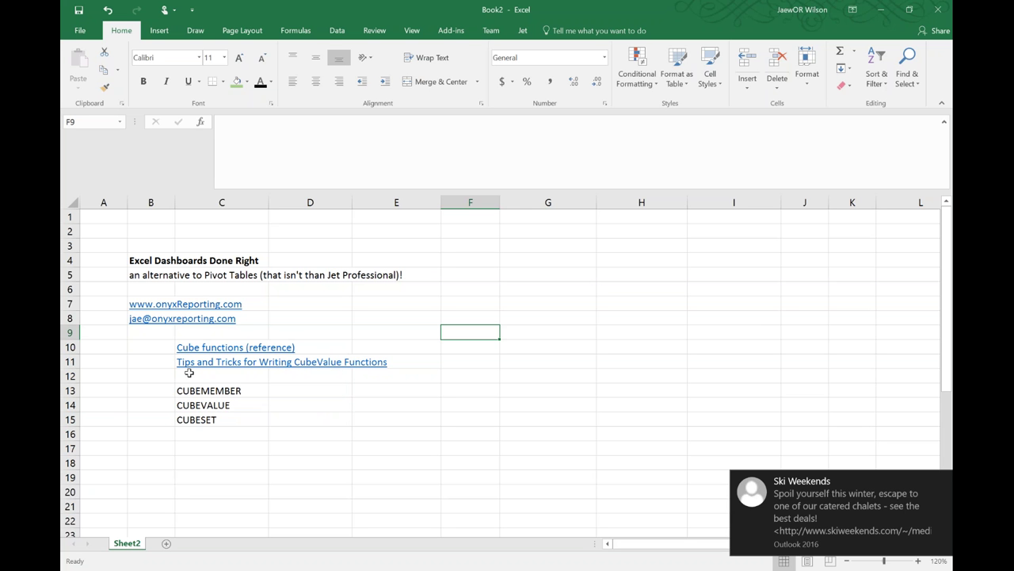
- Start a CUBE formula in F9, cancel it, and move to cell C18
key("F2")
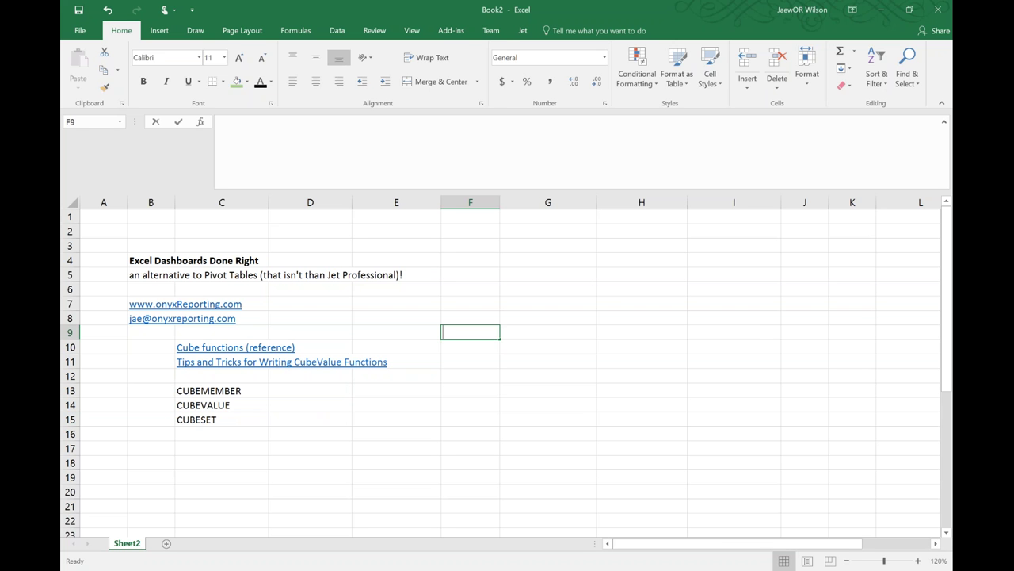
type("=cube(")
key("BackSpace")
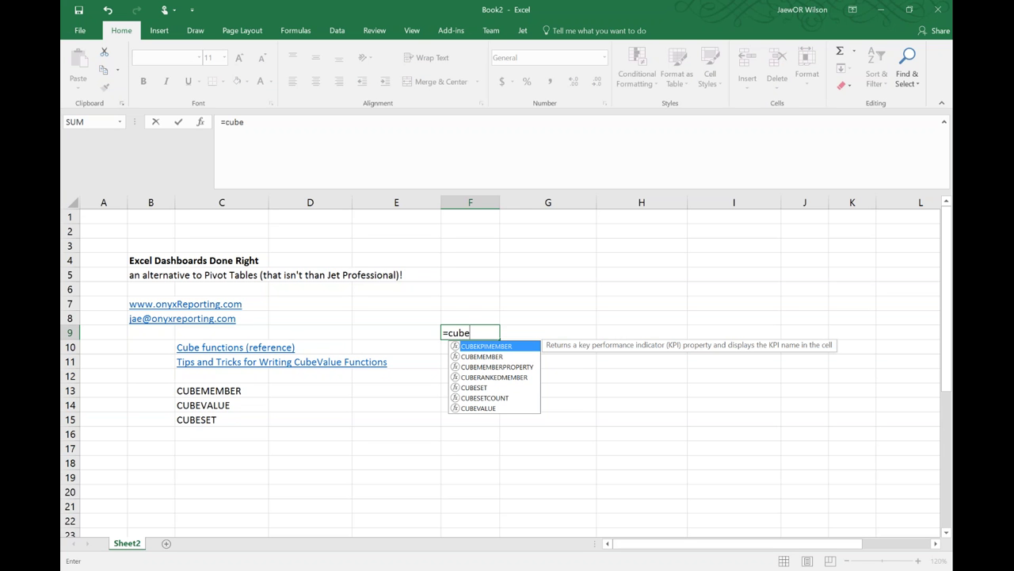
key("Escape")
key("Escape")
key("Down")
key("Down")
key("Down")
key("Down")
key("Down")
key("Down")
key("Down")
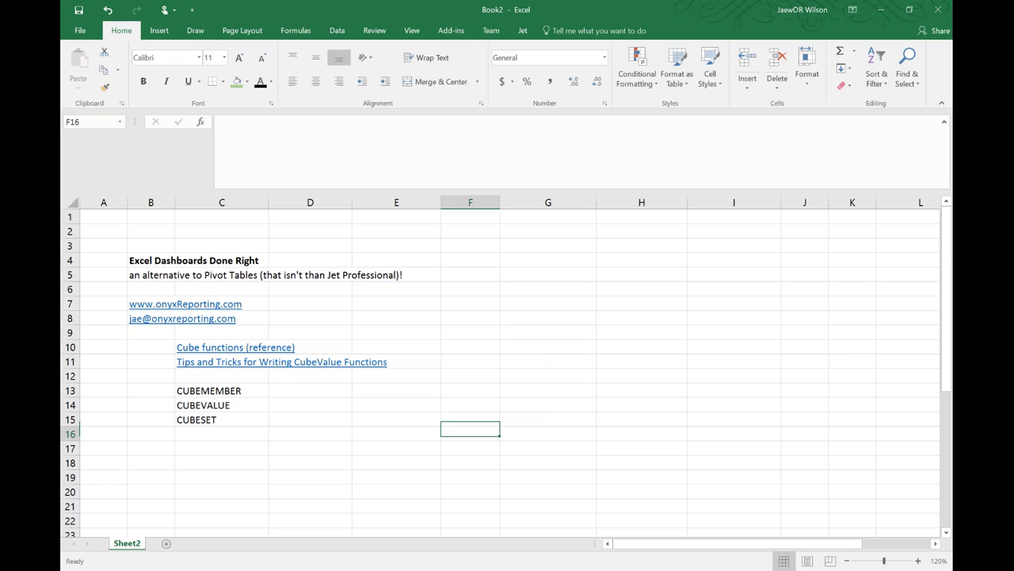
key("Left")
key("Left")
key("Left")
key("Down")
key("Down")
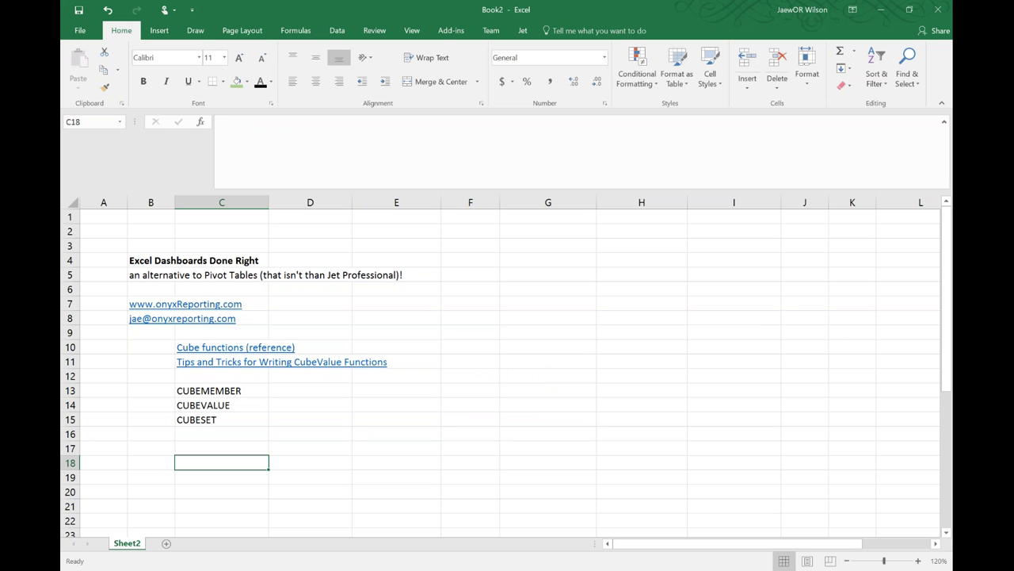
- Insert a Jet Reports pivot table at C18 based on the Sales cube
left_click(523, 30)
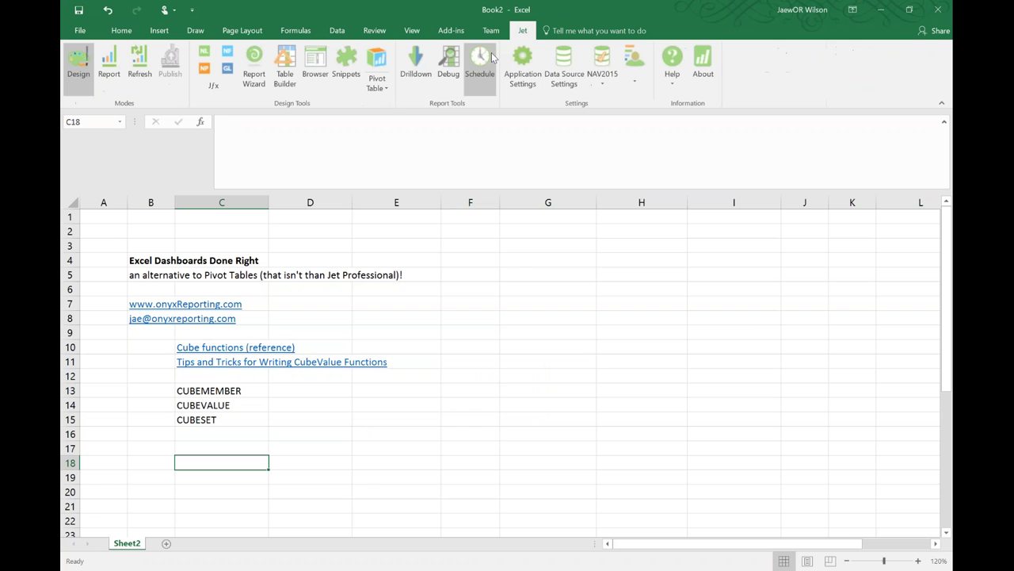
left_click(376, 62)
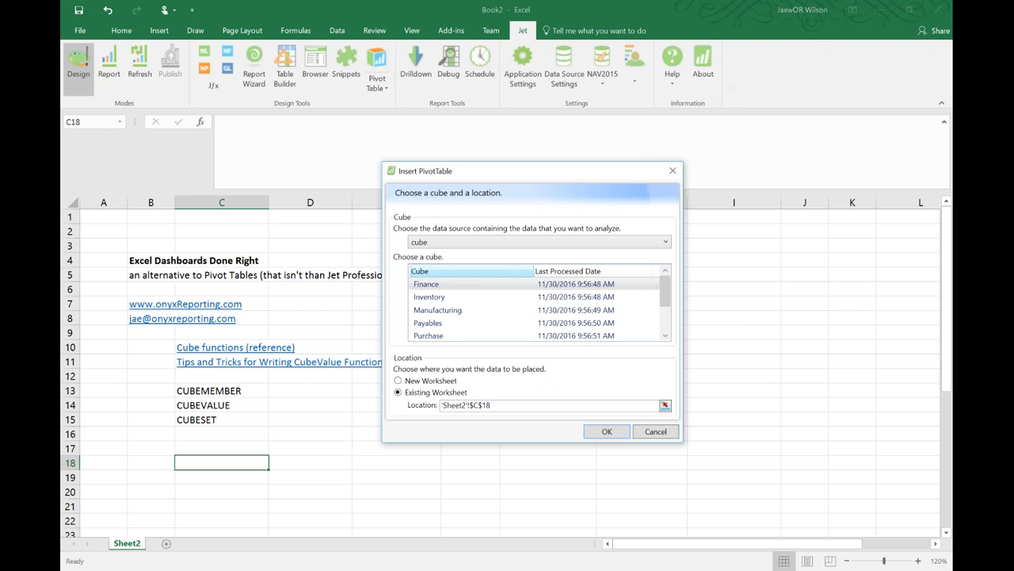
scroll(499, 309, "down", 2)
double_click(505, 321)
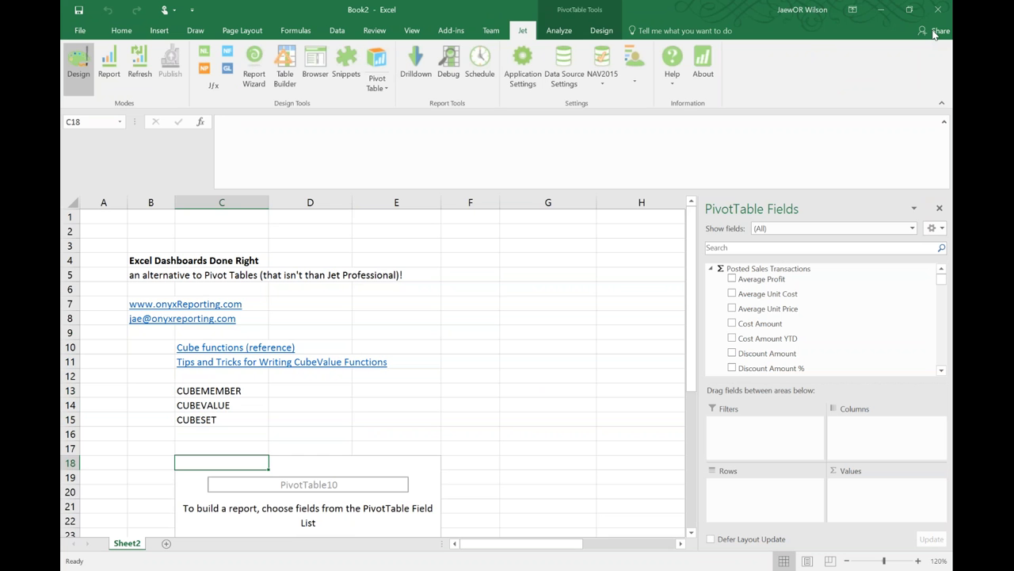
scroll(471, 384, "down", 4)
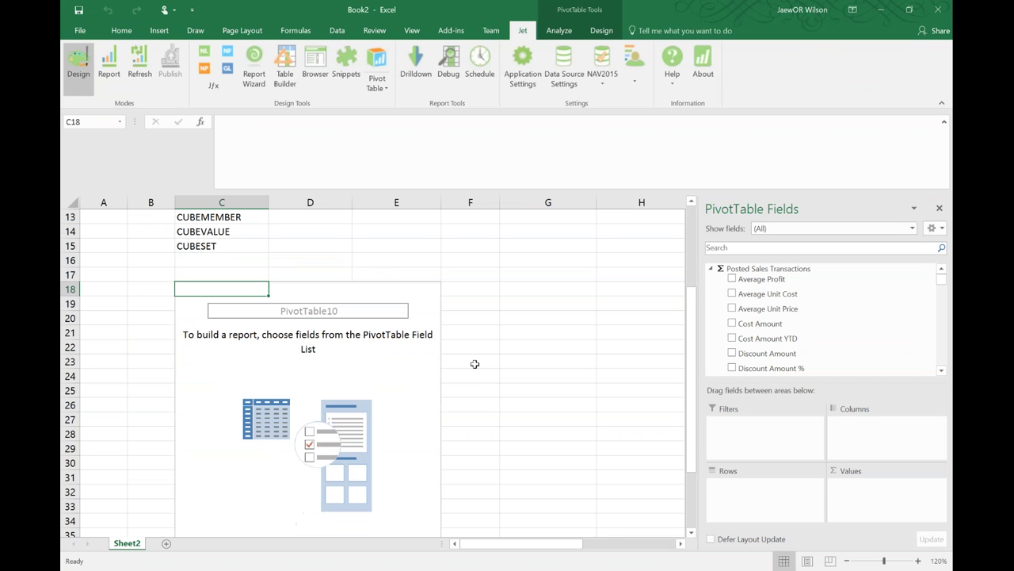
- Add Cost Amount and Sales Amount as values with Salesperson on Document as rows
left_click(737, 325)
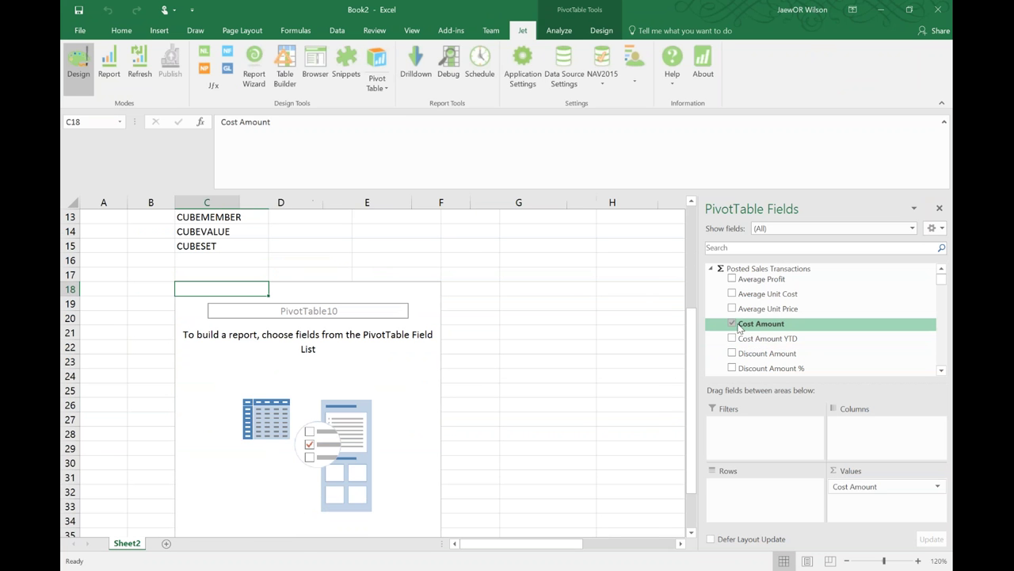
scroll(941, 285, "down", 5)
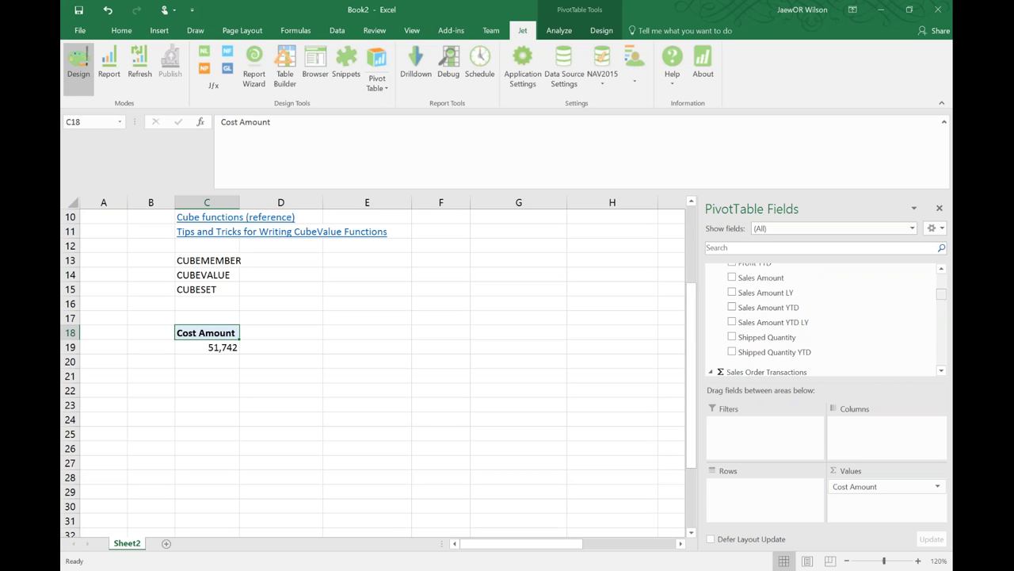
left_click(934, 277)
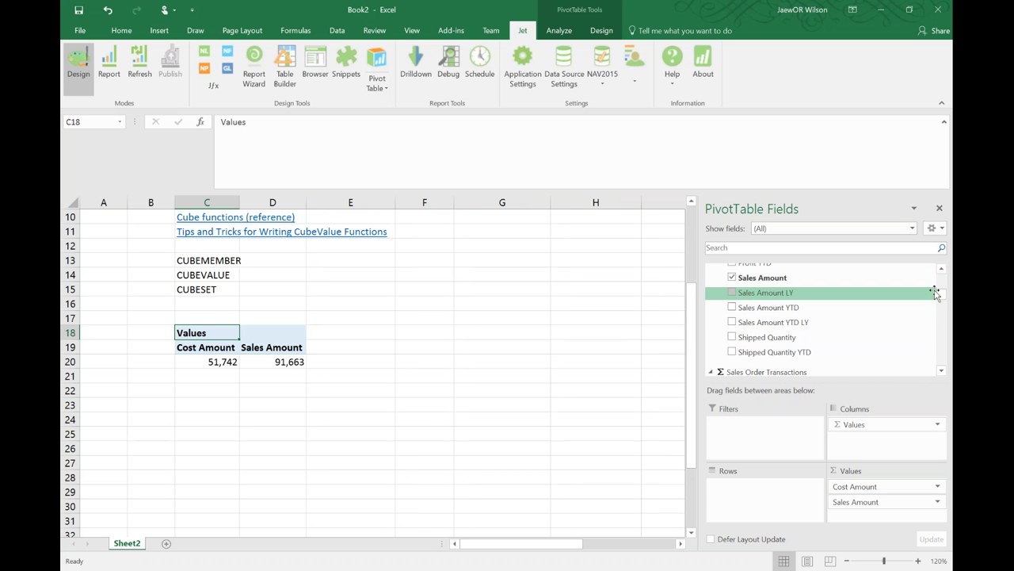
left_click_drag(941, 301, 943, 361)
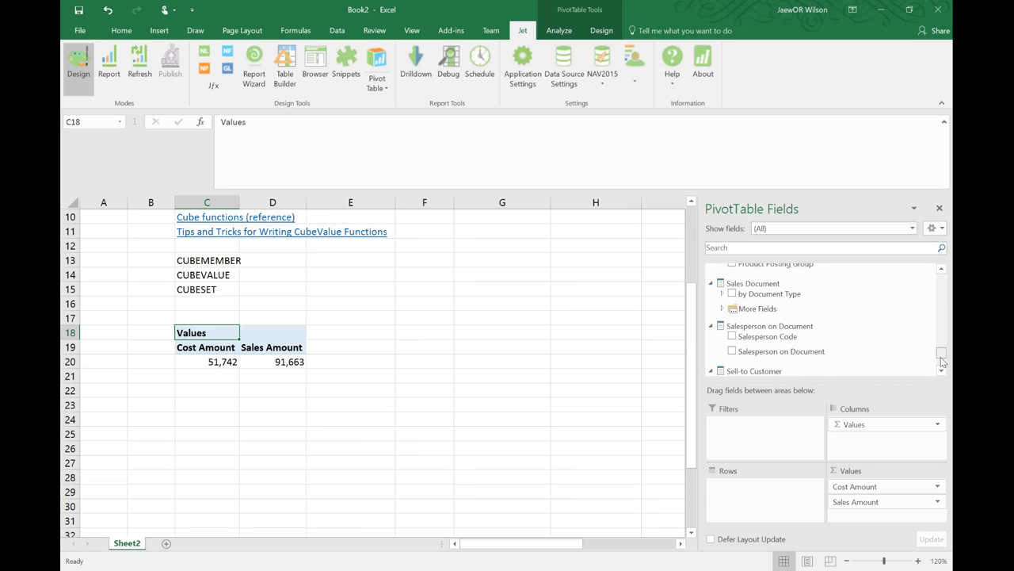
left_click_drag(780, 351, 755, 485)
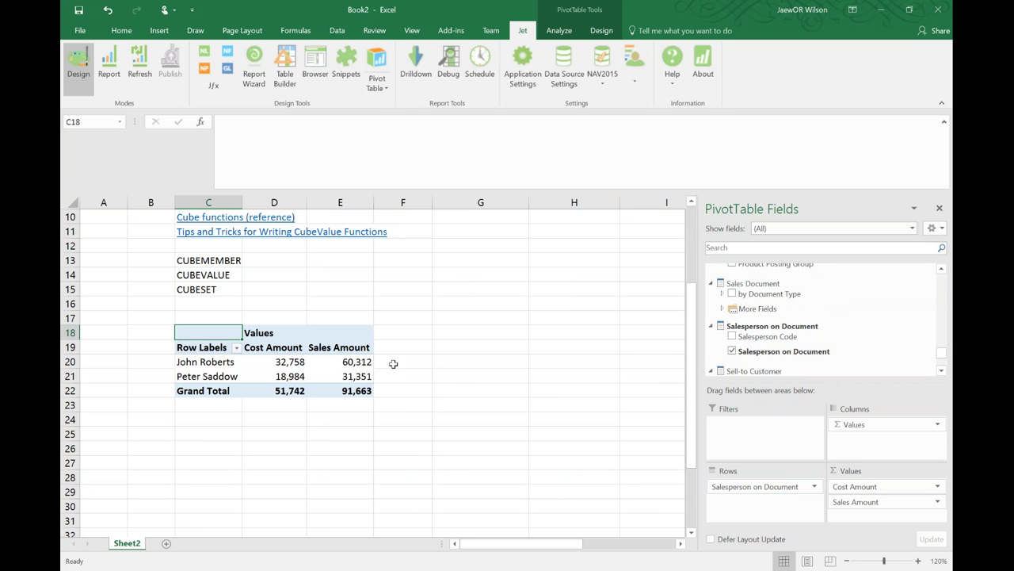
left_click(365, 365)
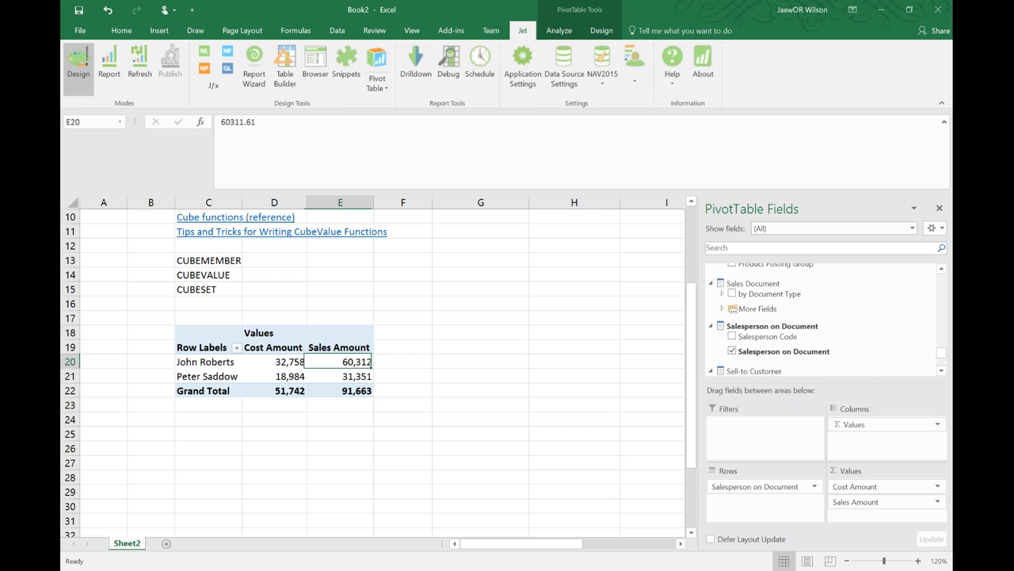
- Add an Inventory Posting Group slicer to the pivot table, then delete it
left_click(558, 30)
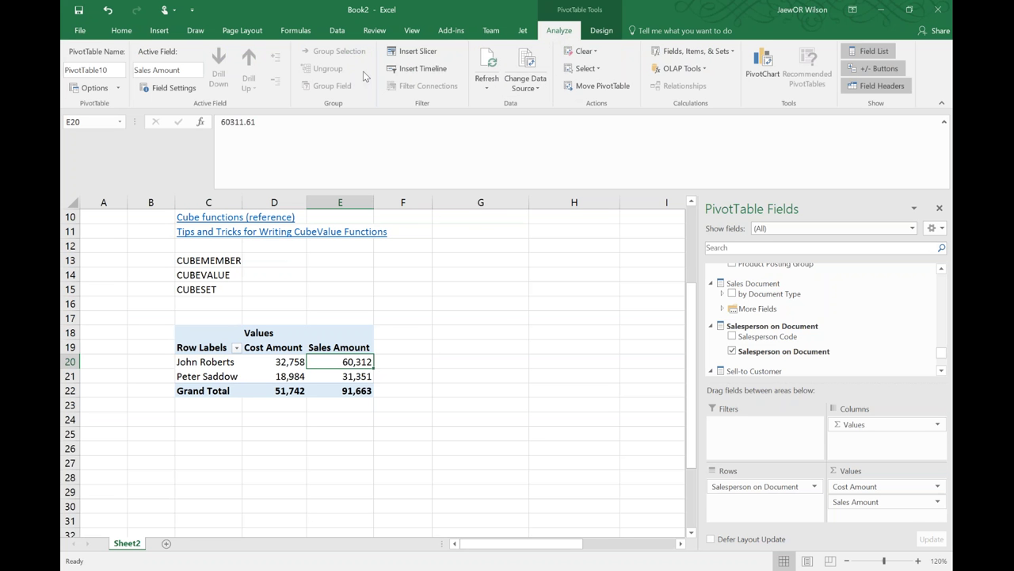
left_click(415, 51)
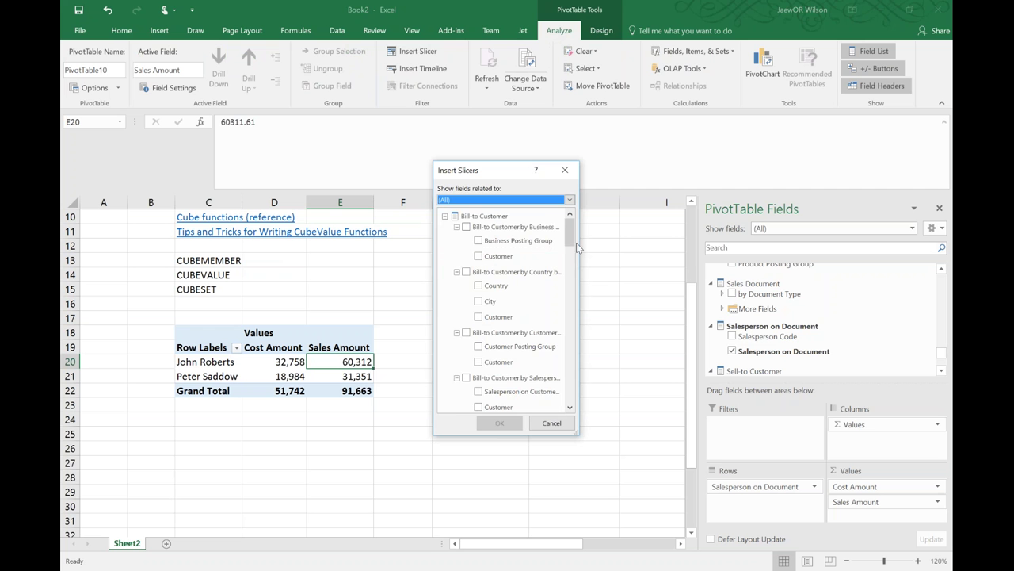
left_click_drag(572, 243, 575, 295)
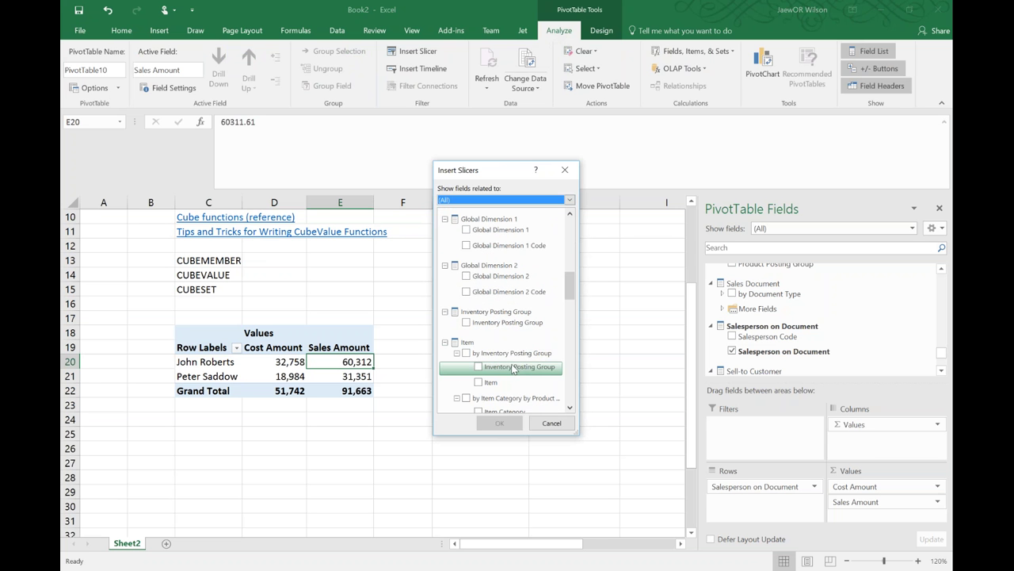
left_click(479, 366)
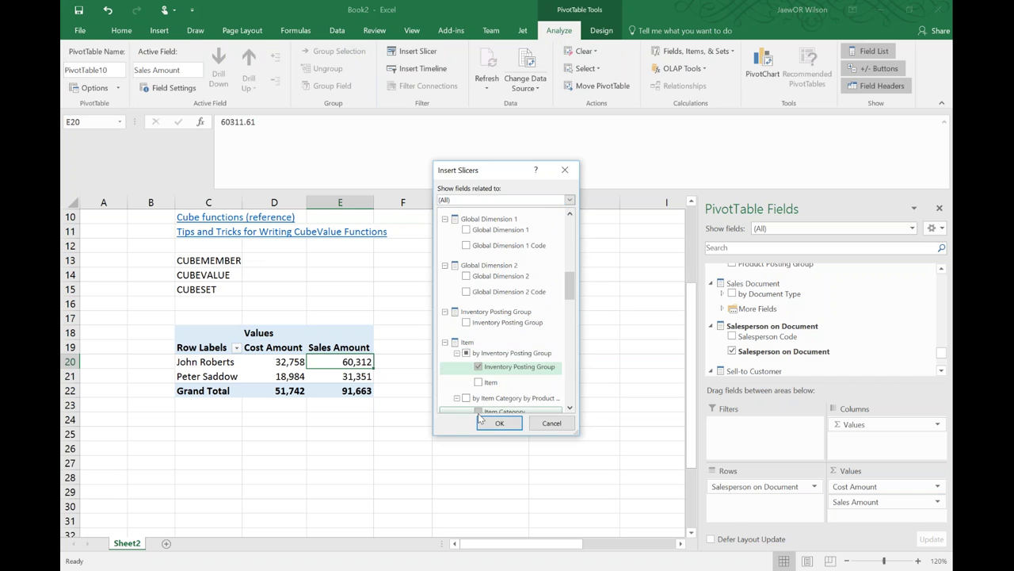
left_click(499, 422)
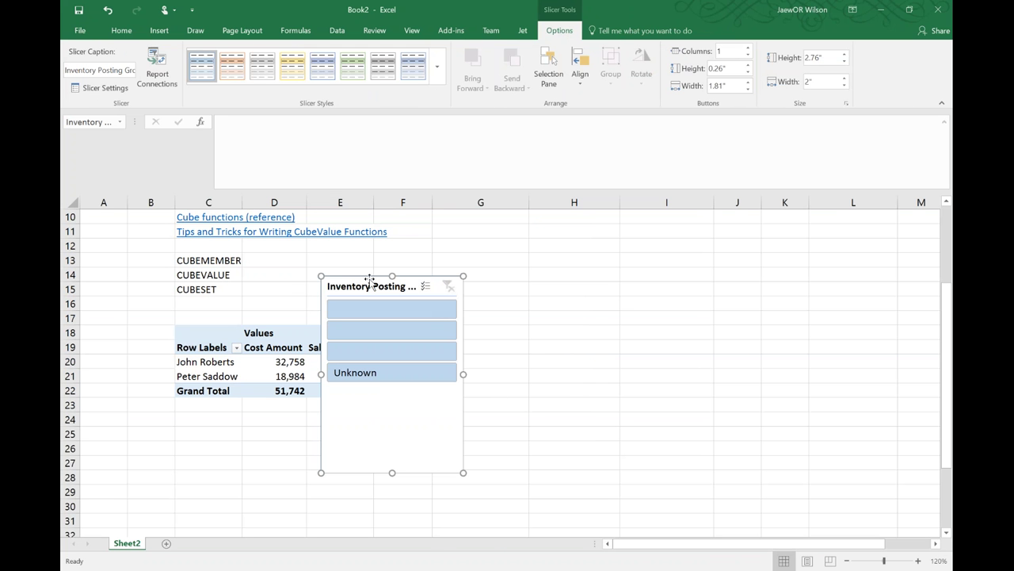
key("Delete")
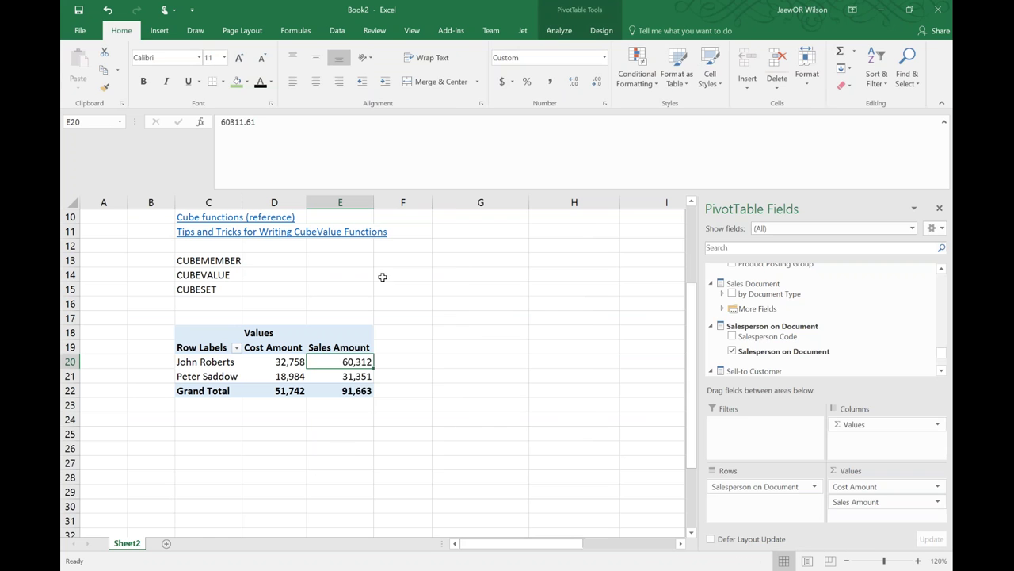
- Insert an Item slicer and place it to the right of the pivot table
left_click(559, 30)
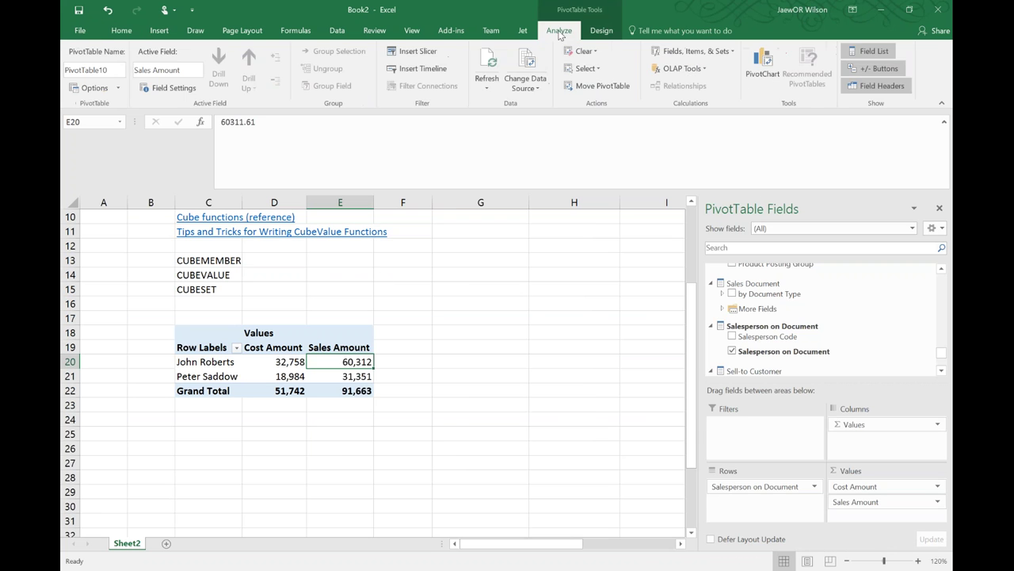
left_click(407, 61)
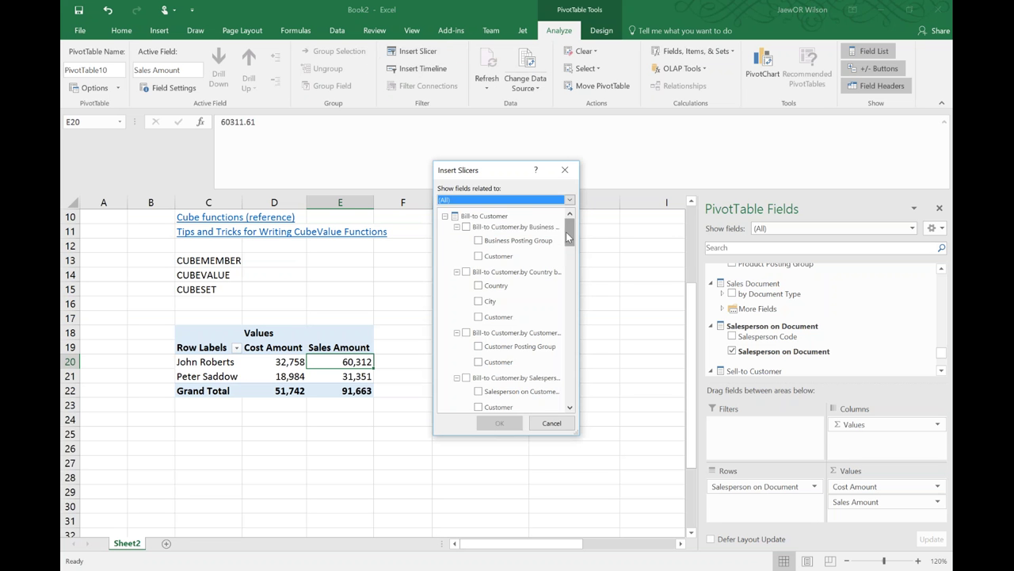
left_click_drag(569, 229, 590, 301)
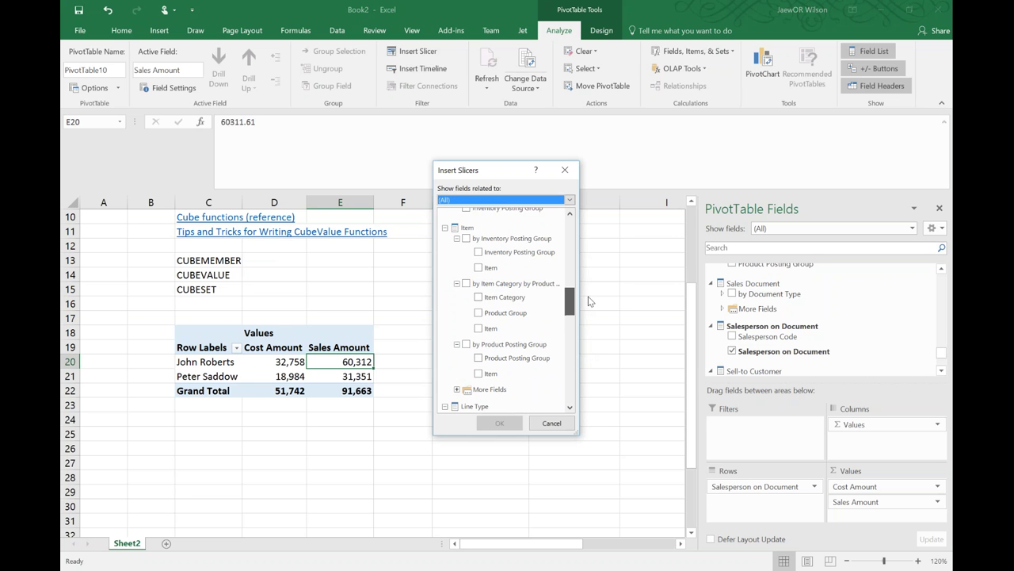
left_click(478, 268)
left_click(489, 425)
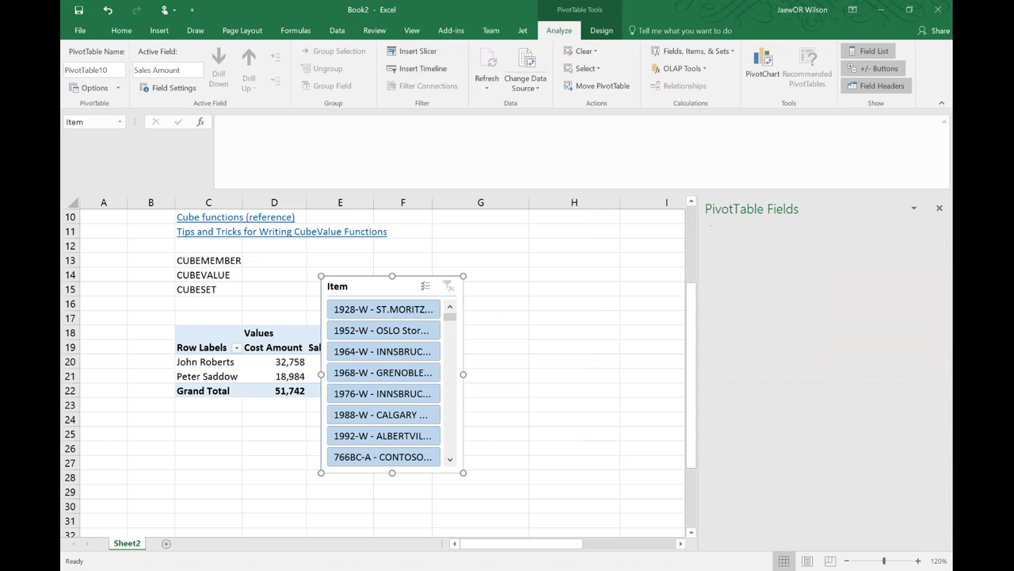
left_click_drag(376, 290, 550, 295)
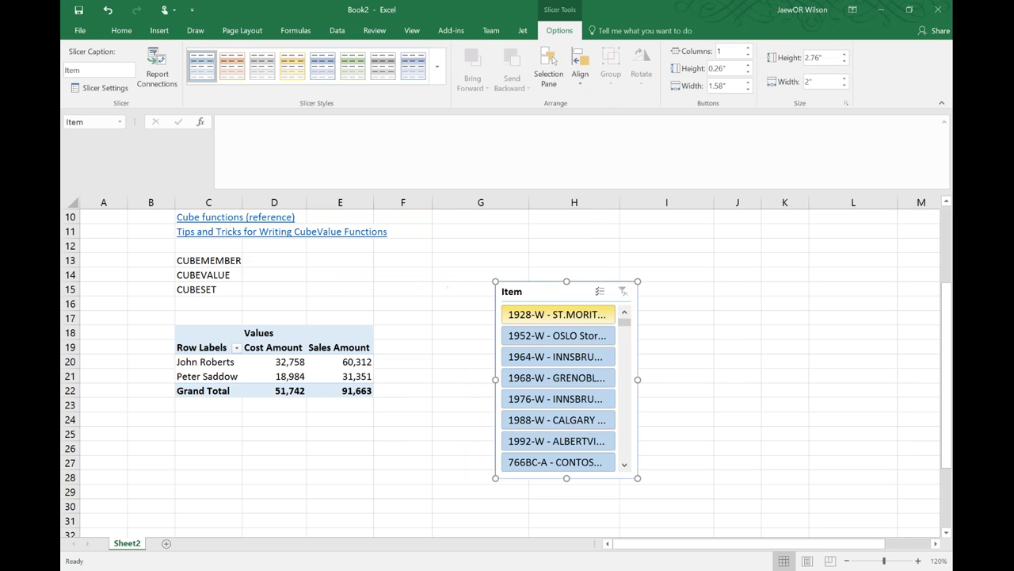
- Test the 1992-W, 1964-W and 1928-W items, clear the filter, and reposition the slicer
left_click(555, 357)
left_click(557, 420)
left_click(555, 440)
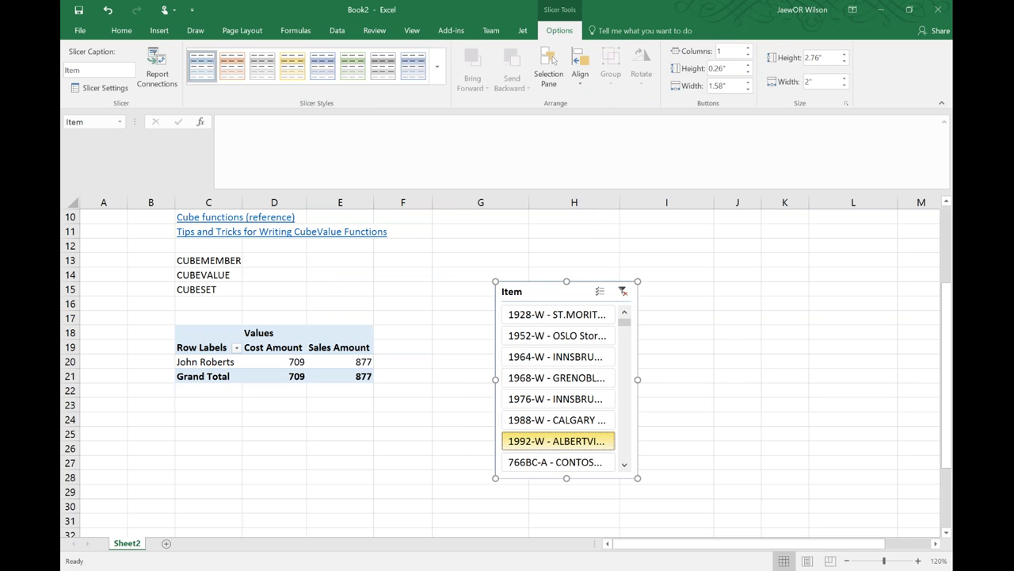
left_click(552, 356)
left_click(555, 314)
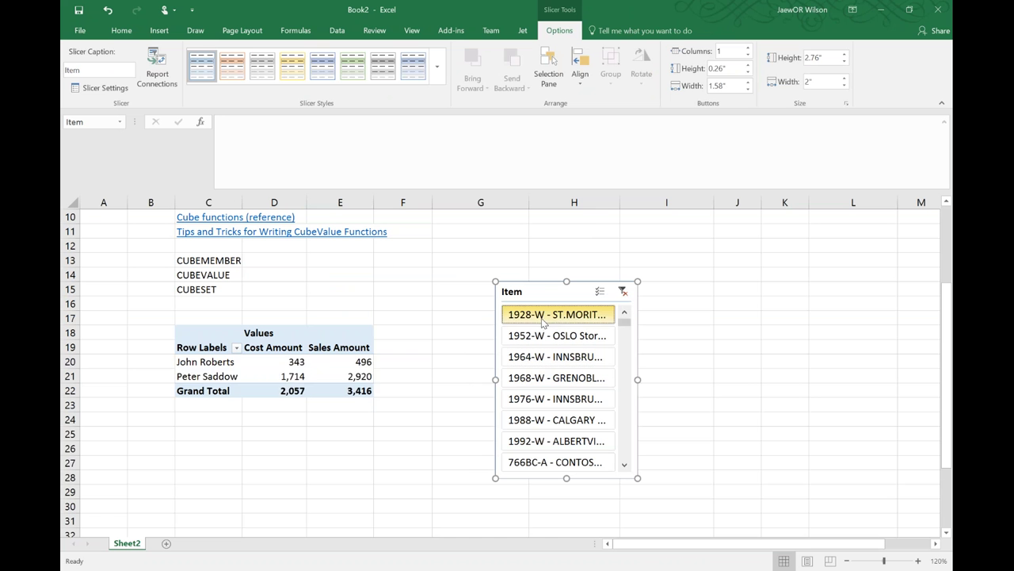
left_click(623, 292)
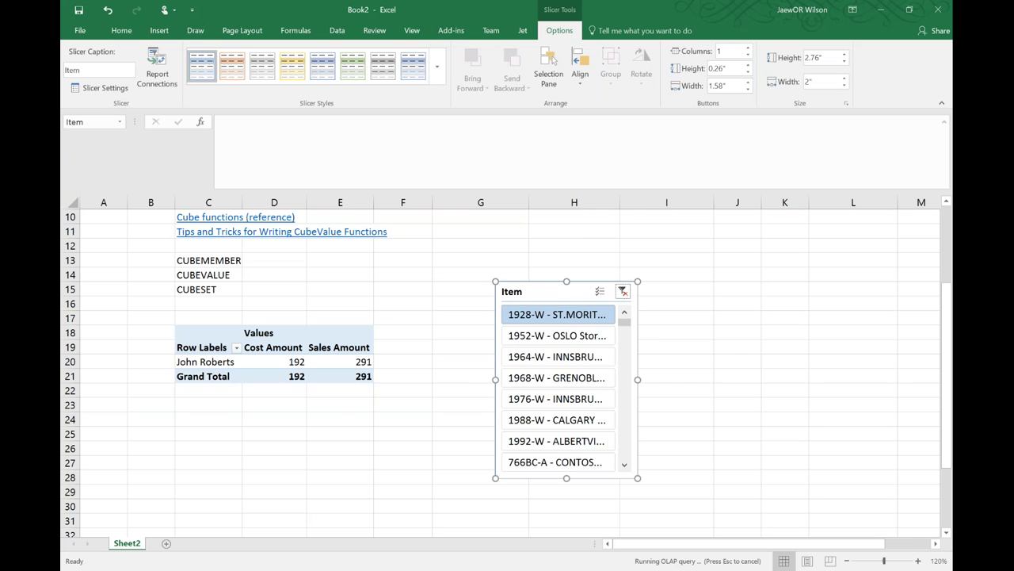
left_click_drag(553, 292, 618, 238)
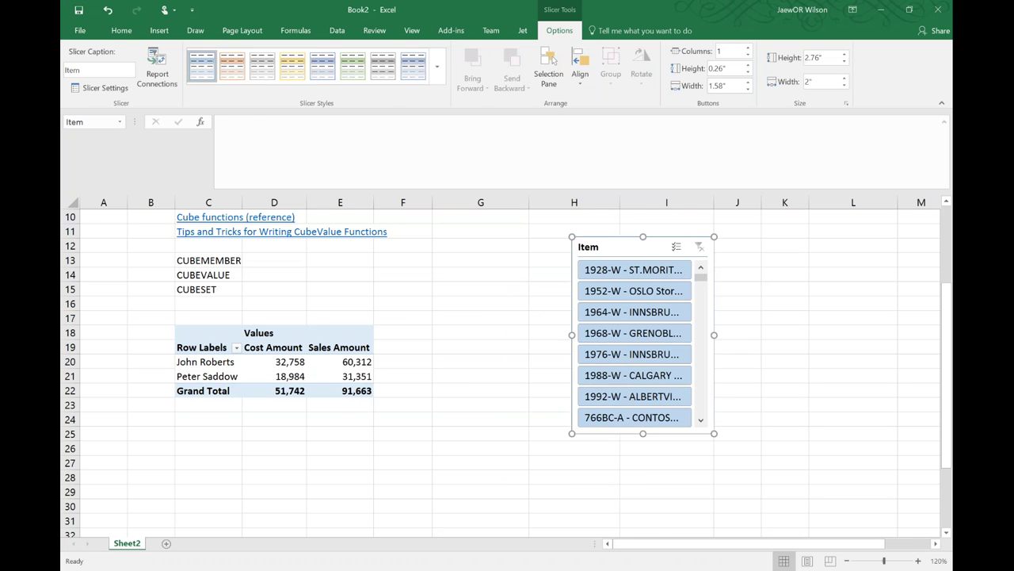
left_click(289, 362)
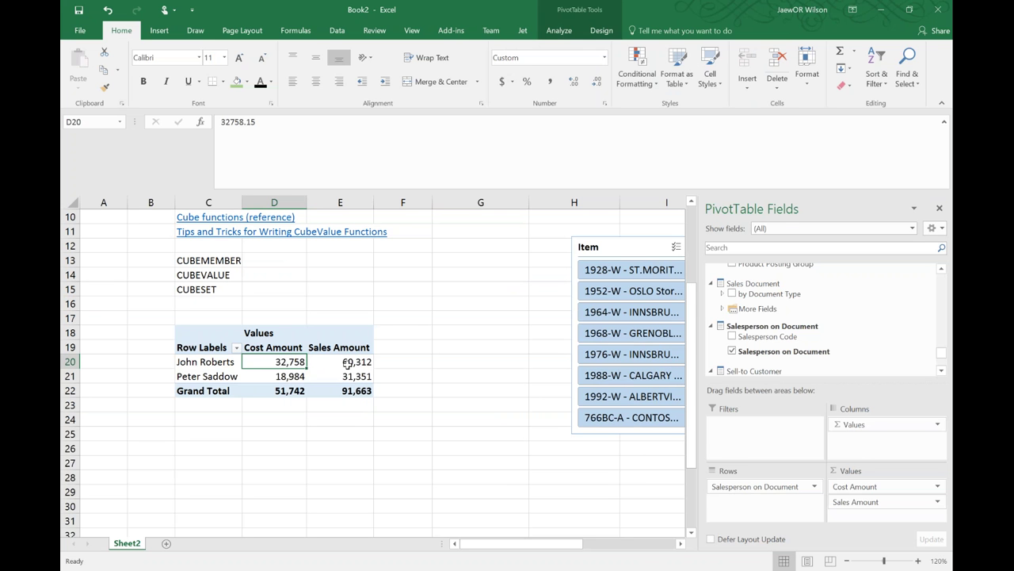
- Enter a formula in F20 subtracting John Roberts' Cost Amount from his Sales Amount
left_click(403, 376)
left_click(398, 360)
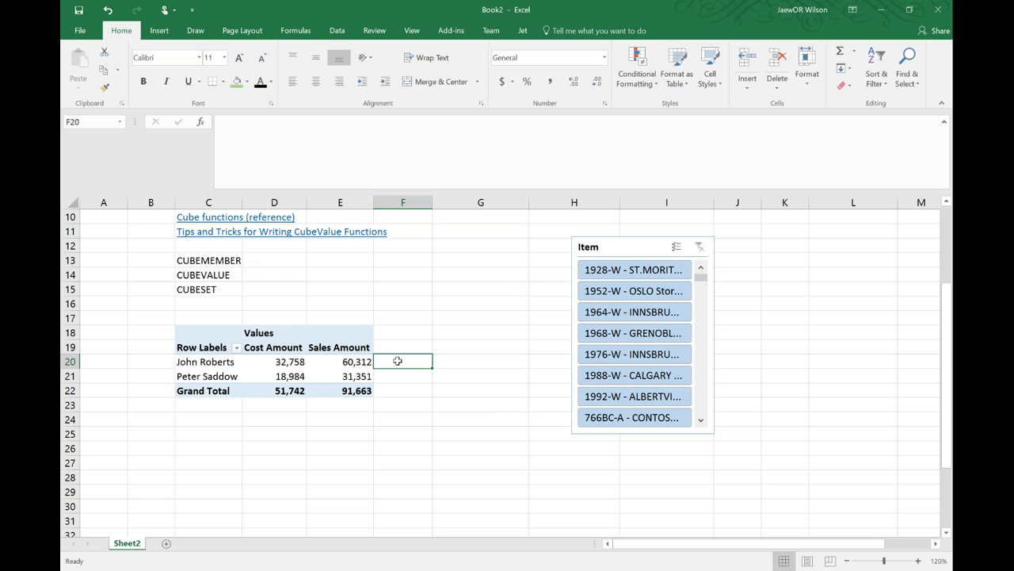
type("=")
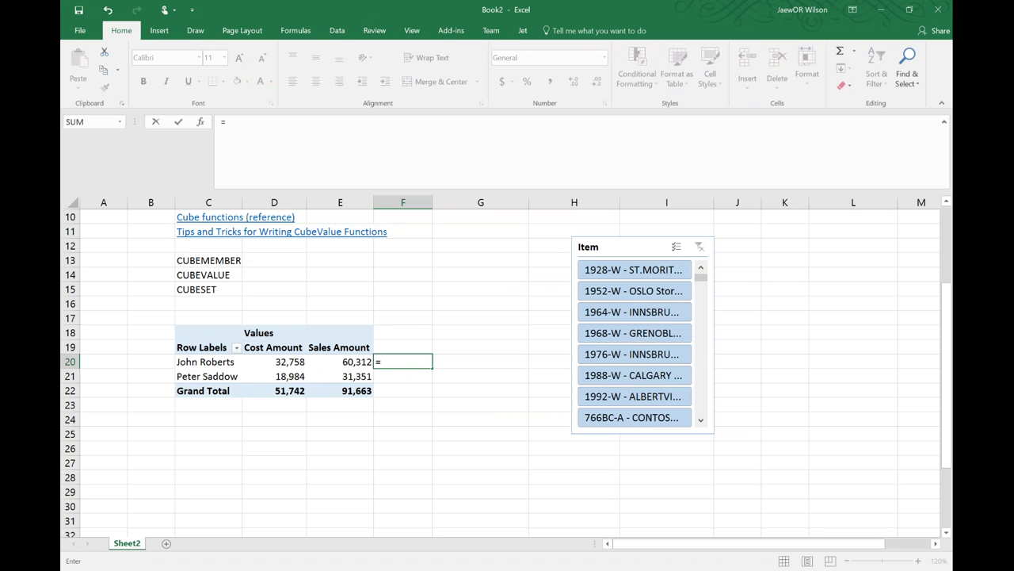
key("Left")
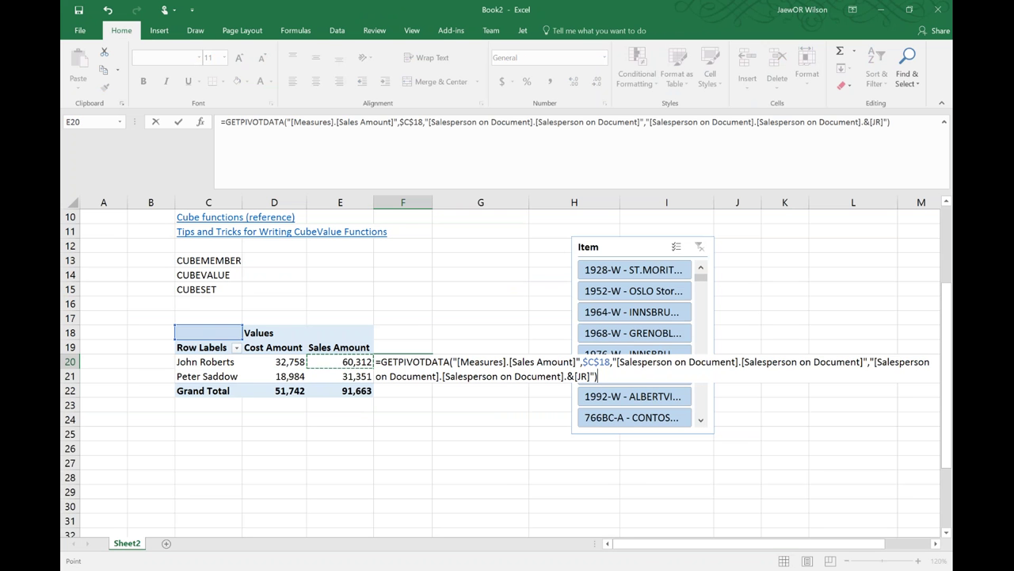
type("-")
left_click(295, 364)
key("Return")
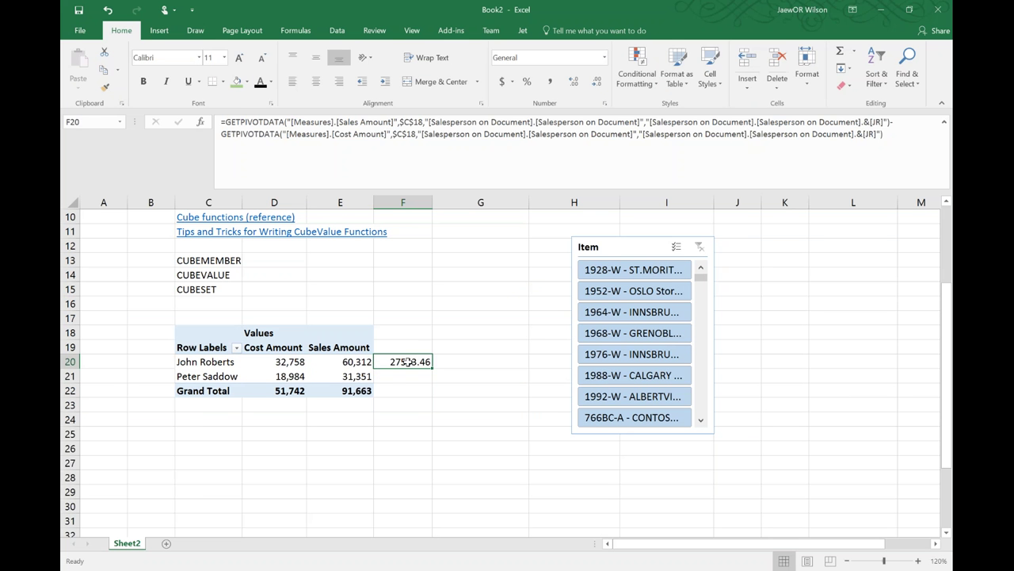
- Copy the F20 profit formula into F21 and reopen F20's formula for inspection
key("ctrl+c")
key("Down")
key("ctrl+v")
left_click_drag(407, 361, 408, 375)
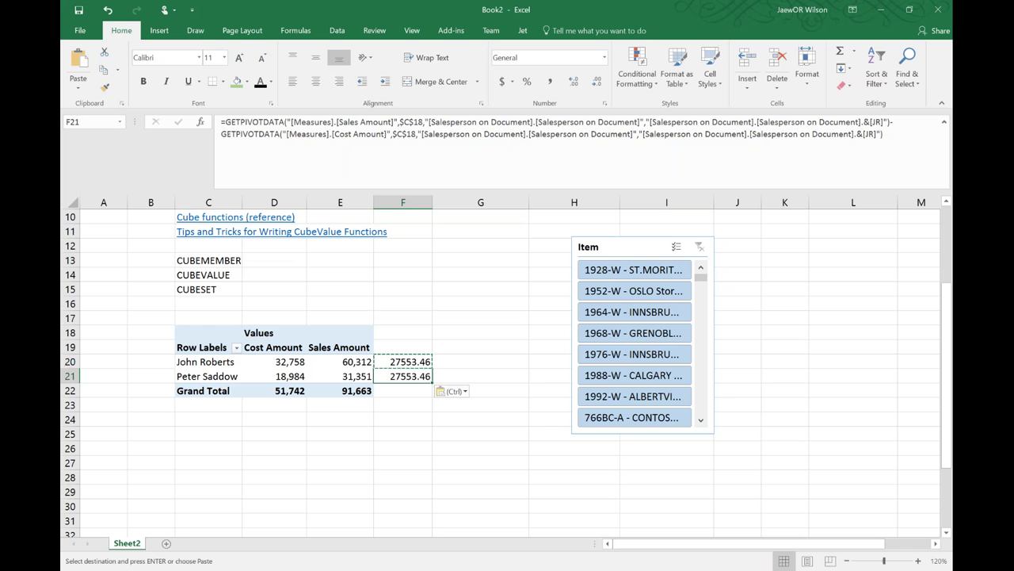
key("F2")
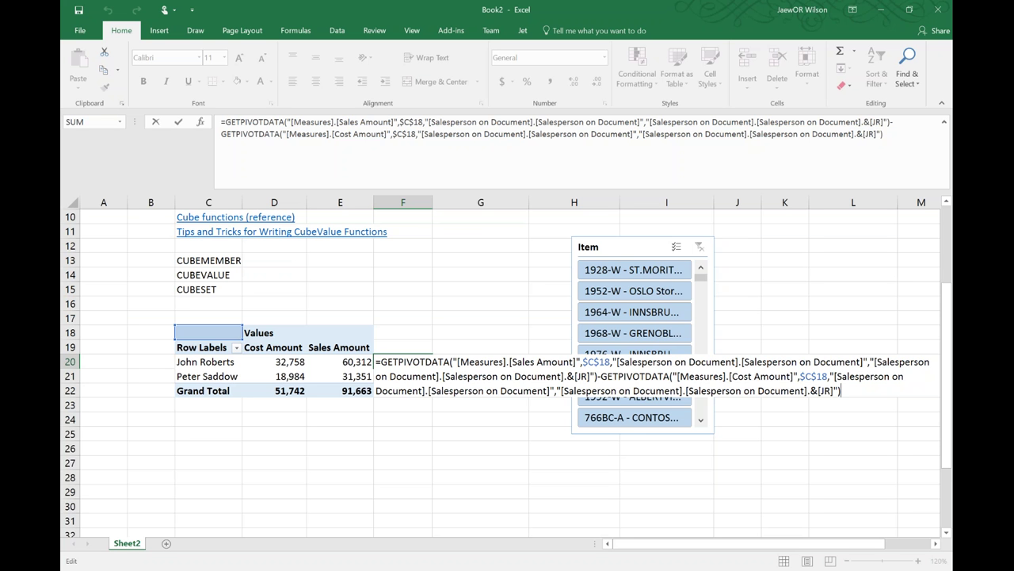
- Convert the pivot table to cube formulas via OLAP Tools, then select value cells D20:E22
key("Return")
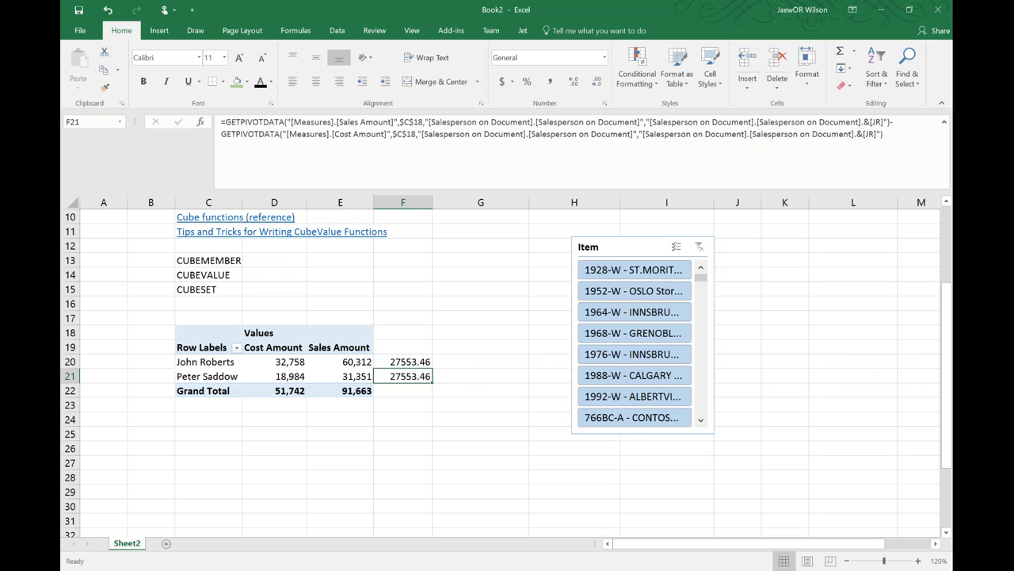
left_click(339, 347)
scroll(373, 373, "up", 3)
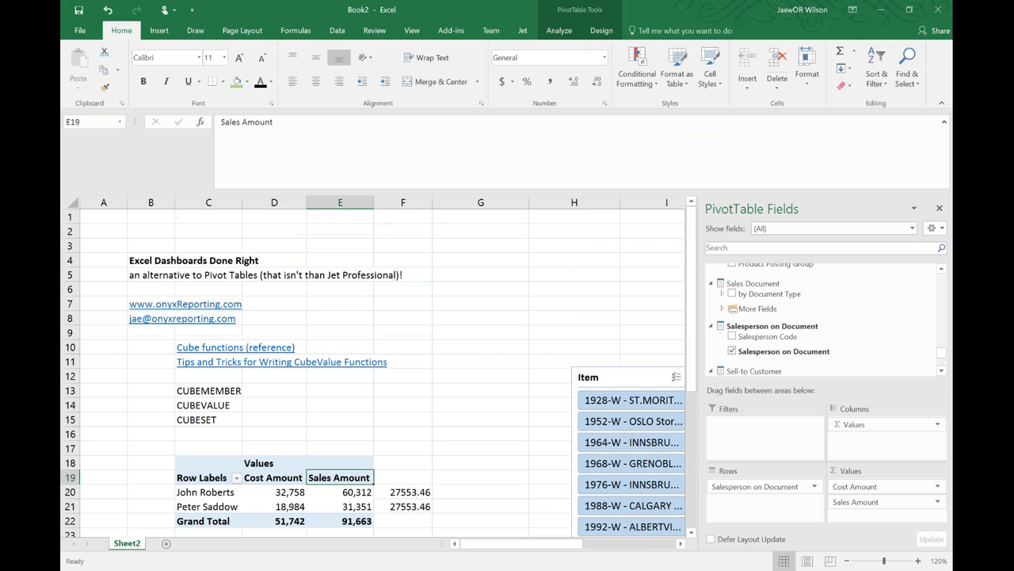
scroll(280, 418, "down", 1)
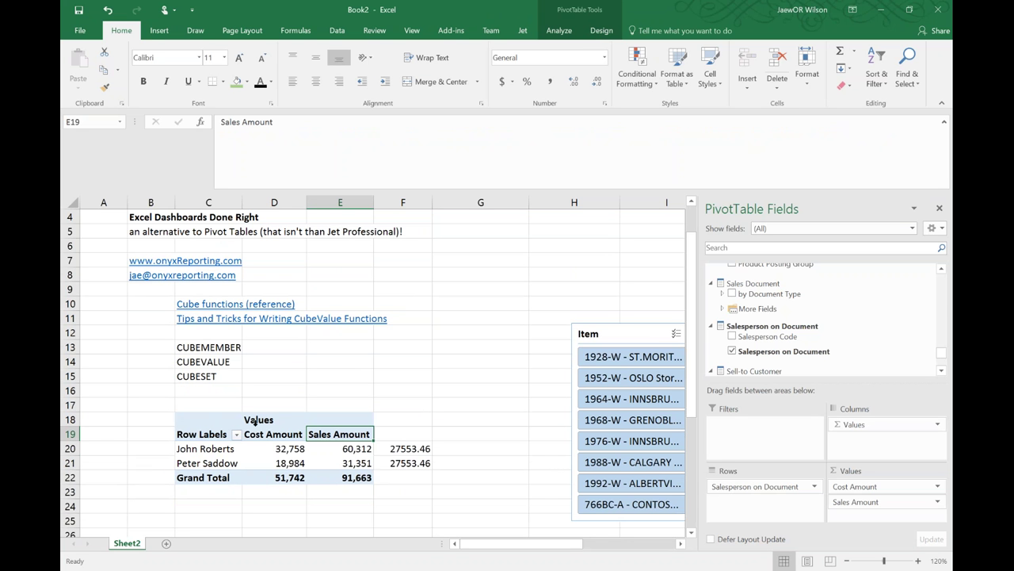
left_click(560, 30)
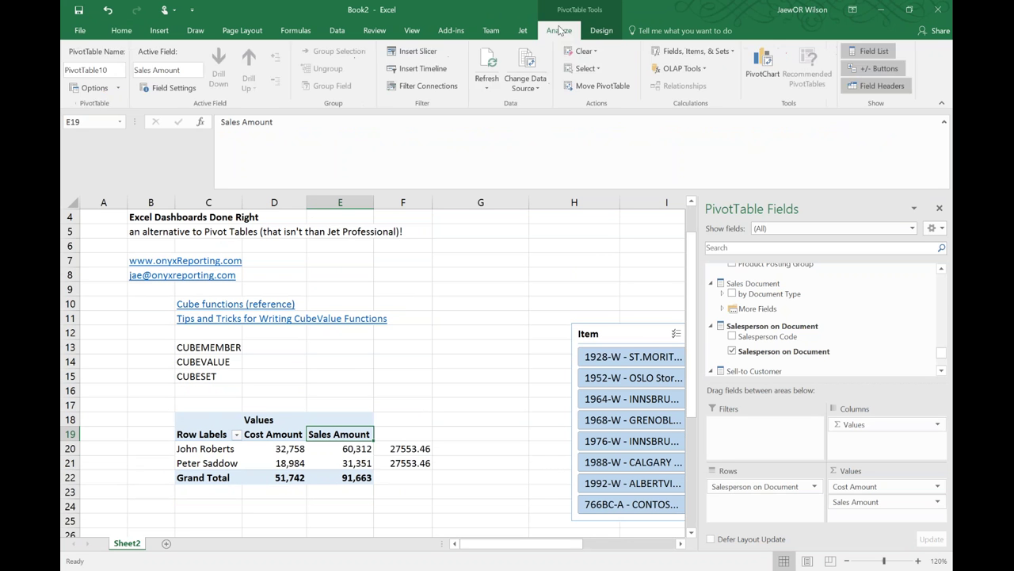
left_click(685, 71)
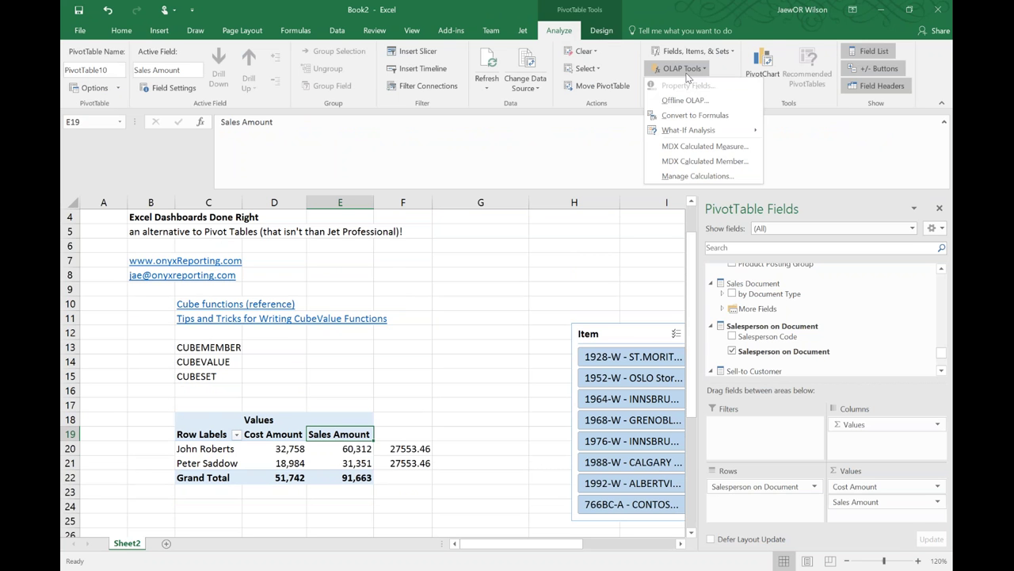
left_click(695, 115)
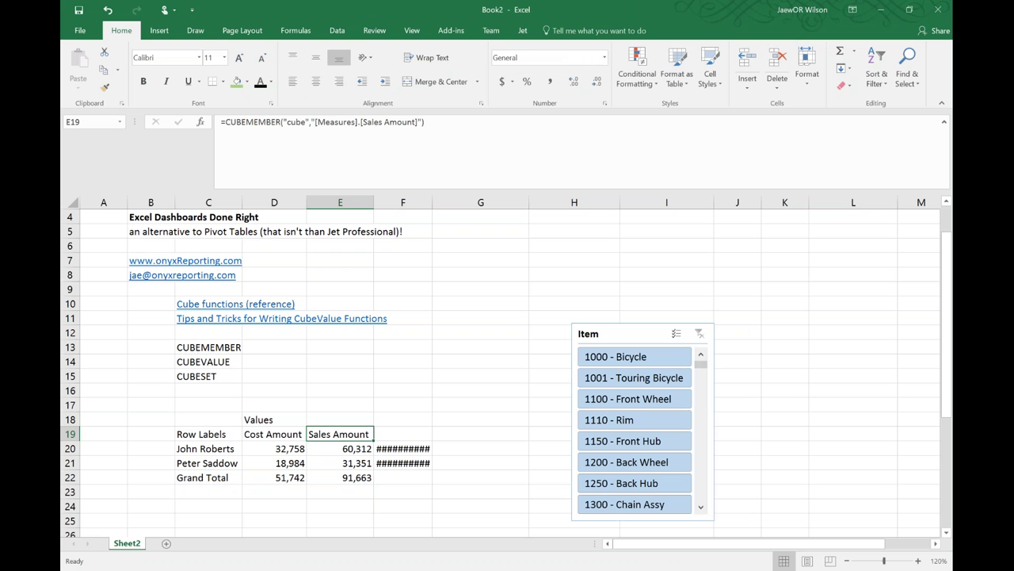
left_click(246, 441)
left_click_drag(252, 448, 349, 477)
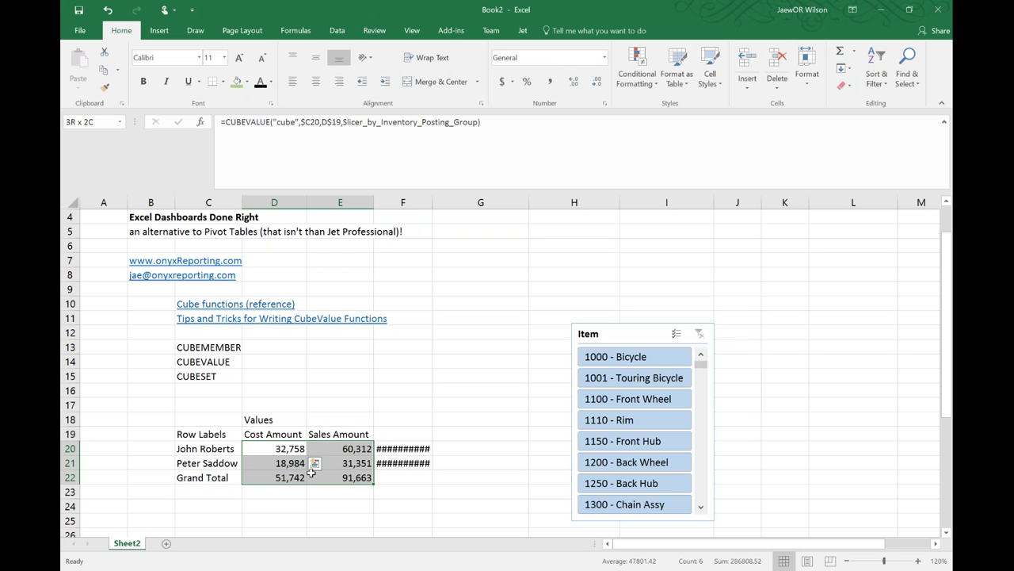
- Fill value cells D20:E22 yellow and the headers and salesperson names light green
left_click(246, 82)
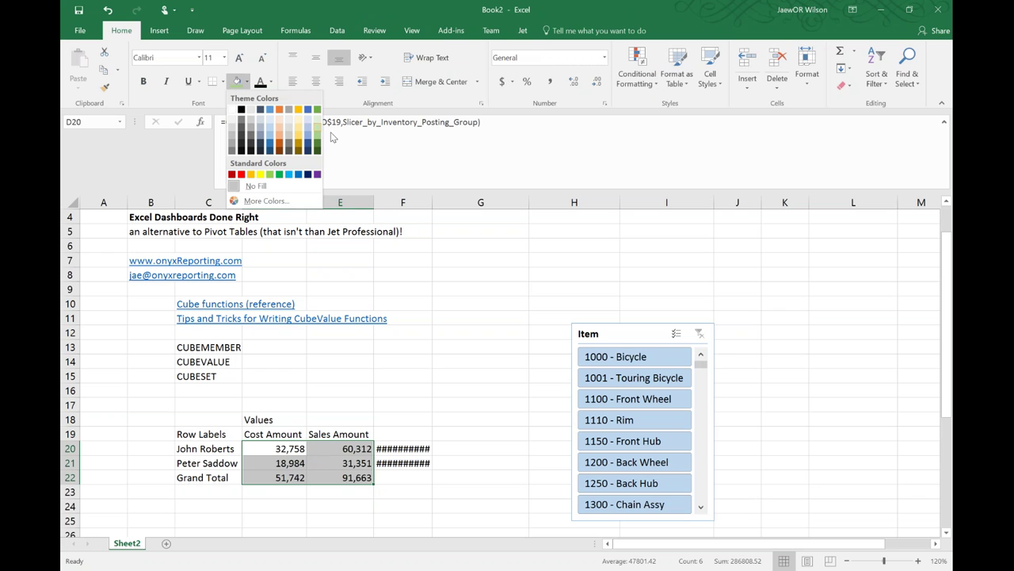
left_click(260, 174)
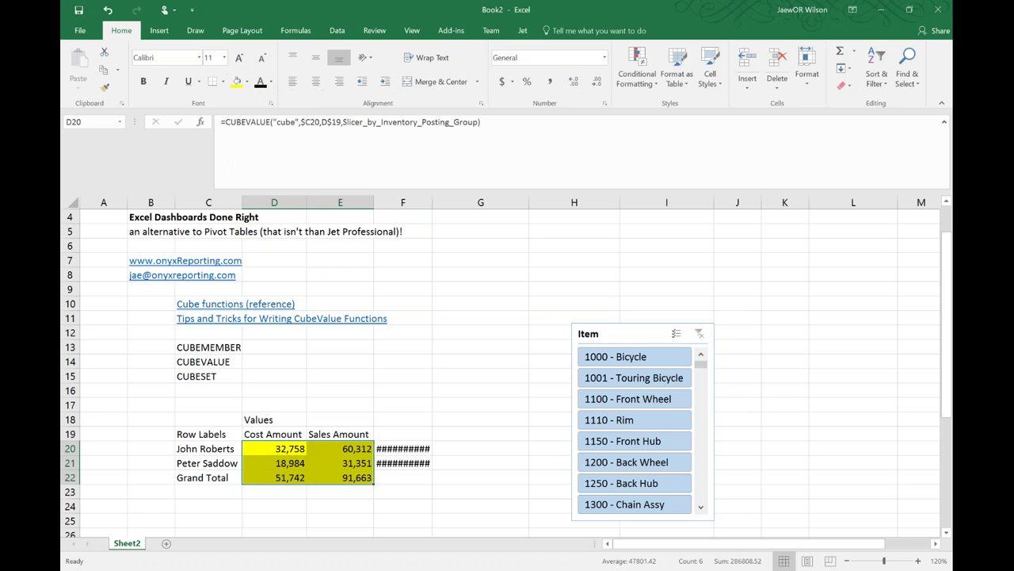
left_click_drag(332, 434, 206, 477)
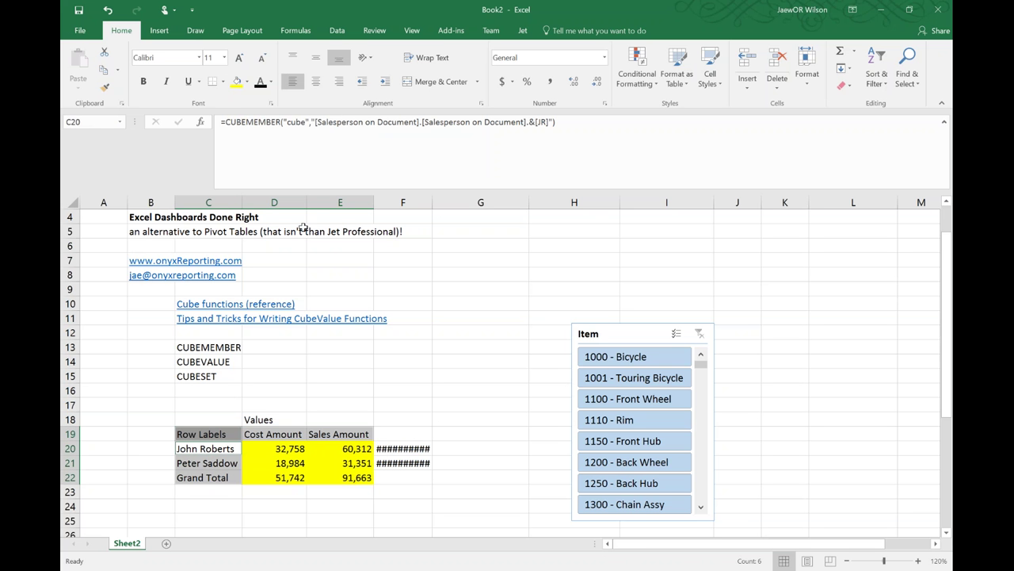
left_click(247, 80)
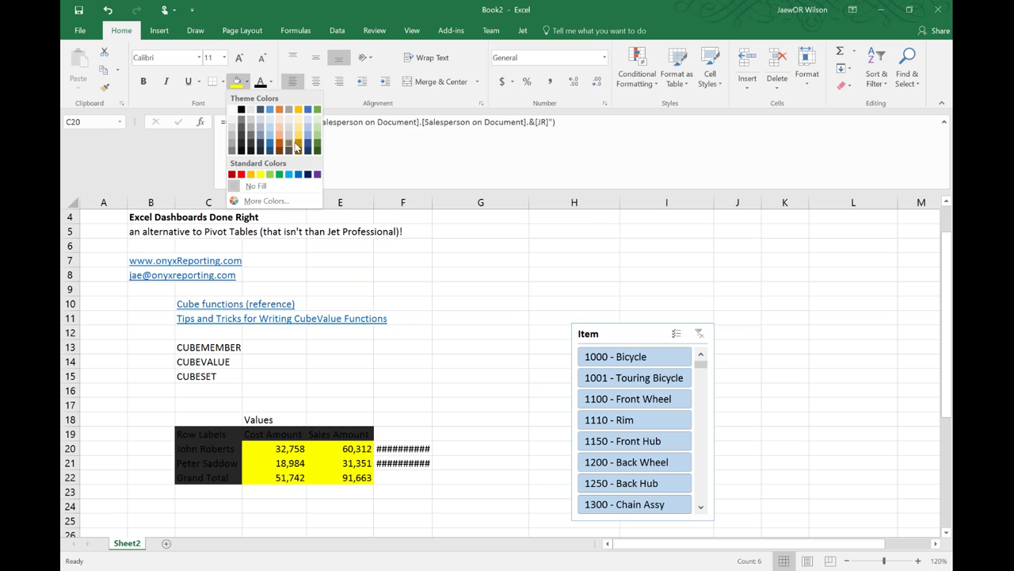
left_click(315, 125)
- Set the Row Labels cell C19 to No Fill
left_click(190, 405)
key("Down")
key("Down")
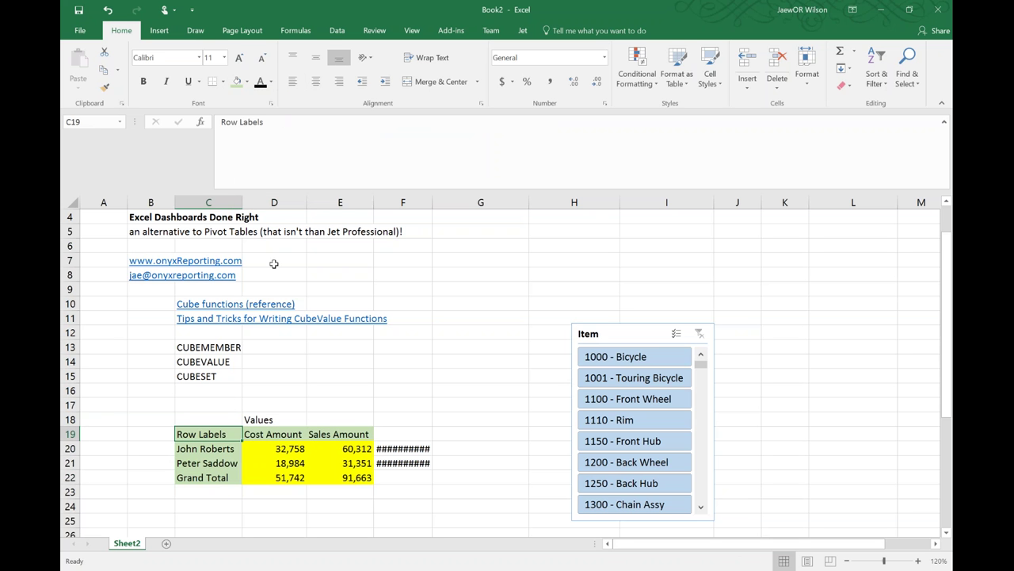
left_click(245, 81)
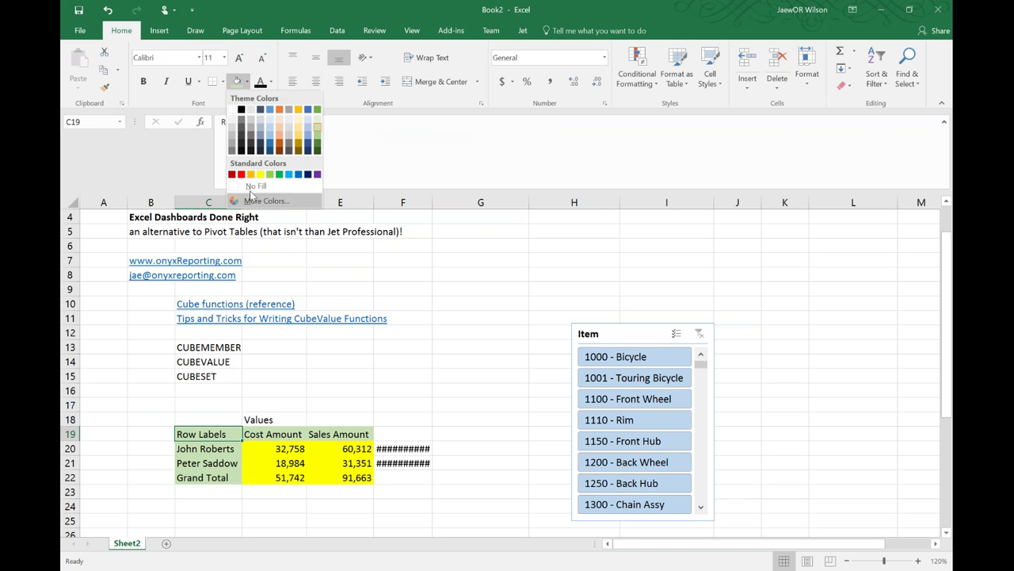
left_click(253, 187)
left_click(363, 346)
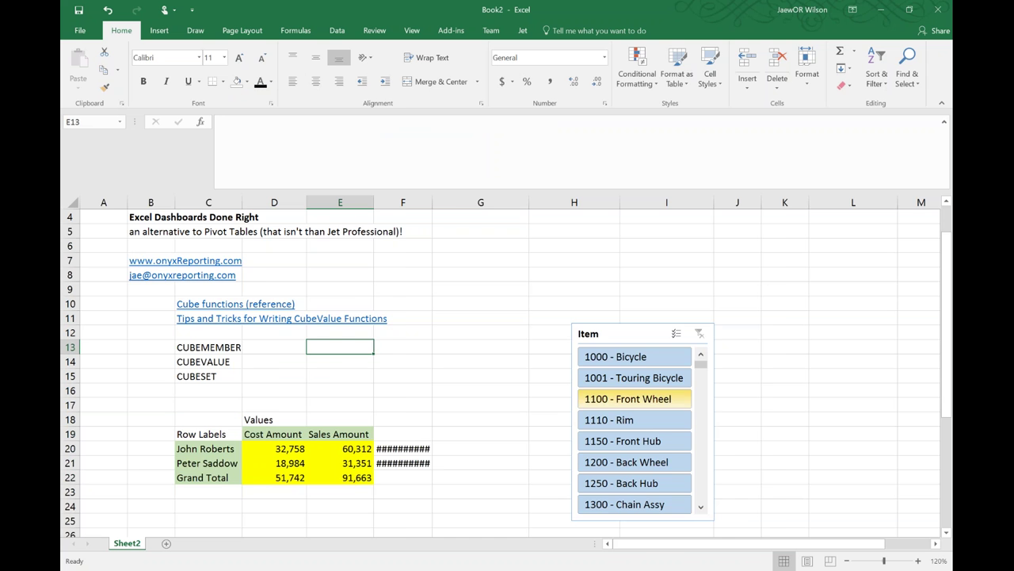
key("ctrl+grave")
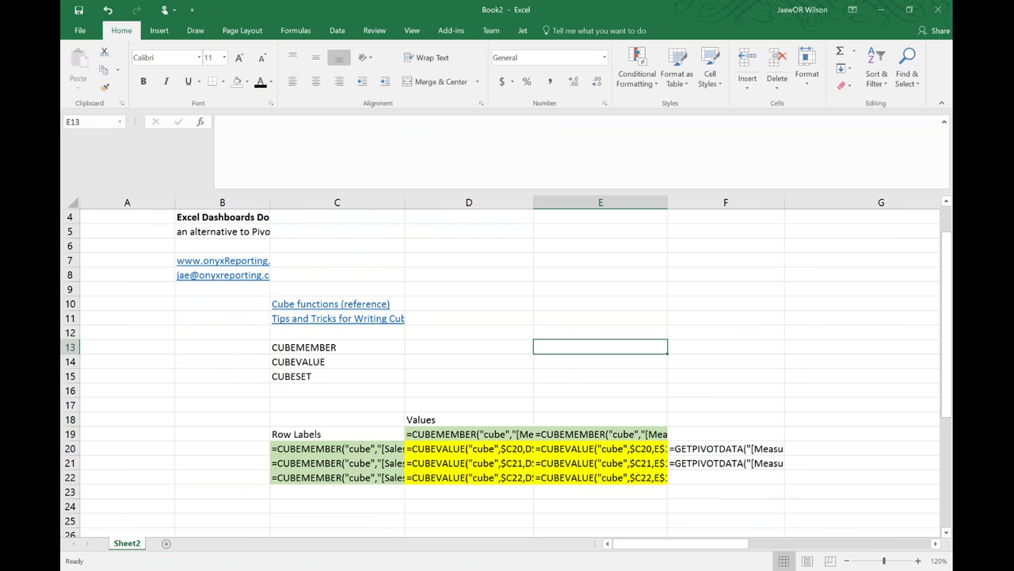
key("ctrl+grave")
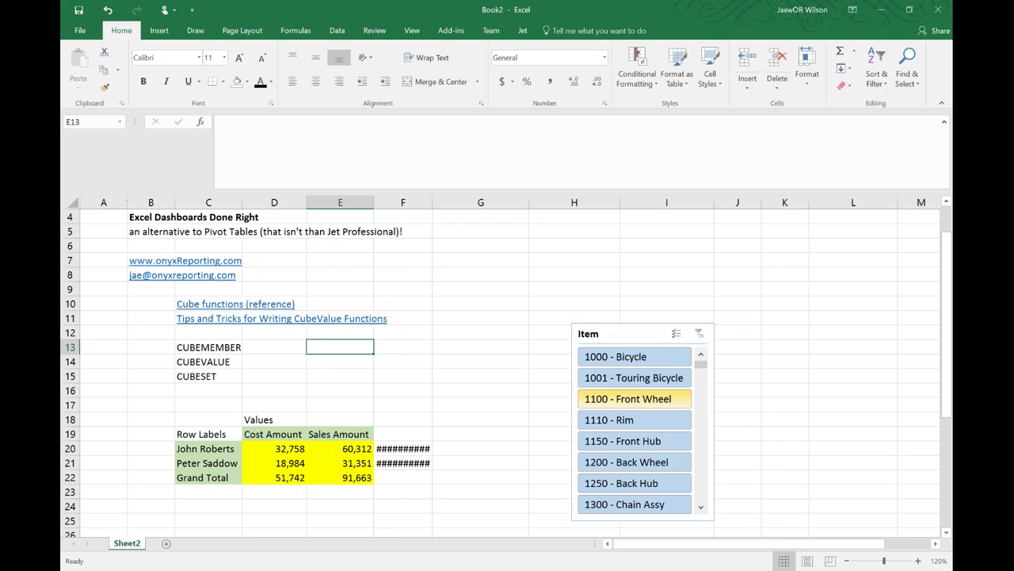
left_click(259, 448)
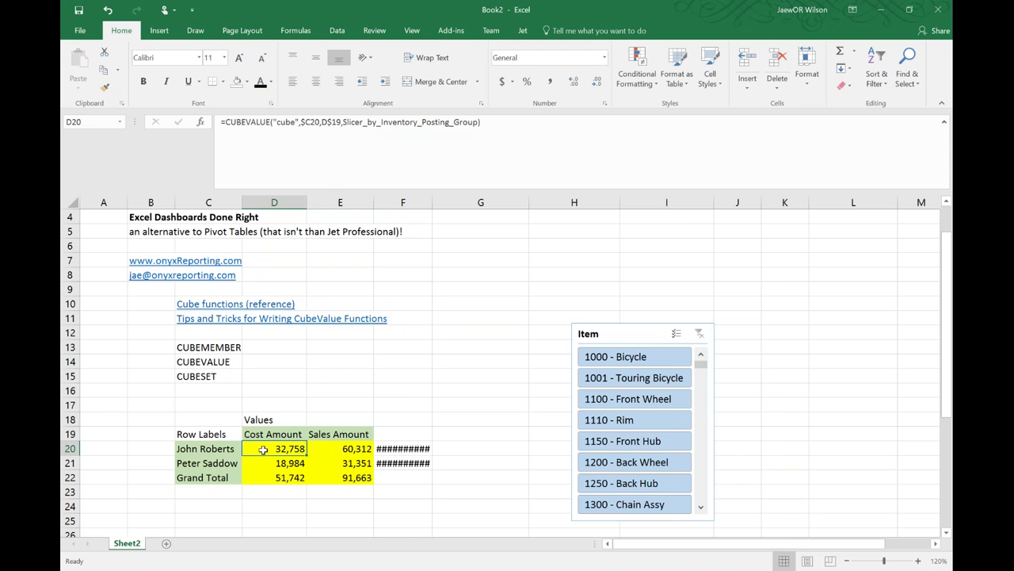
key("ctrl+grave")
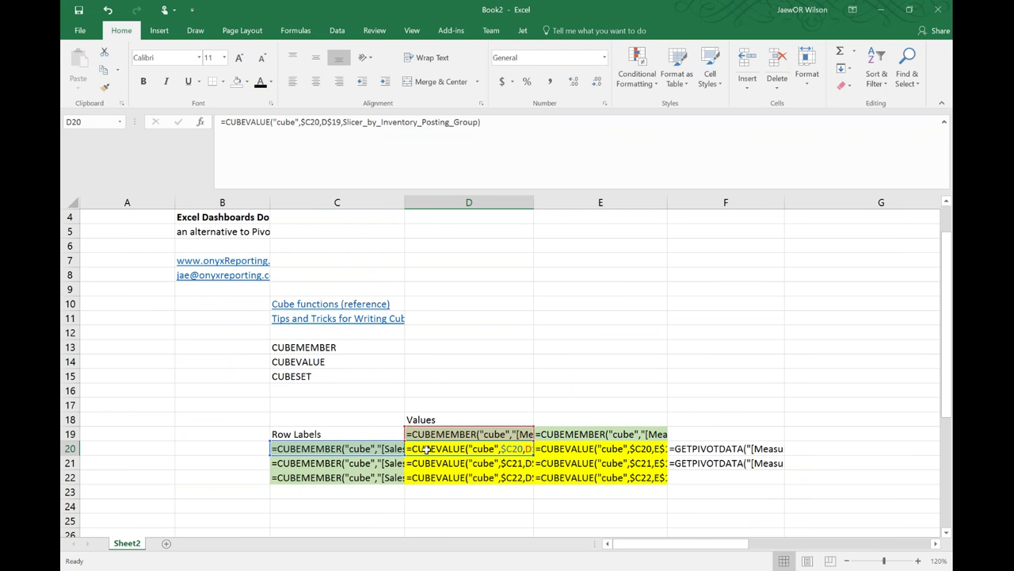
key("ctrl+grave")
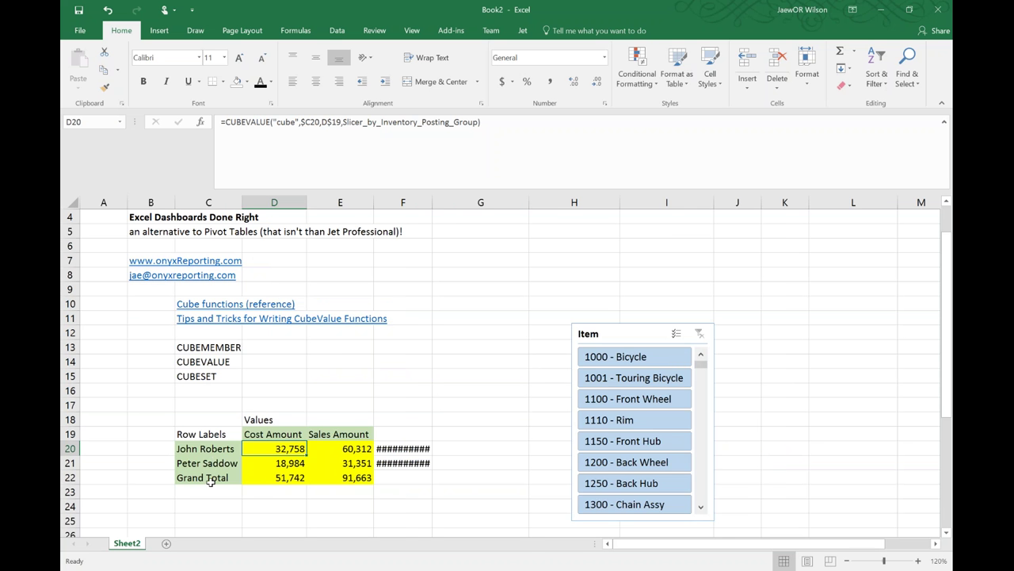
key("ctrl+grave")
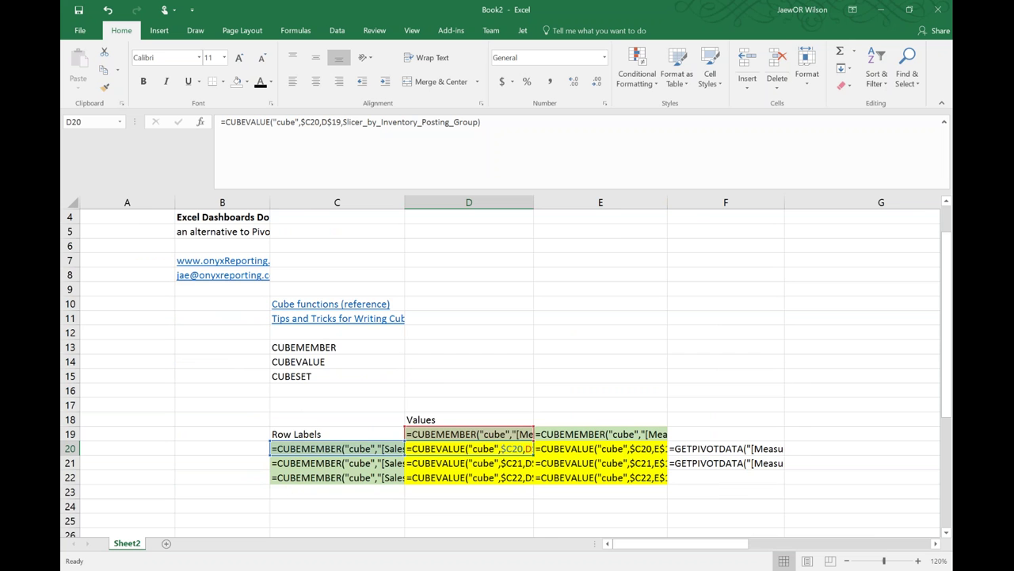
key("ctrl+grave")
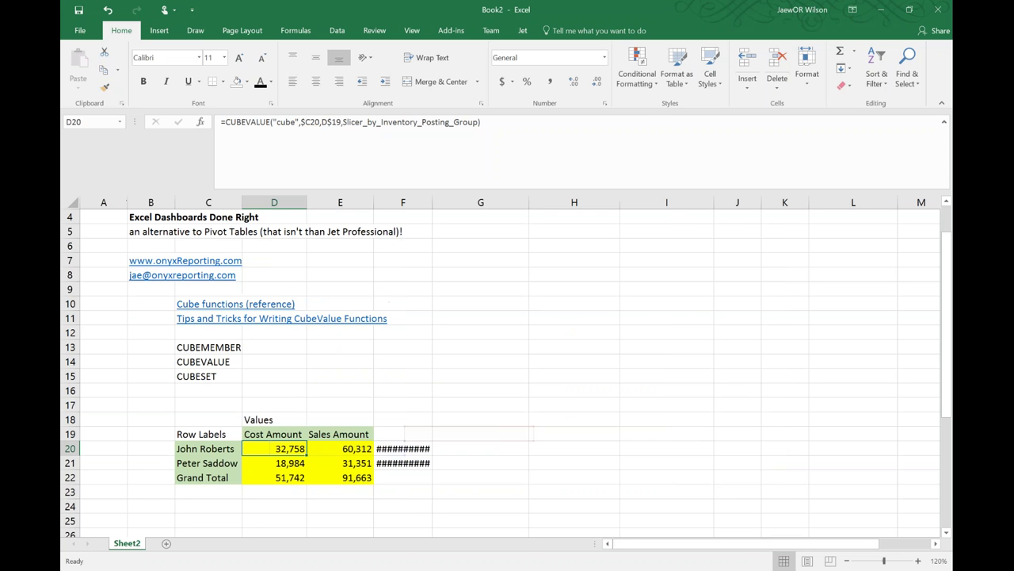
- Type 'a way of slicing the cube [Dimension Member] OR [Measure]' into cell D13
left_click(258, 348)
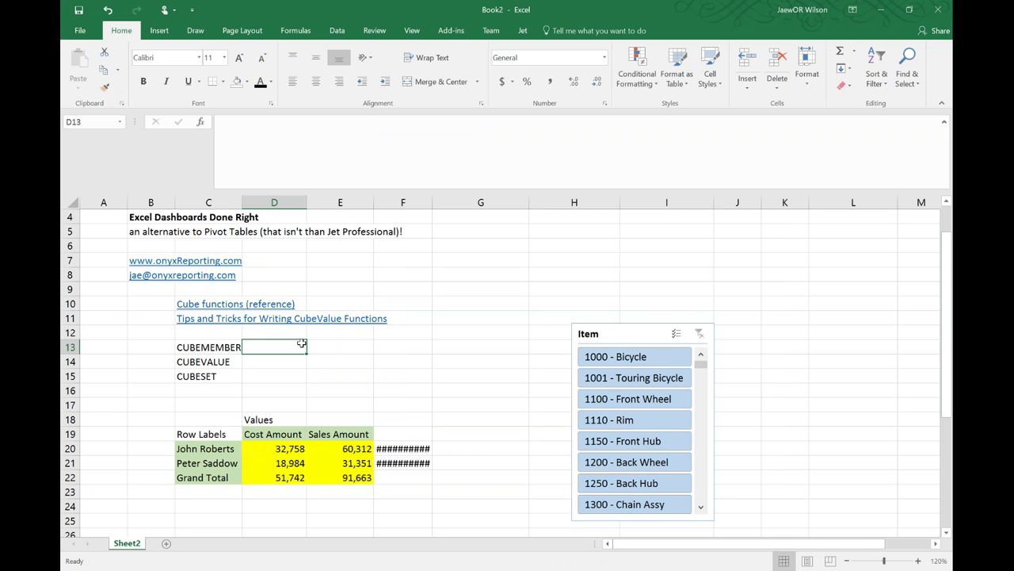
type("a way of sli")
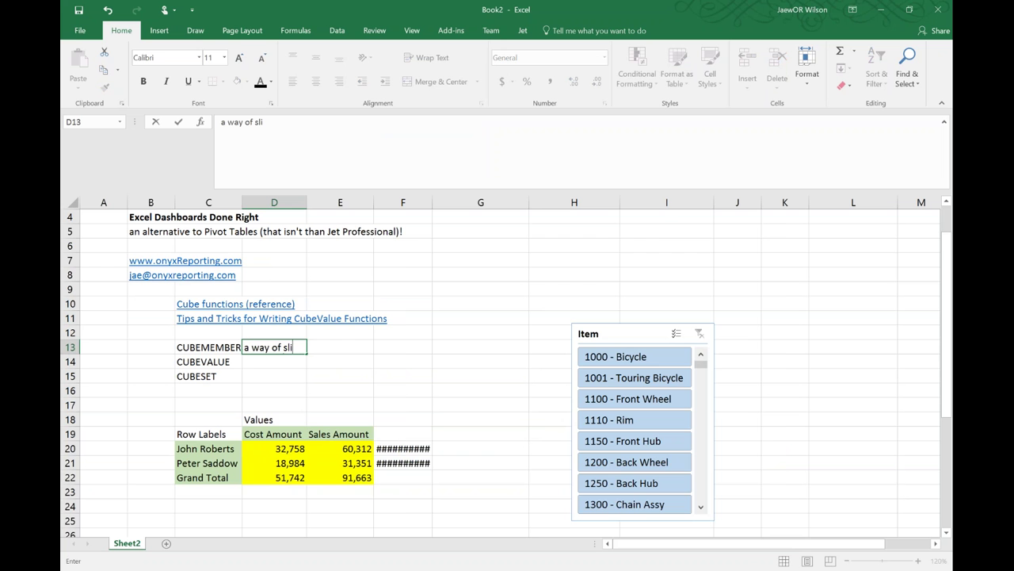
type("cing the cube")
key("Return")
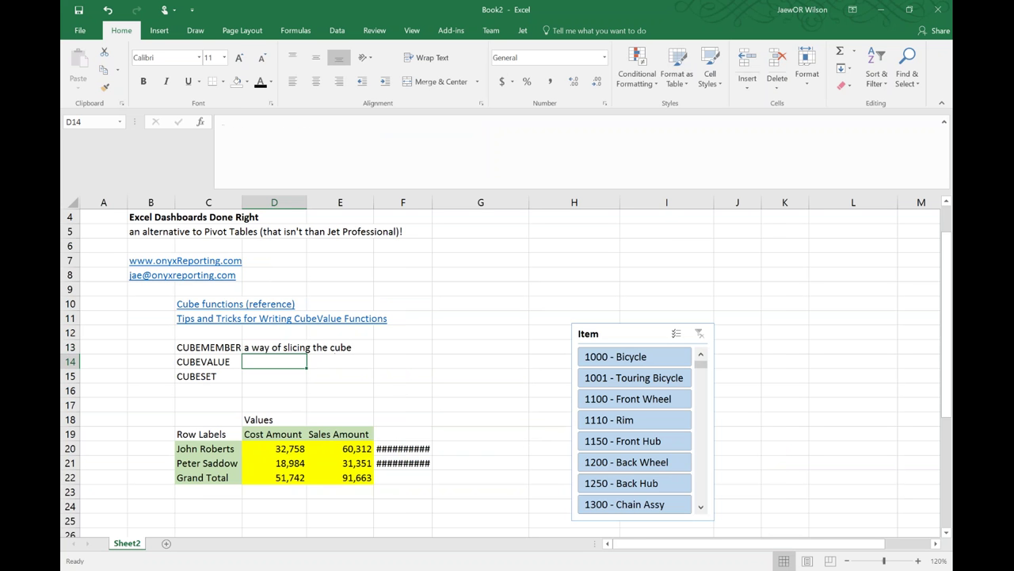
left_click(274, 347)
left_click(396, 158)
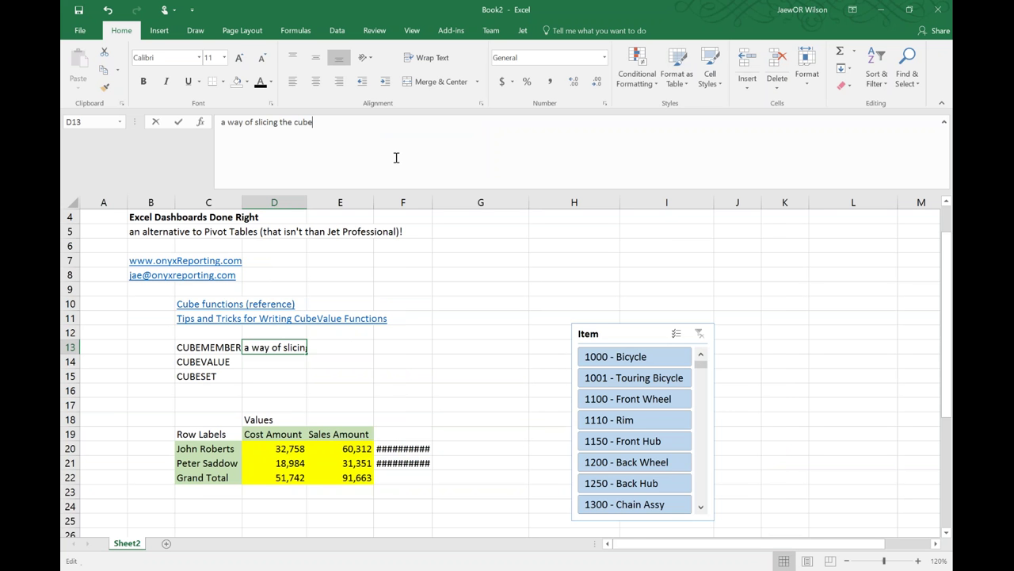
type("[")
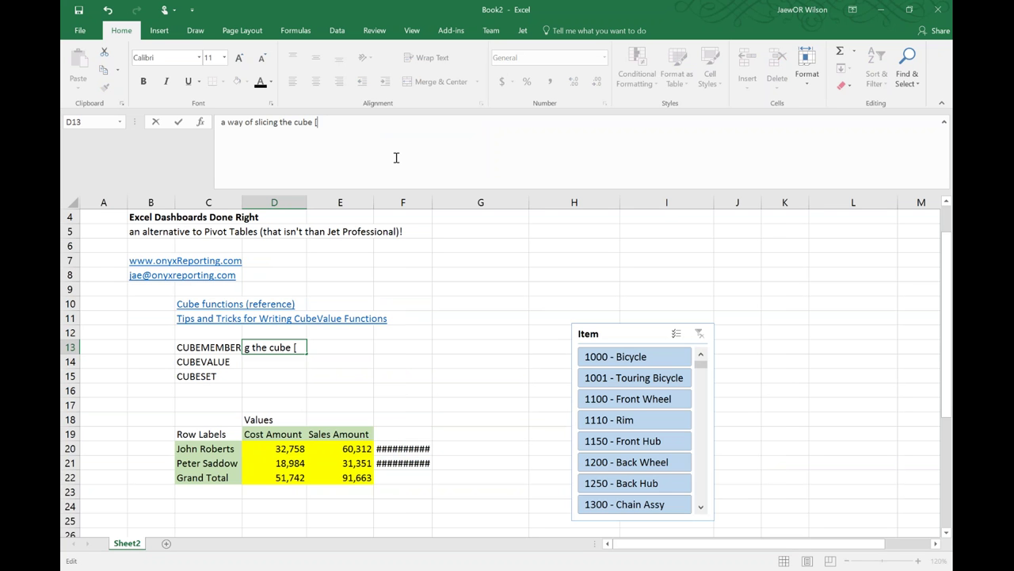
type("Dimension Memb")
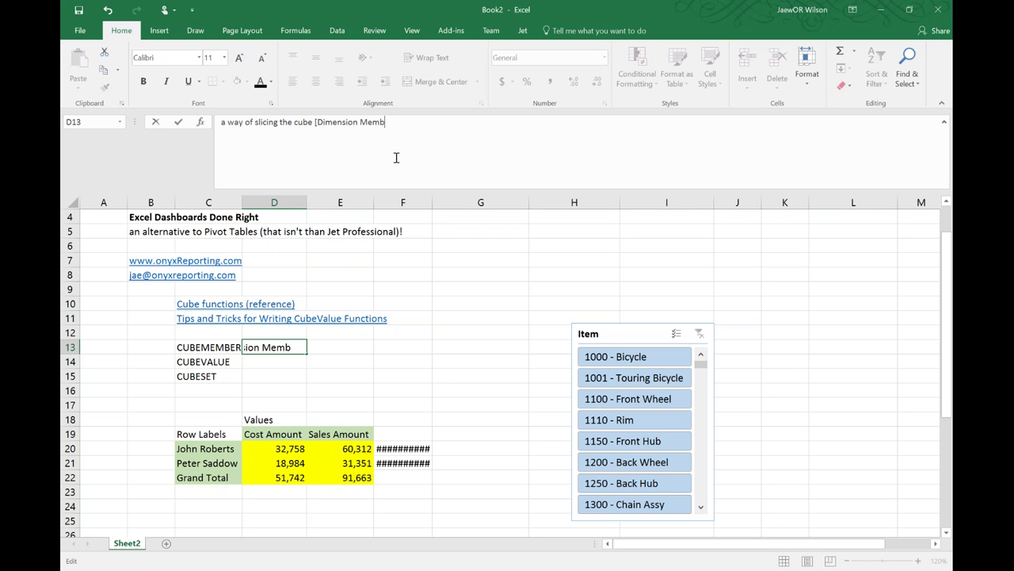
type("er] OR [Measure]")
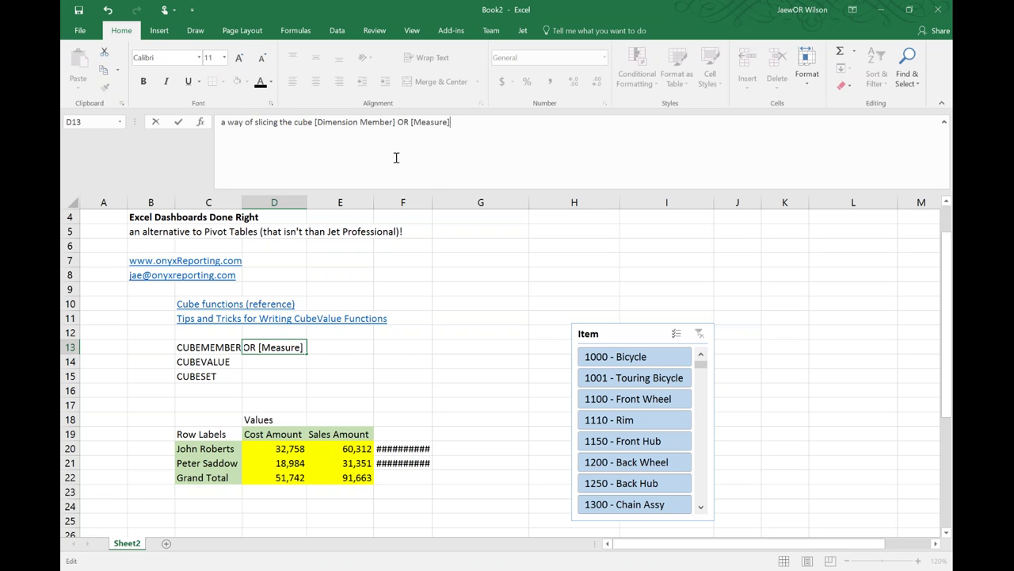
key("Return")
key("Up")
key("Down")
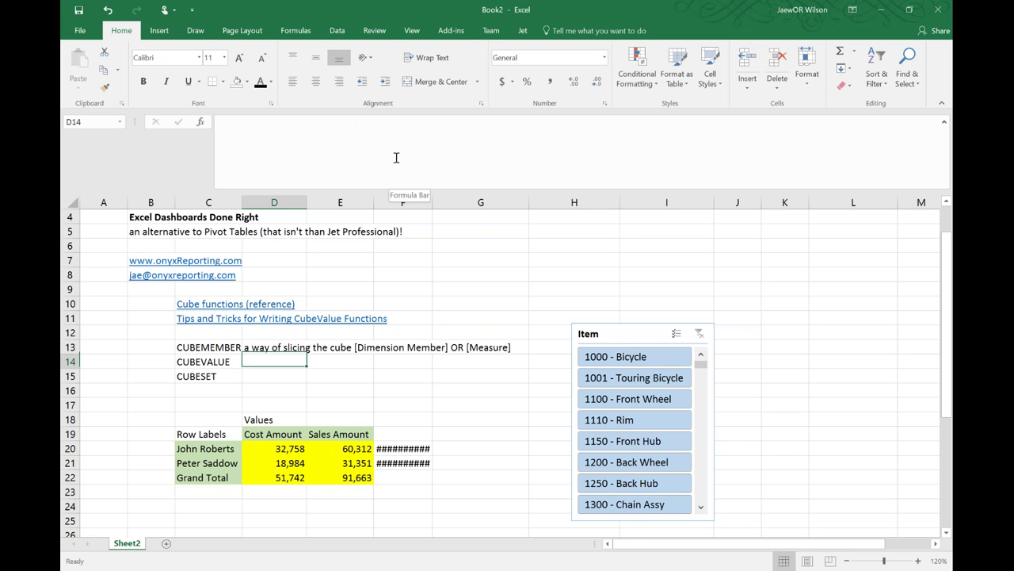
key("Down")
key("Down")
key("Down")
key("Down")
key("Down")
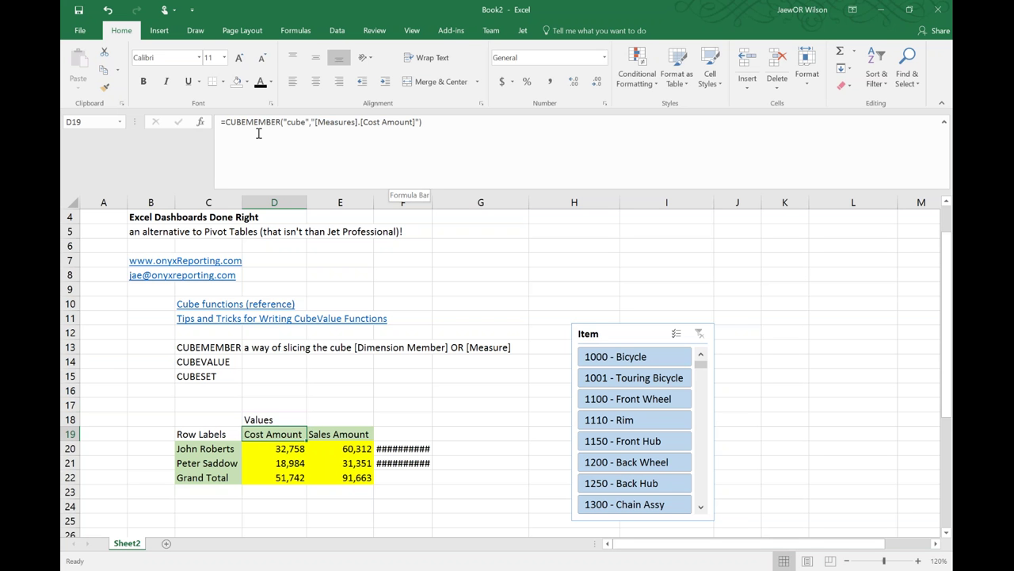
left_click(362, 123)
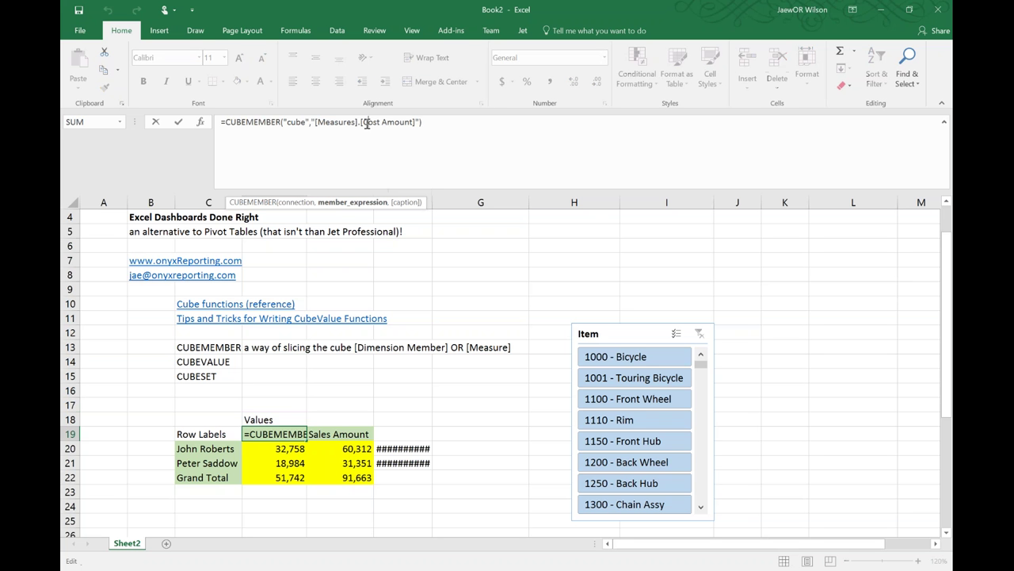
left_click(366, 123)
key("ctrl+shift+Right")
key("ctrl+shift+Right")
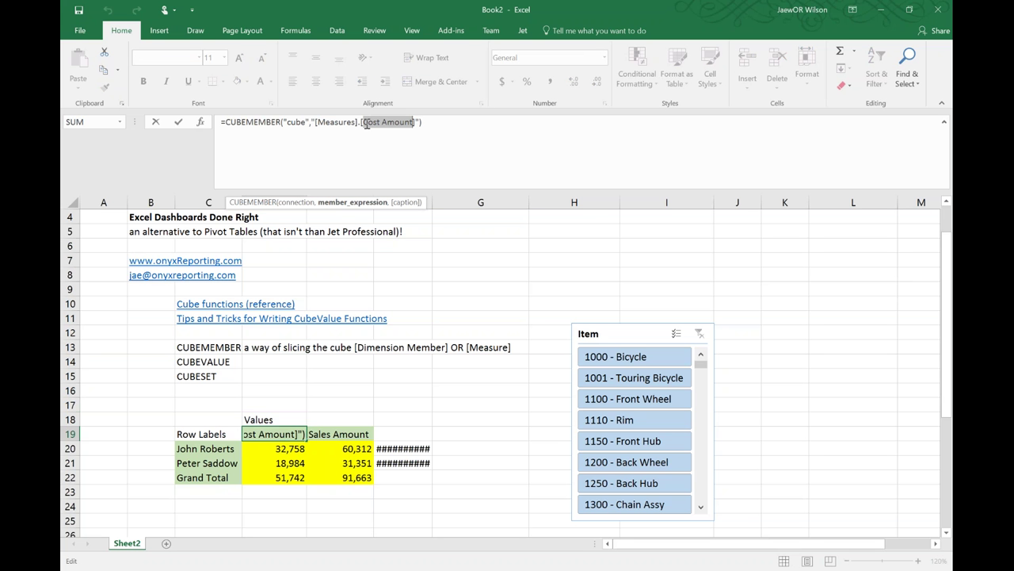
type("Av")
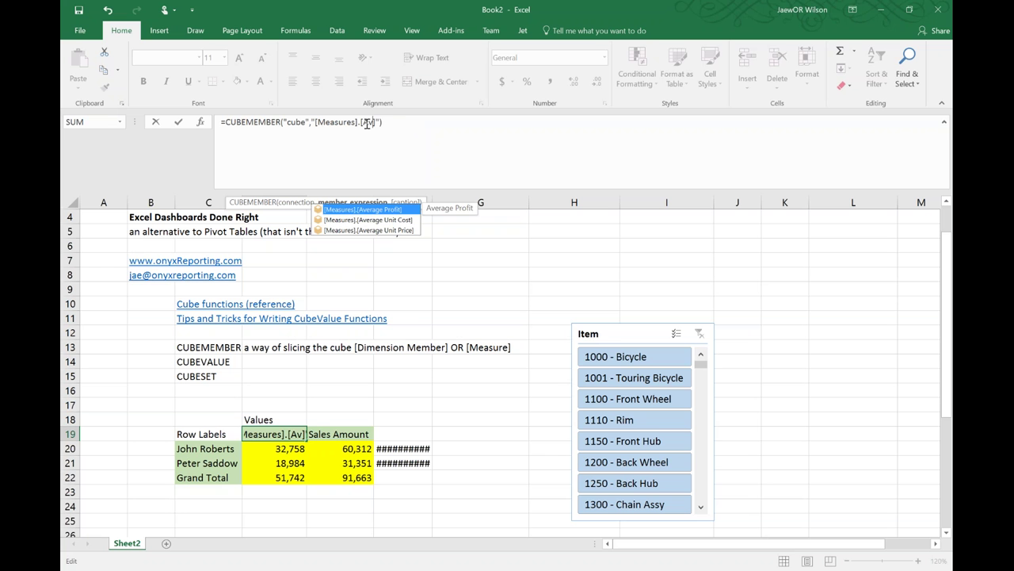
key("Tab")
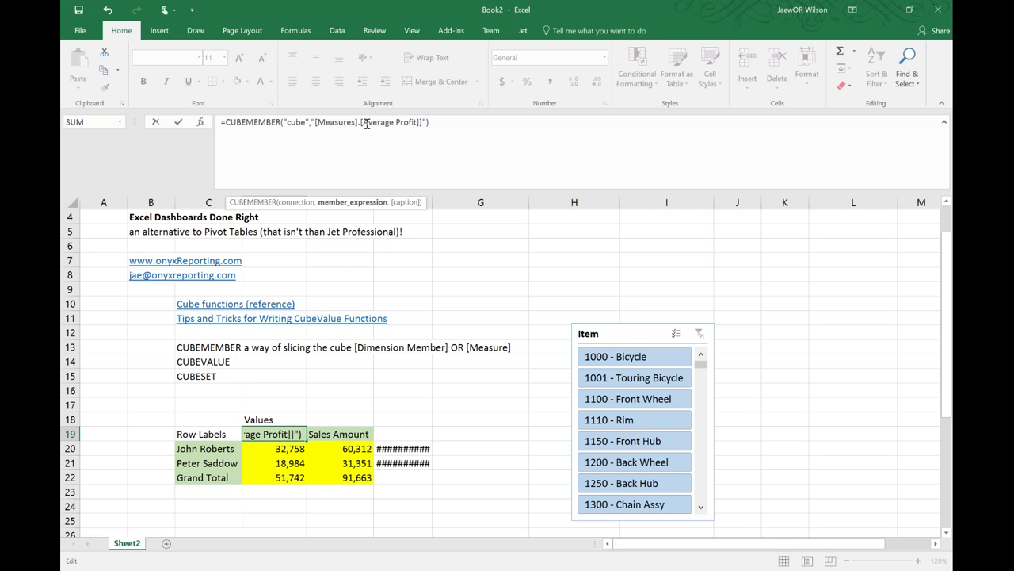
key("BackSpace")
key("Return")
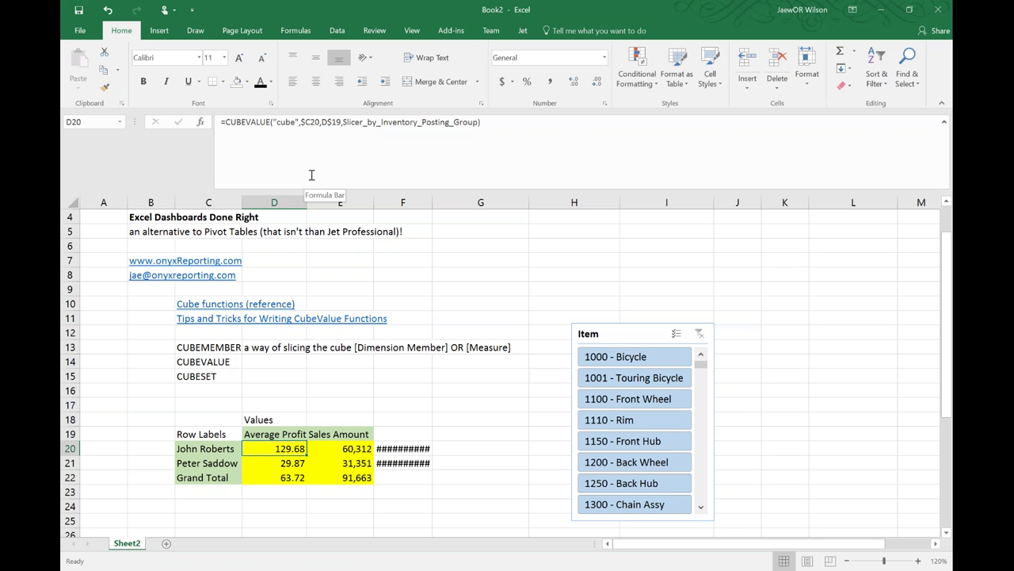
key("Up")
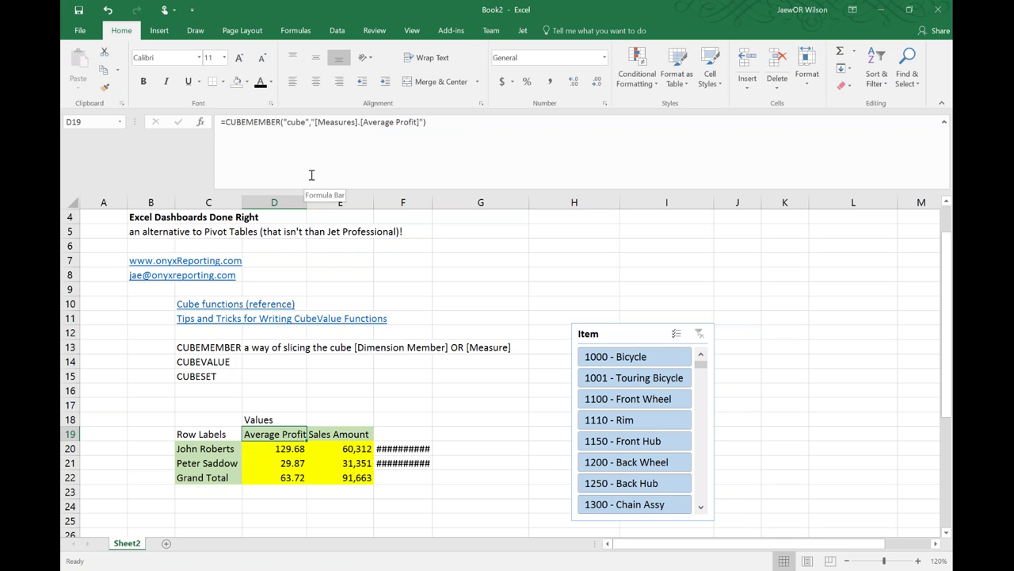
left_click(416, 121)
key("shift+Left")
key("shift+Left")
key("shift+Left")
key("shift+Left")
key("shift+Left")
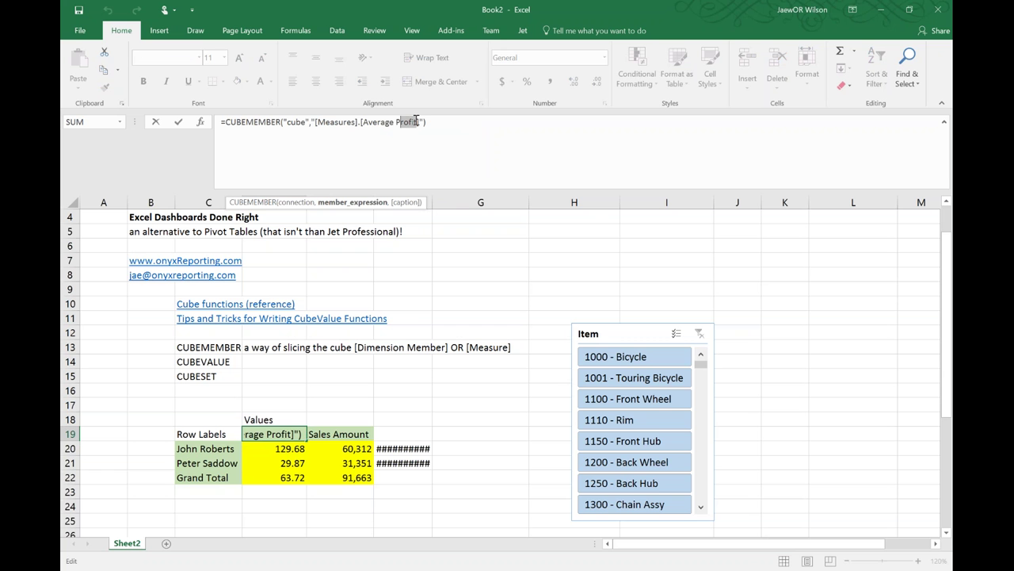
key("shift+Left")
key("shift+Left")
key("shift+Left")
key("shift+Left")
key("shift+Left")
key("shift+Left")
key("shift+Left")
type("Cost amou")
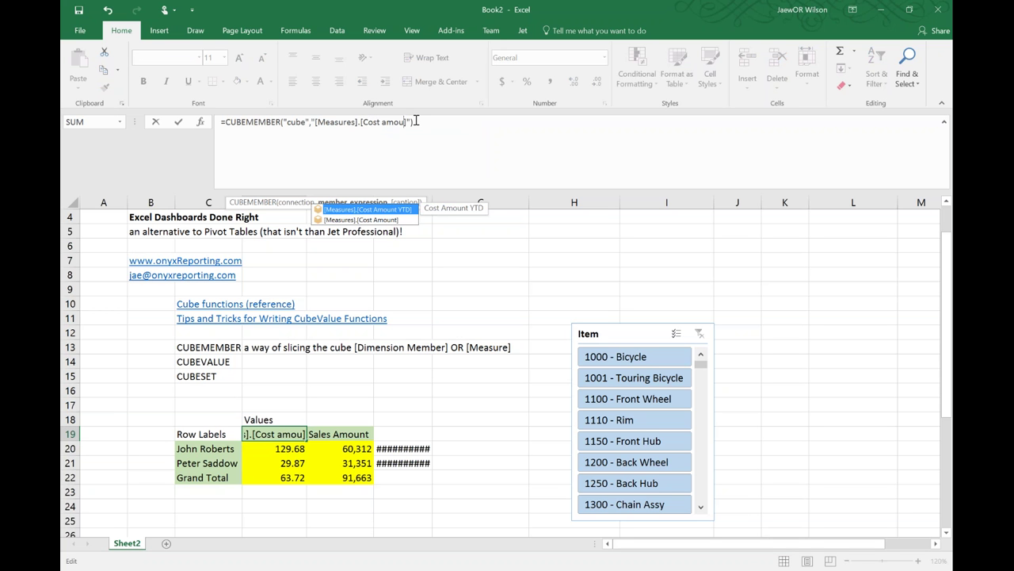
key("Down")
key("Tab")
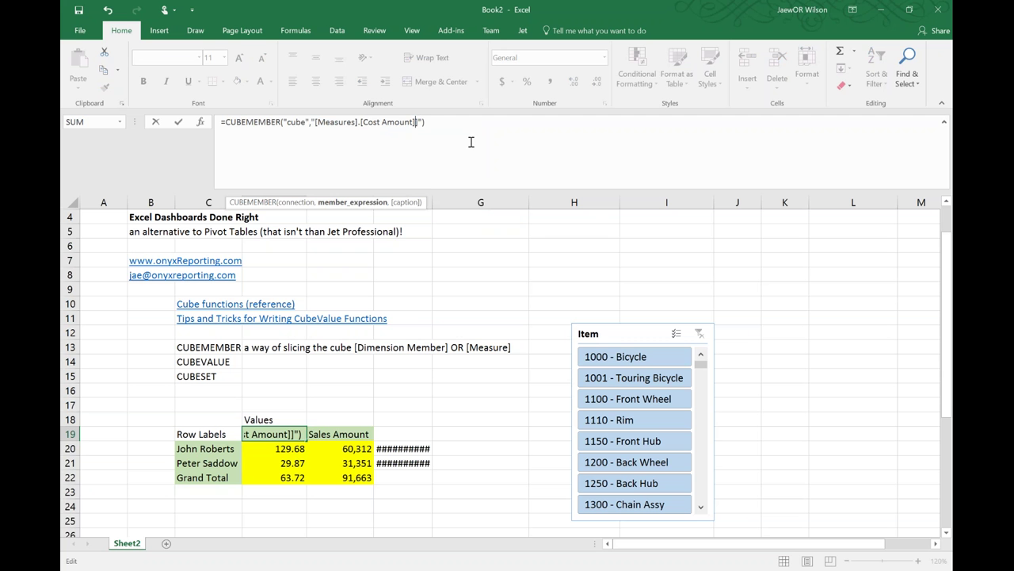
key("Return")
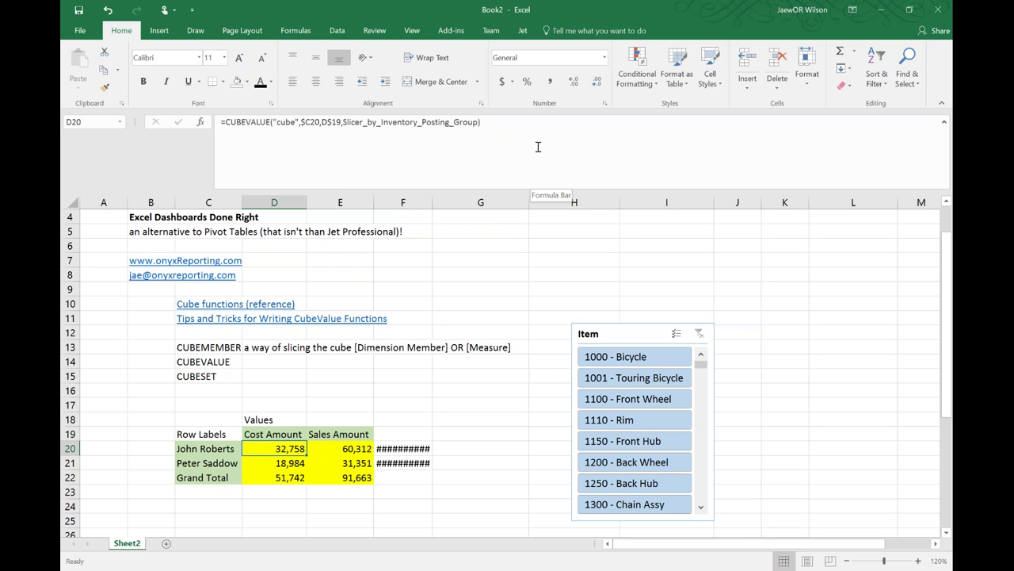
key("Right")
key("Right")
key("Right")
- Replace F20's formula with the profit margin formula =(E20-D20)/E20
key("Left")
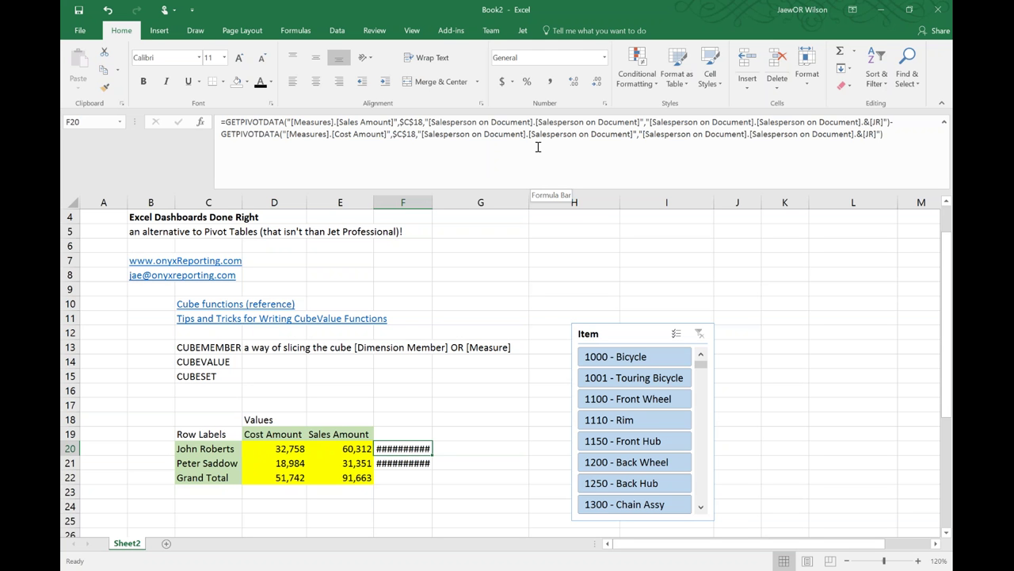
key("F2")
key("Escape")
type("=")
key("Left")
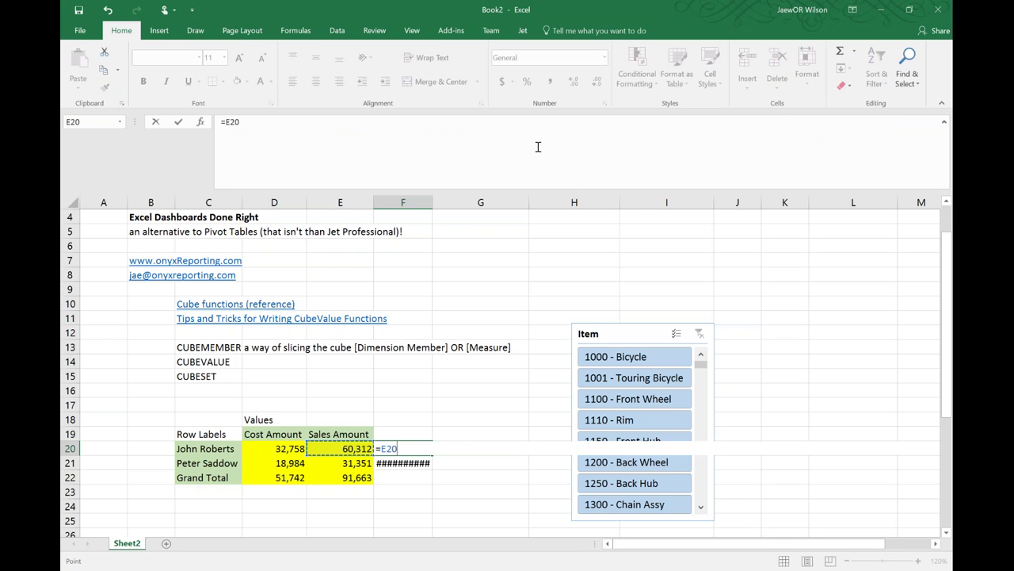
type("-")
key("Left")
key("Left")
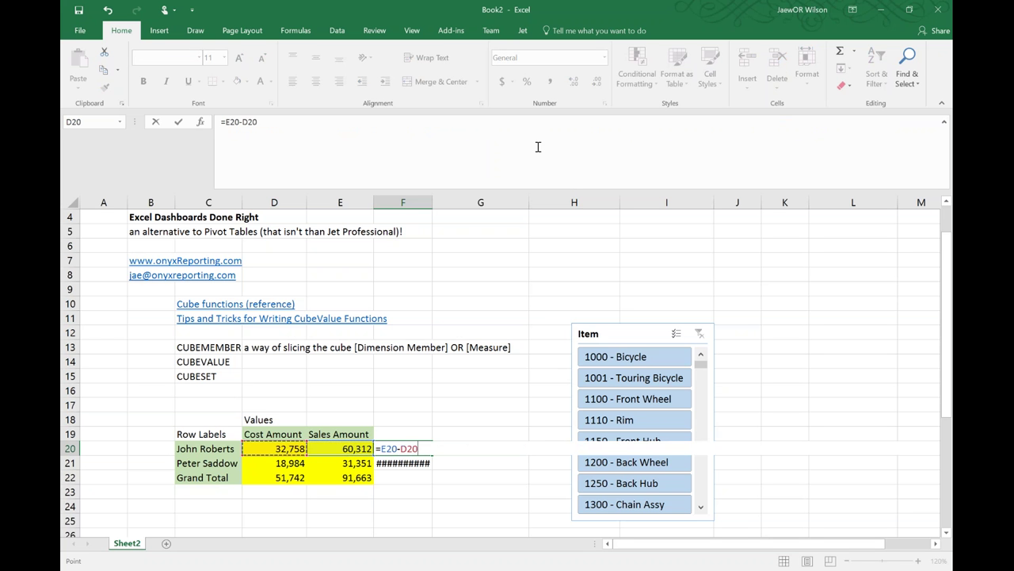
type(")/")
key("Left")
key("Left")
key("Right")
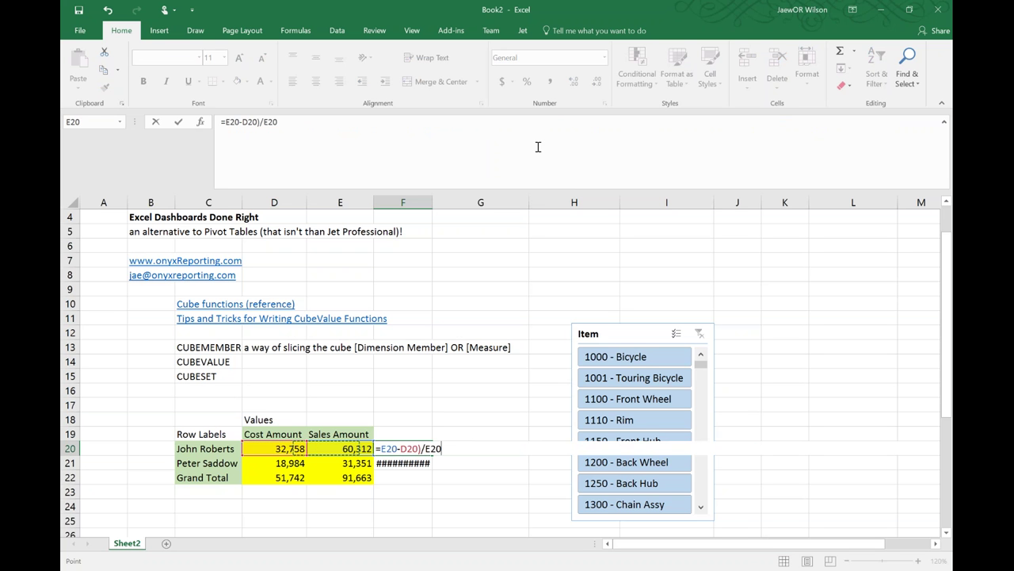
left_click(233, 123)
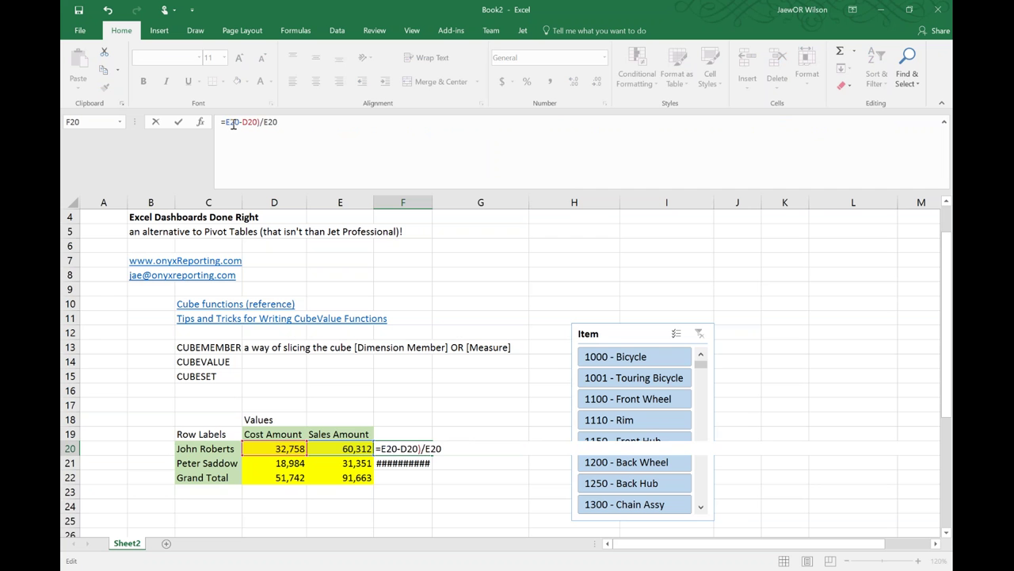
type("(")
key("Return")
- Copy the profit margin formula from F20 into F21
key("Up")
key("ctrl+c")
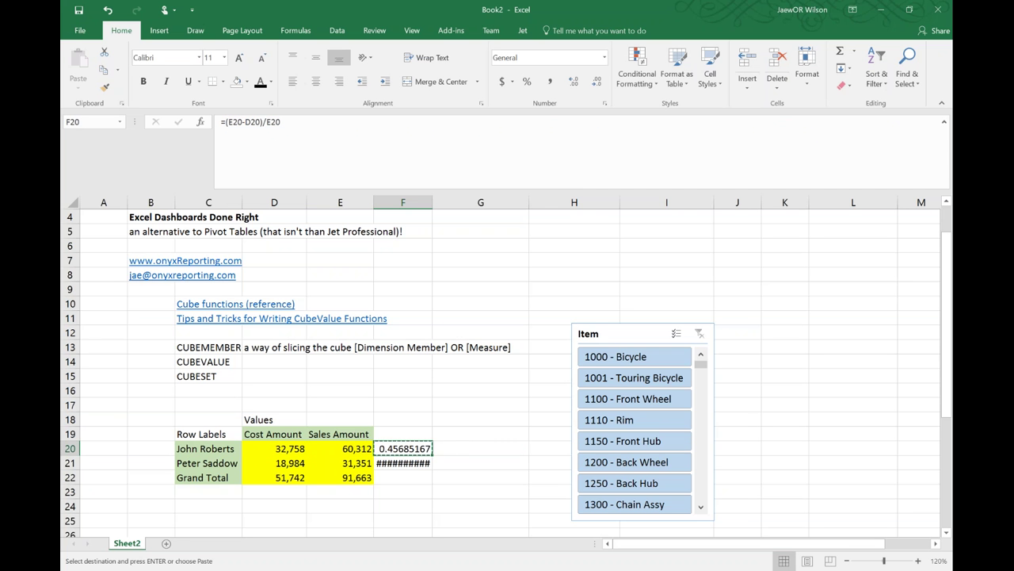
left_click(403, 463)
key("ctrl+v")
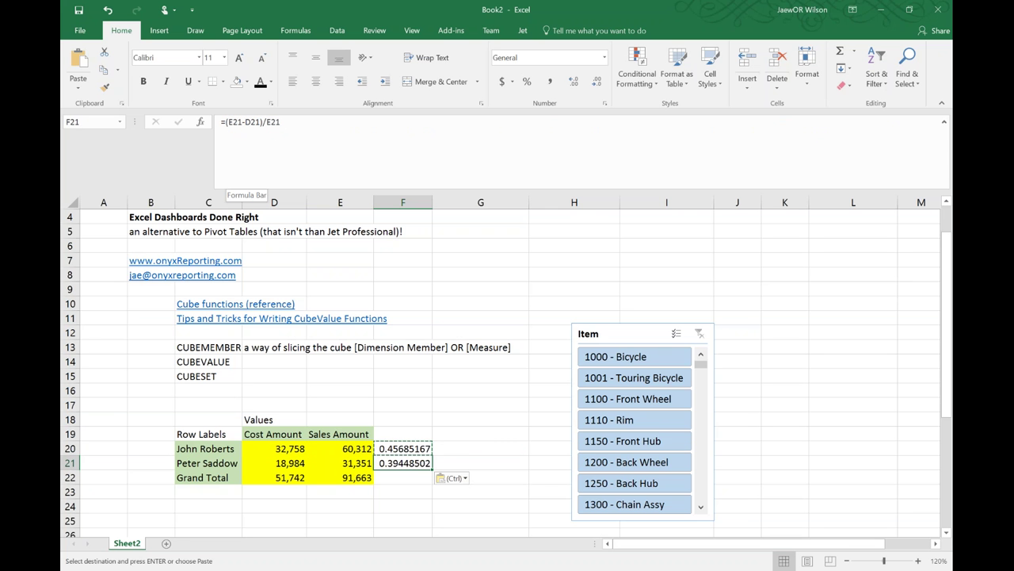
left_click(402, 449)
- Head column F19 'Profit Margin', then filter the slicer to 1110 - Rim and 1150 - Front Hub
left_click(402, 434)
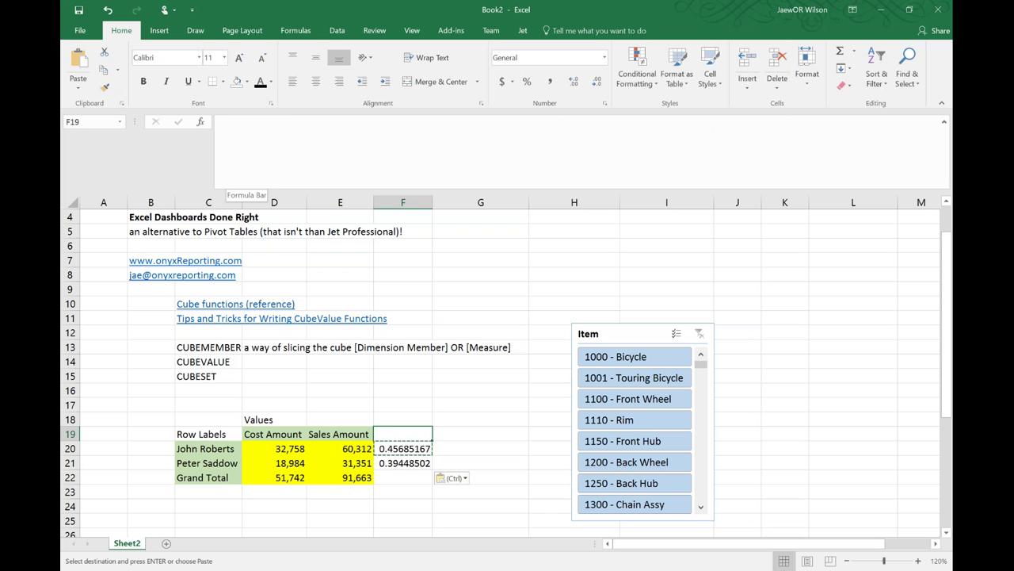
type("Profit ma")
key("BackSpace")
key("BackSpace")
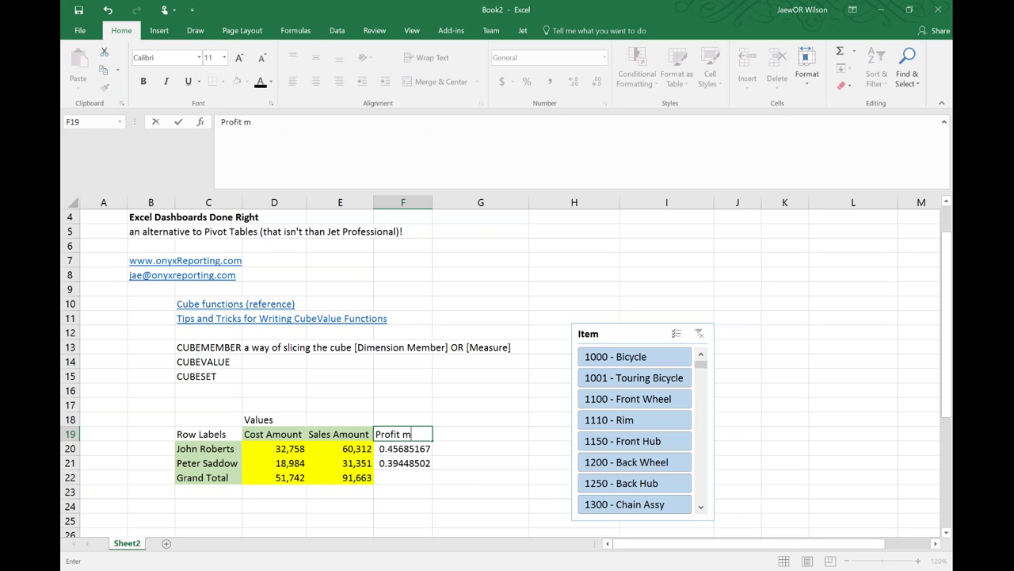
type("Margin")
key("Return")
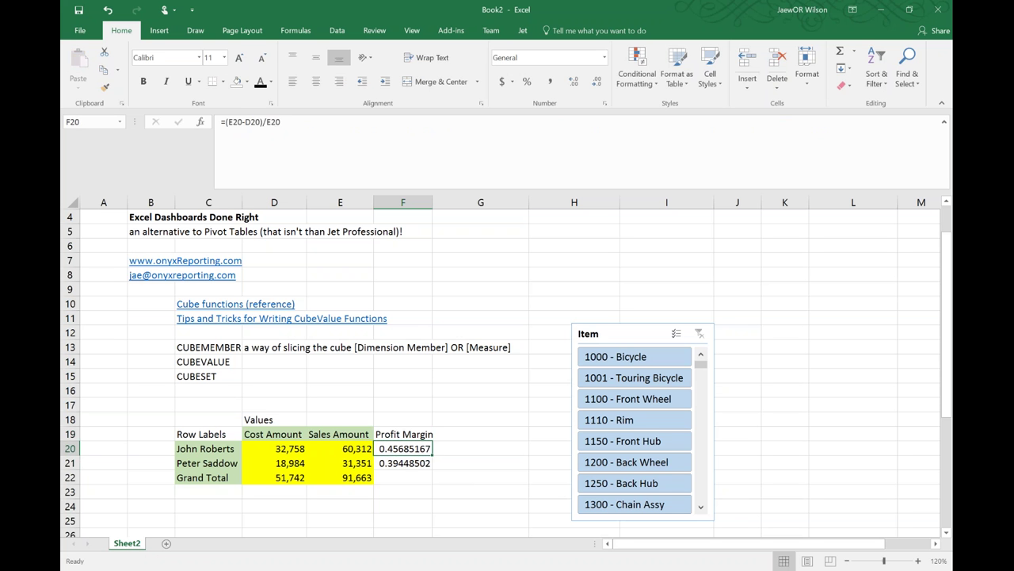
left_click(610, 419)
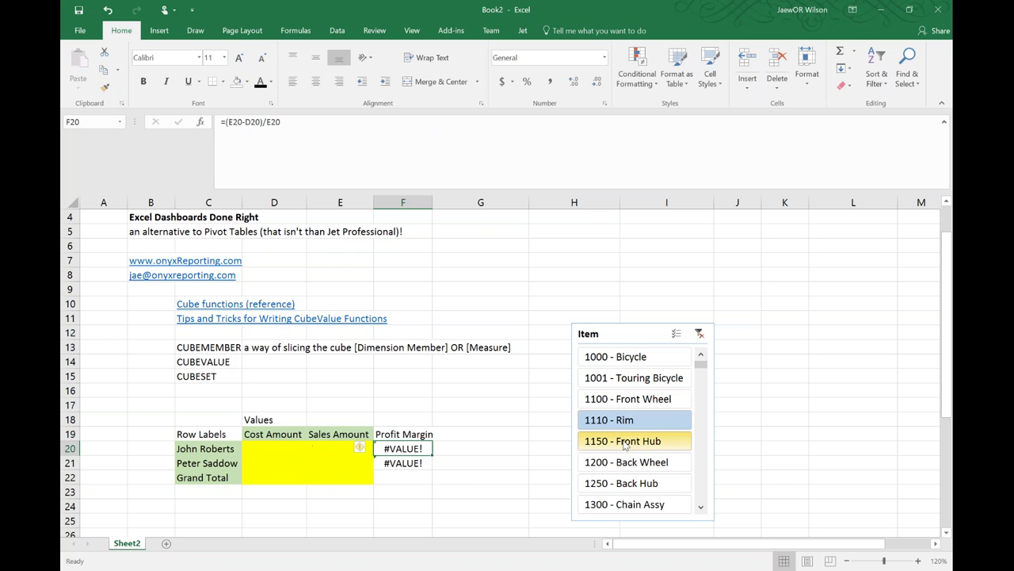
left_click(623, 445)
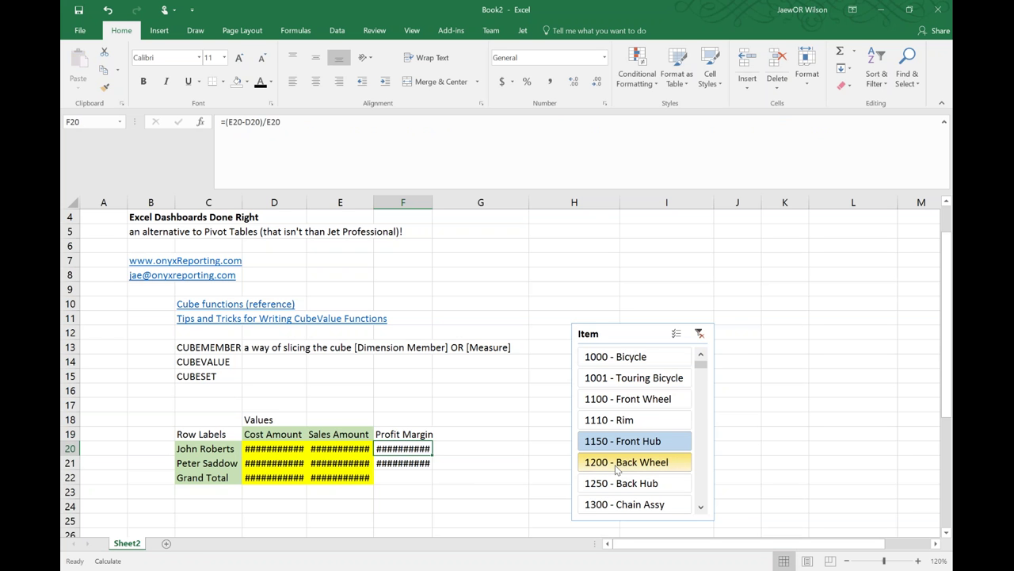
- Filter by Back Wheel, Back Hub, Touring Bicycle, Chain Assy, Front Hub and Front Wheel
left_click(617, 466)
left_click(622, 482)
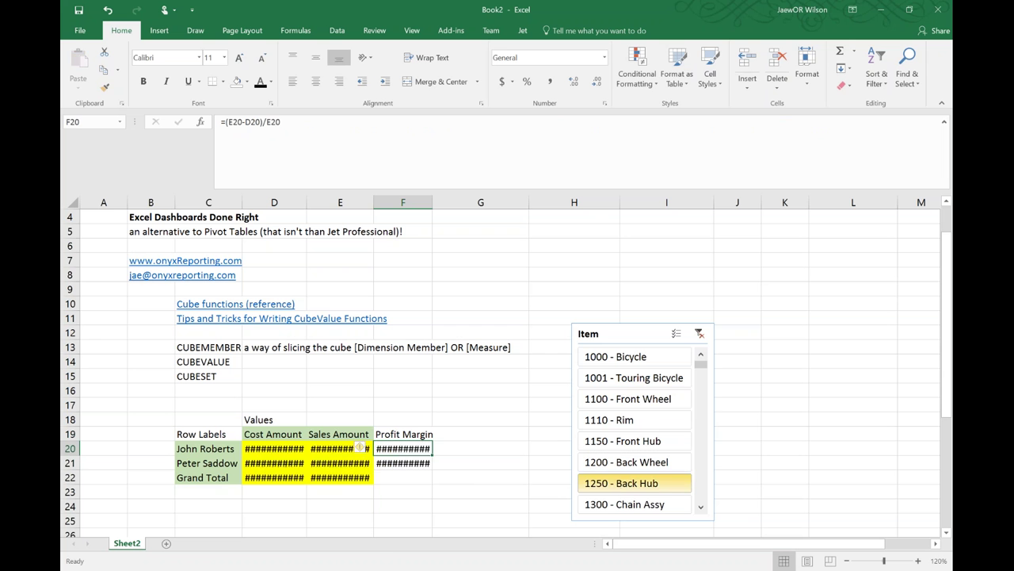
left_click(630, 379)
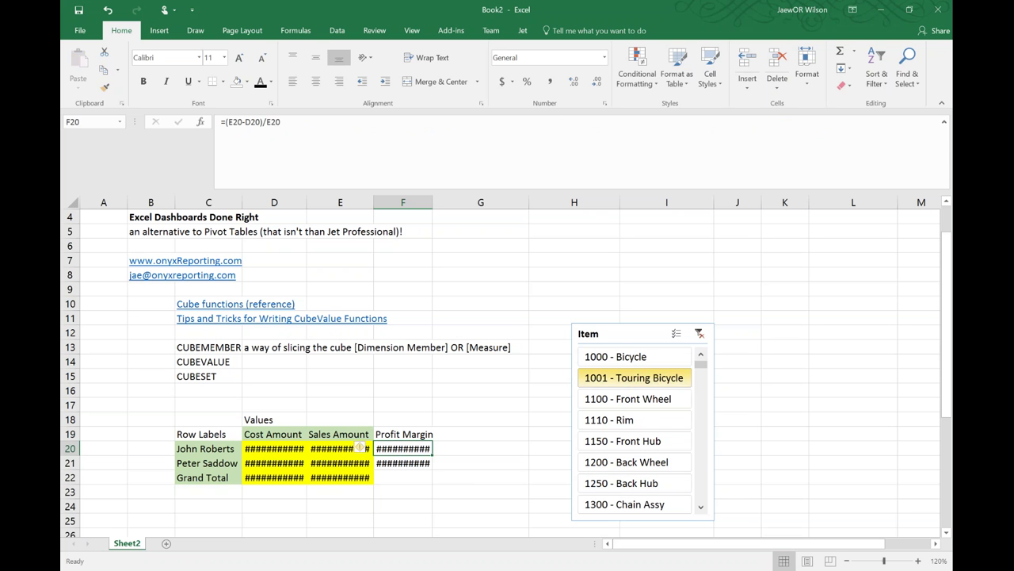
scroll(631, 394, "down", 1)
left_click(626, 418)
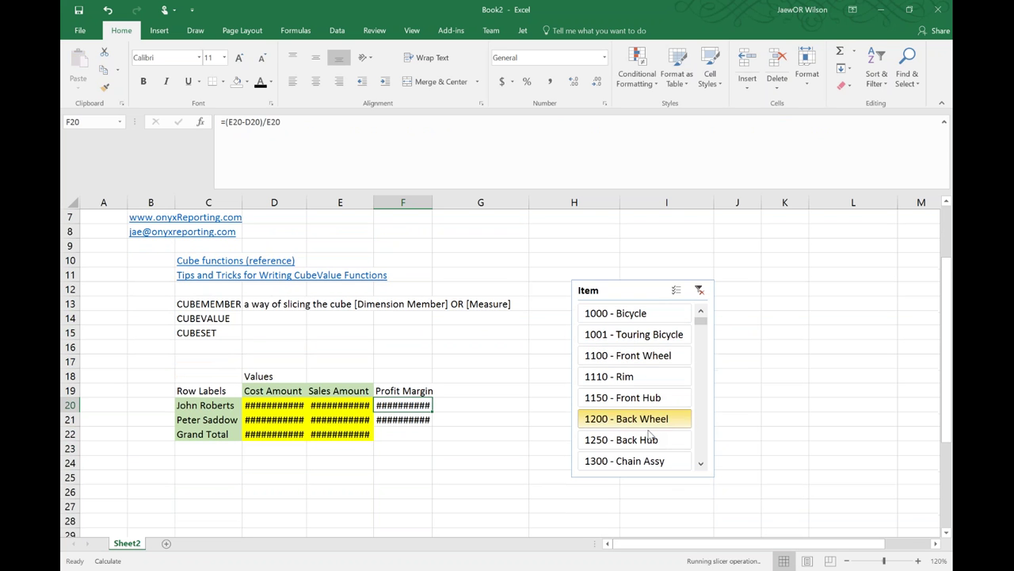
left_click(626, 440)
left_click(641, 460)
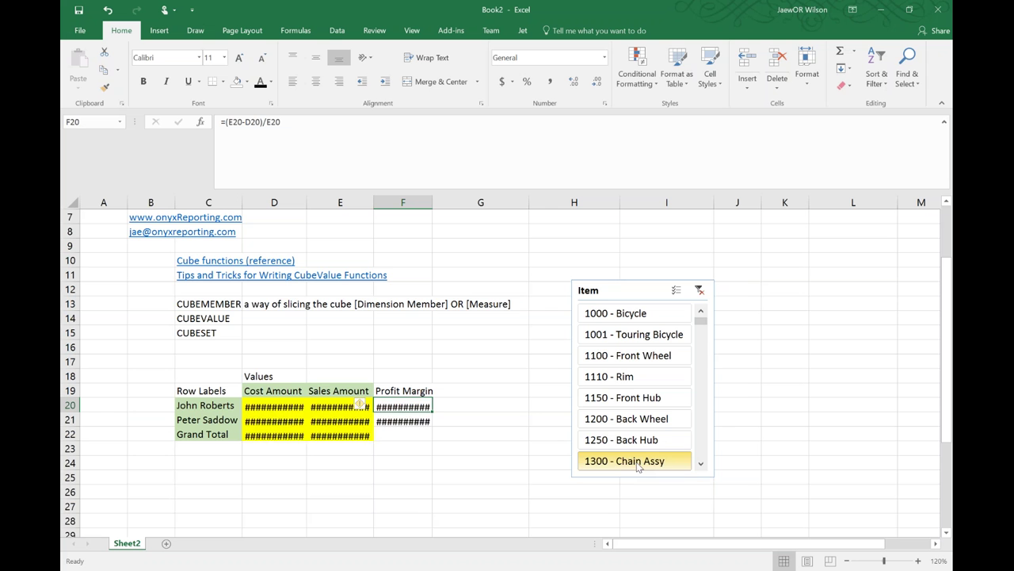
left_click(634, 397)
left_click(643, 356)
- Clear the Item filter so all totals return, then inspect D20's Cost Amount formula
scroll(643, 357, "up", 2)
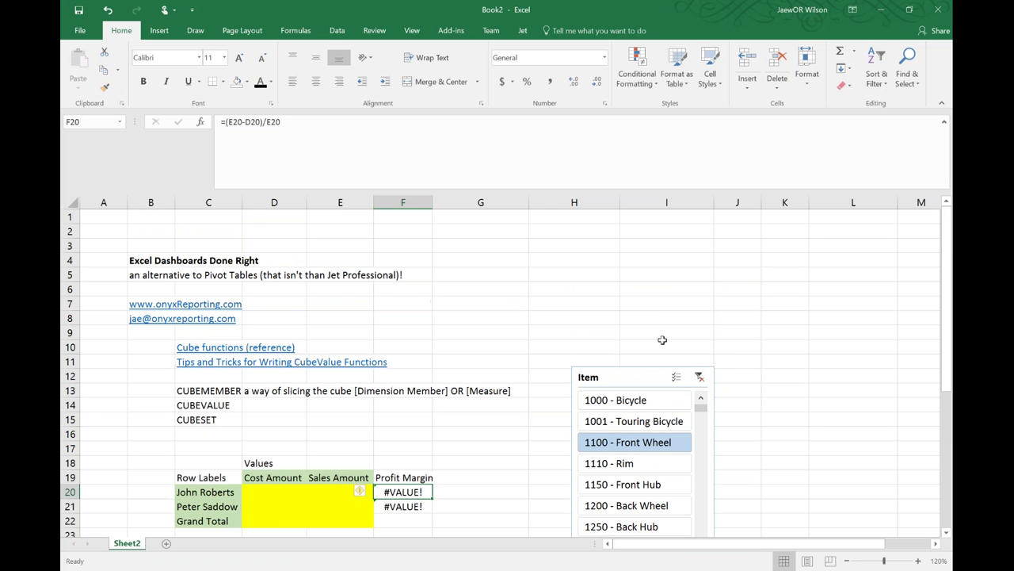
left_click(699, 376)
scroll(702, 475, "down", 2)
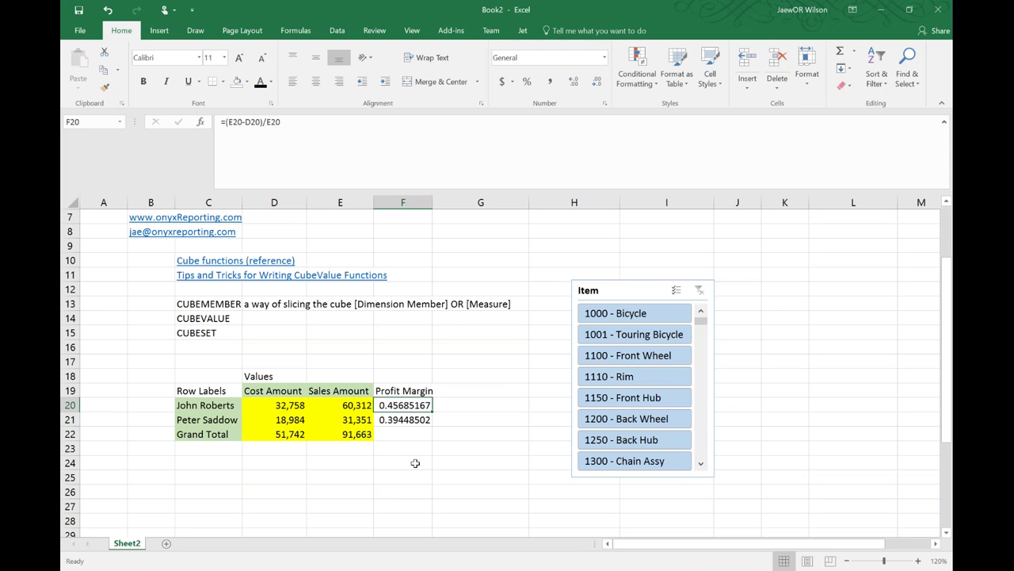
left_click(291, 402)
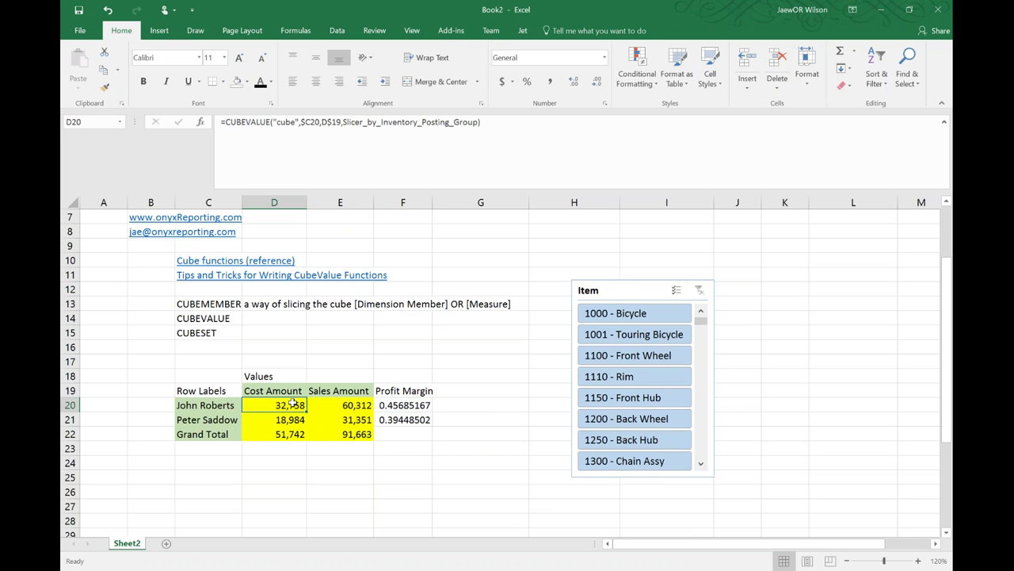
left_click(506, 132)
left_click(250, 122)
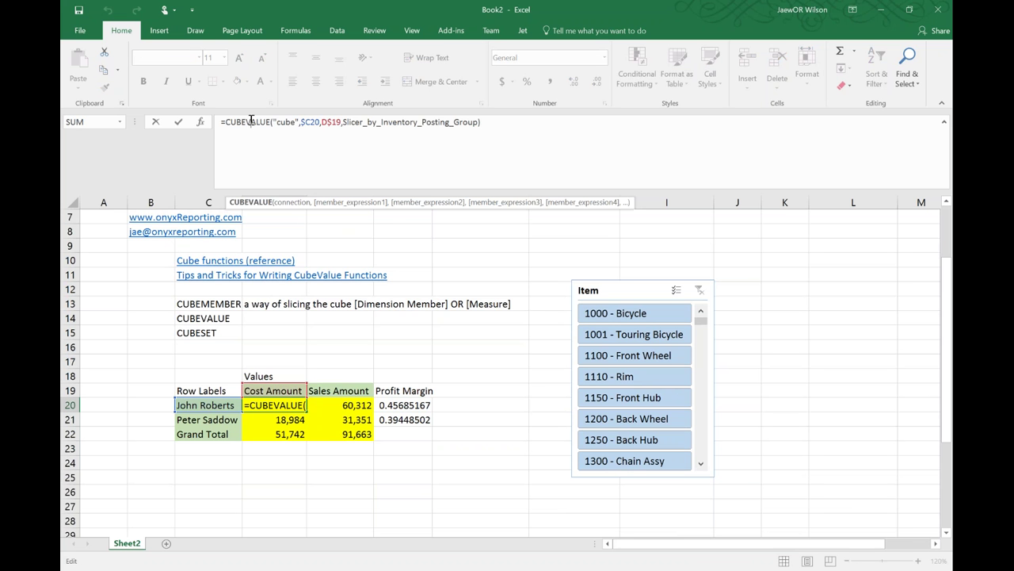
left_click(290, 203)
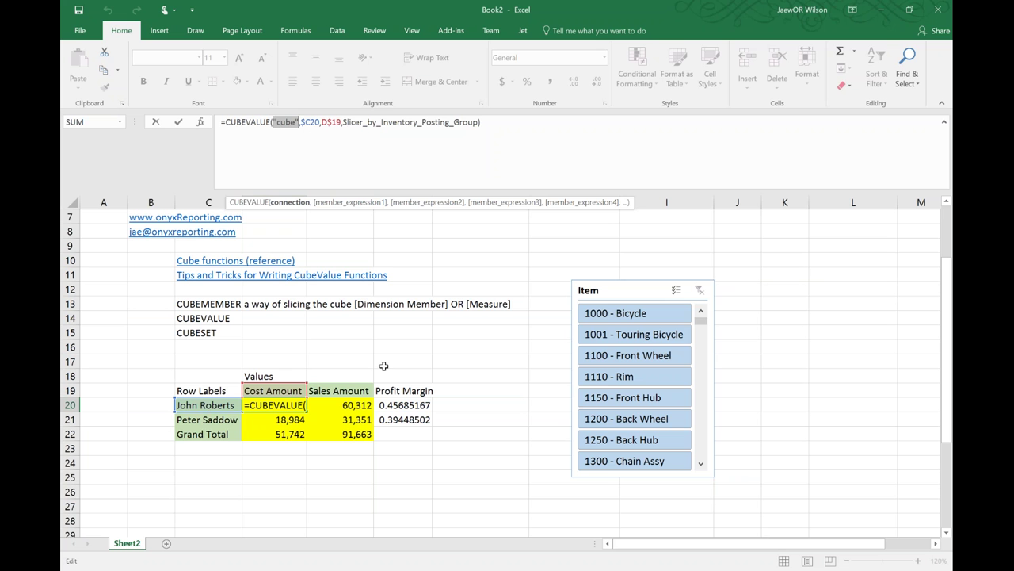
left_click_drag(344, 125, 534, 125)
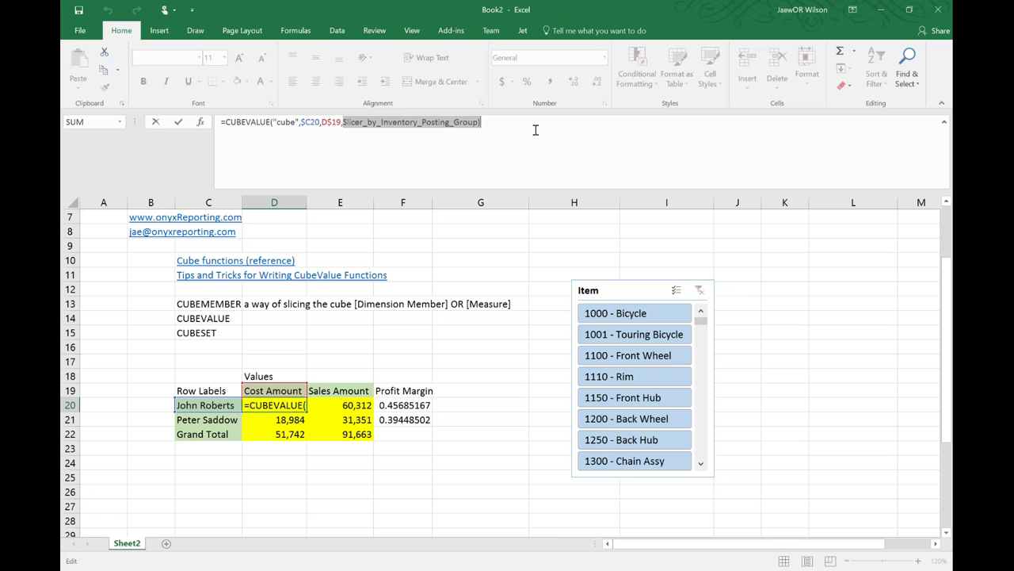
key("ctrl+Return")
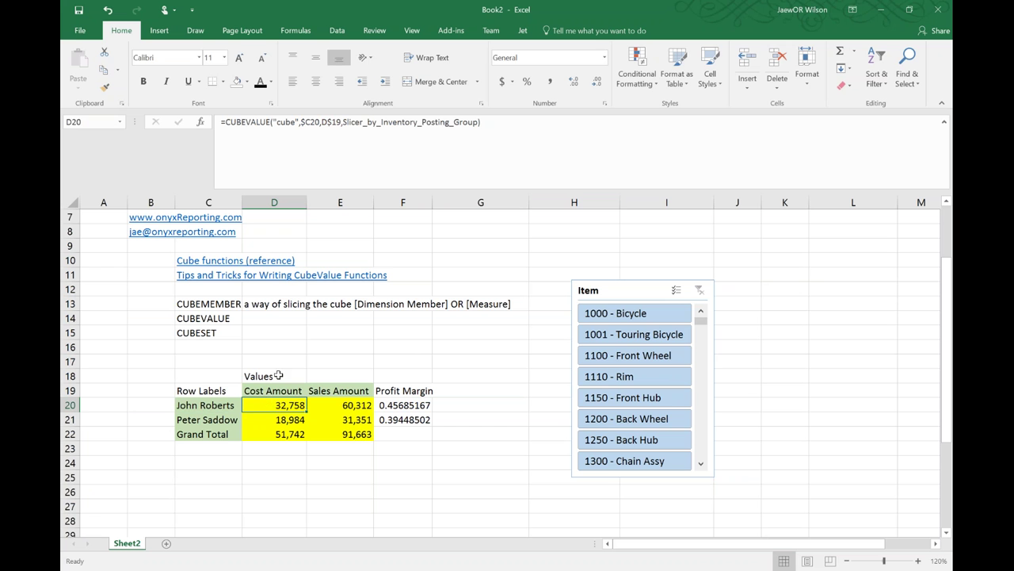
left_click(278, 391)
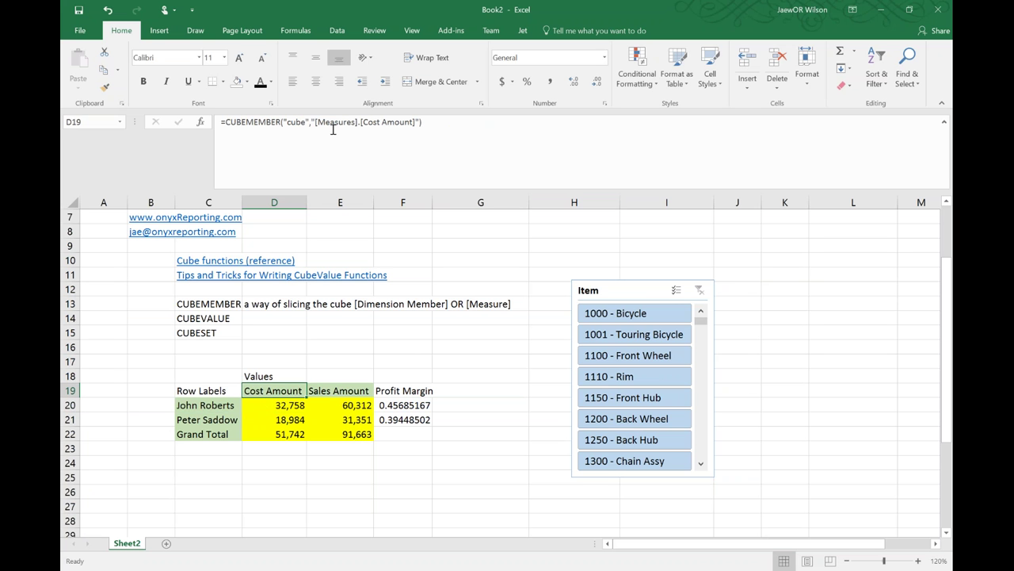
left_click_drag(321, 122, 440, 123)
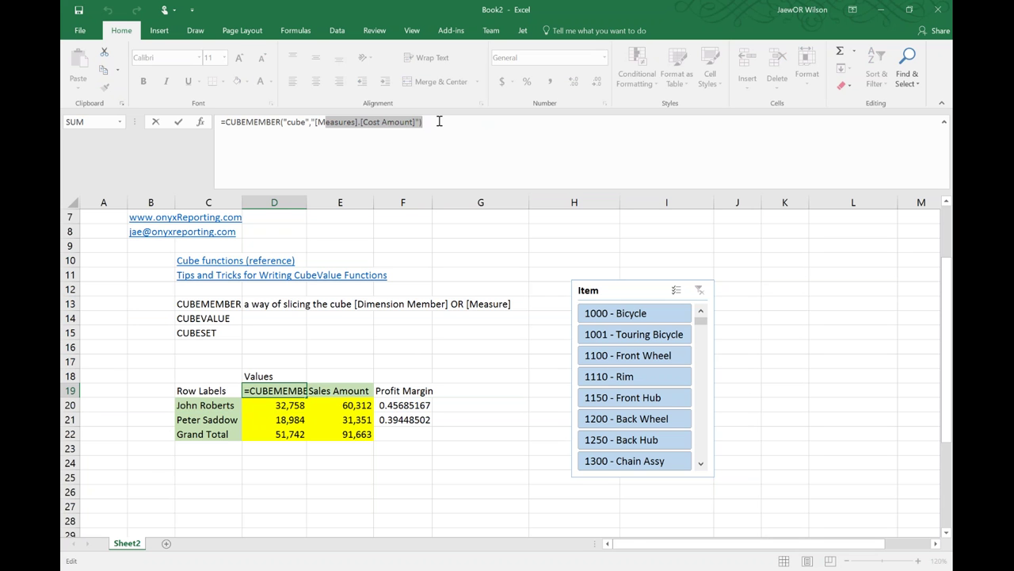
key("Escape")
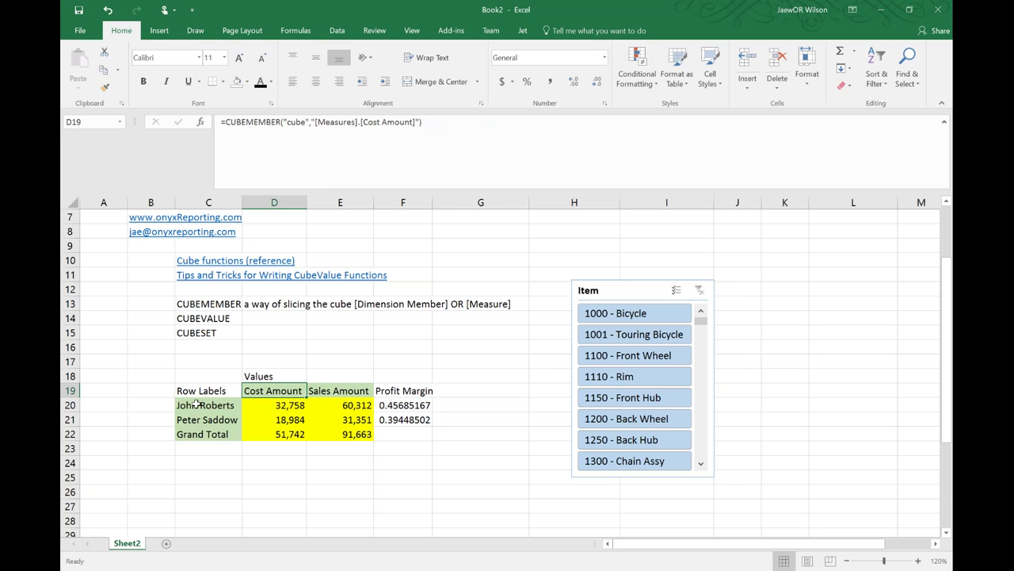
left_click(198, 404)
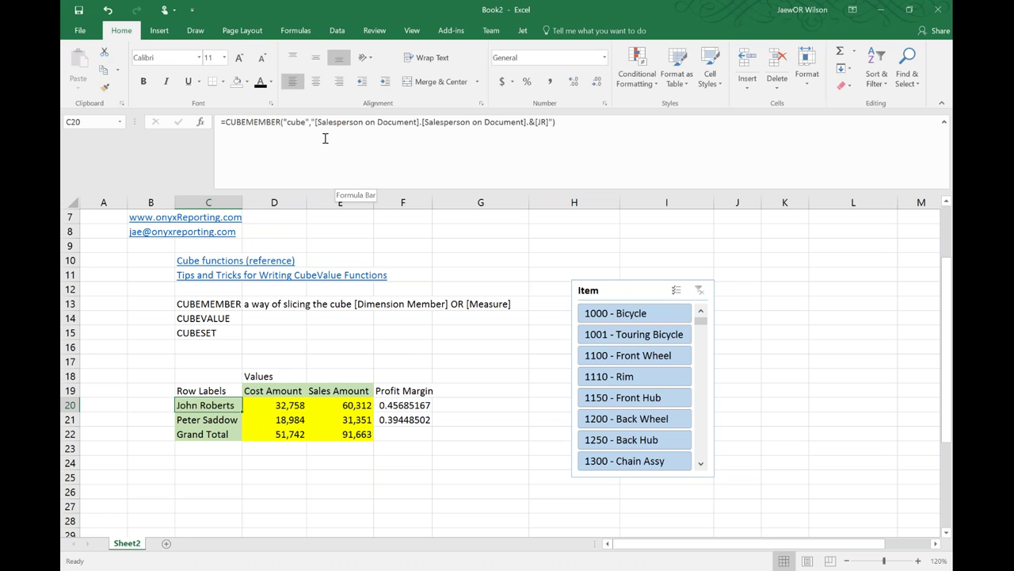
left_click_drag(317, 122, 523, 122)
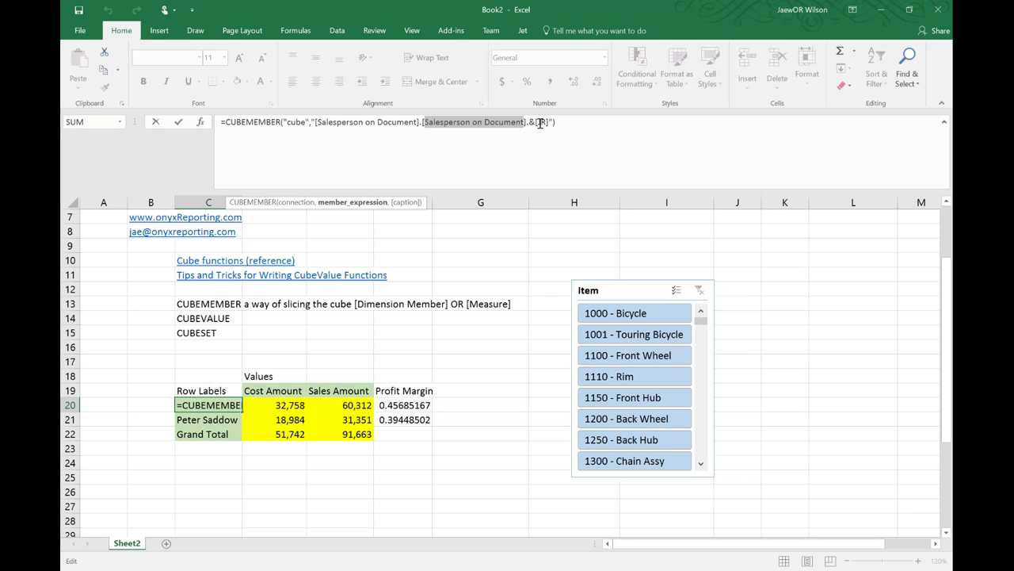
double_click(542, 122)
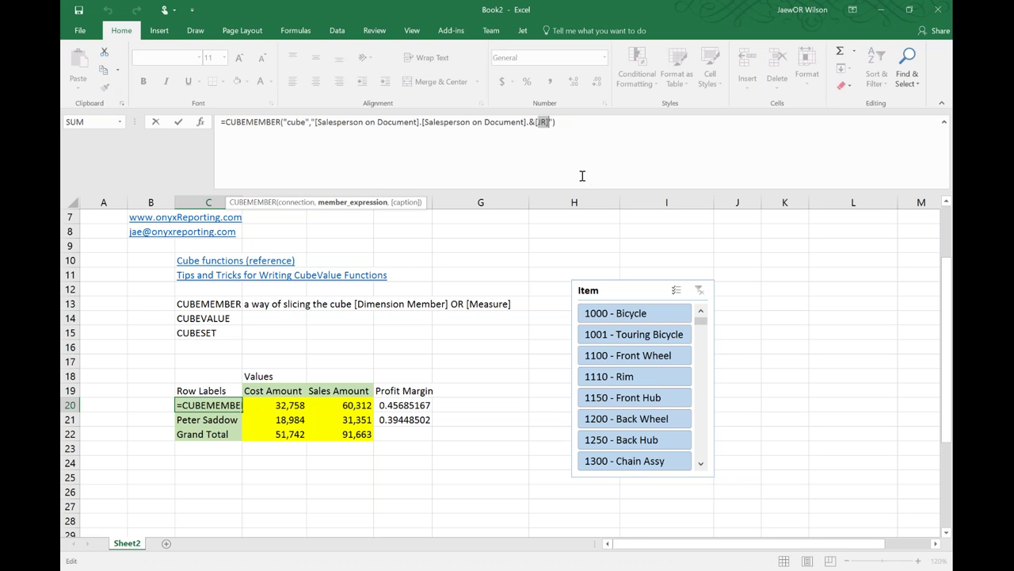
key("Return")
left_click(783, 289)
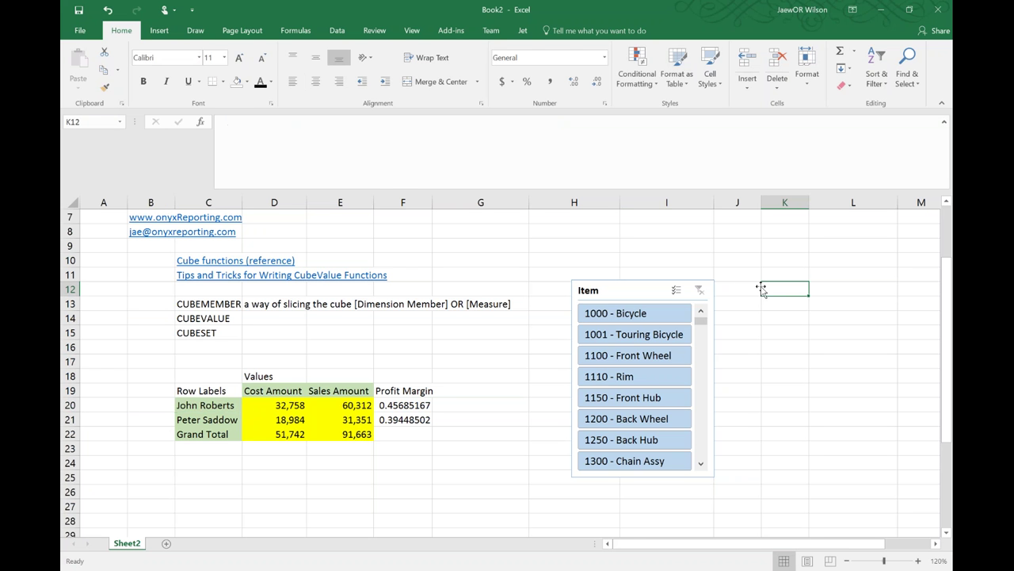
left_click(522, 30)
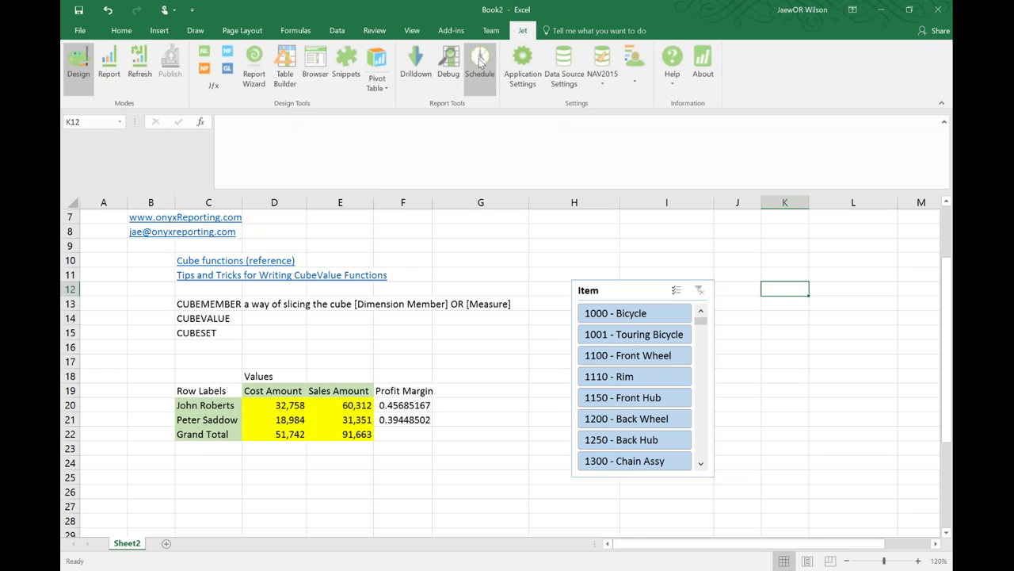
- Insert a Jet pivot table from the Sales cube, trying Cost Amount as a value then removing it
left_click(377, 62)
scroll(475, 317, "down", 1)
double_click(476, 325)
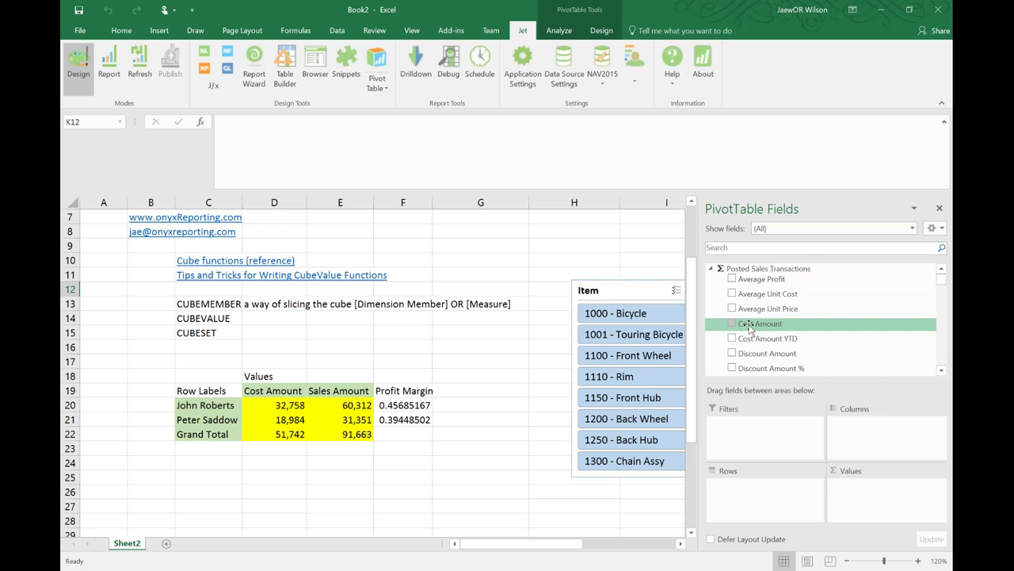
left_click_drag(749, 323, 885, 507)
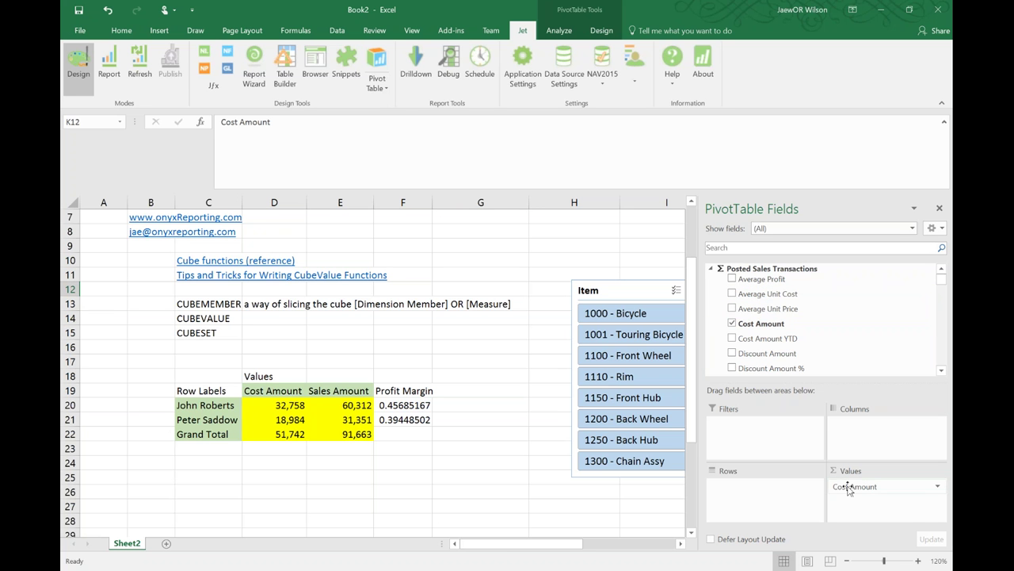
left_click_drag(854, 486, 808, 352)
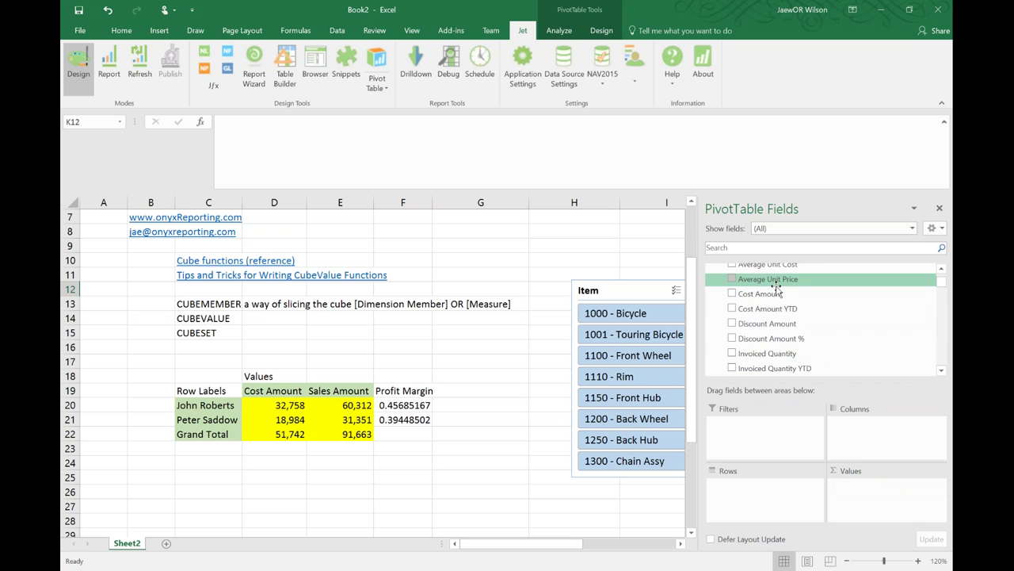
- Try adding Average Profit to the pivot values, then undo it
scroll(793, 321, "up", 3)
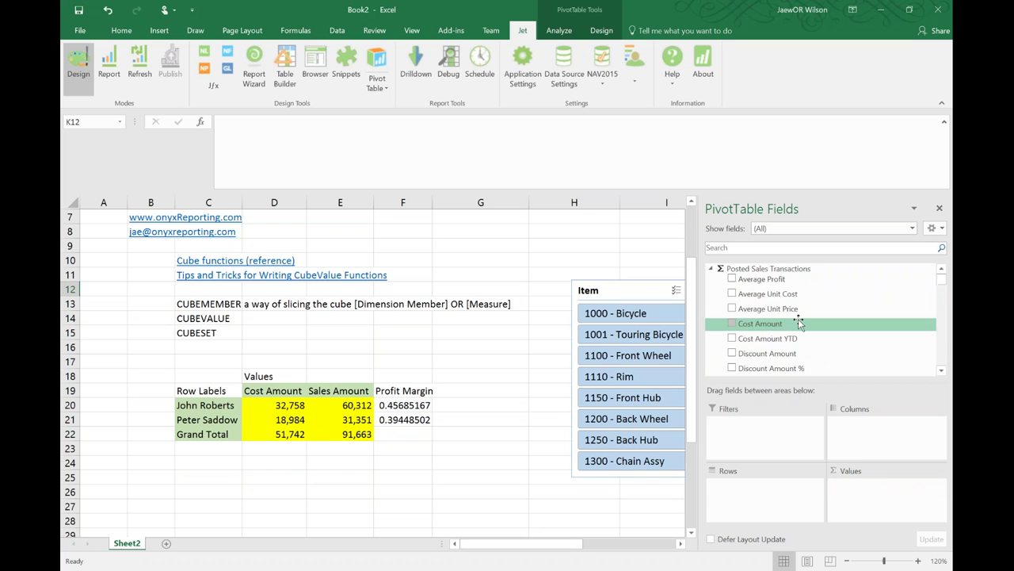
left_click_drag(789, 279, 885, 491)
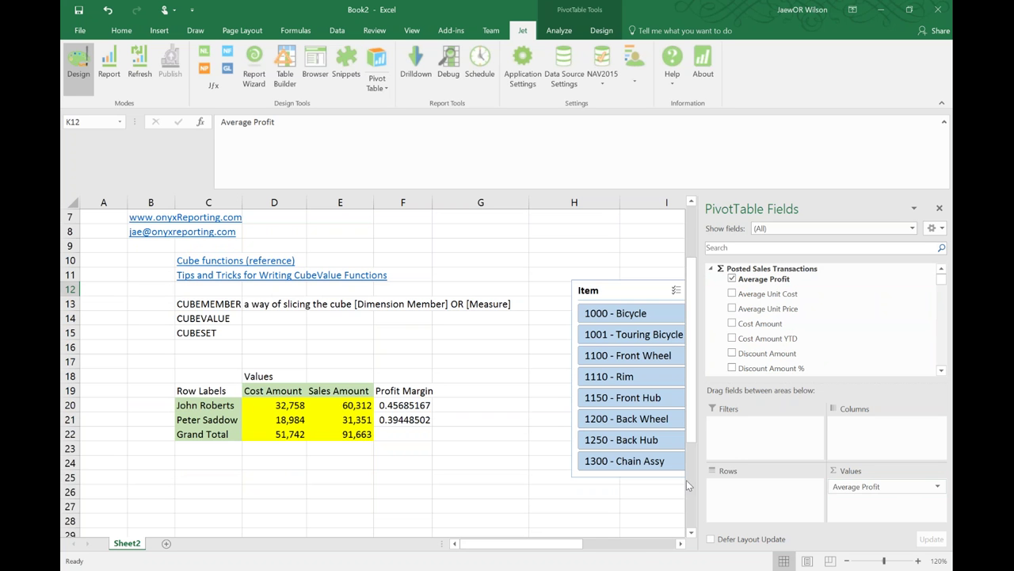
key("ctrl+z")
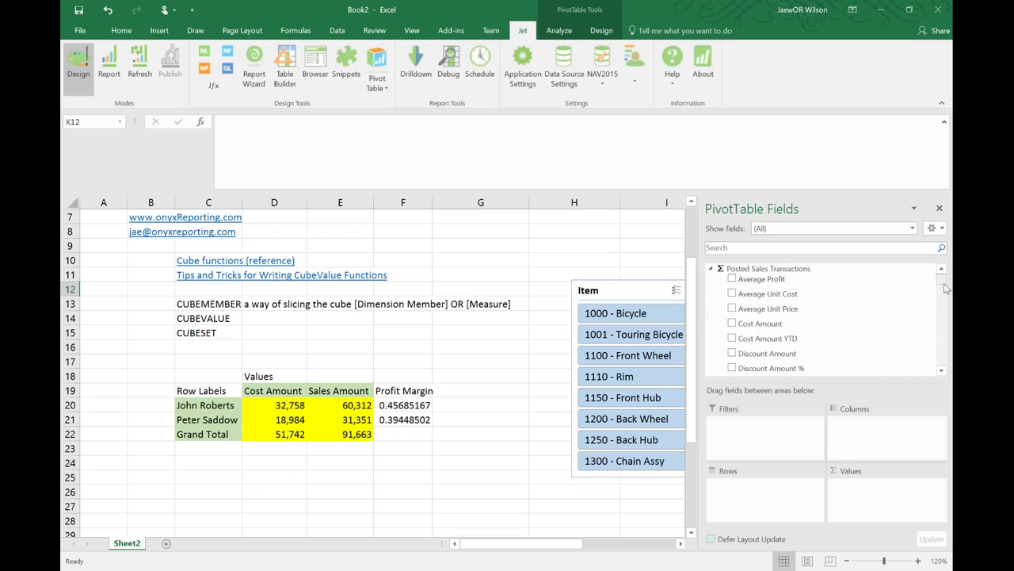
scroll(945, 290, "down", 1)
left_click_drag(945, 290, 947, 361)
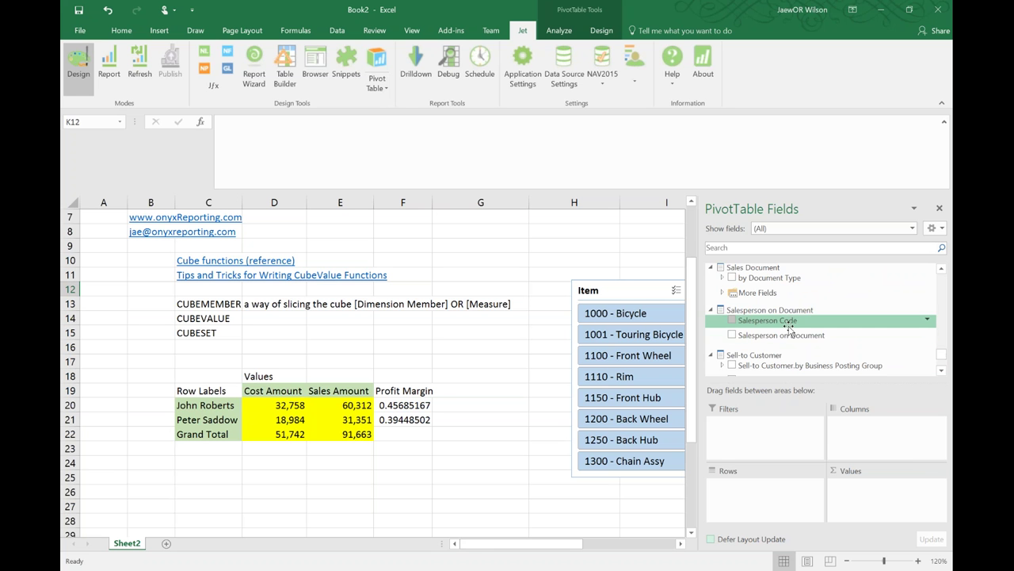
- Inspect the C20 salesperson formula and its Salesperson on Document hierarchy name
left_click(210, 402)
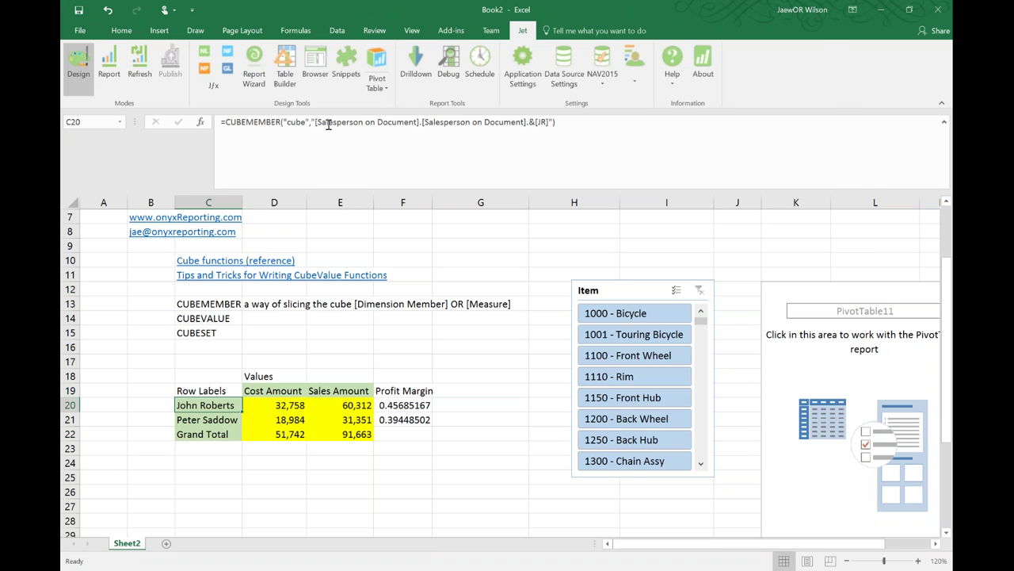
left_click_drag(317, 122, 531, 121)
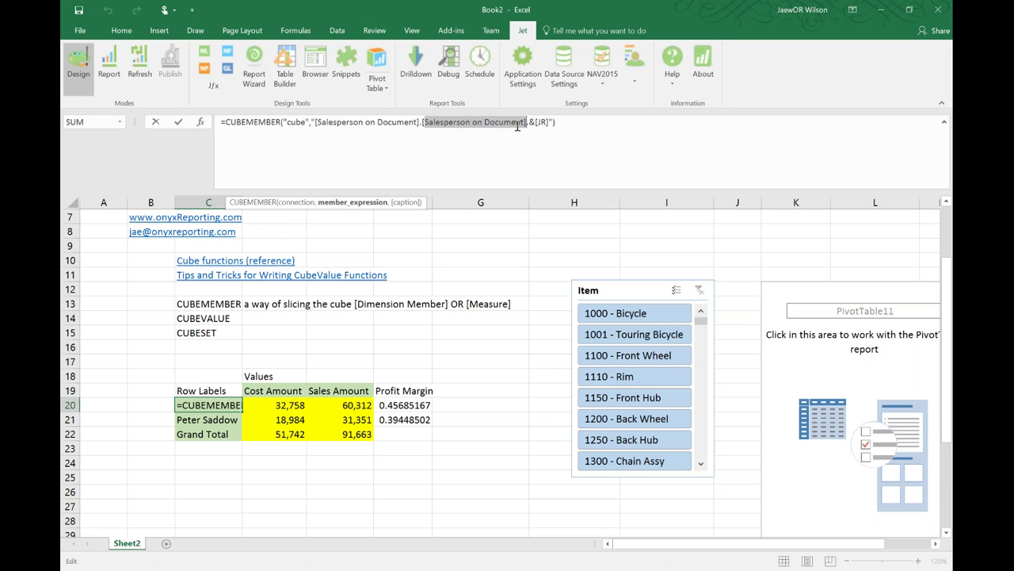
left_click(818, 390)
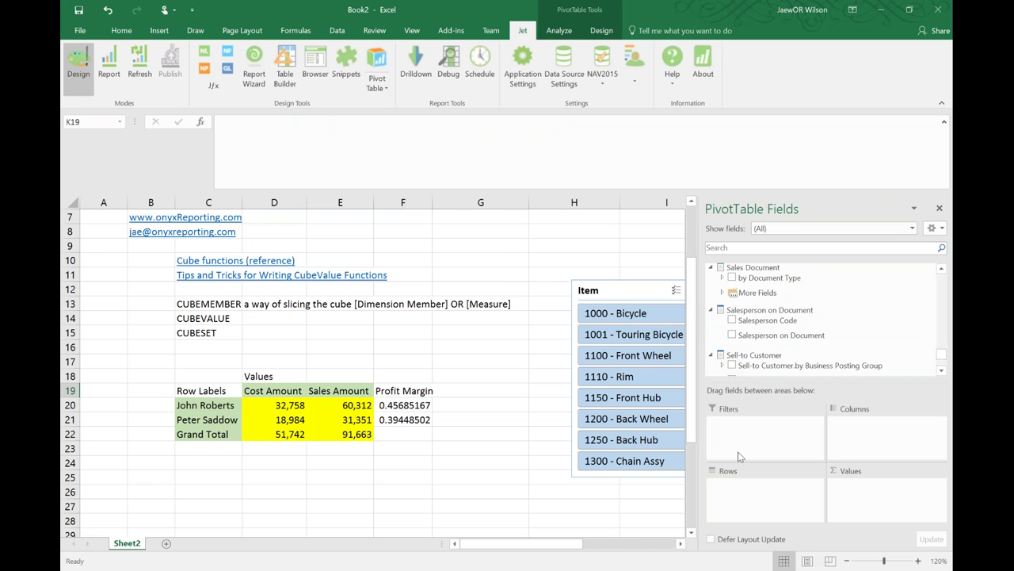
mouse_move(579, 544)
left_mouse_down()
mouse_move(634, 538)
mouse_move(598, 539)
left_mouse_up()
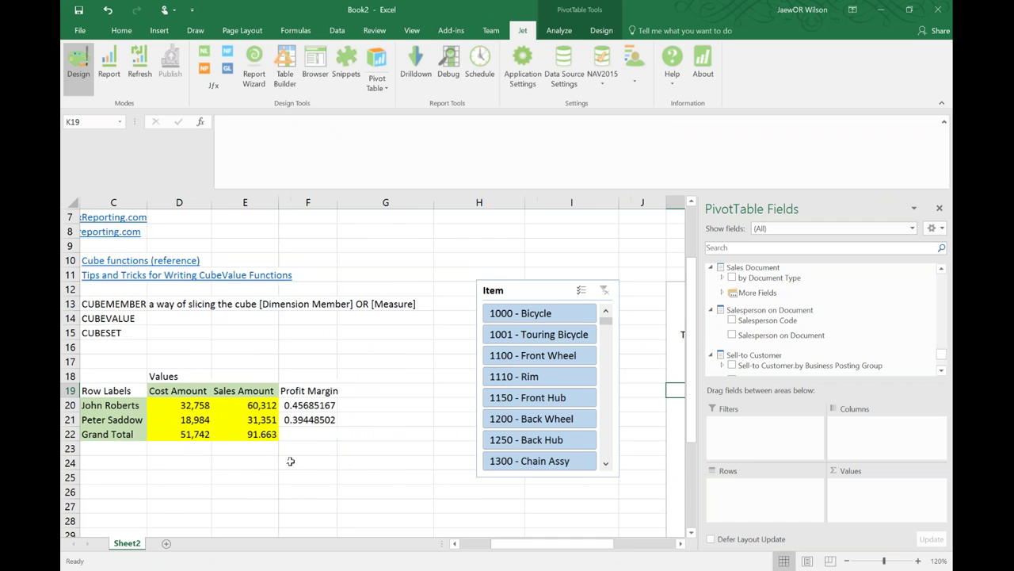
left_click(136, 405)
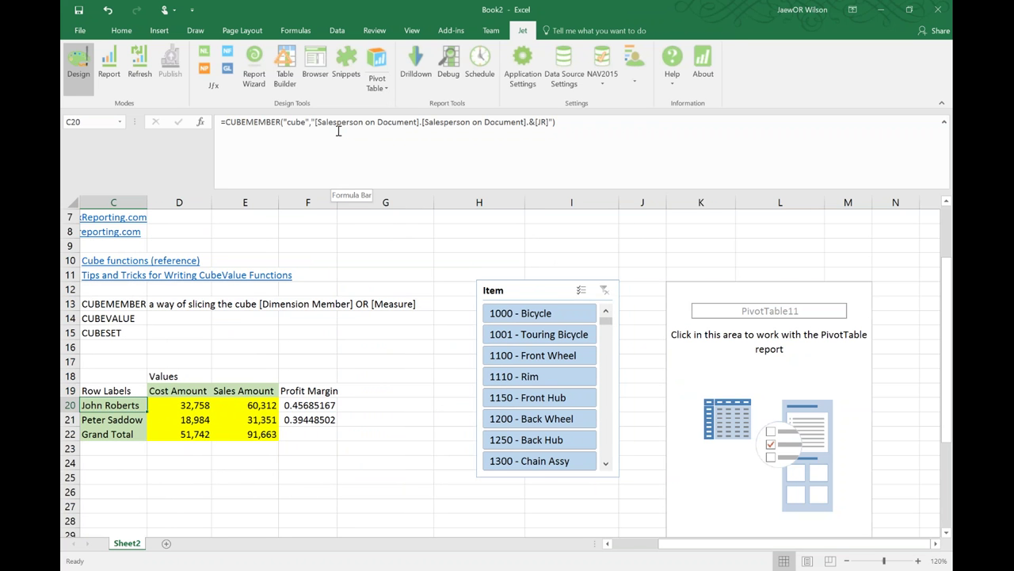
- Put Date YQMD into the new pivot table's rows
left_click(745, 391)
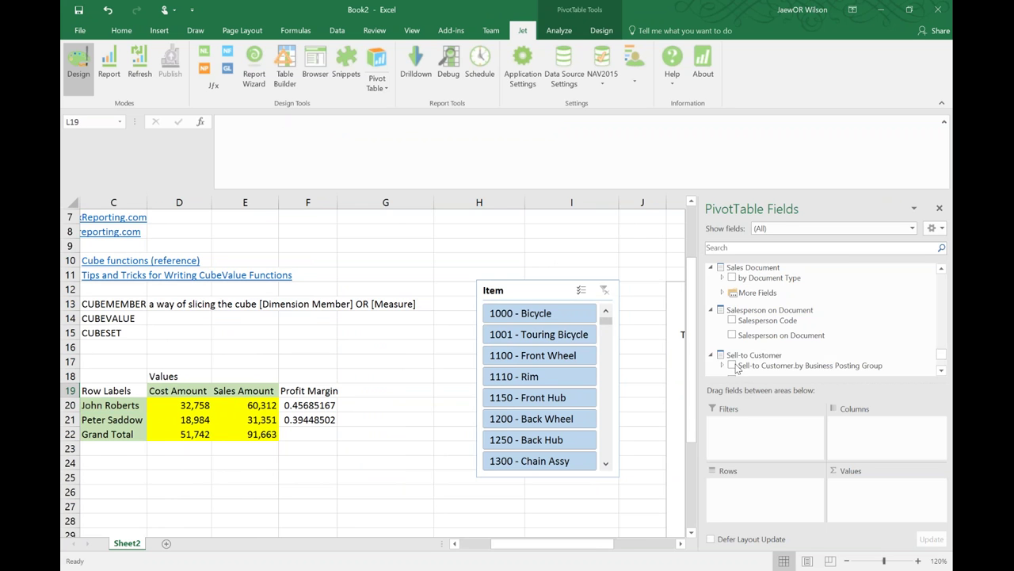
left_click_drag(609, 543, 655, 543)
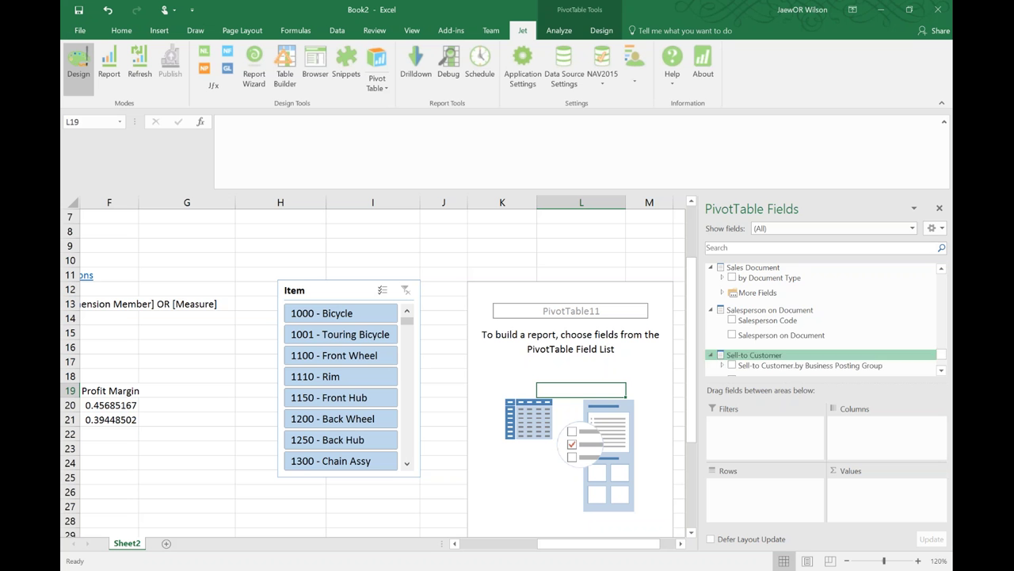
mouse_move(942, 355)
left_mouse_down()
mouse_move(947, 363)
mouse_move(947, 352)
left_mouse_up()
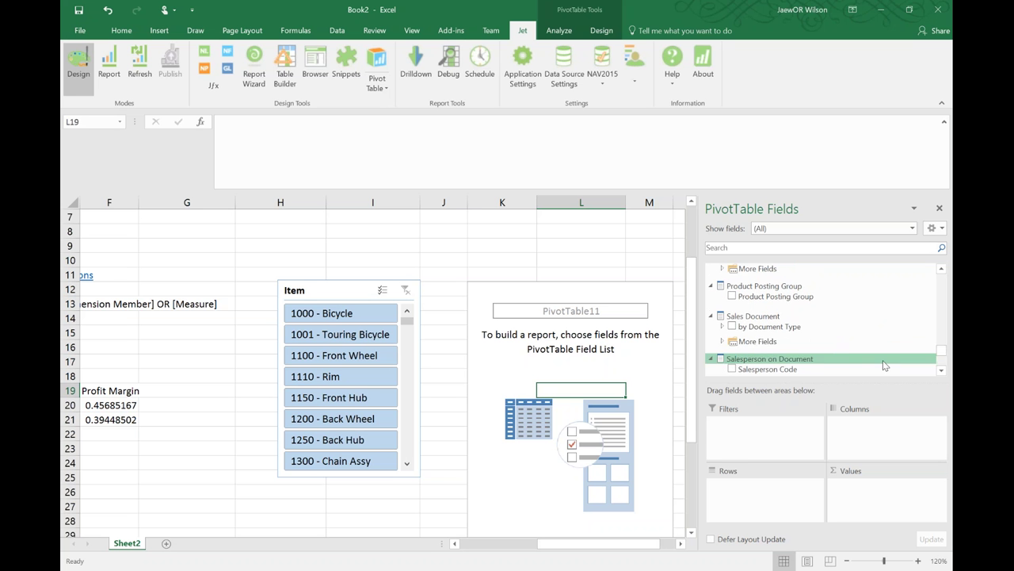
scroll(941, 348, "up", 2)
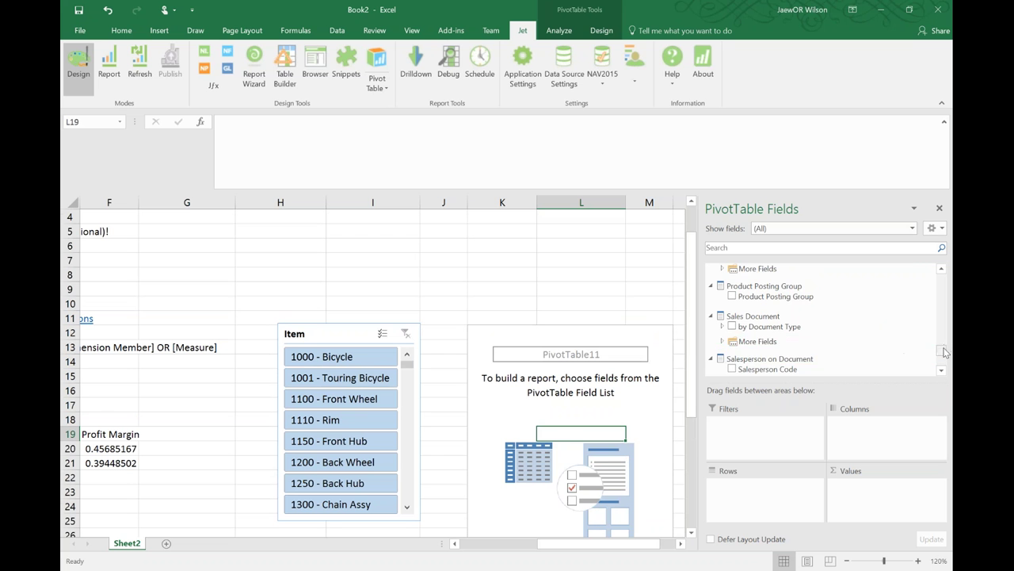
scroll(928, 353, "up", 3)
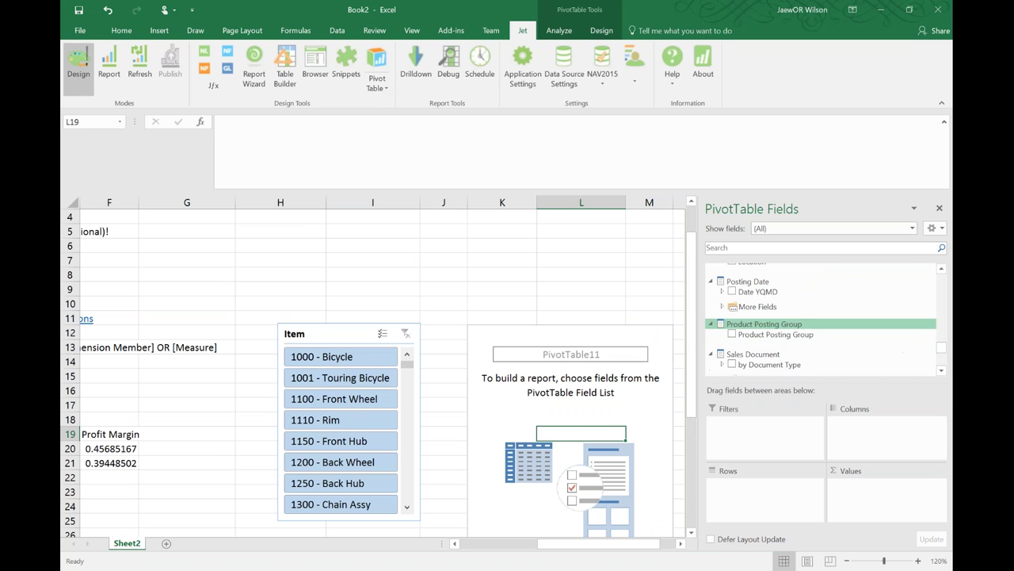
left_click_drag(772, 291, 749, 478)
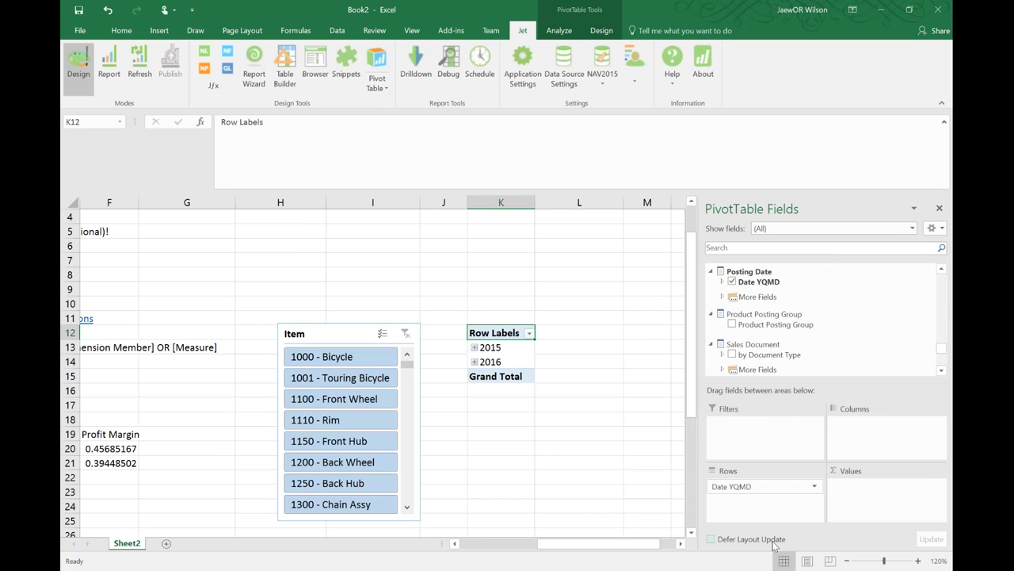
- Expand 2016 into quarters and convert the PivotTable to CUBEMEMBER formulas with OLAP Tools
left_click(474, 363)
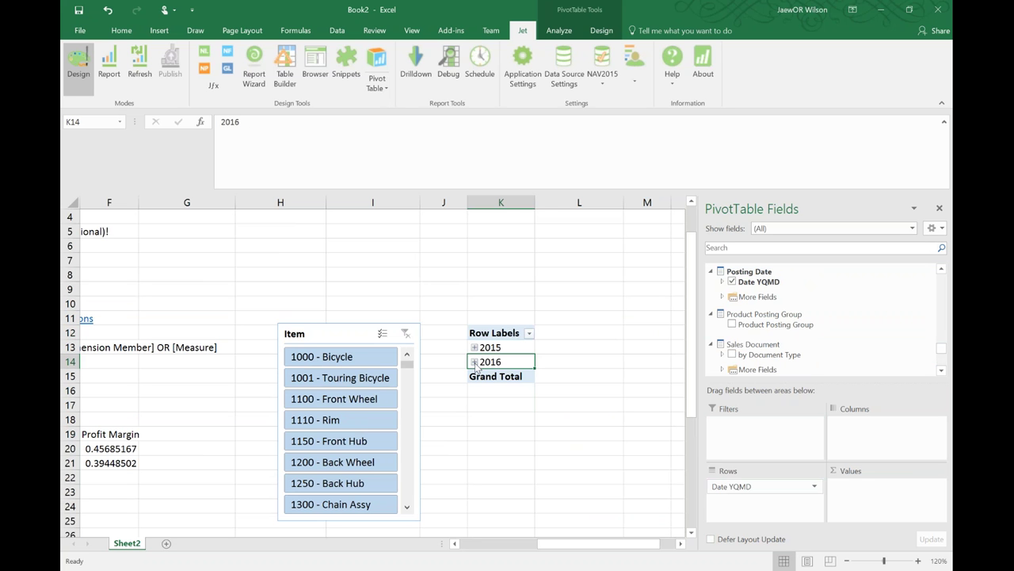
left_click(486, 390)
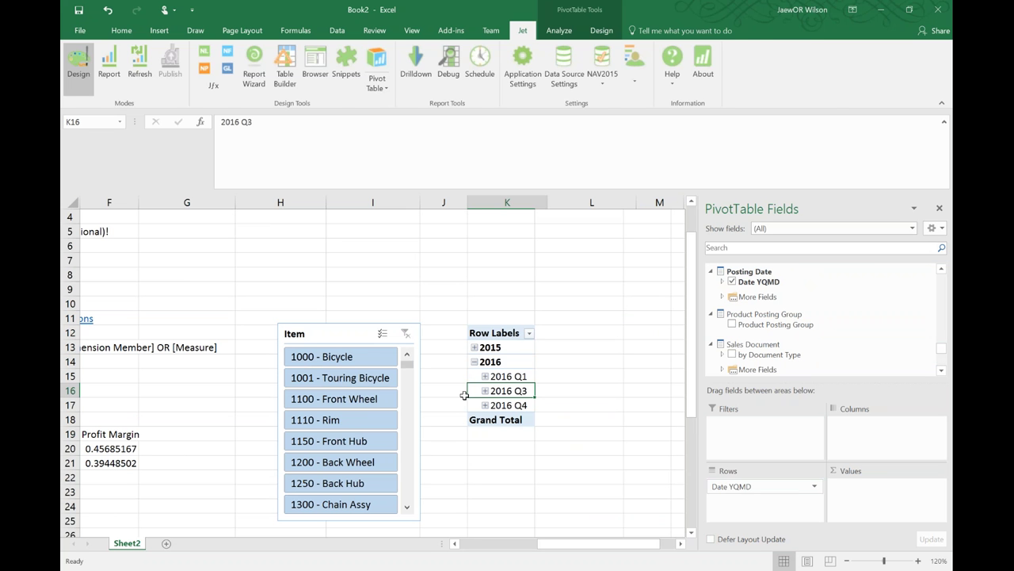
left_click(559, 31)
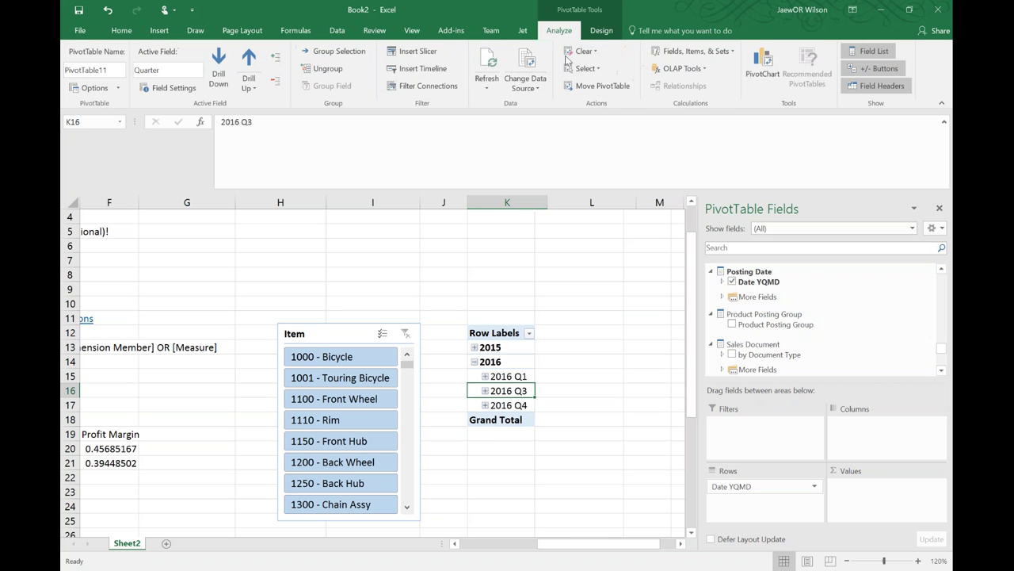
left_click(688, 68)
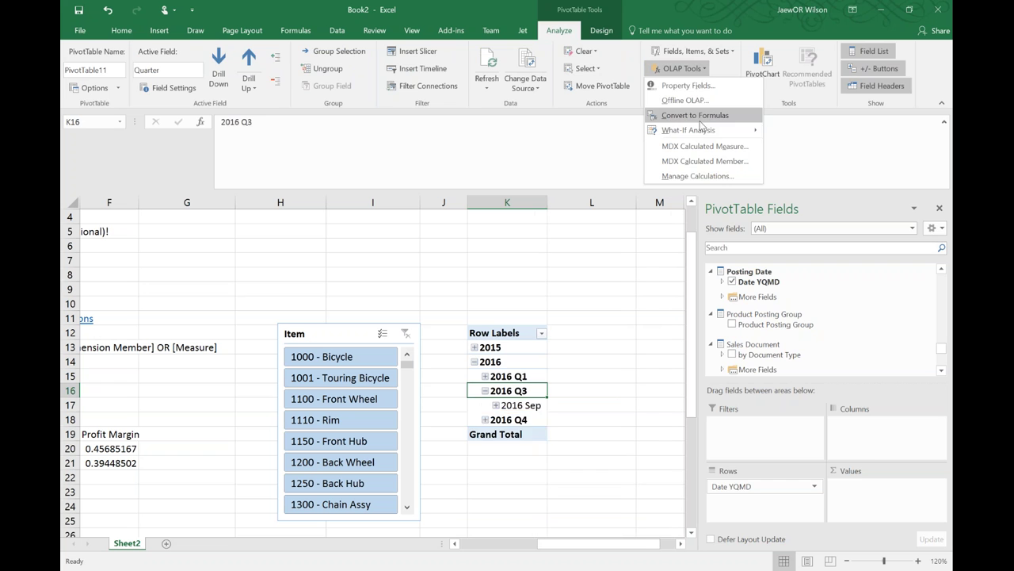
left_click(695, 116)
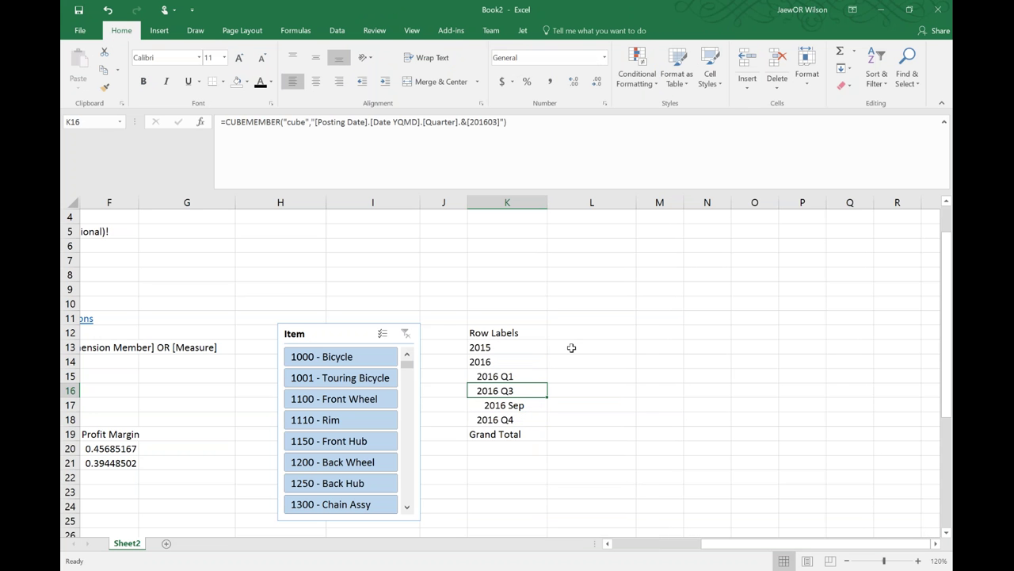
- Open the 2016 Sep cell's CUBEMEMBER formula for editing, with the cursor at its start
key("Down")
left_click(487, 151)
left_click_drag(502, 122, 183, 117)
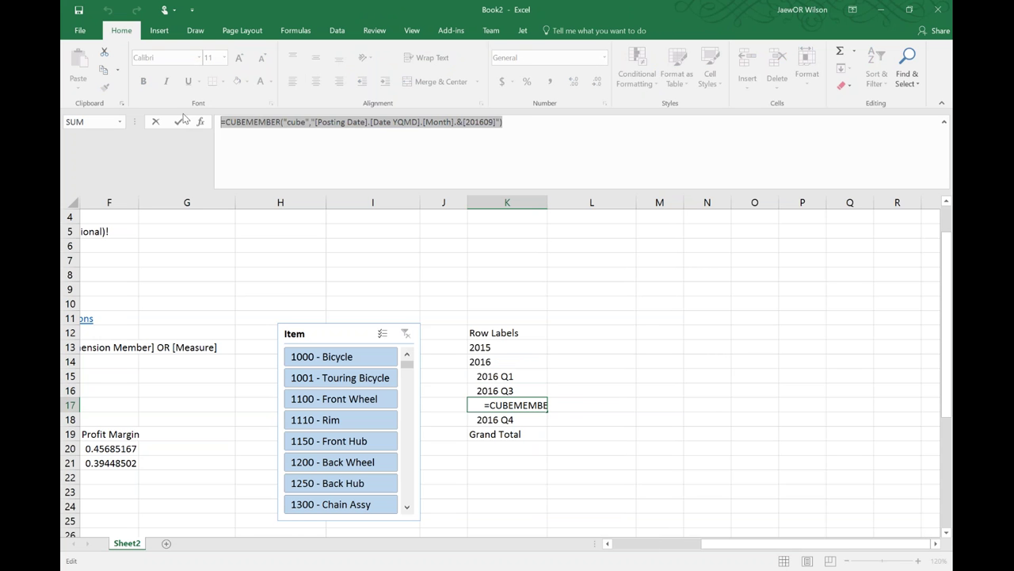
key("Home")
key("Right")
- Cancel the edit and copy the 2016 year member cell into D16
left_click(507, 361)
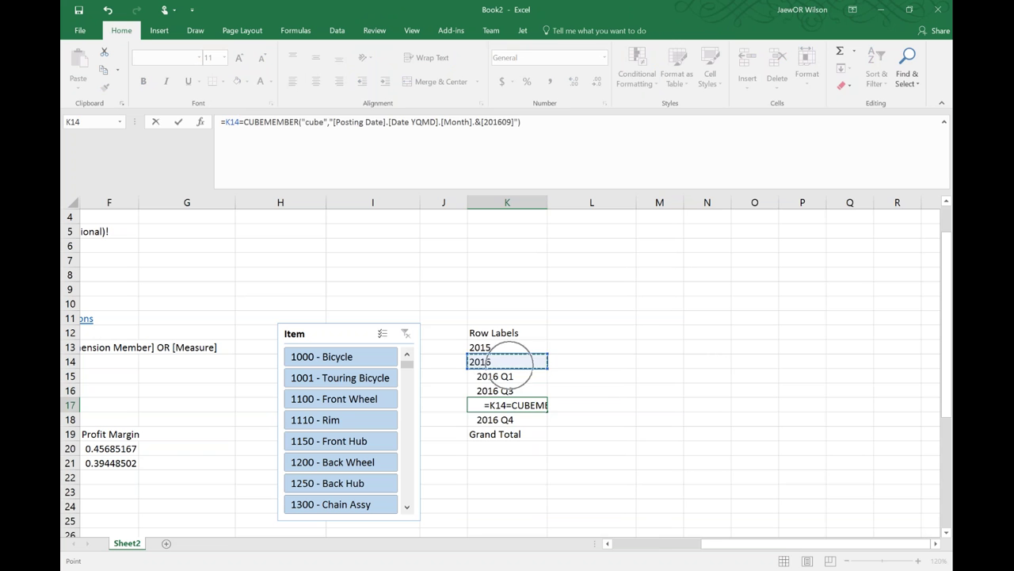
key("Escape")
key("Up")
key("Up")
key("Up")
key("ctrl+c")
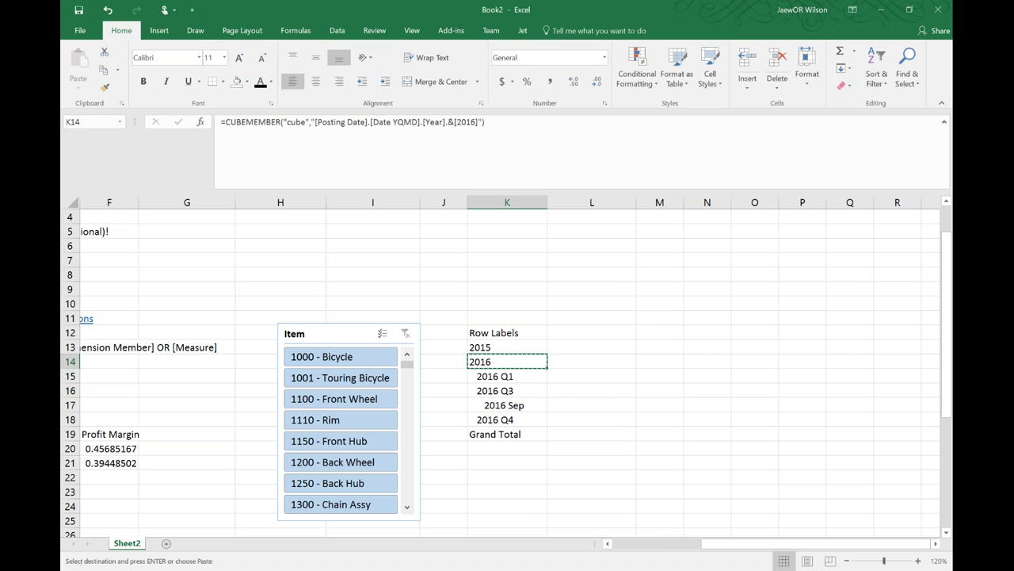
key("Left")
key("Left")
key("Left")
key("Left")
key("Left")
key("Left")
key("Left")
key("Left")
key("Left")
key("Left")
key("Down")
key("Down")
key("Down")
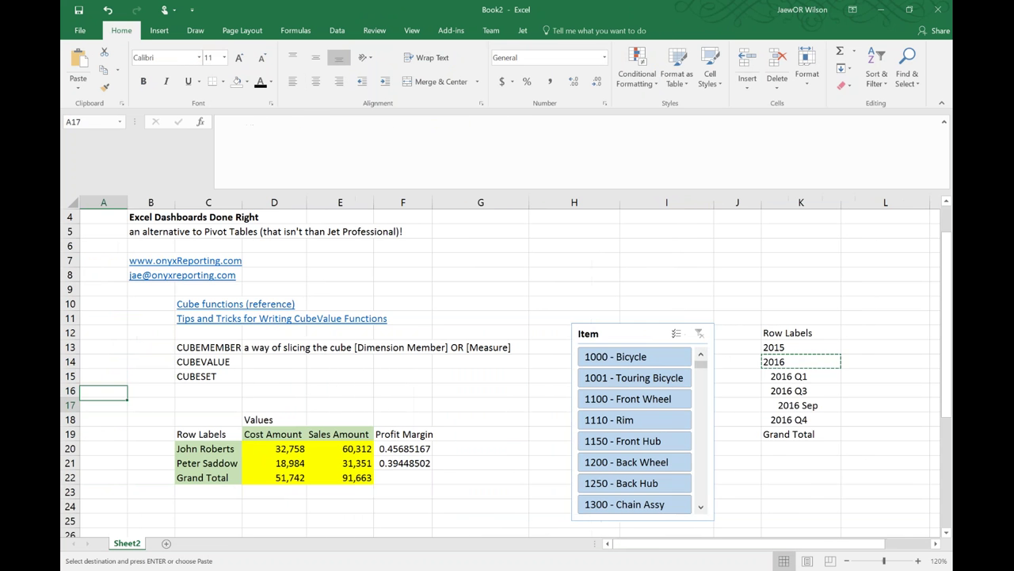
key("Right")
key("Right")
key("Right")
key("Up")
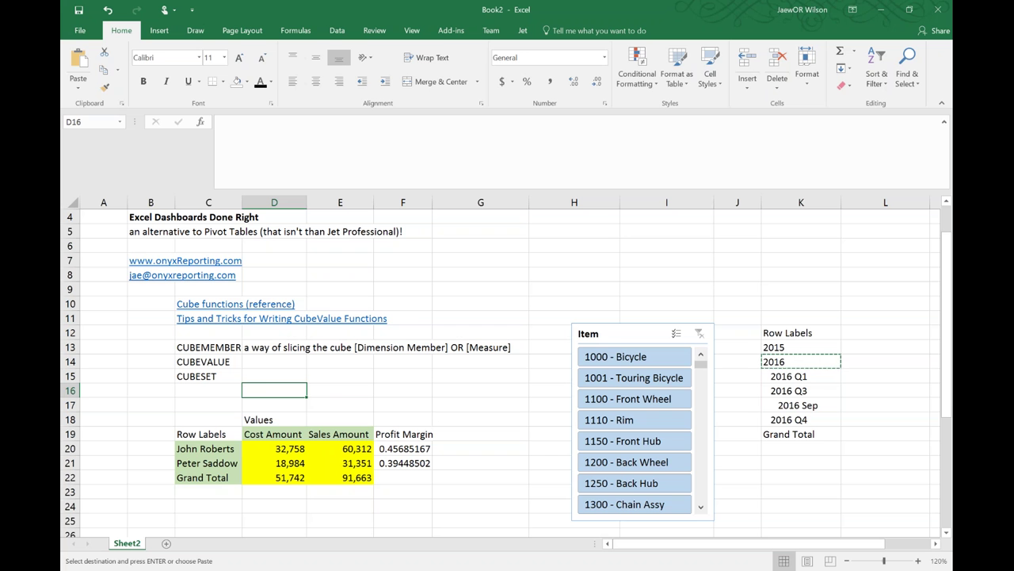
key("ctrl+v")
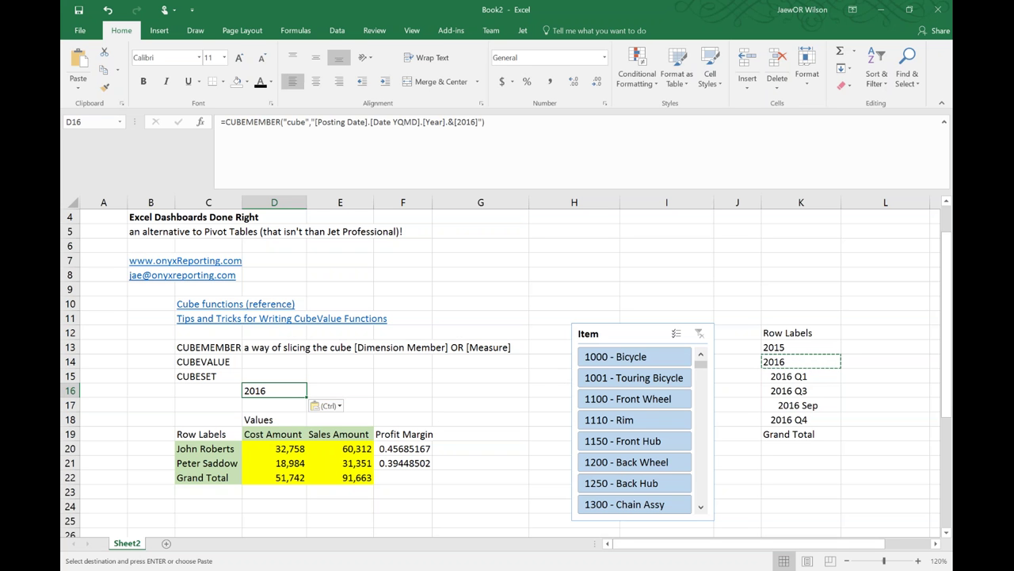
- Insert a blank row at row 16 and label C17 'Year'
left_click(71, 390)
right_click(73, 391)
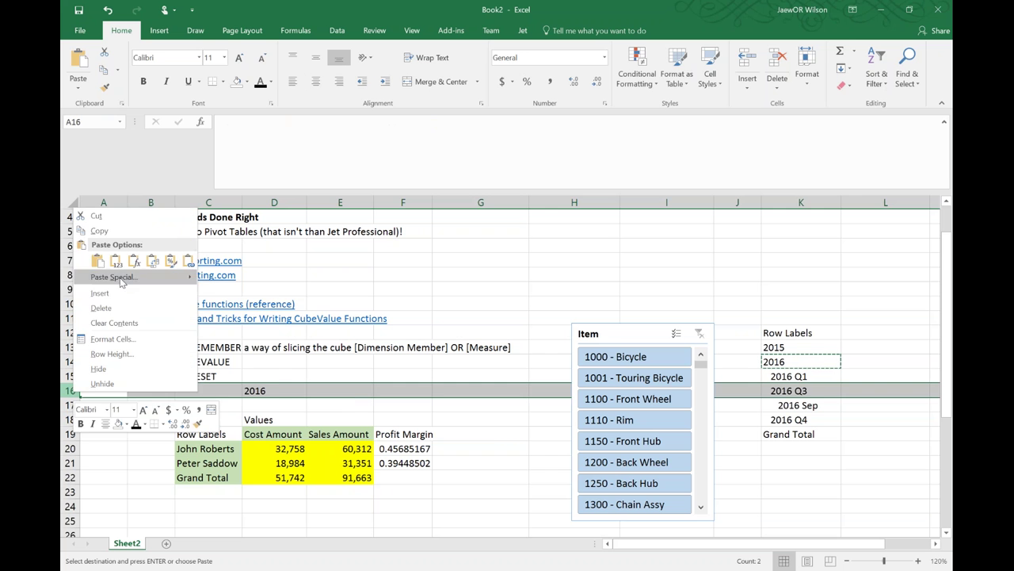
left_click(99, 292)
left_click(209, 419)
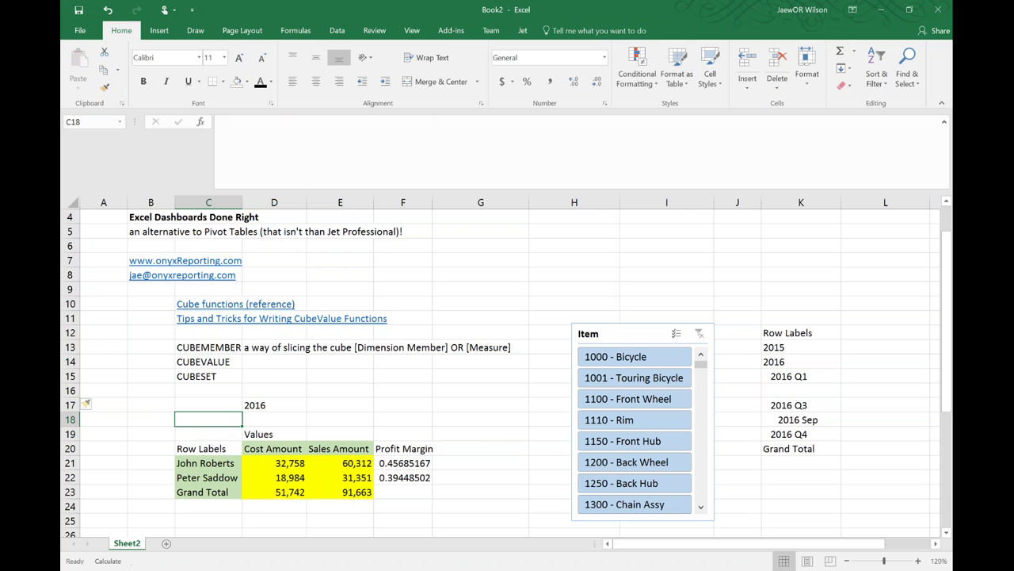
left_click(209, 405)
type("Y")
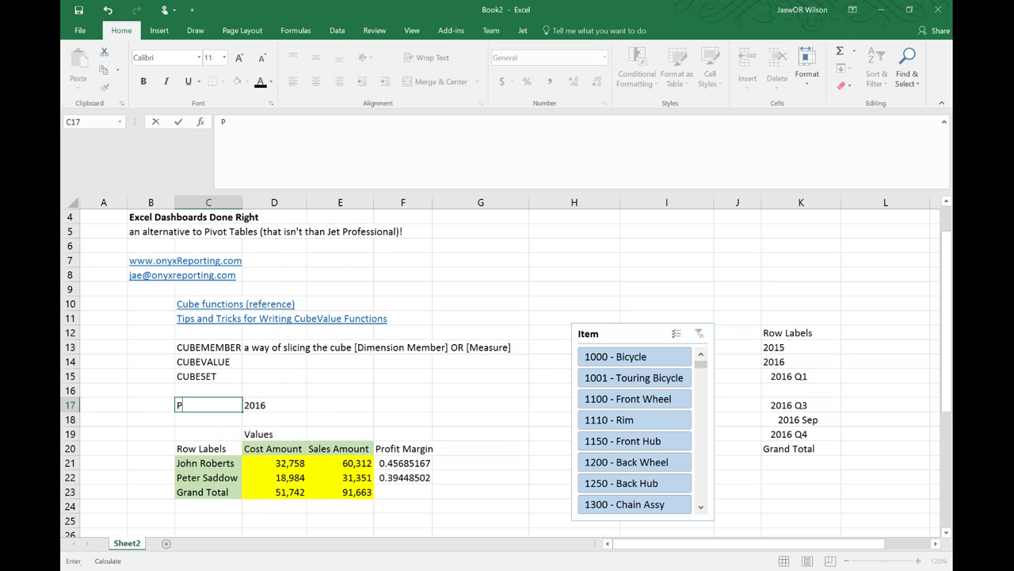
type("ear")
key("Return")
left_click(274, 405)
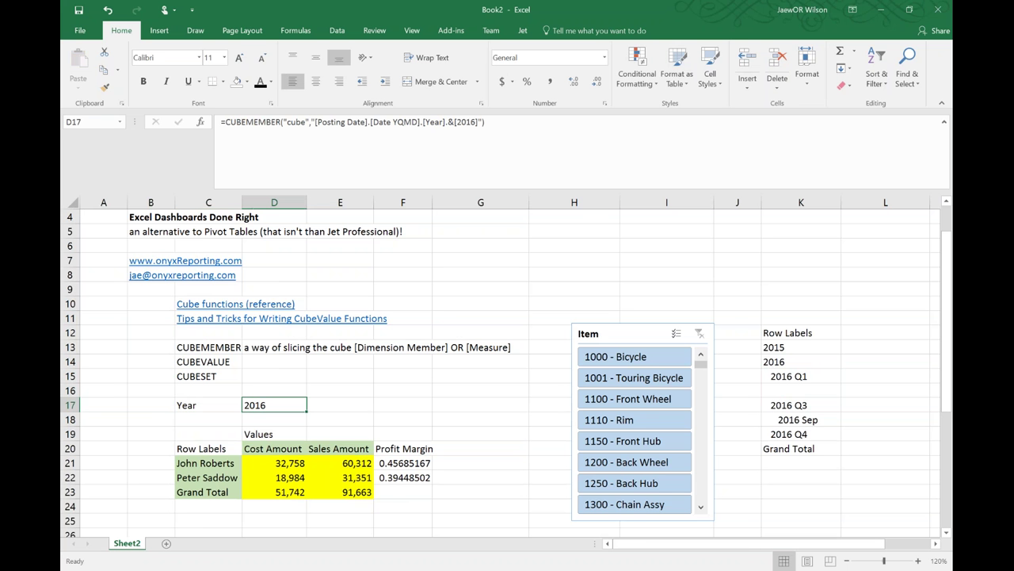
- Add the absolute year filter $D$17 to D21's CUBEVALUE formula
left_click(276, 467)
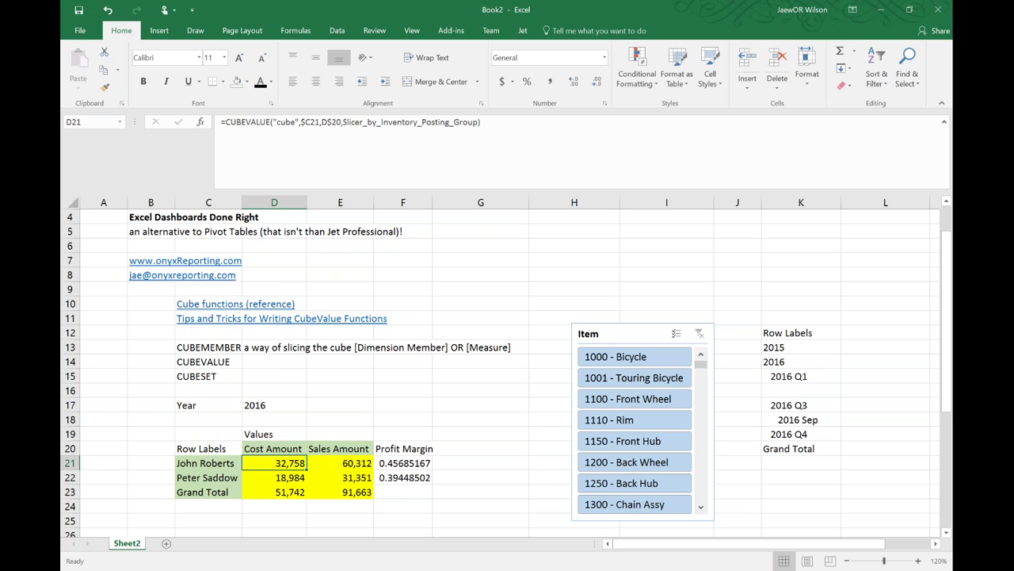
left_click(509, 148)
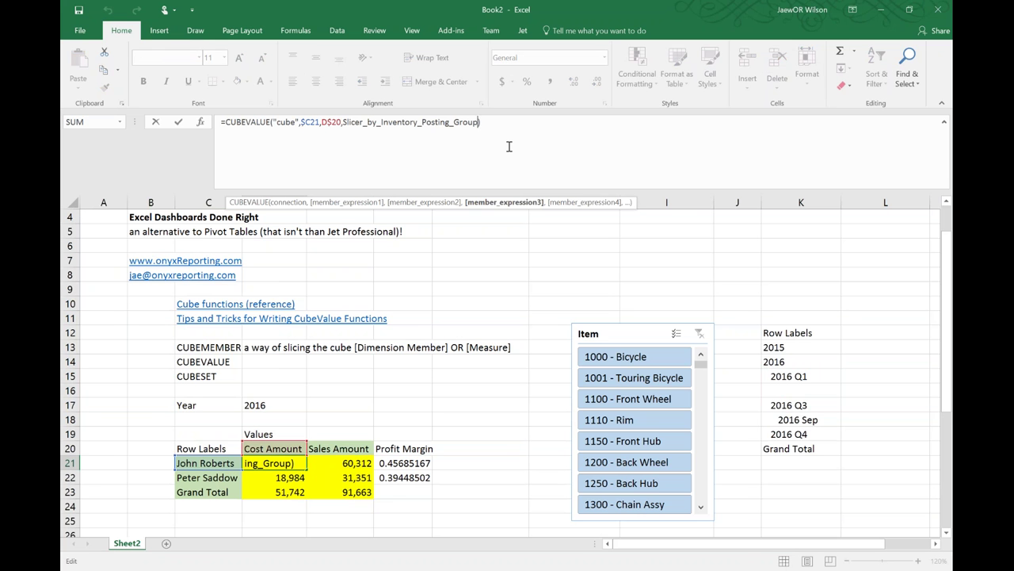
type(",")
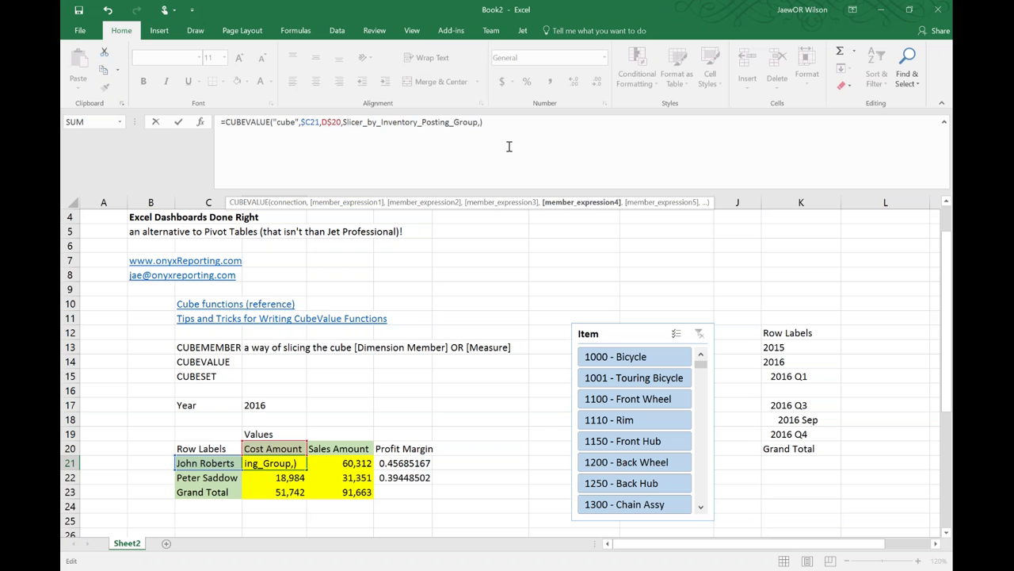
left_click(274, 403)
key("F4")
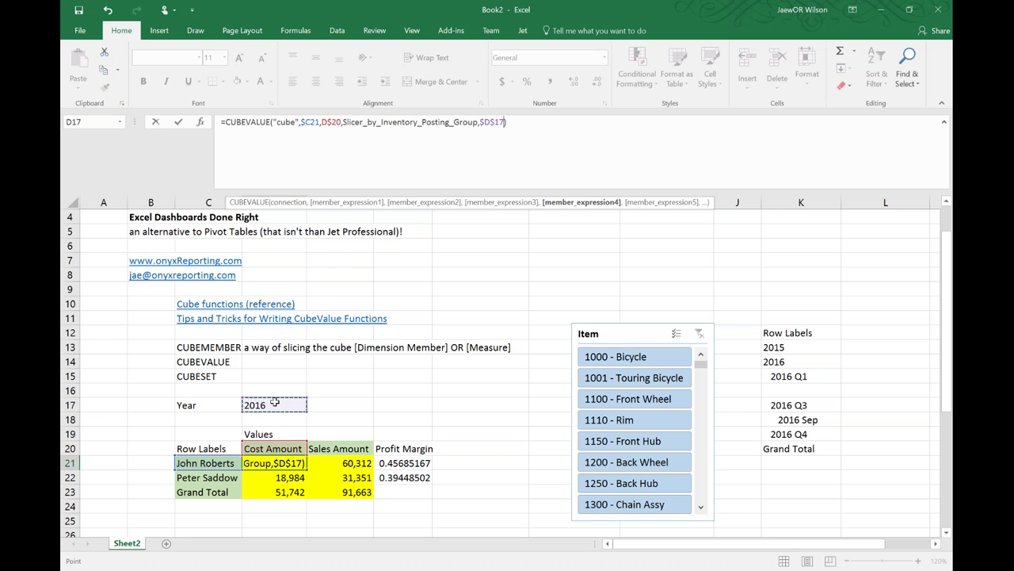
key("ctrl+Return")
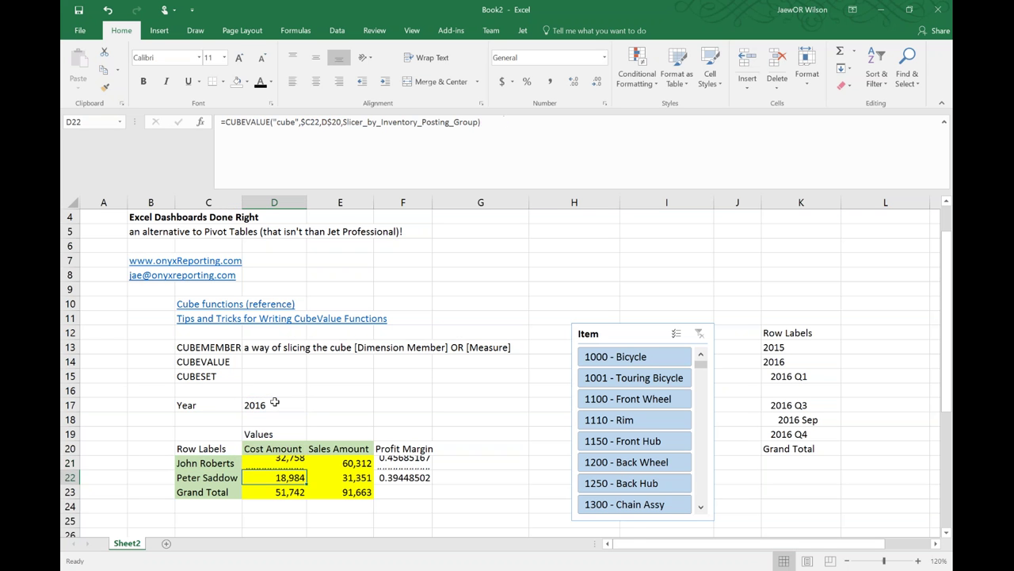
- Copy the updated formula into E21, E22, D22 and E23
key("ctrl+c")
key("Right")
key("ctrl+v")
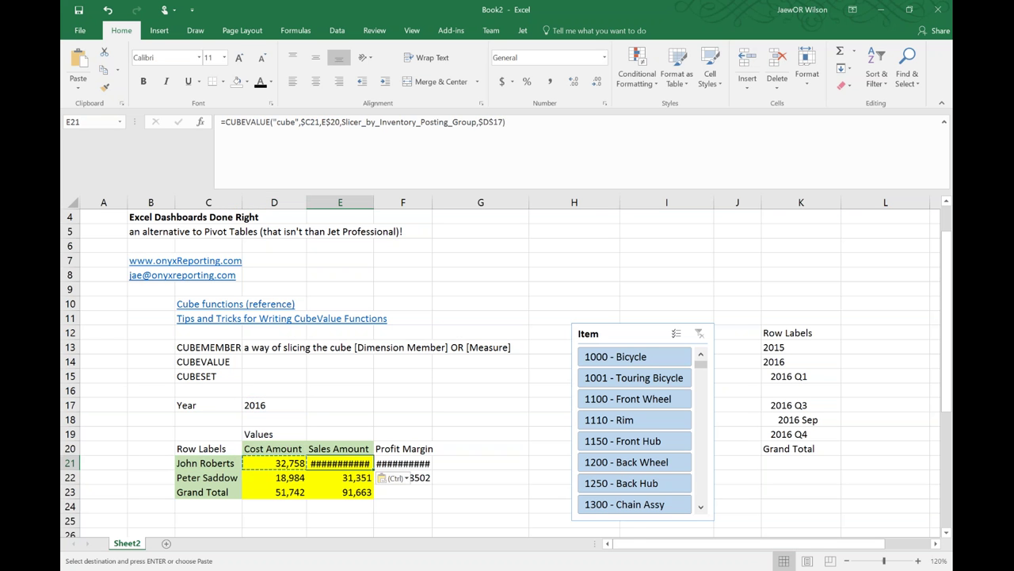
key("Down")
key("ctrl+v")
key("Left")
key("ctrl+v")
key("Down")
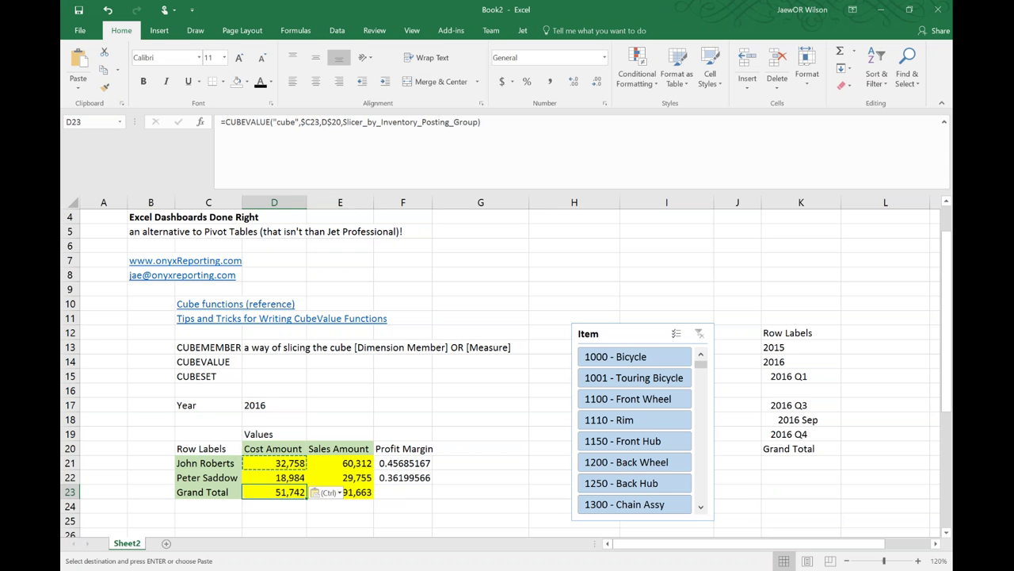
key("Right")
key("ctrl+v")
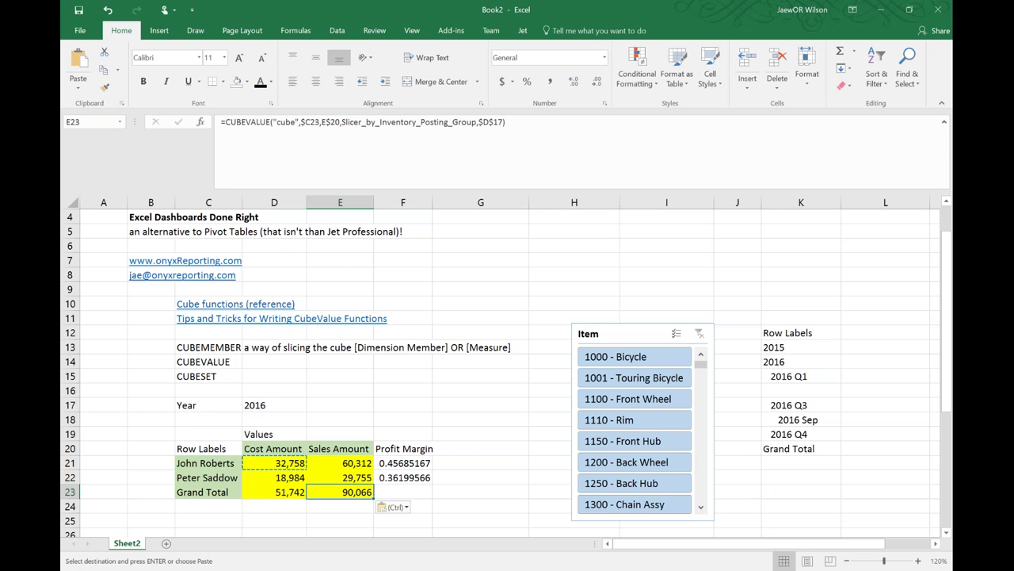
left_click(274, 405)
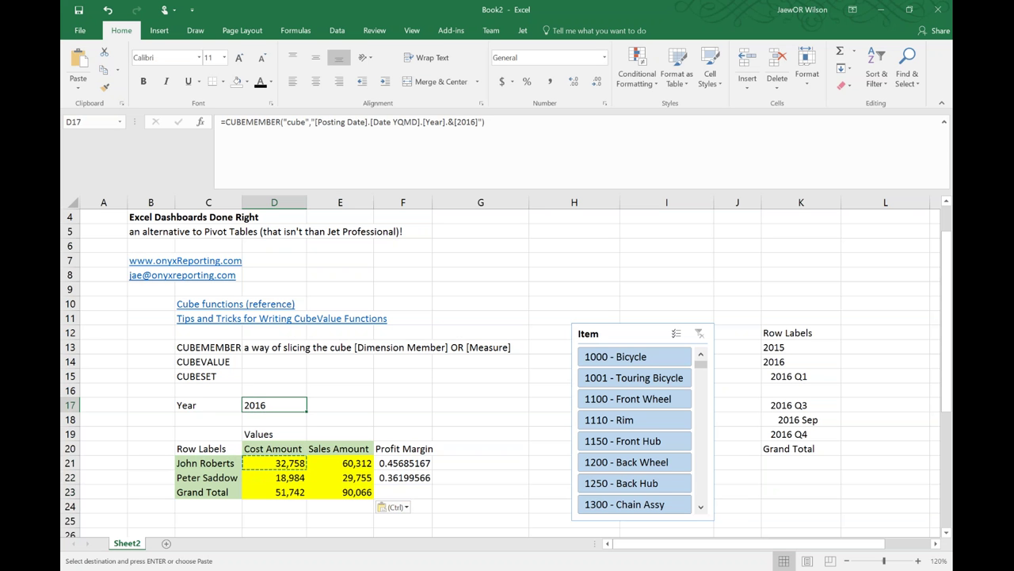
left_click(473, 122)
key("BackSpace")
type("5")
key("Return")
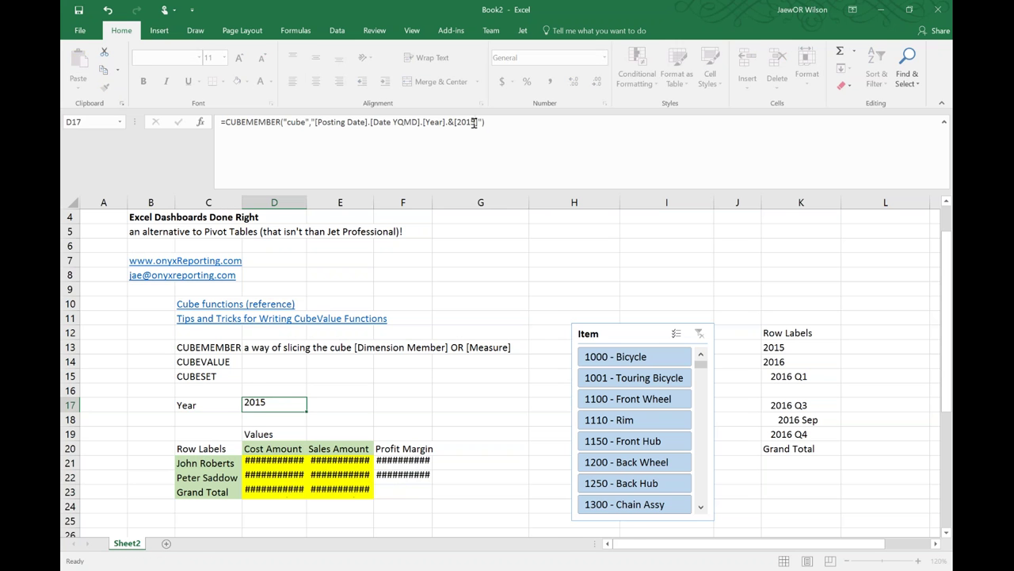
key("Up")
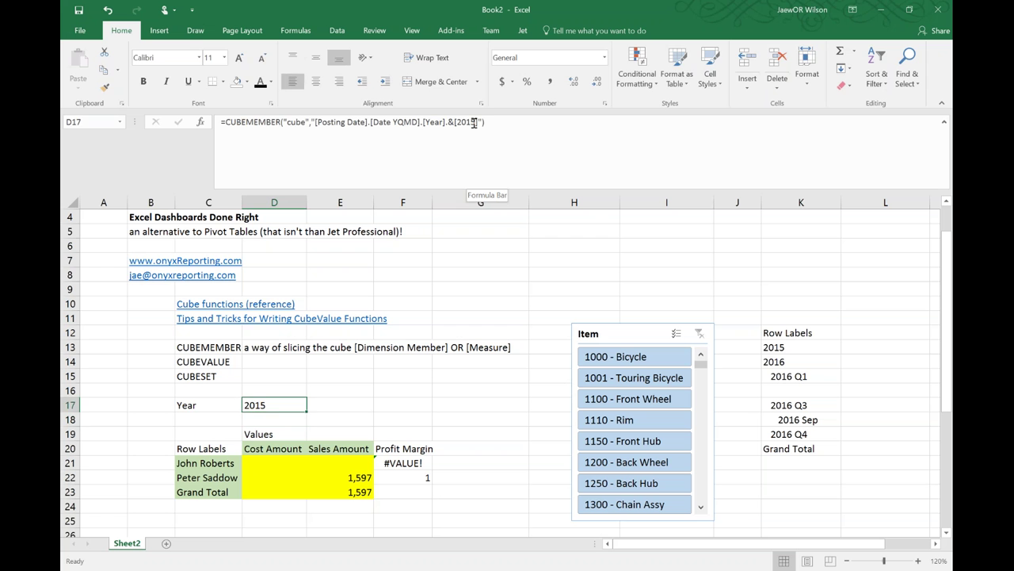
left_click(473, 122)
key("BackSpace")
type("7")
key("Return")
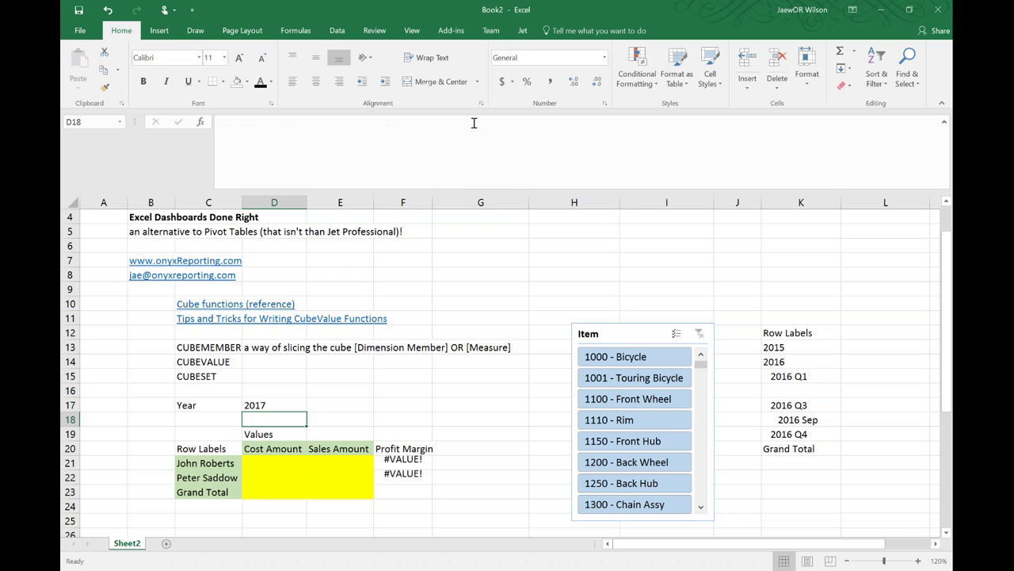
key("Up")
left_click(473, 122)
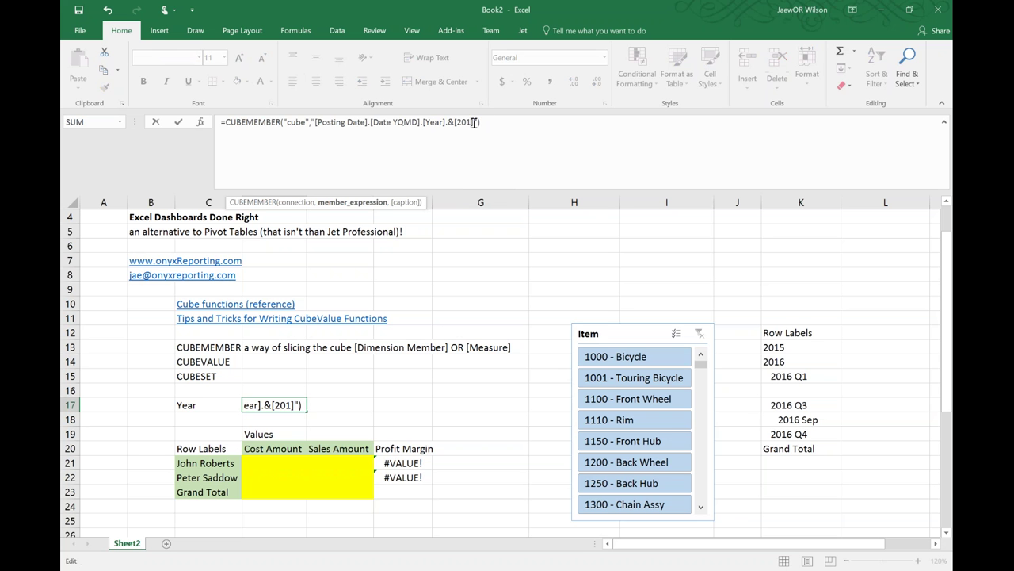
key("BackSpace")
type("8")
key("Return")
key("Up")
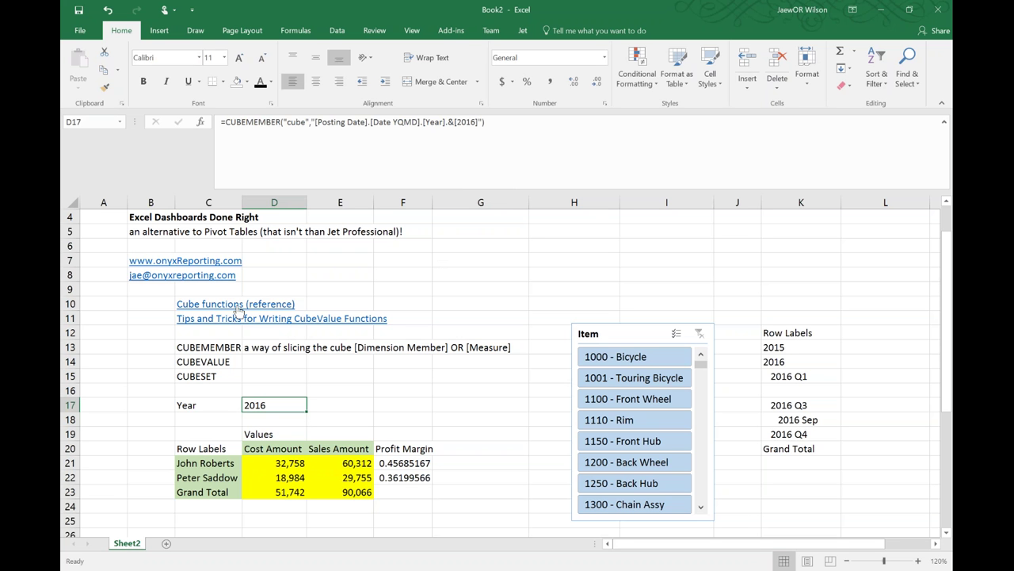
- Change the level in D17's CUBEMEMBER formula from Year to Month
double_click(425, 122)
left_click(425, 122)
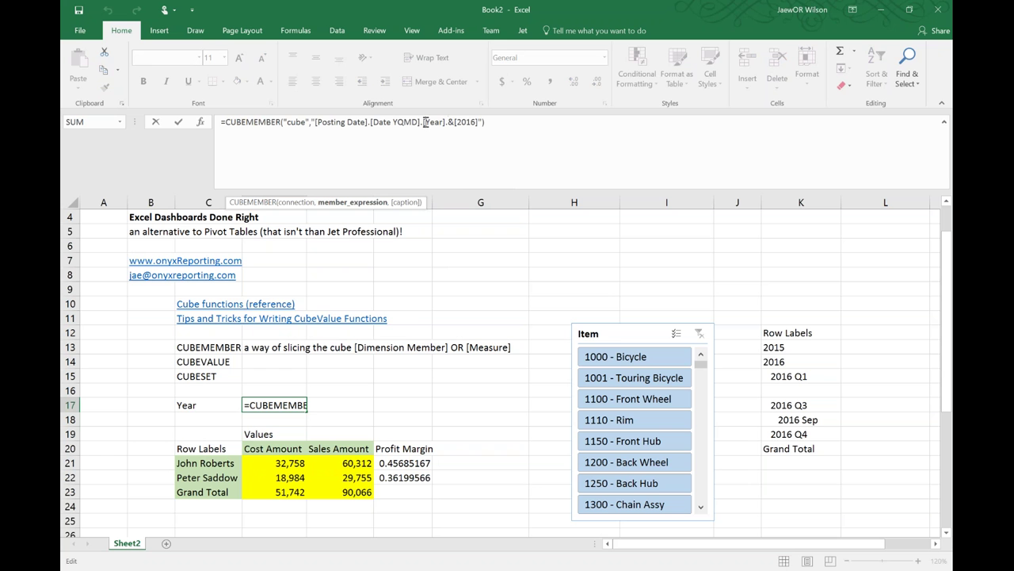
key("Right")
key("shift+Right")
key("shift+Right")
key("shift+Right")
key("shift+Right")
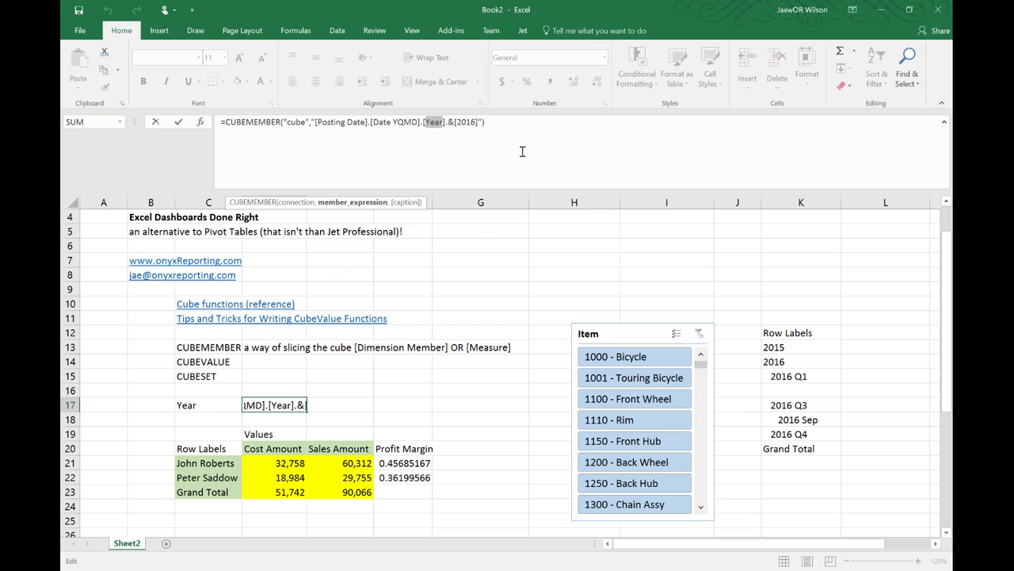
type("Month")
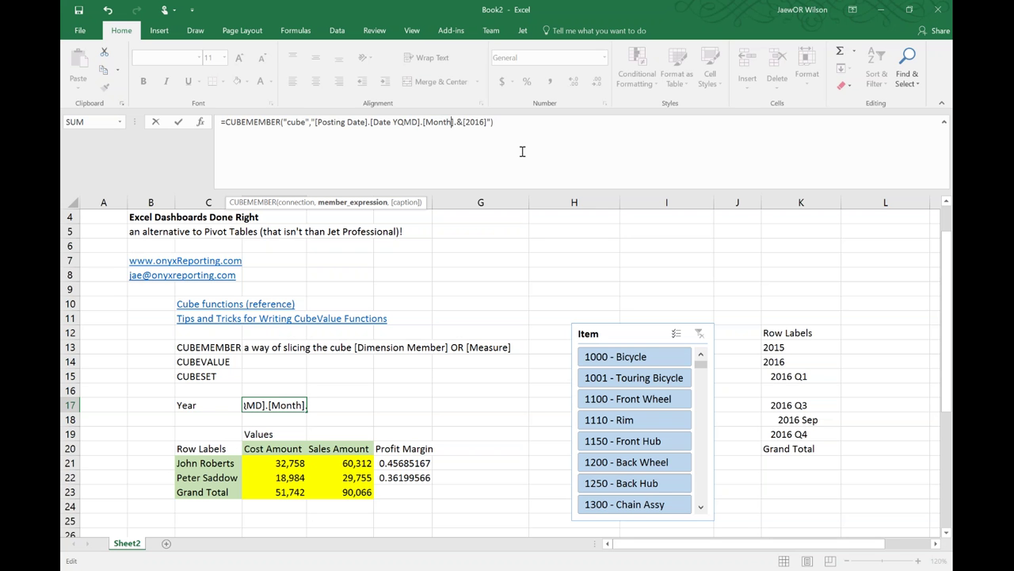
key("Right")
key("Return")
key("Up")
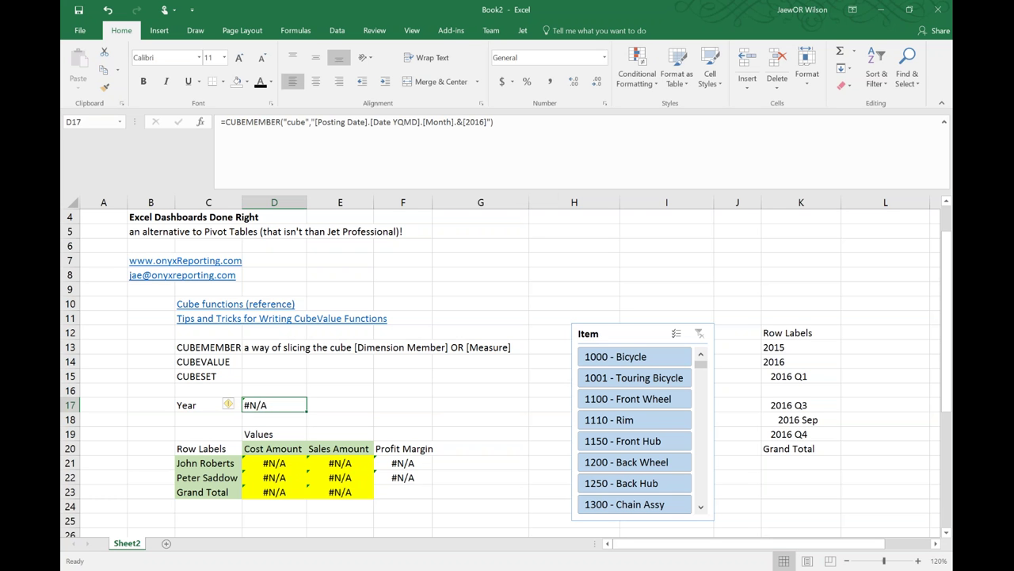
- Set D17's member key to 201601 so it displays 2016 Jan
left_click(806, 420)
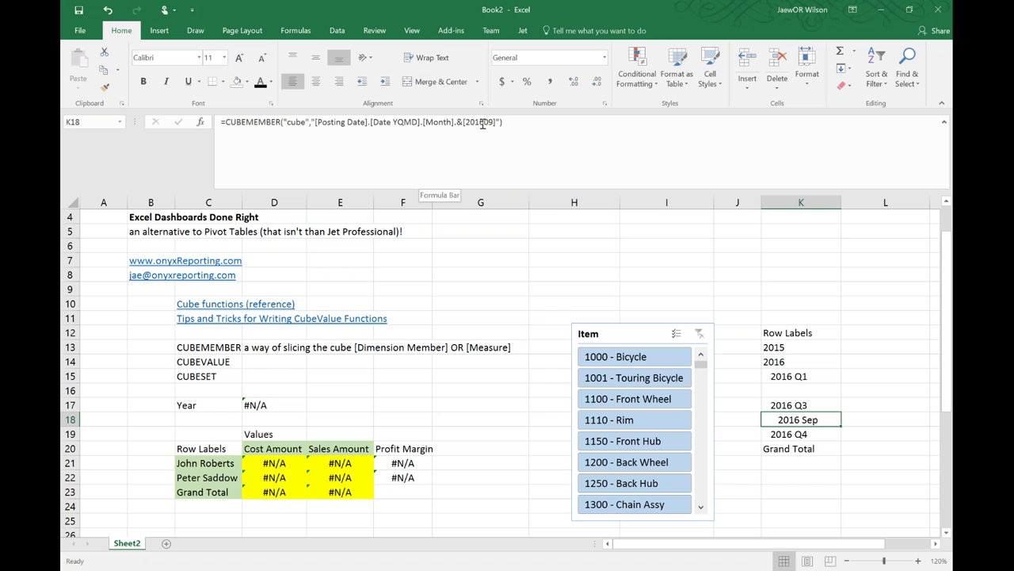
left_click(288, 404)
left_click(480, 121)
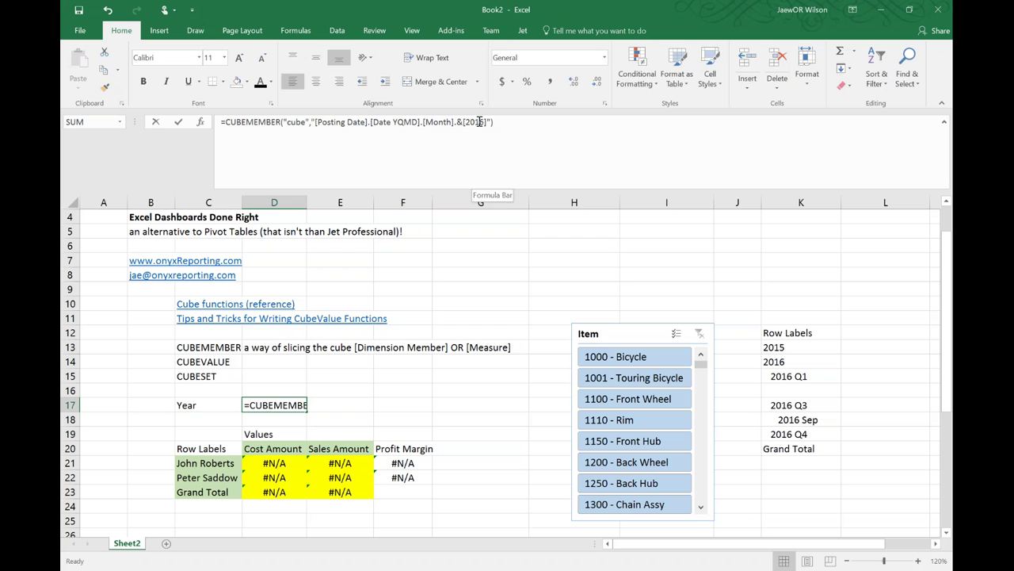
type("09")
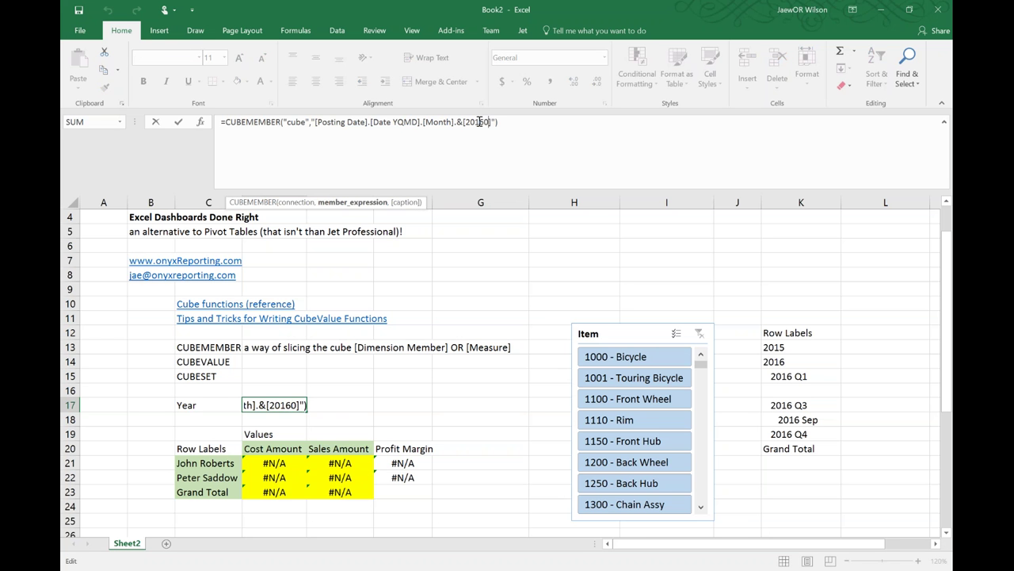
key("ctrl+Return")
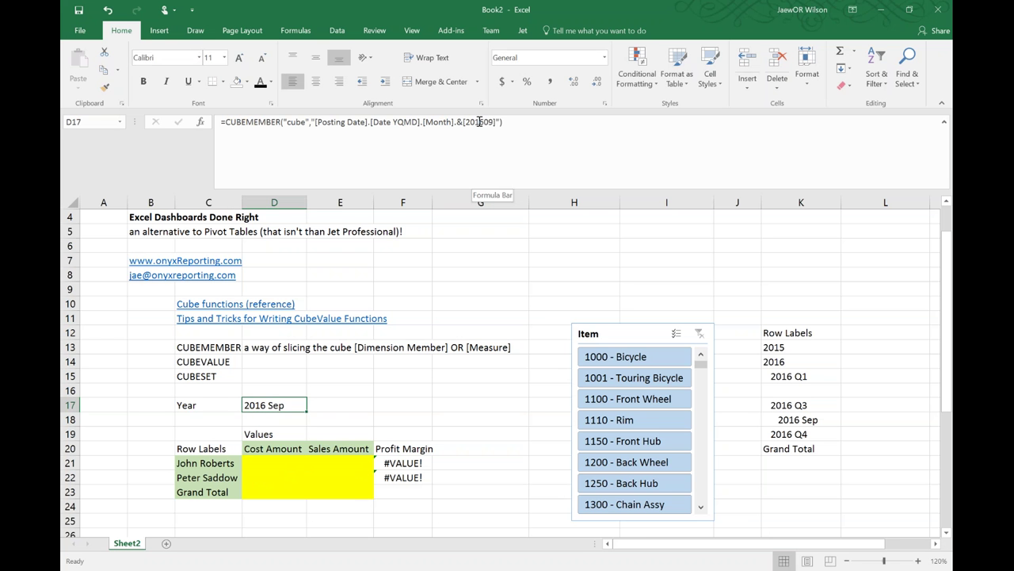
left_click(491, 122)
key("BackSpace")
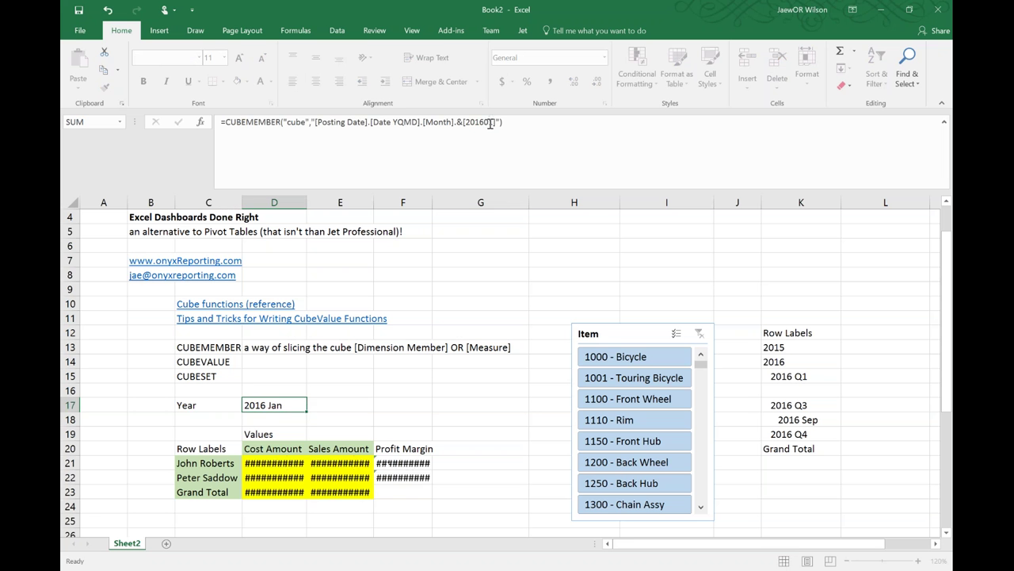
type("1")
key("Return")
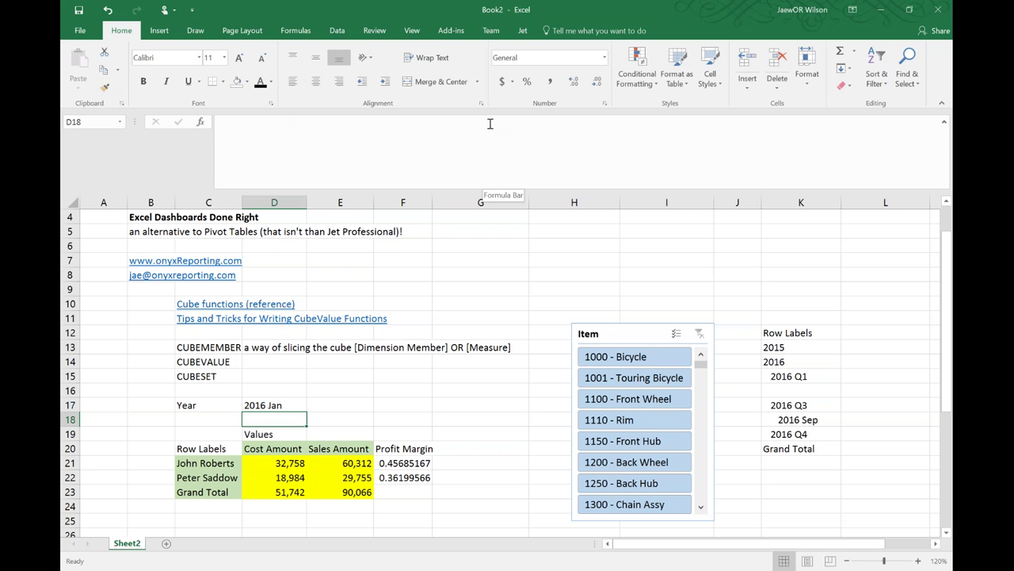
key("Up")
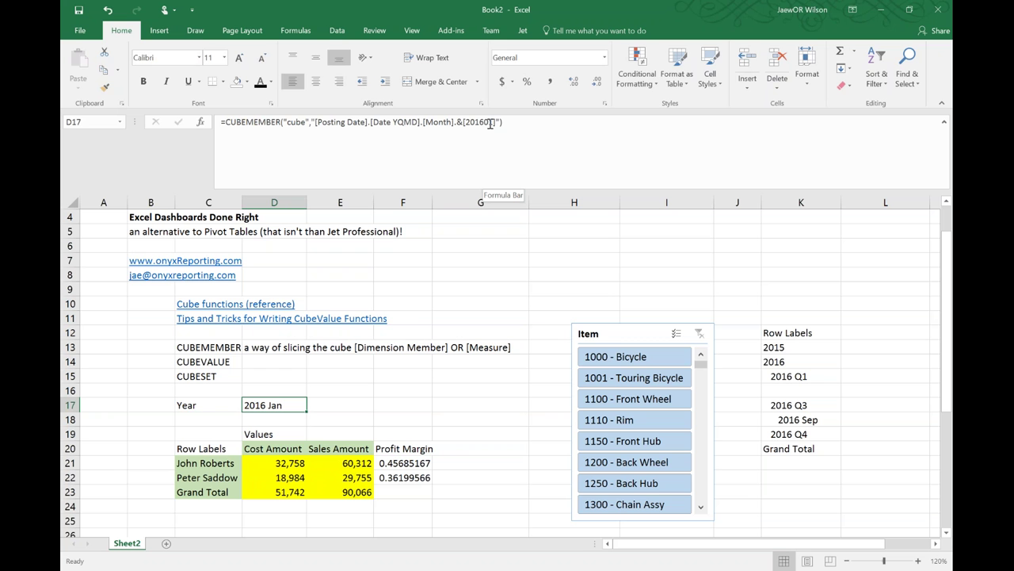
- Replace Month with Quarter in D17's formula and compare it with K15's 2016 Q1 label
left_click(429, 123)
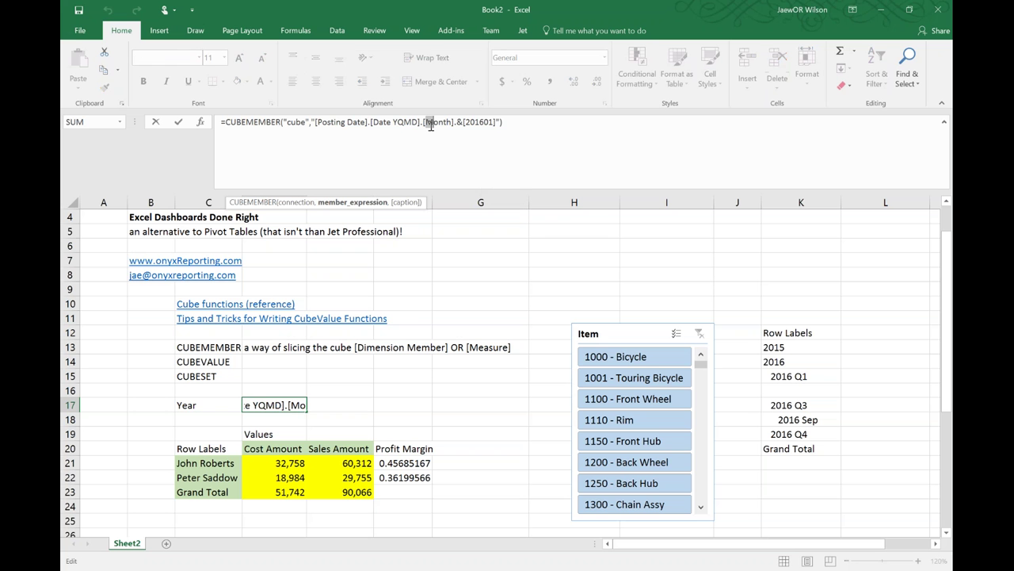
key("shift+Right")
key("shift+Right")
key("shift+Right")
key("shift+Right")
key("shift+Right")
type("Qu")
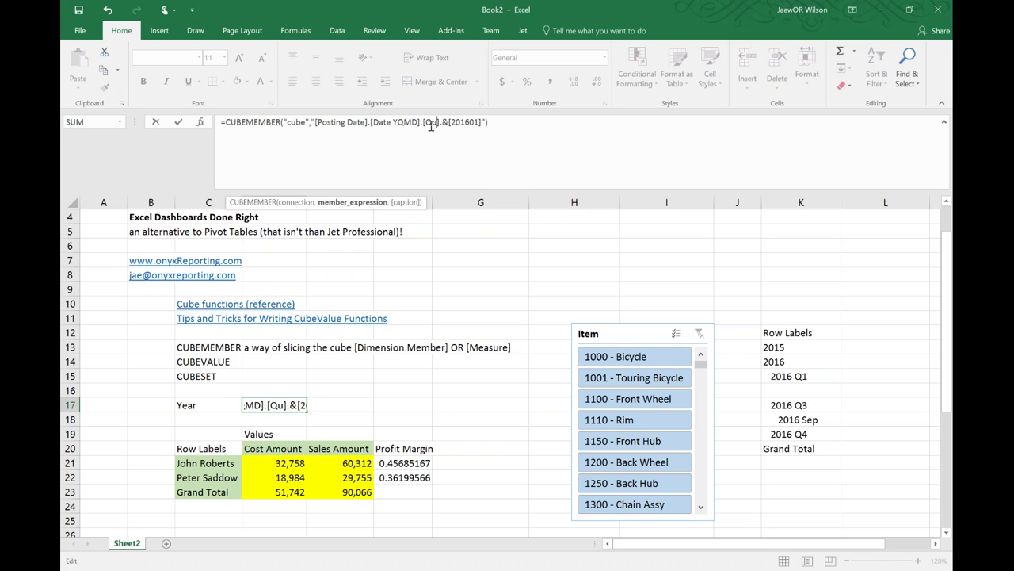
type("arter")
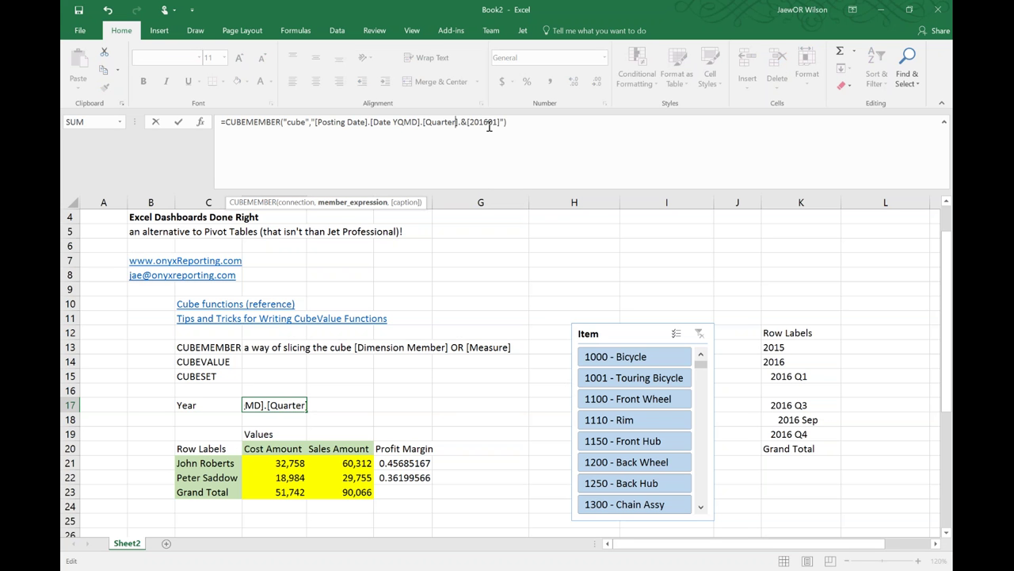
key("Return")
key("Up")
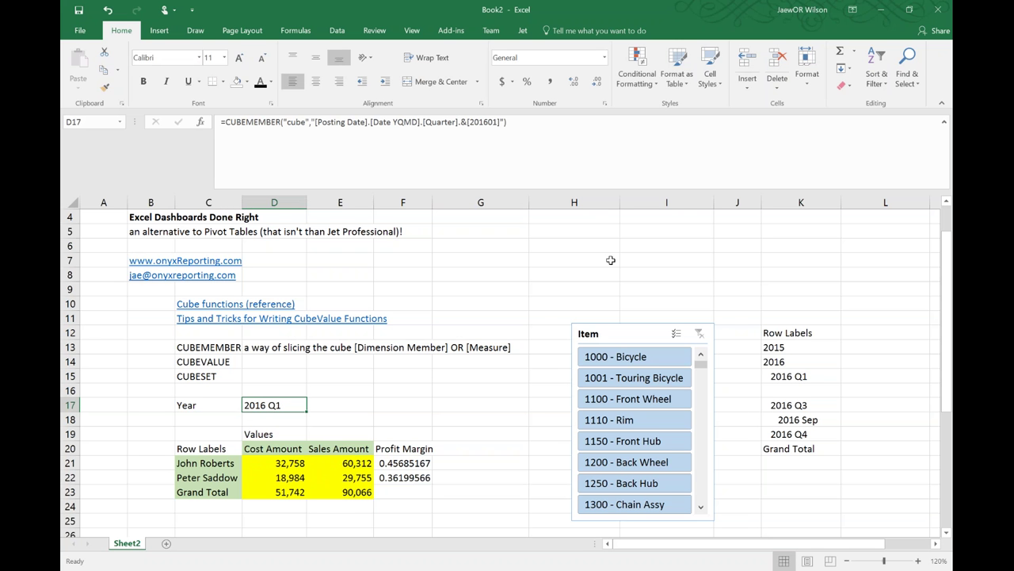
left_click(816, 378)
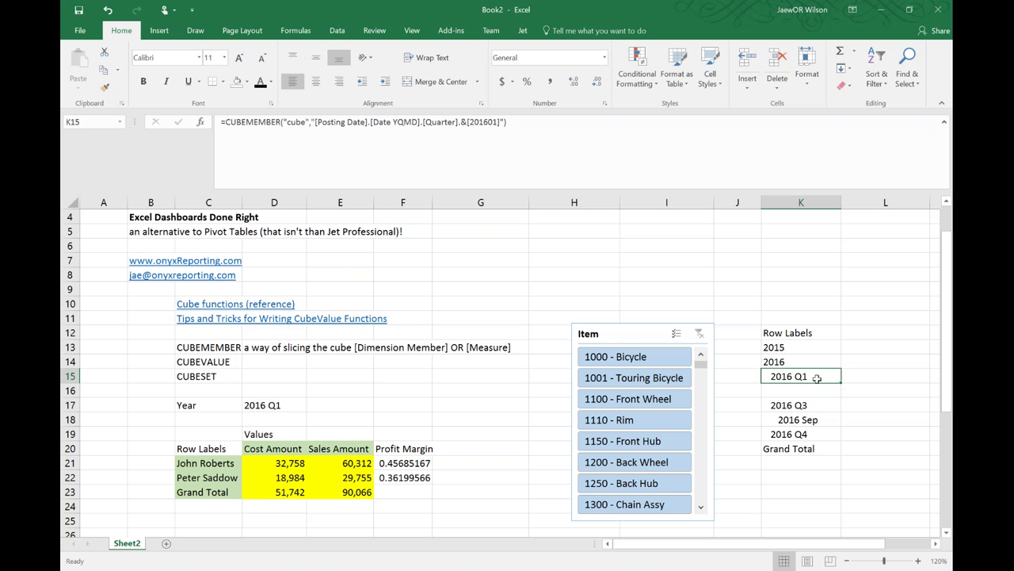
- Delete the date labels in K10:K22 and review the salesperson CUBEMEMBER formulas in C21:C23
left_click_drag(808, 308, 826, 470)
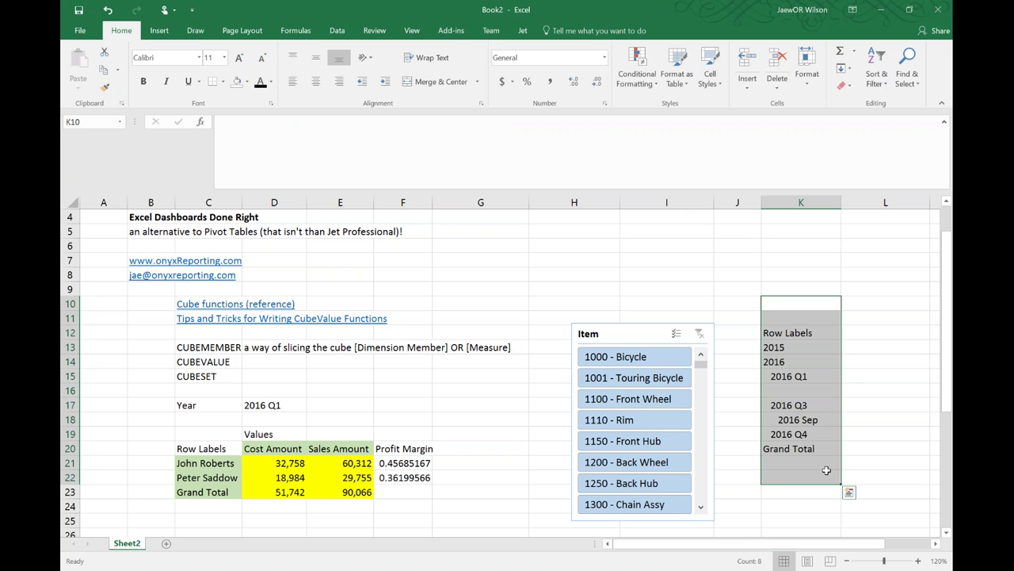
key("Delete")
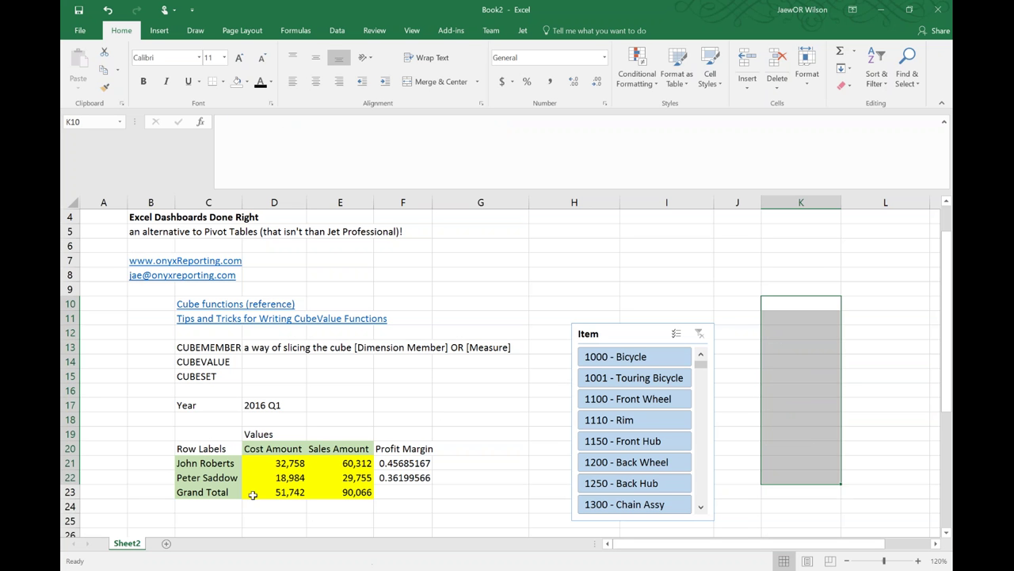
left_click(226, 464)
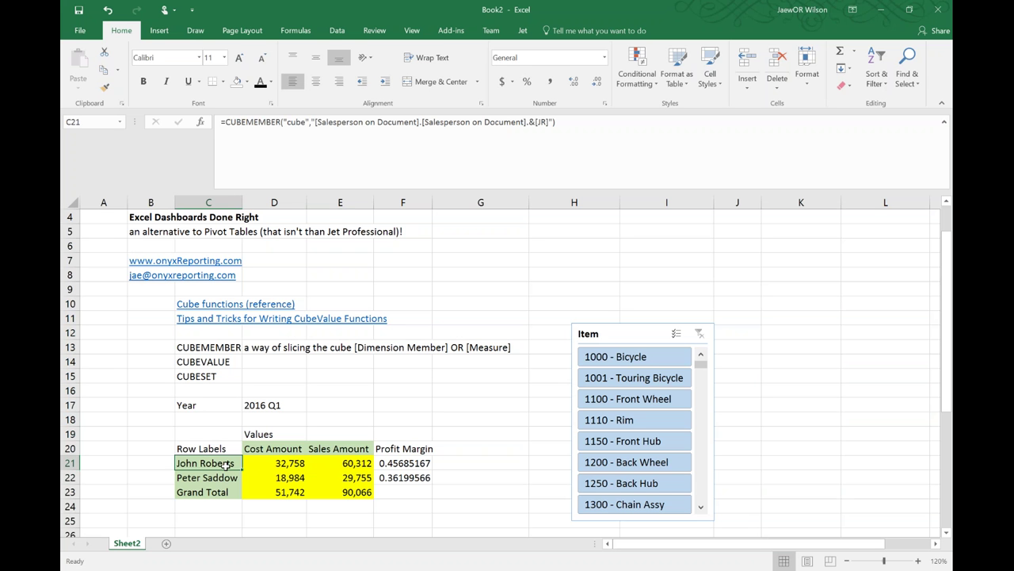
key("Down")
key("Down")
key("Up")
key("Down")
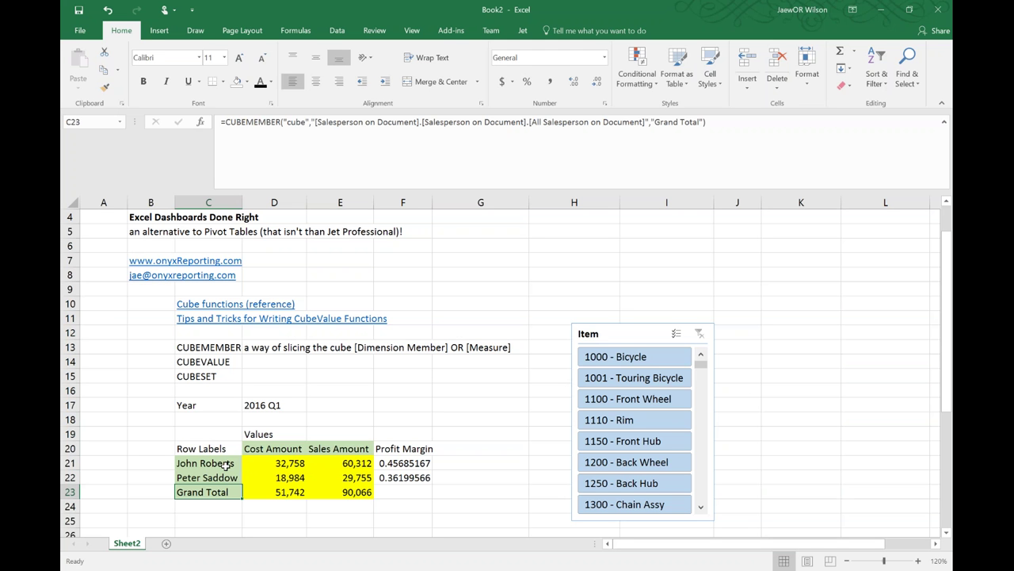
key("Up")
key("Up")
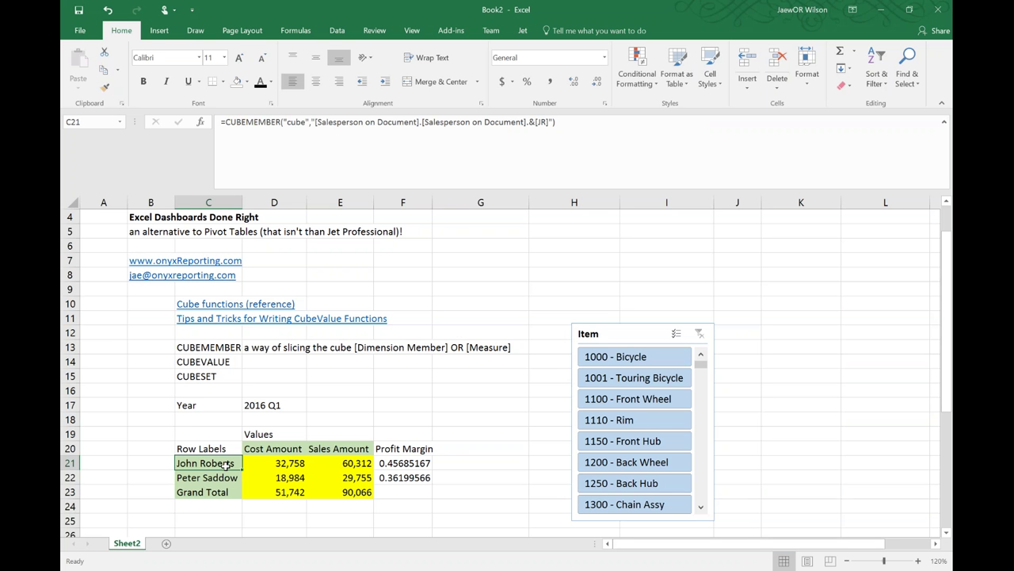
key("Left")
- Enter salesperson initials JR in B21 and PS in B22
type("JR")
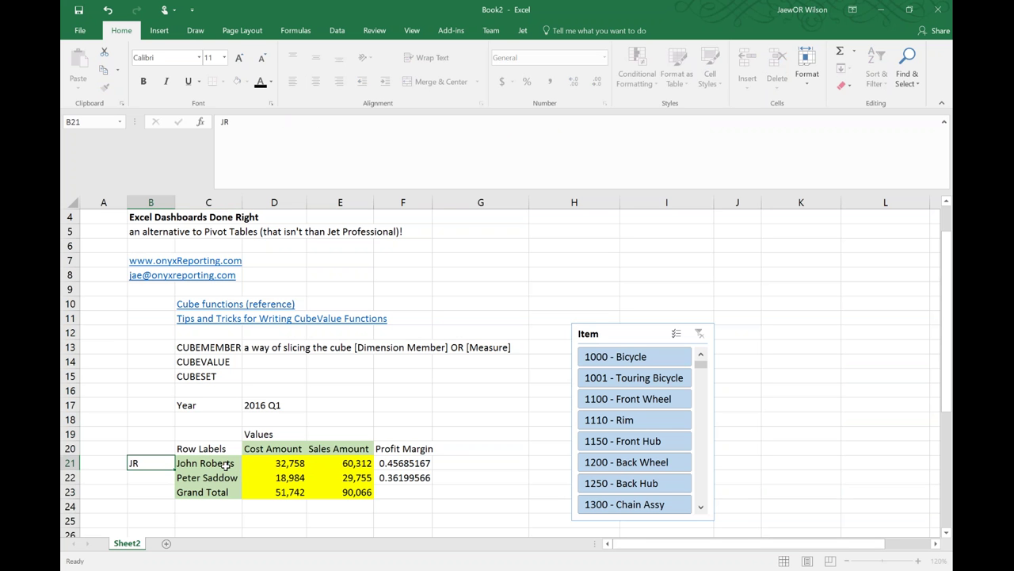
key("Return")
type("AH")
key("Return")
key("Up")
key("Up")
key("shift+Down")
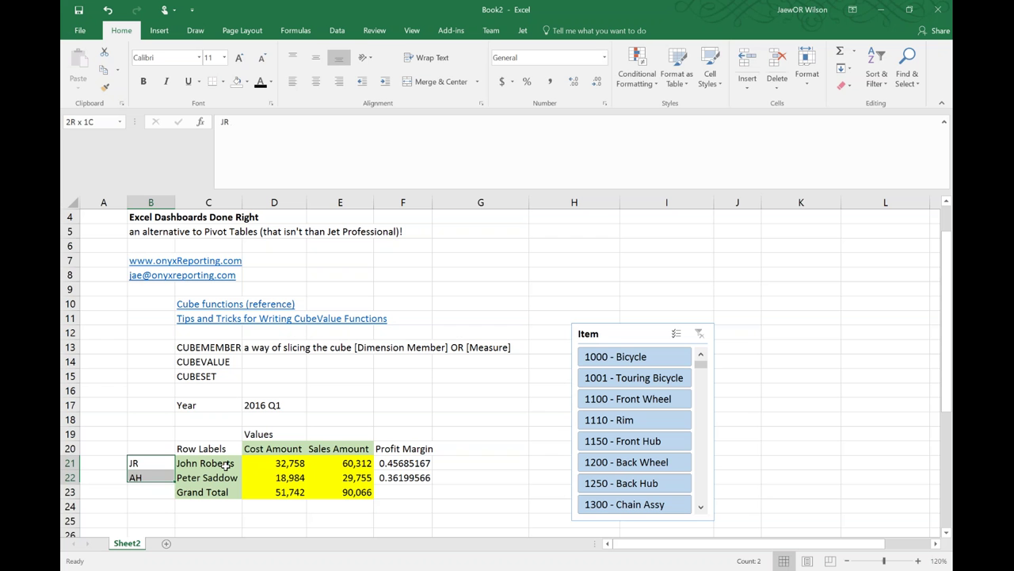
key("ctrl+c")
key("Up")
key("Down")
key("Down")
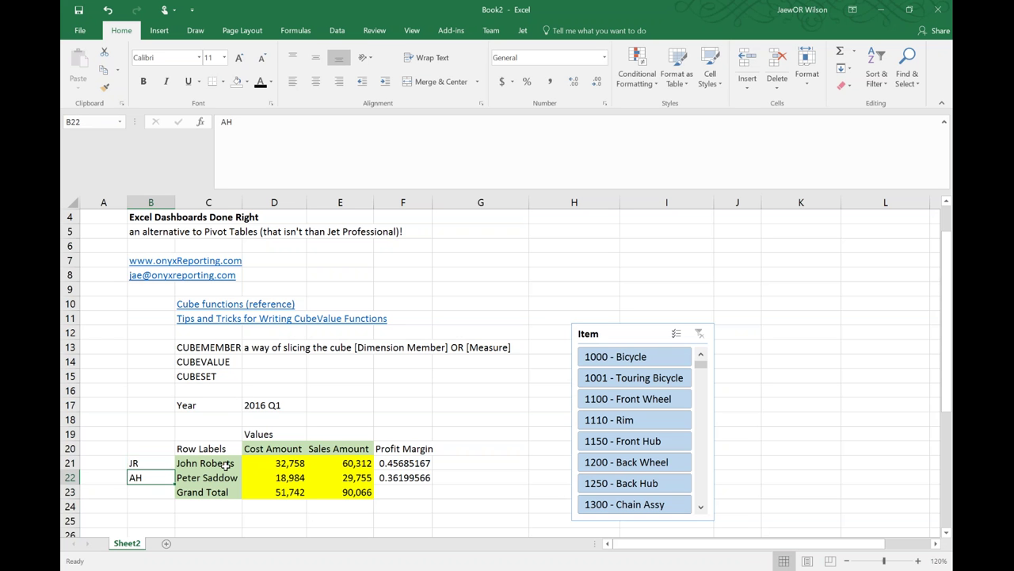
type("PS")
key("Return")
key("Up")
key("Up")
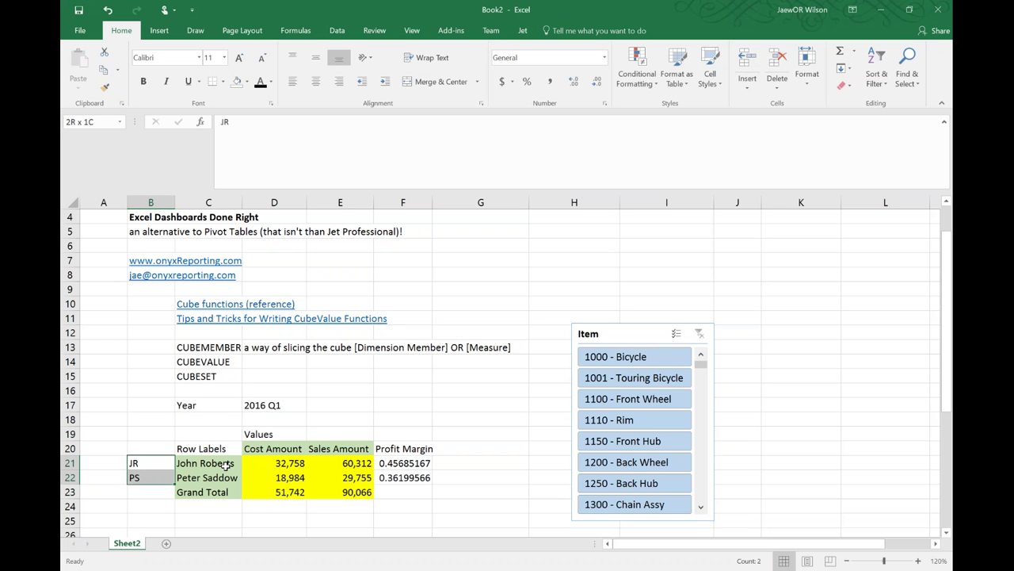
key("Right")
key("shift+Down")
- Replace [JR] in C21's CUBEMEMBER formula with ["&$B21&"] to read the initials from B21
left_click(226, 463)
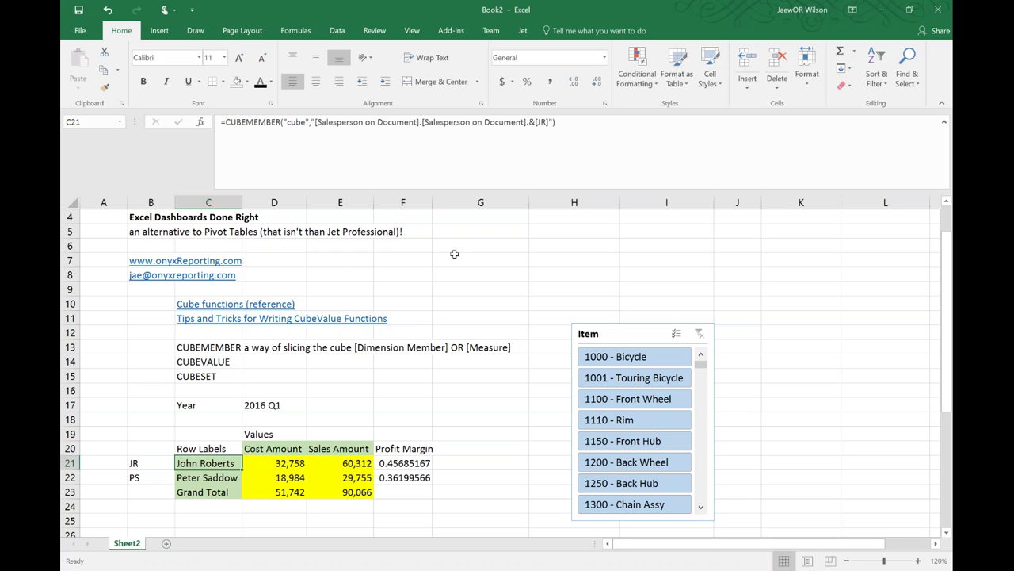
double_click(542, 122)
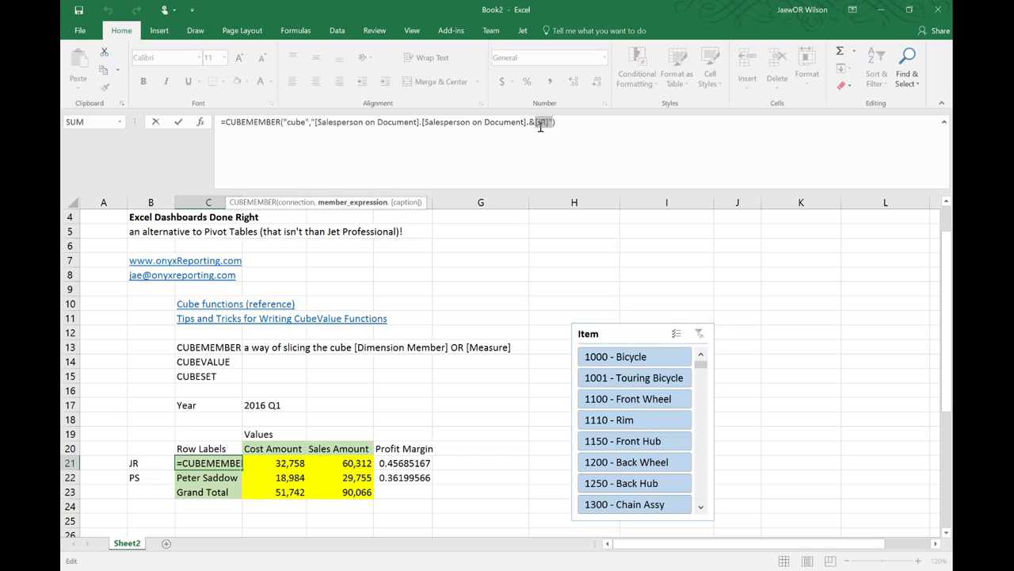
left_click(541, 123)
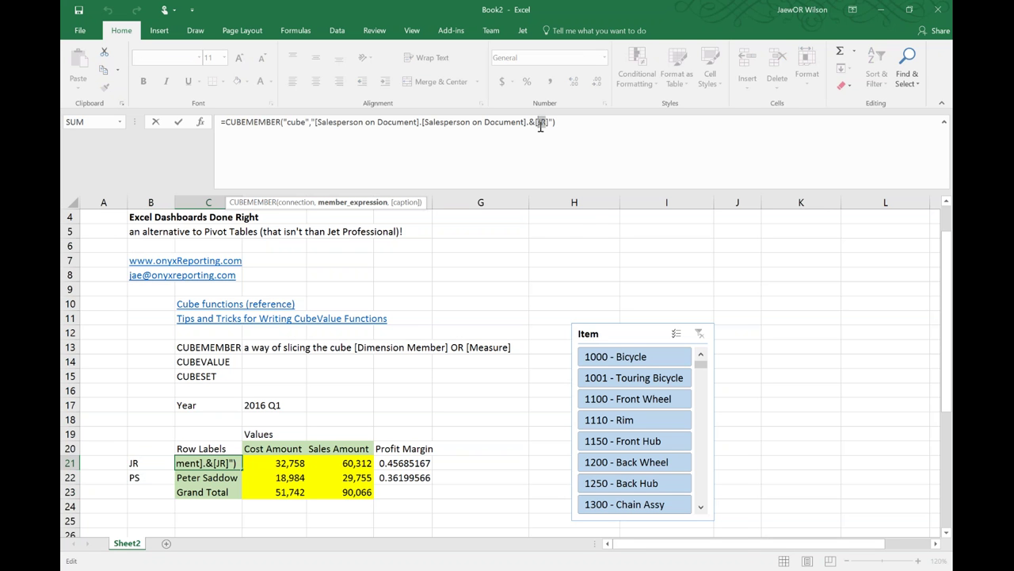
type("\"&\"")
key("BackSpace")
left_click(155, 461)
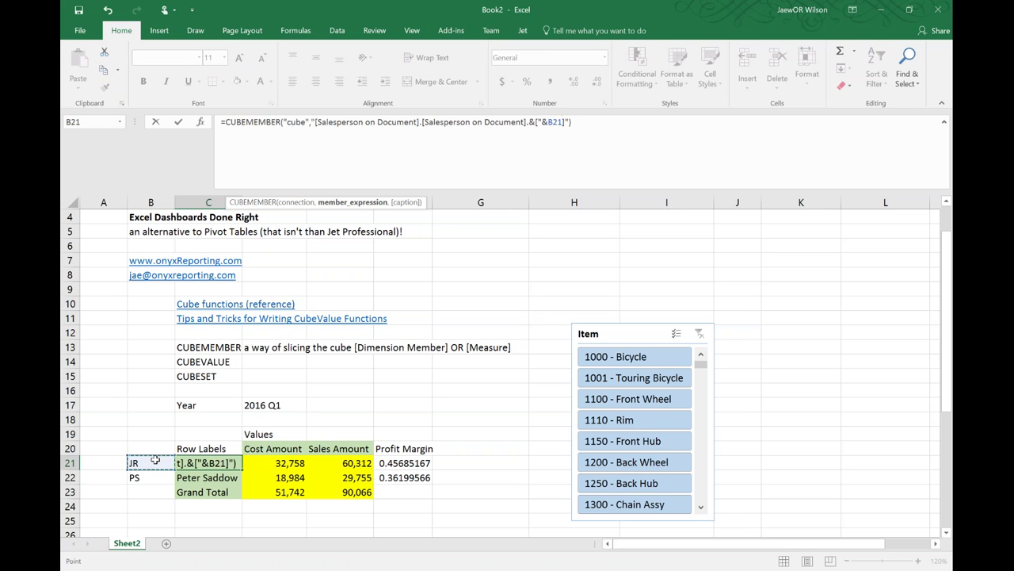
key("F4")
key("F4")
key("F4")
type("&\"")
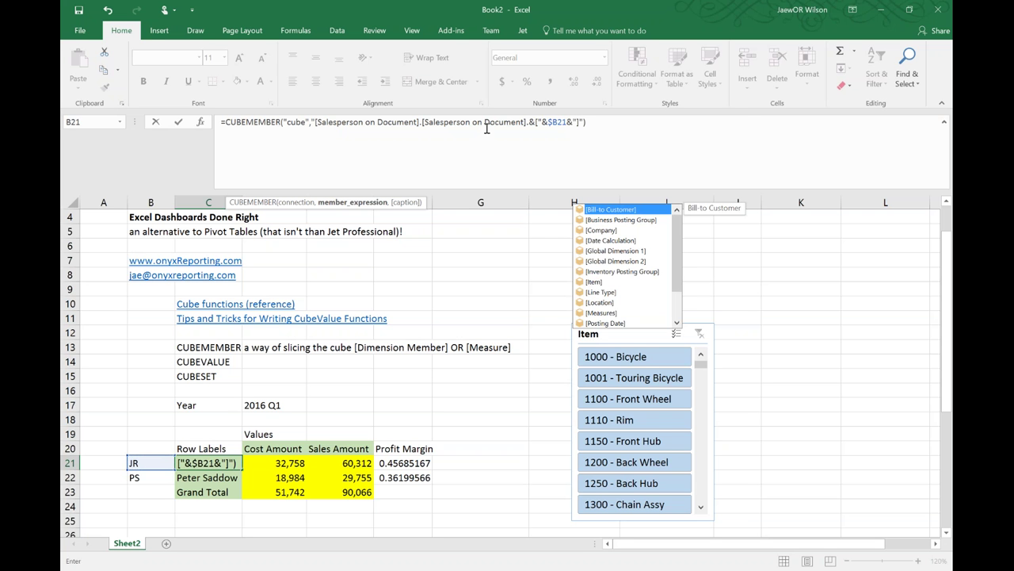
type("]")
left_click(642, 118)
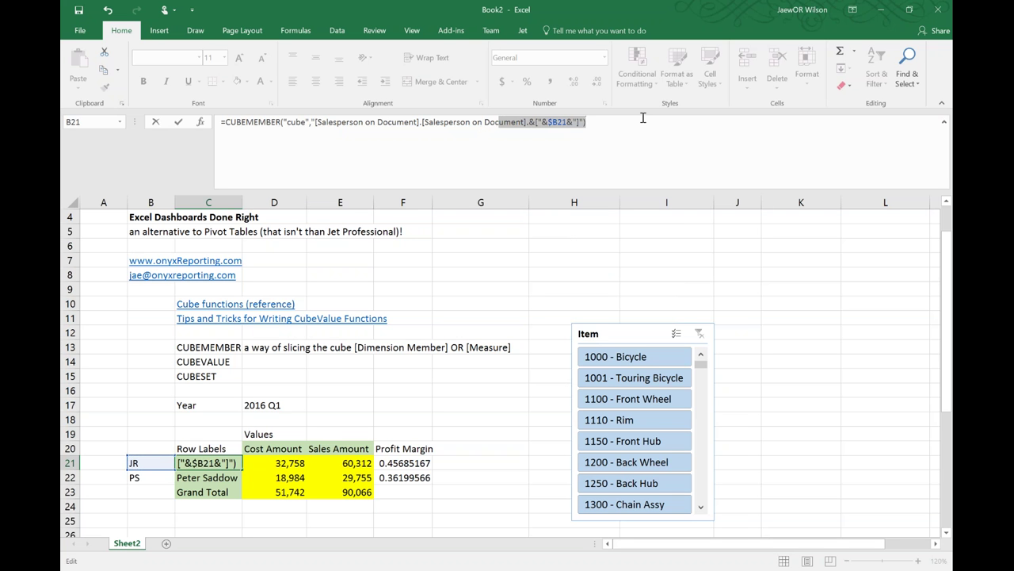
key("Return")
key("Down")
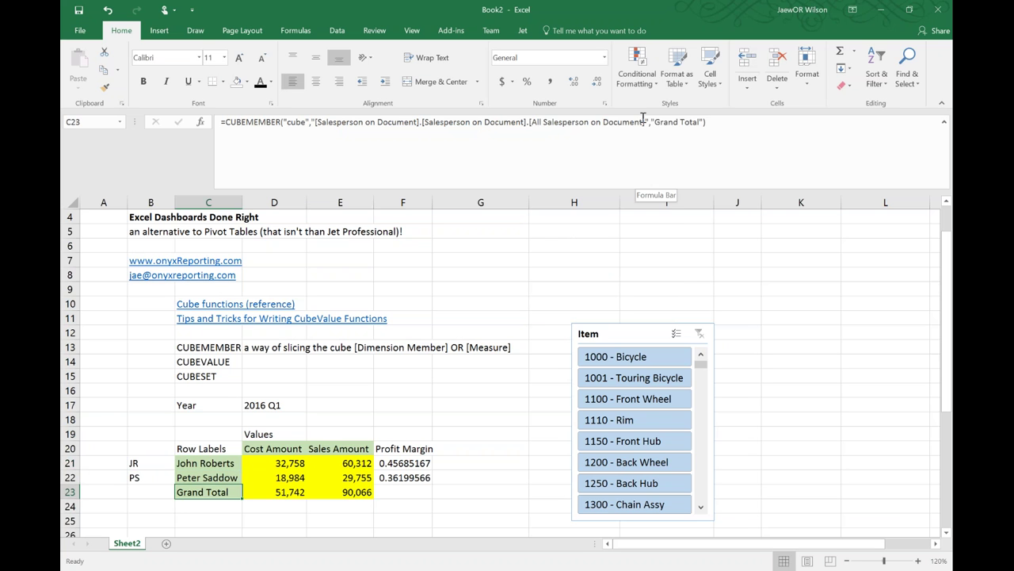
- Copy C21's initials-driven salesperson formula into C22
key("Up")
key("Up")
key("ctrl+c")
key("Down")
key("ctrl+v")
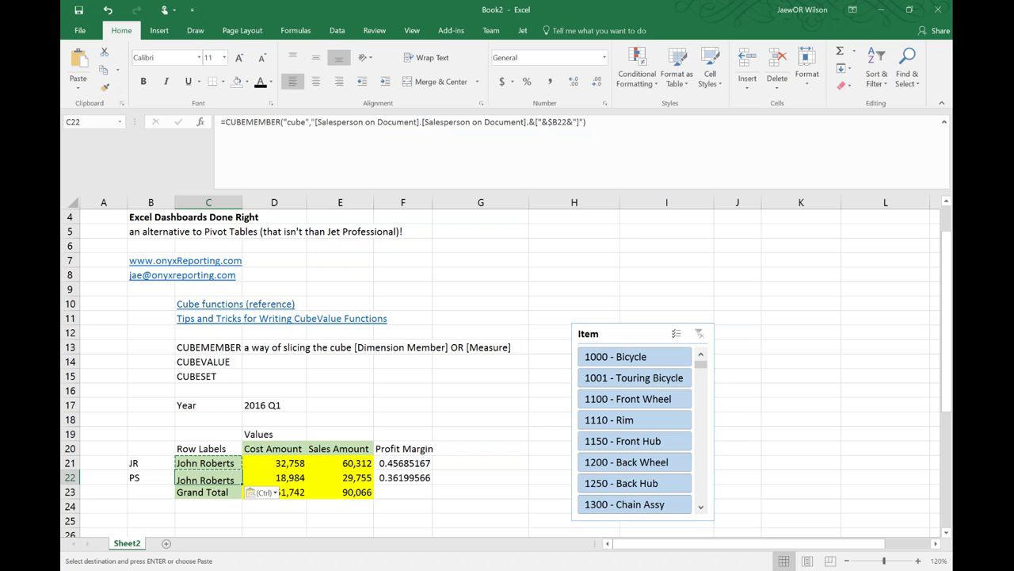
key("Left")
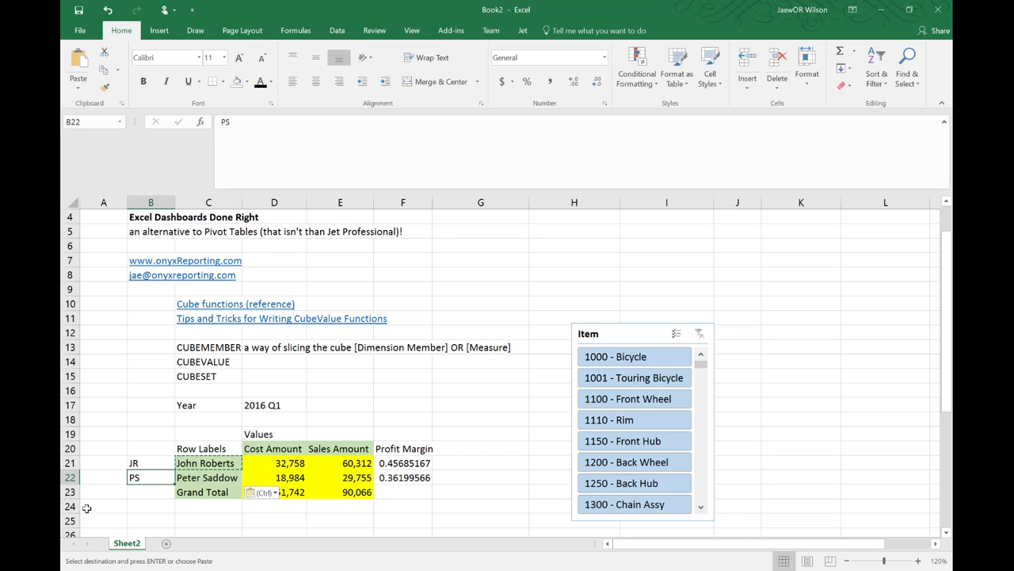
- Insert a row above Grand Total and copy row 22 (B22:F22) into row 23
left_click(70, 491)
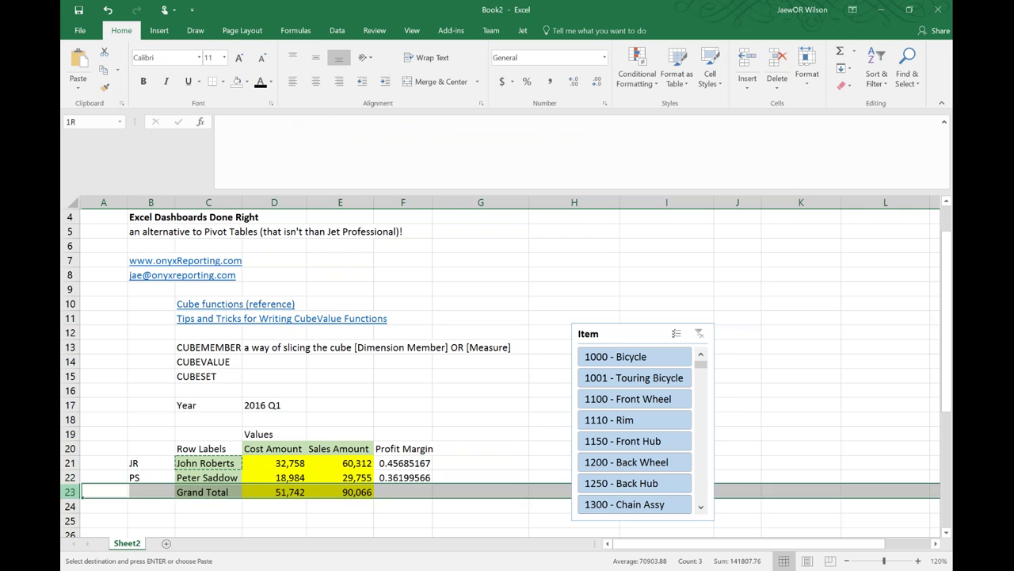
right_click(70, 491)
left_click(103, 393)
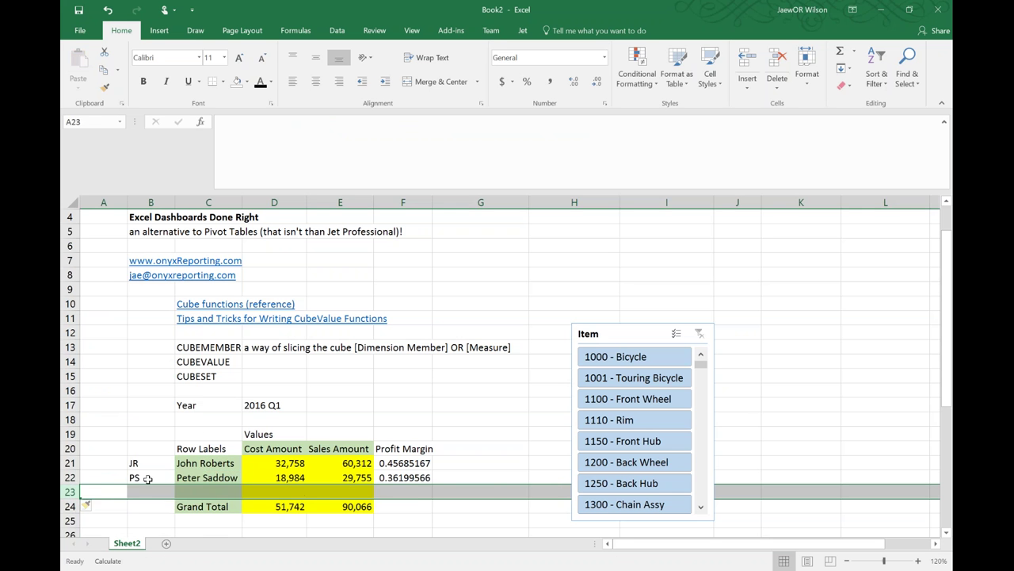
left_click_drag(135, 477, 402, 477)
key("ctrl+c")
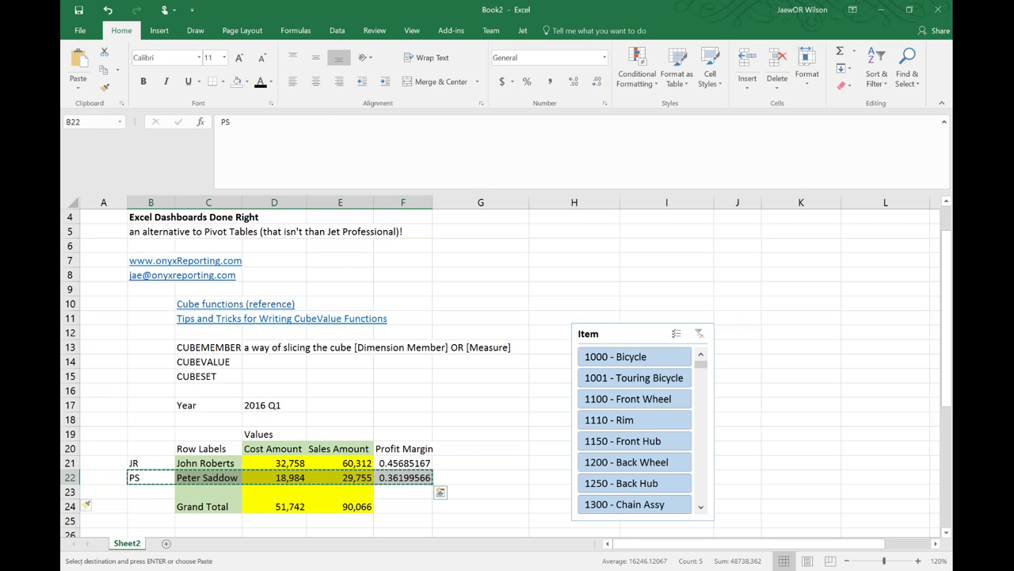
left_click(151, 491)
key("ctrl+v")
- Enter initials AH in B23 and re-confirm row 23's =(E23-D23)/E23 margin formula
type("AH")
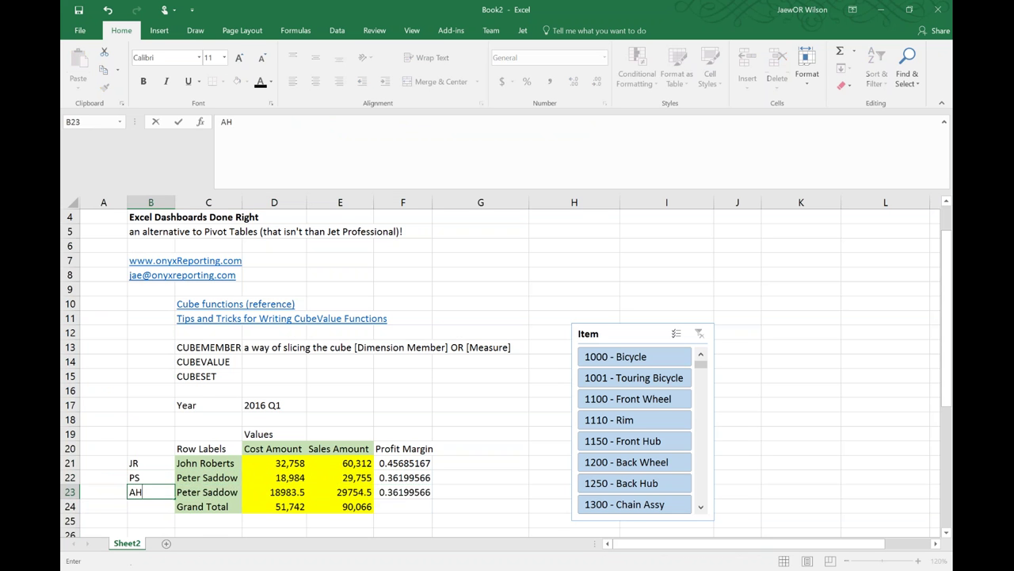
key("Return")
key("Up")
key("Right")
key("Right")
left_click(403, 492)
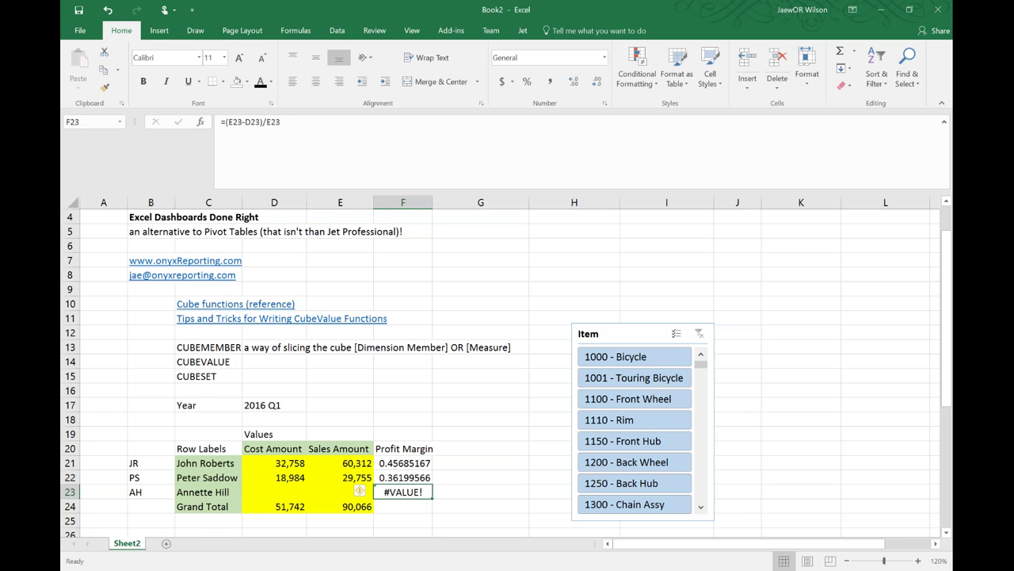
key("Left")
key("Left")
key("Left")
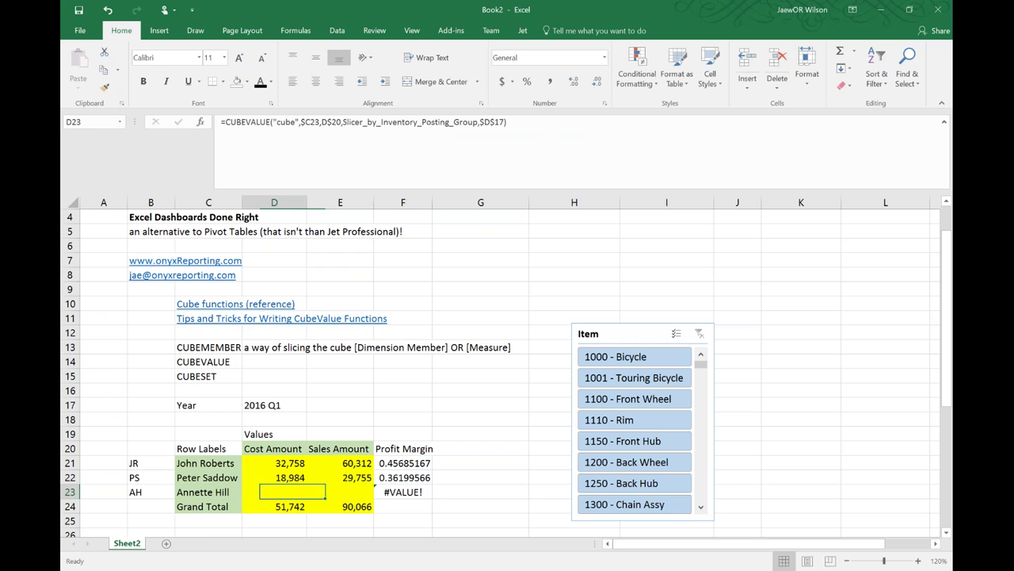
key("Right")
key("Right")
key("Right")
key("F2")
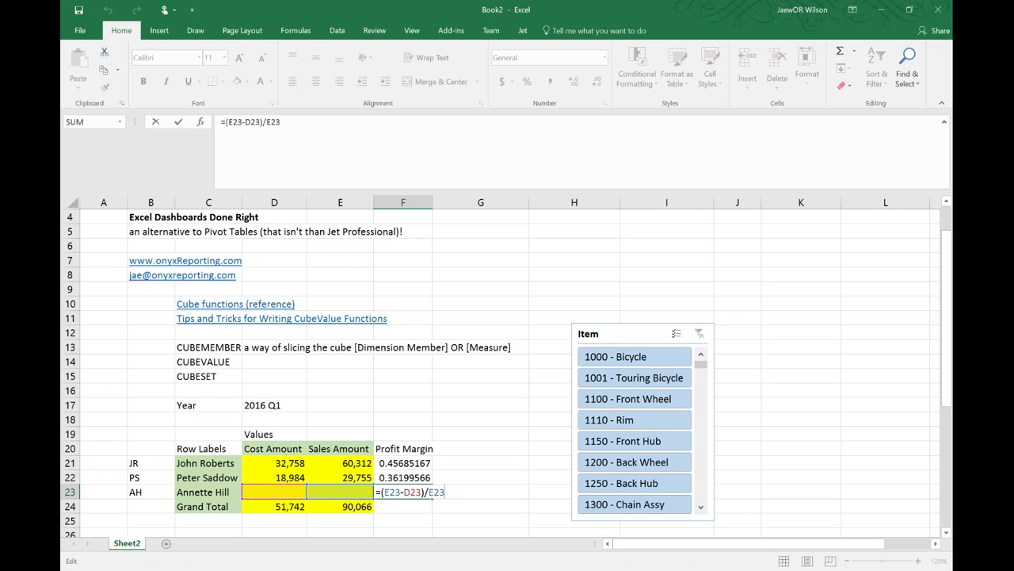
key("ctrl+Return")
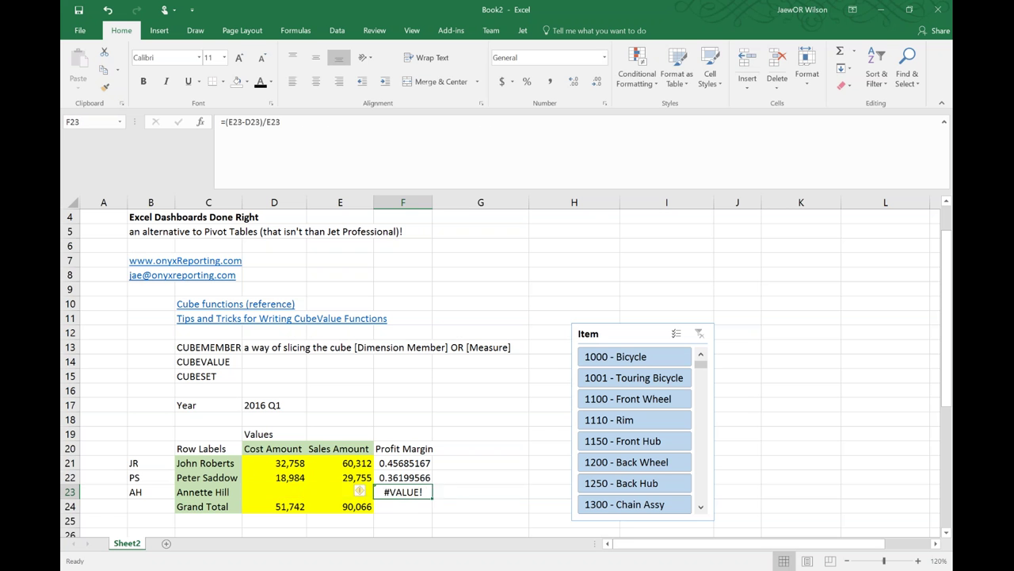
key("Left")
key("Left")
key("Left")
key("Left")
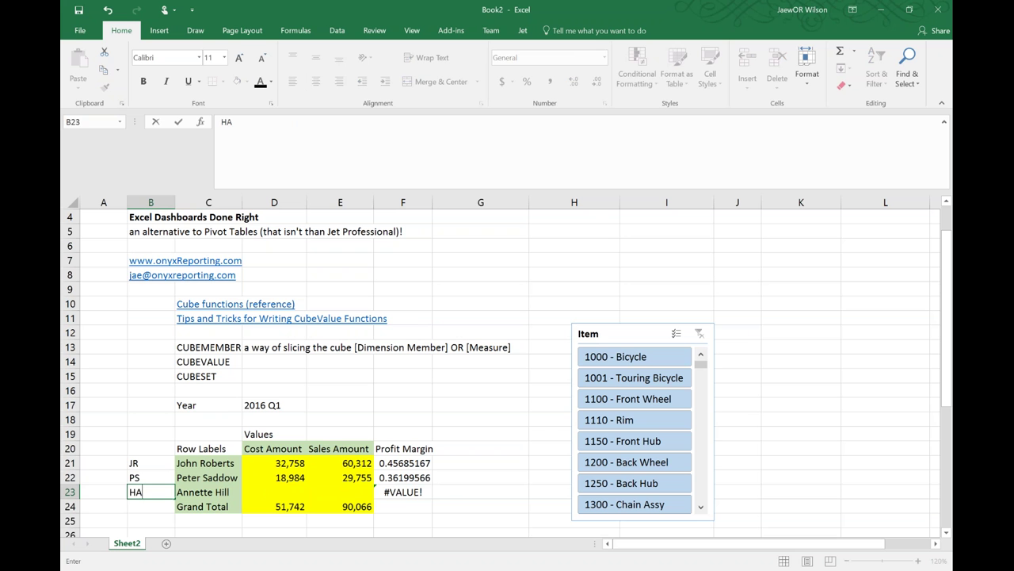
- Commit test initials HA in B23 and check the resulting #N/A in C23's formula
key("Return")
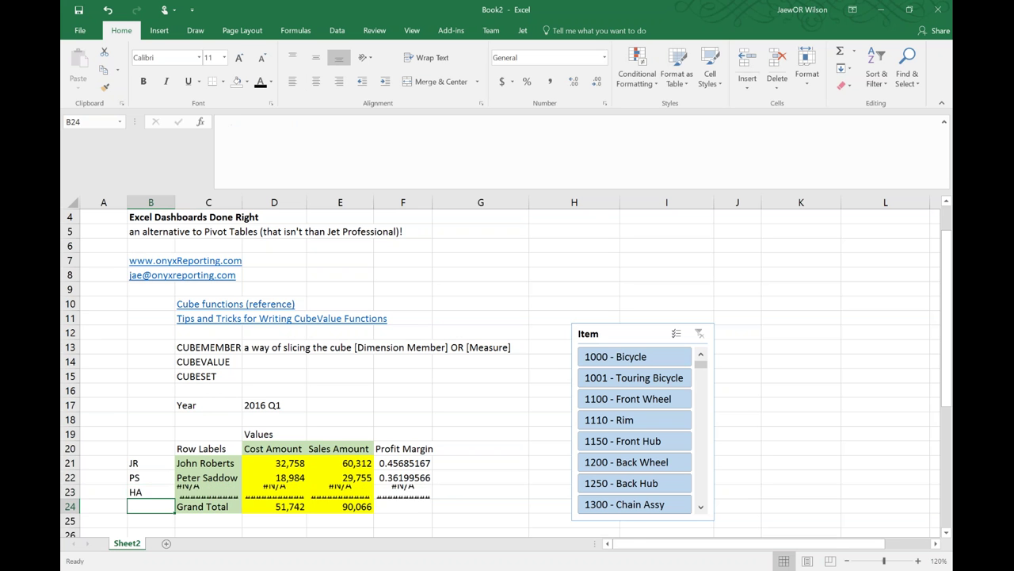
key("Up")
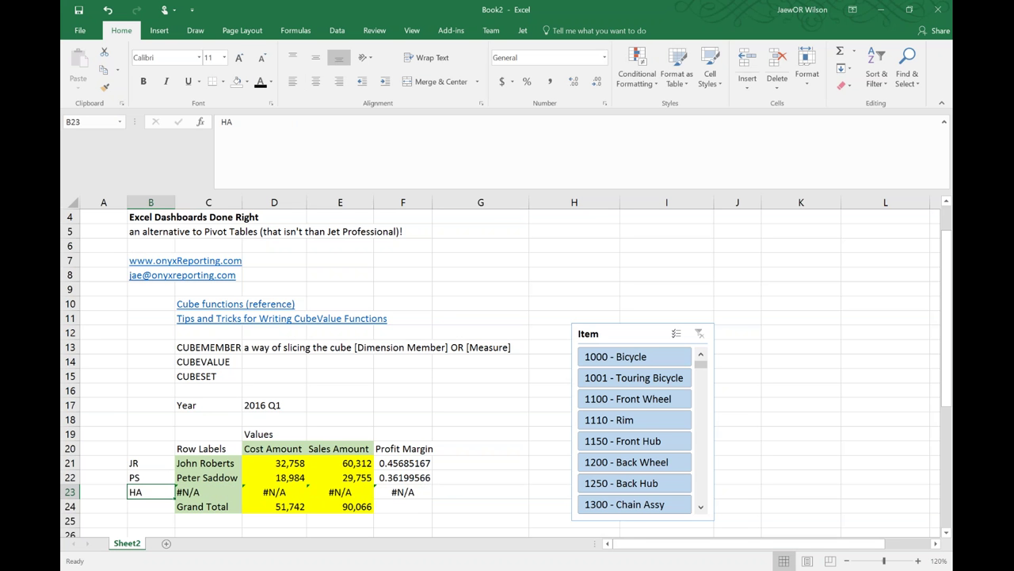
left_click(208, 492)
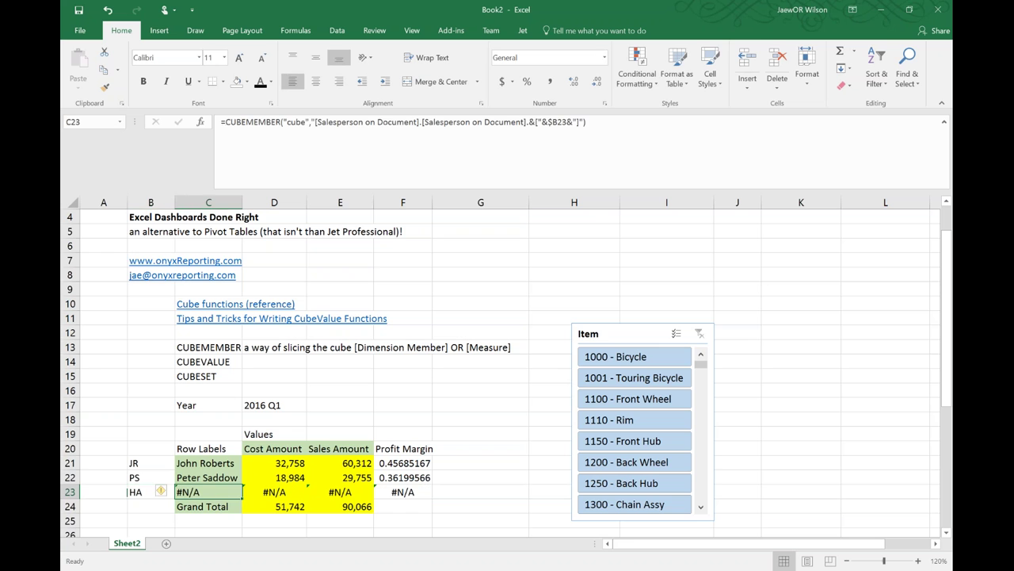
left_click(150, 491)
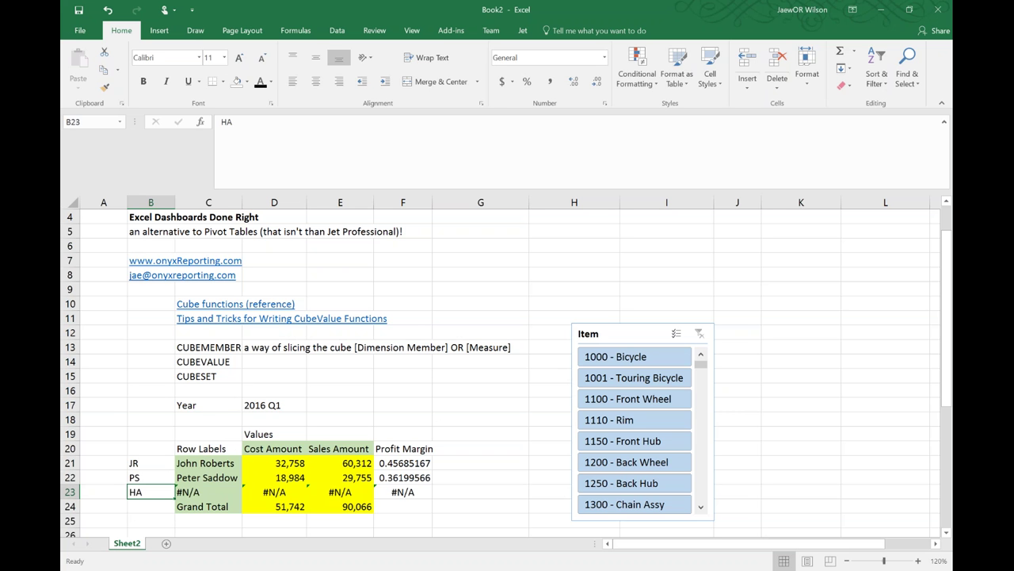
- Restore AH in B23 so the salesperson's name returns, then check the row 23 amounts
type("AH")
key("Return")
key("Up")
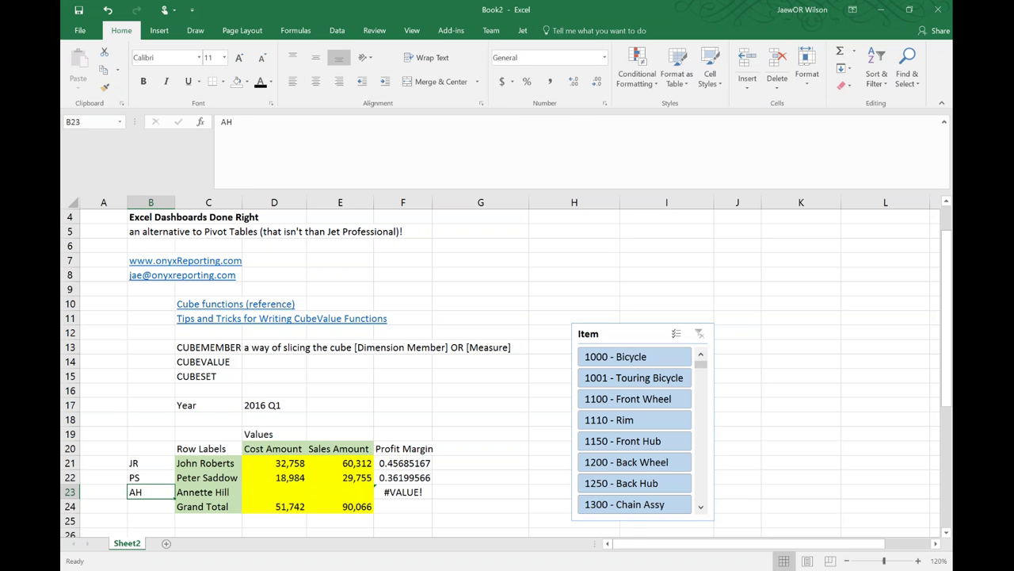
key("Right")
key("Right")
key("shift+Right")
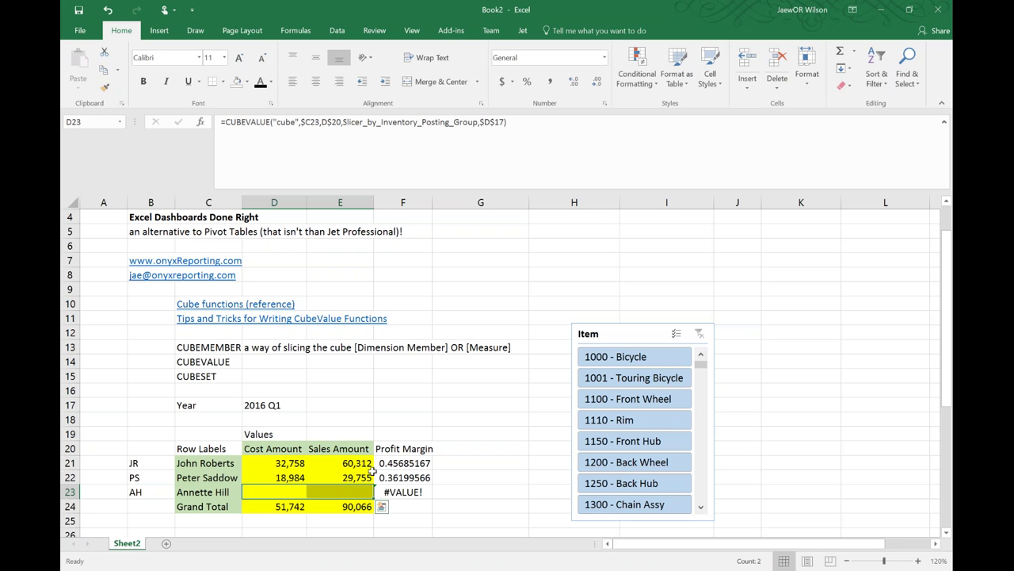
scroll(495, 400, "down", 2)
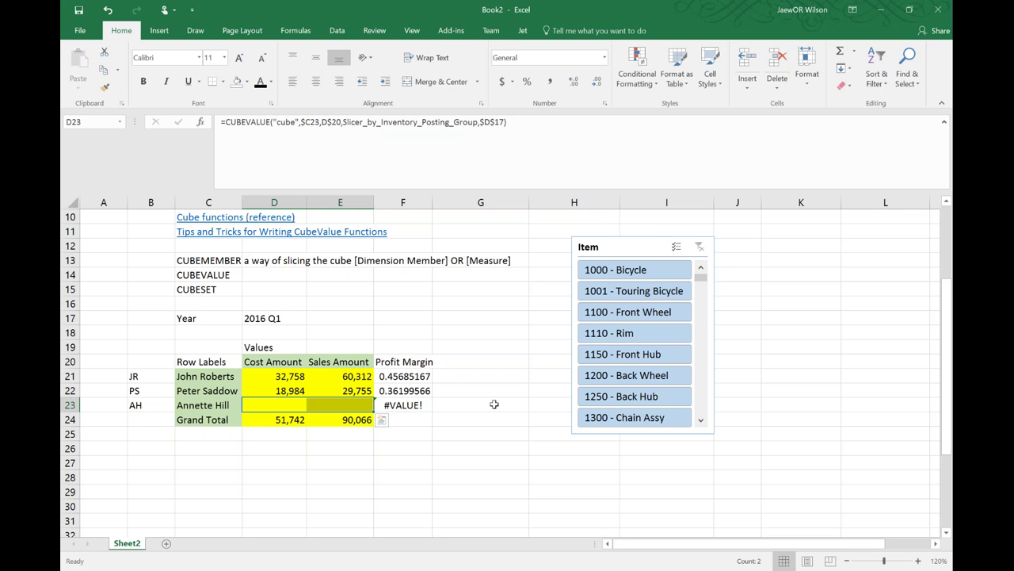
left_click(156, 331)
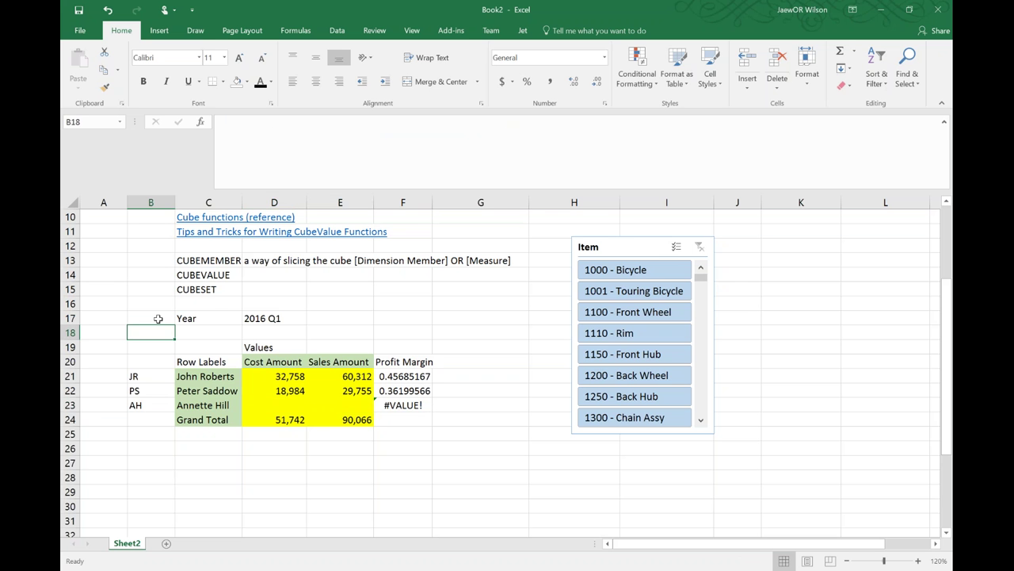
- Copy the report block B17:F24 and paste it starting at B27
left_click_drag(159, 319, 428, 420)
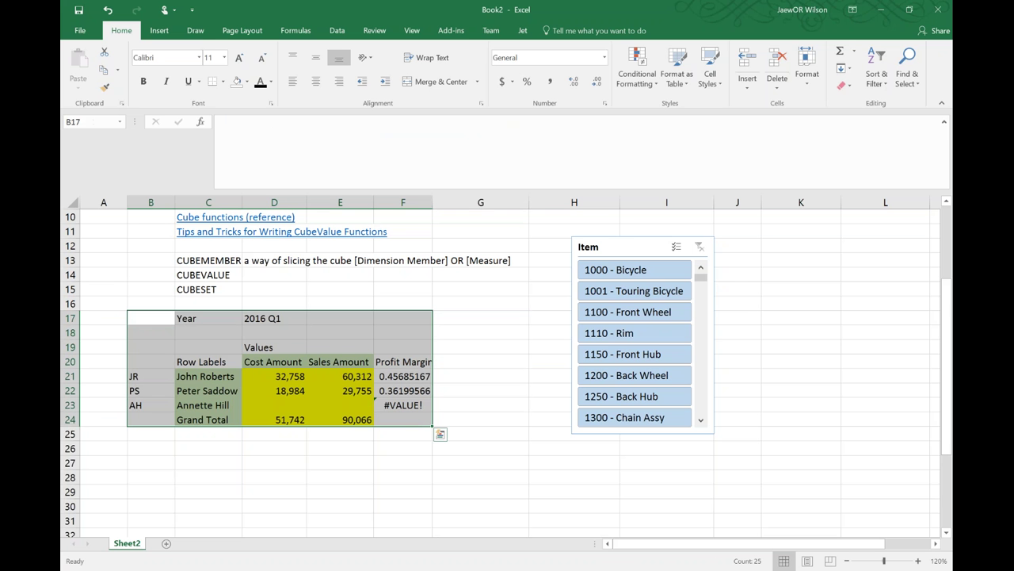
key("ctrl+c")
scroll(317, 380, "down", 2)
left_click(144, 376)
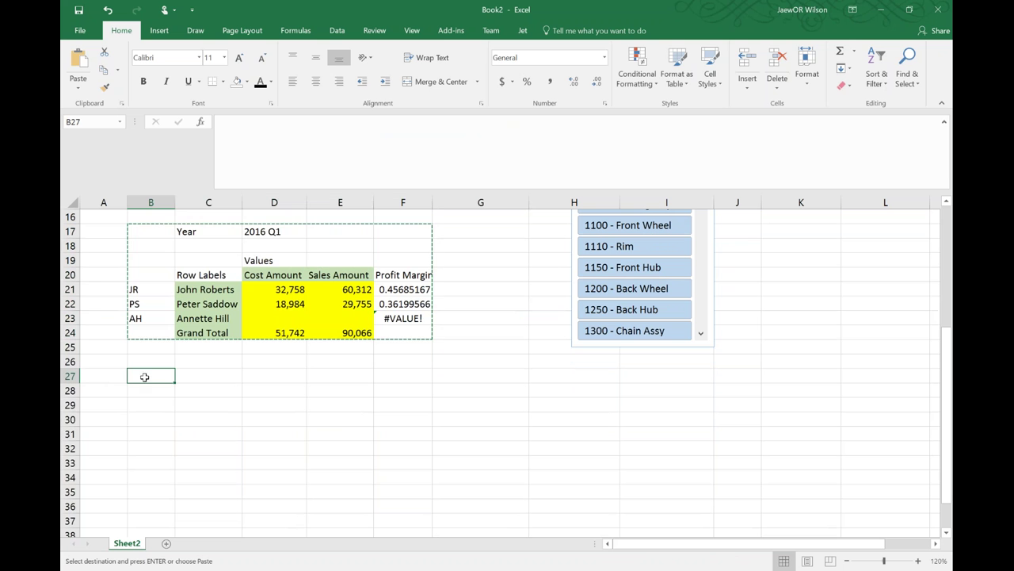
key("ctrl+v")
- Check the pasted Row Labels and JR and PS rows, select B31:F33, then pick cell B38
left_click(214, 410)
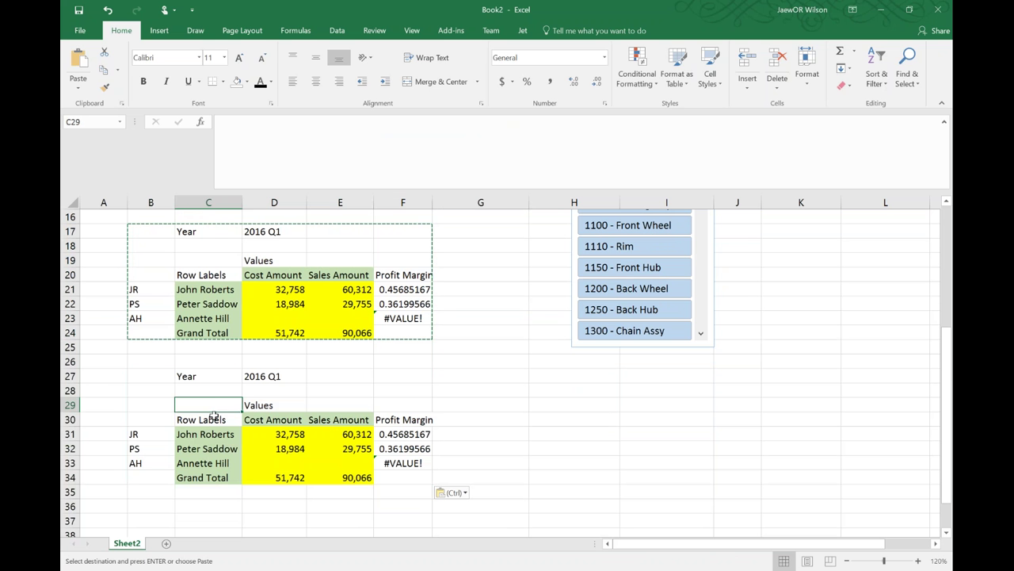
left_click(210, 419)
left_click(154, 435)
left_click(159, 449)
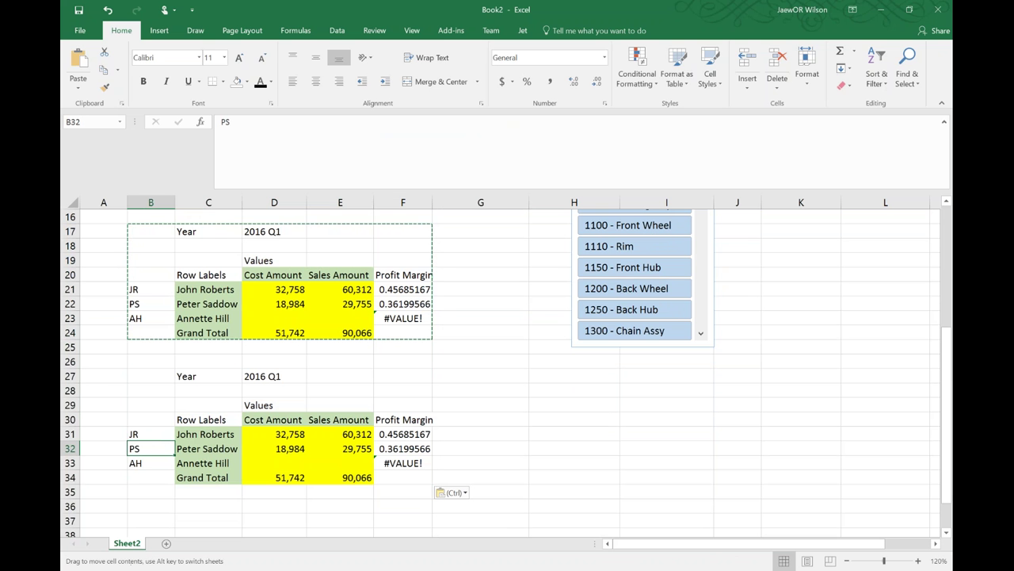
left_click(150, 463)
left_click_drag(150, 434, 432, 468)
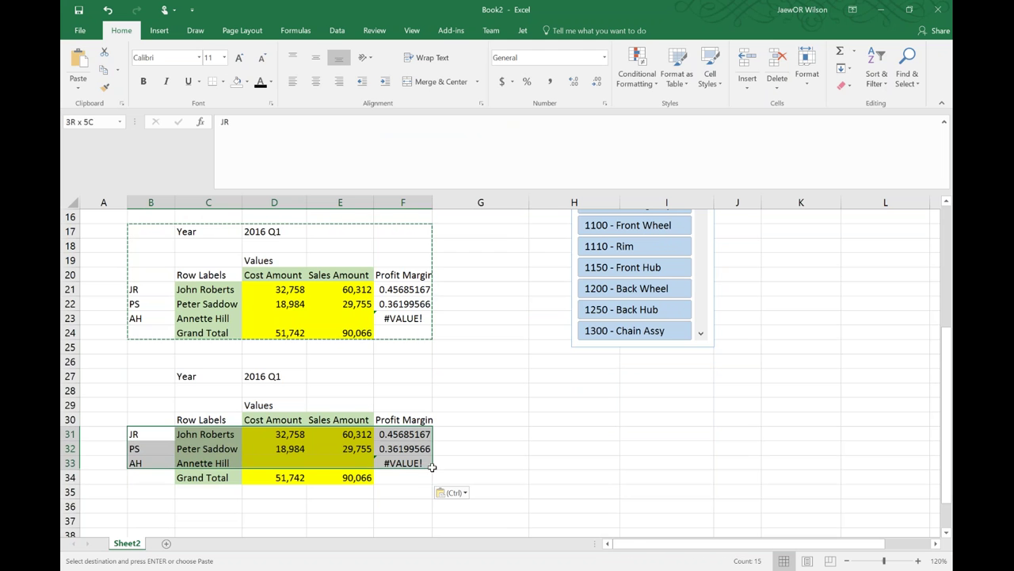
scroll(356, 444, "down", 2)
left_click(150, 447)
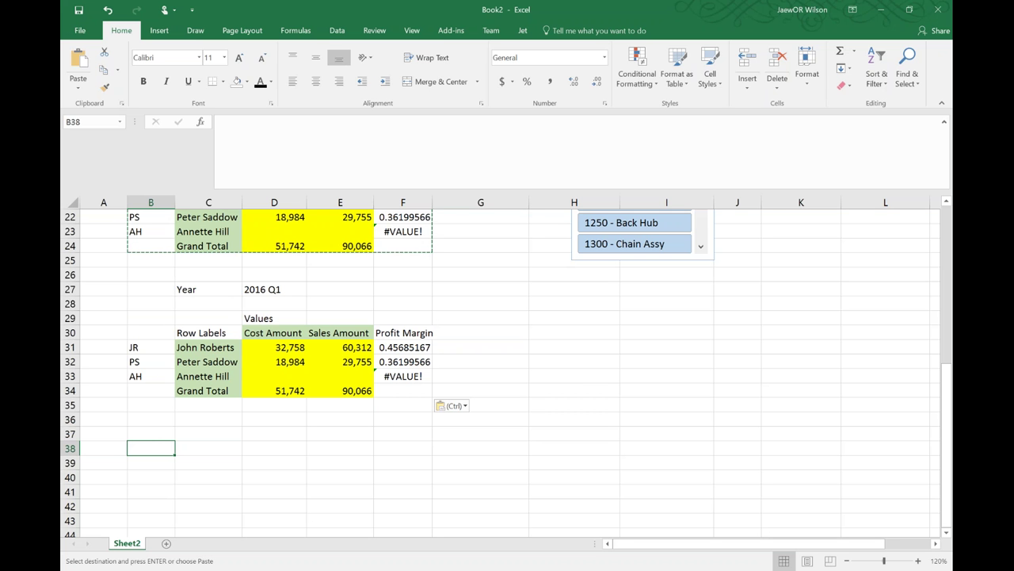
- Enter region NE in B38 with salespeople JR|AH beside it
type("NEW")
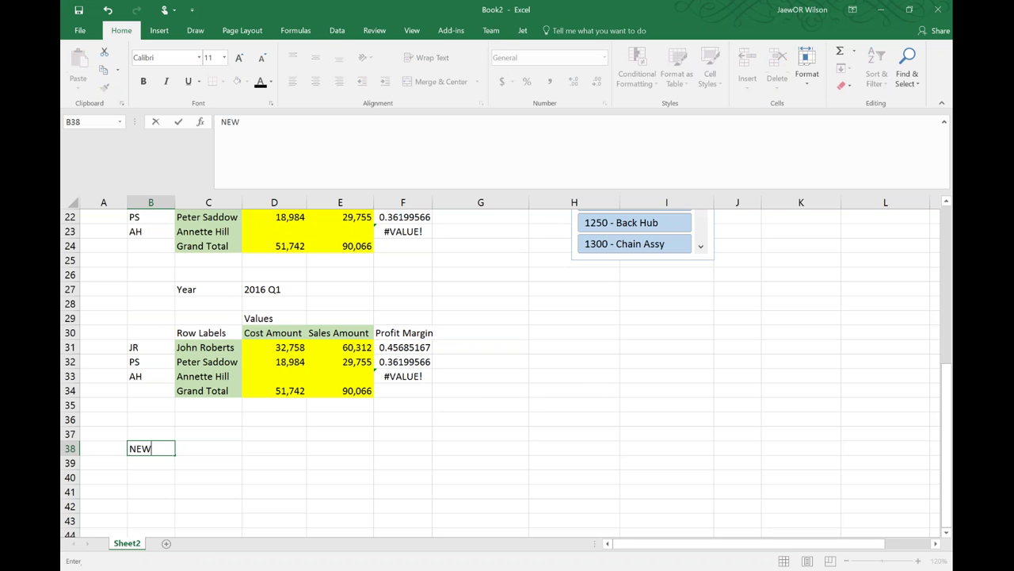
key("BackSpace")
key("Tab")
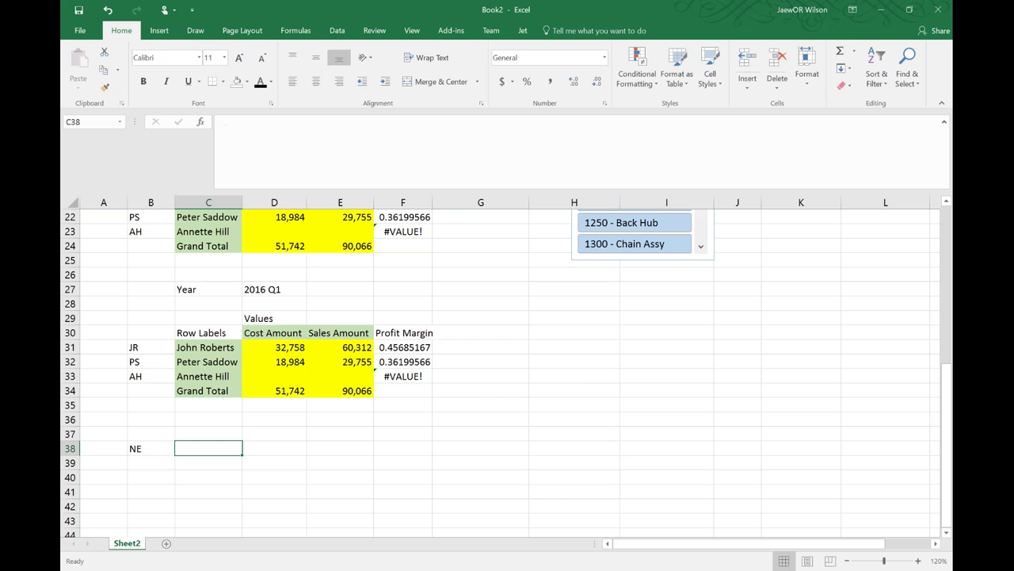
type("JR|AH")
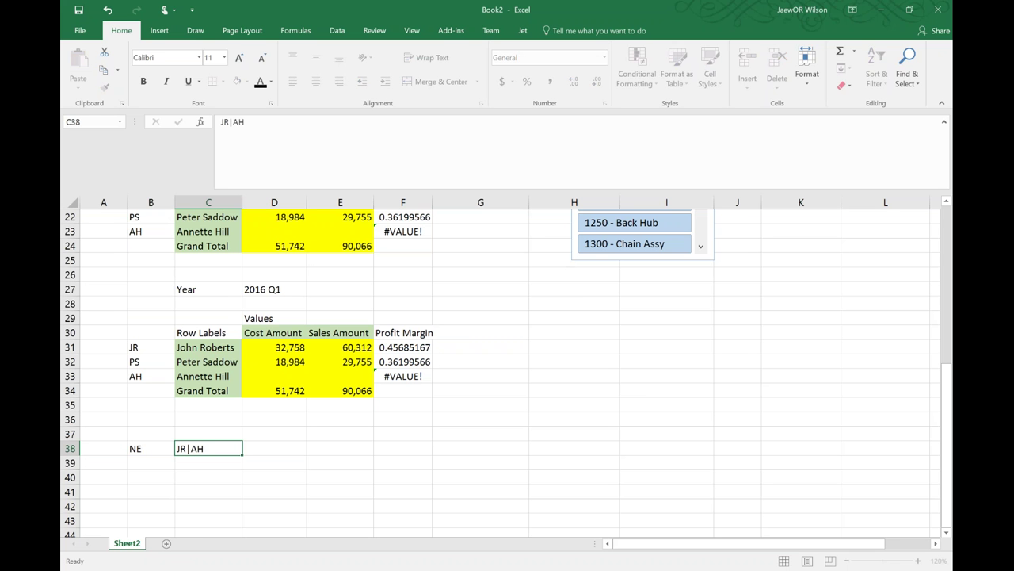
key("Return")
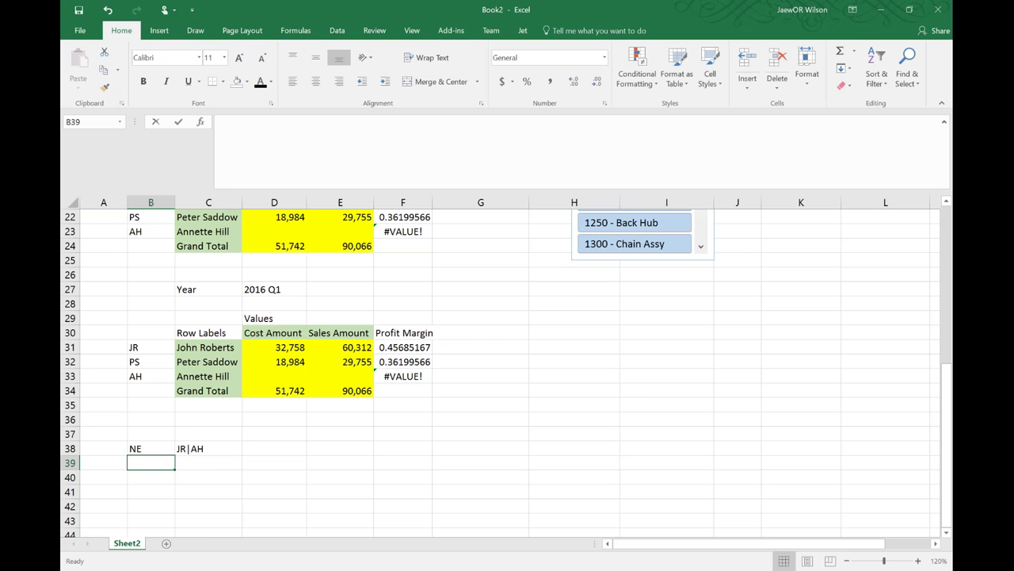
- Enter region Corporate in B39 with salesperson PS beside it
type("Corporate")
key("Tab")
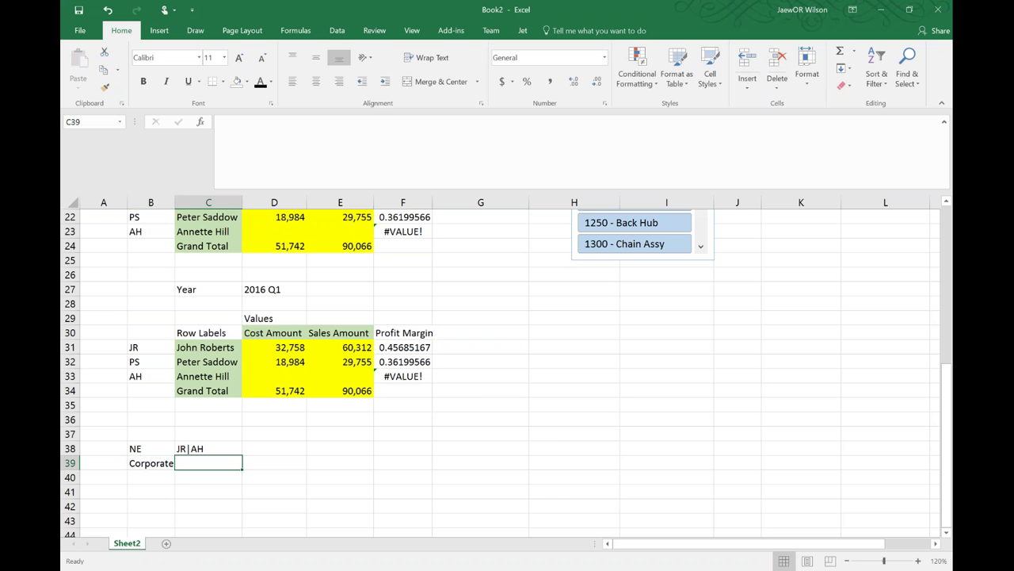
type("PS")
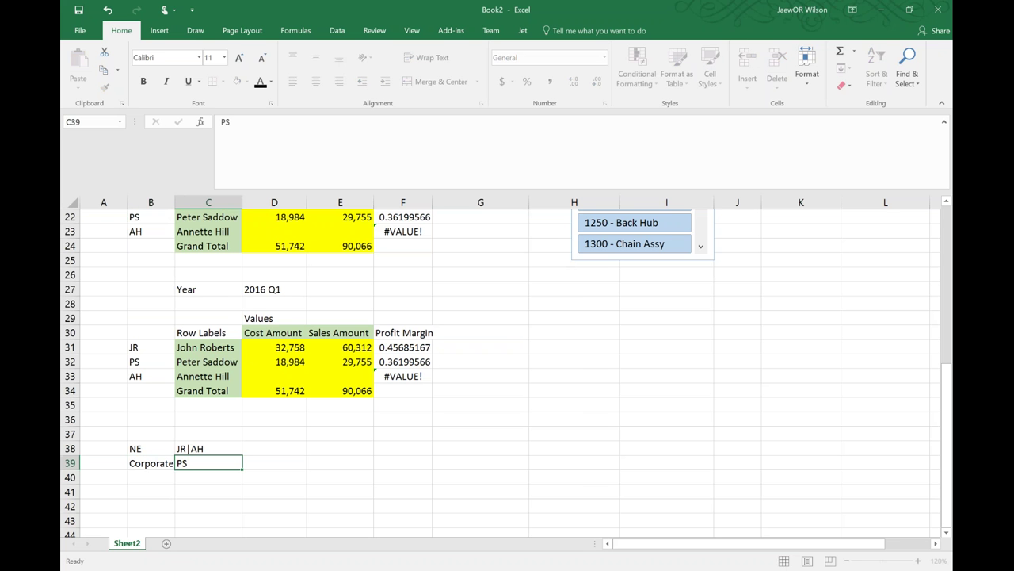
key("Return")
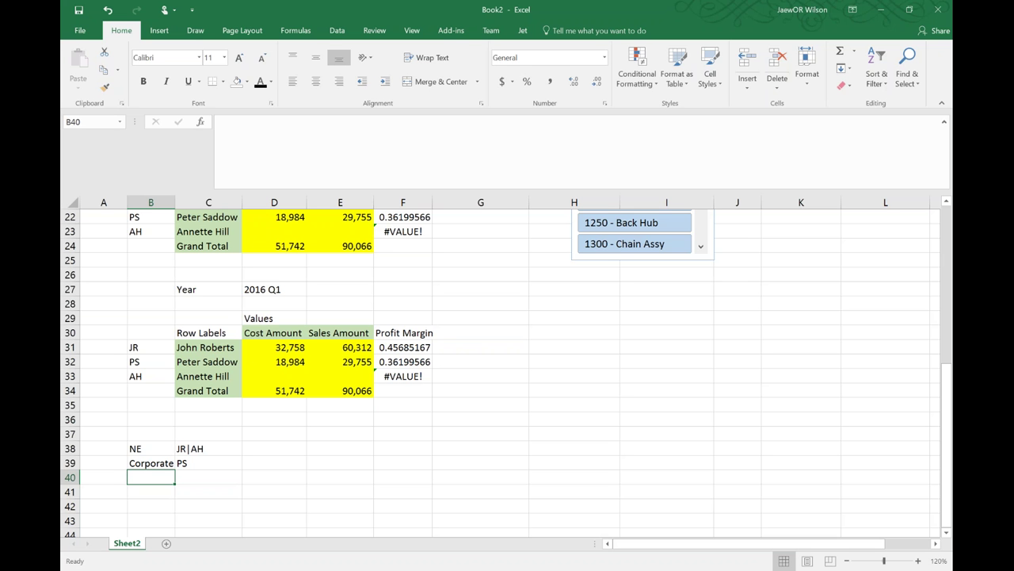
- Look over the NE and Corporate group notes below the table
left_click(151, 463)
left_click(208, 449)
key("shift+Left")
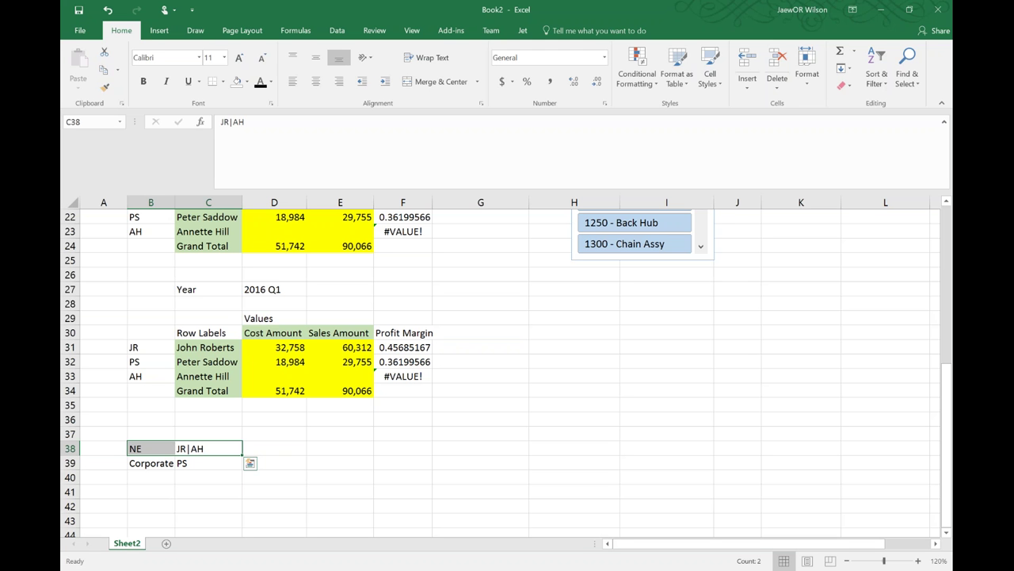
left_click(148, 449)
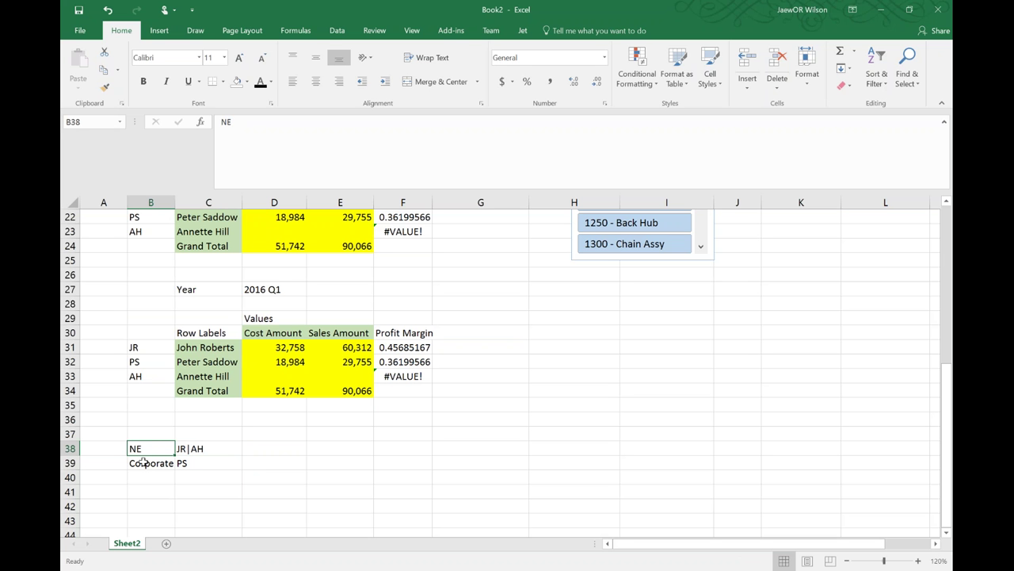
left_click(142, 422)
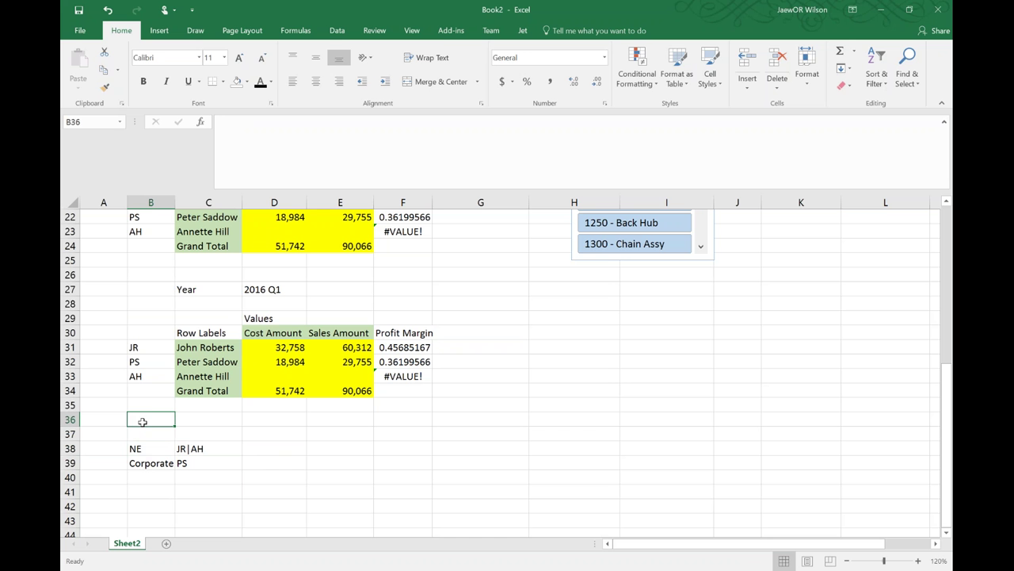
left_click_drag(131, 417, 230, 478)
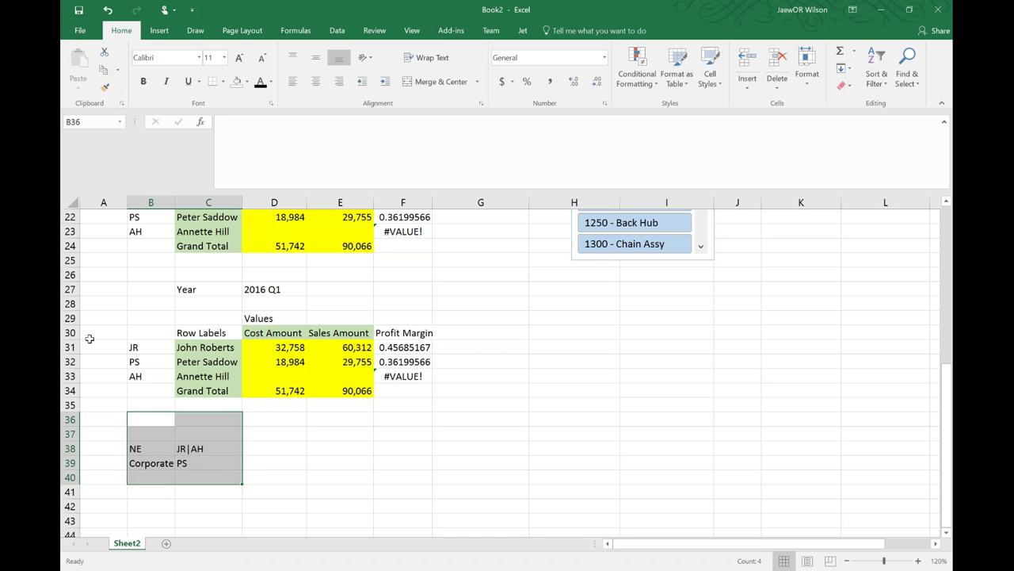
left_click_drag(73, 362, 70, 378)
right_click(70, 378)
left_click(96, 464)
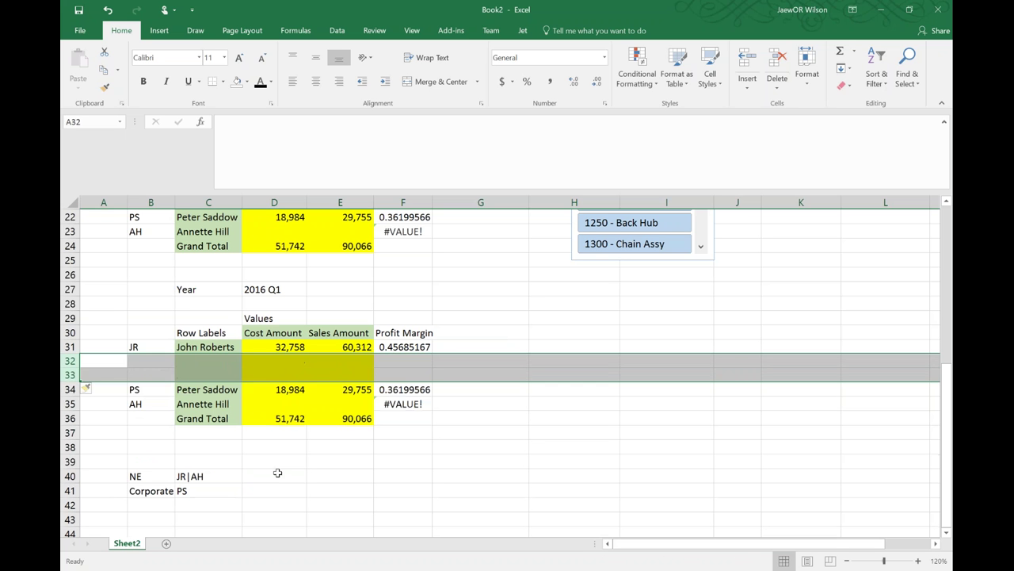
left_click(276, 476)
left_click(162, 389)
left_click_drag(161, 385, 155, 383)
- Enter JR in B33 and AH in B34, then check the row 33–34 cube formulas
left_click(149, 375)
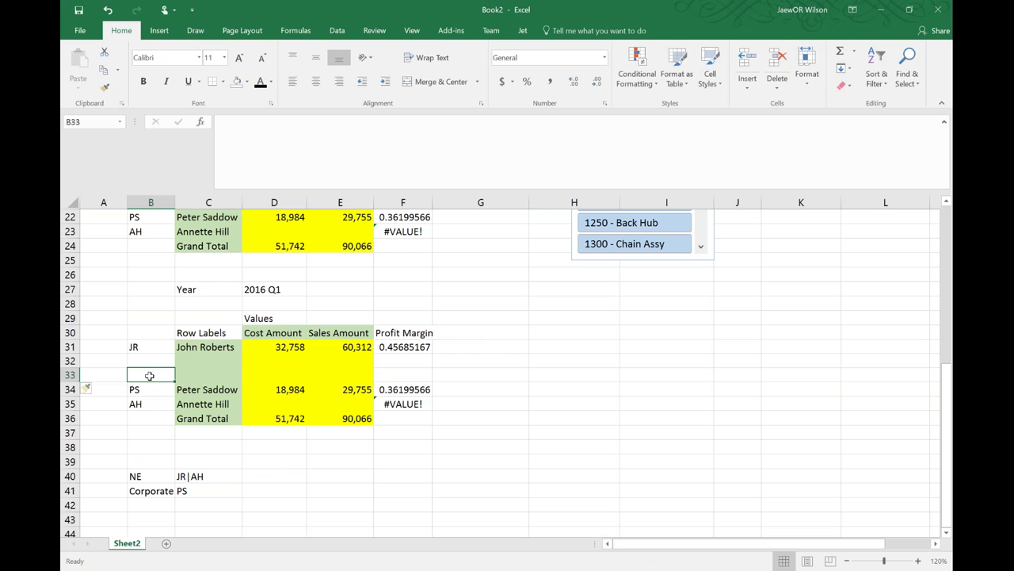
type("JR")
key("Return")
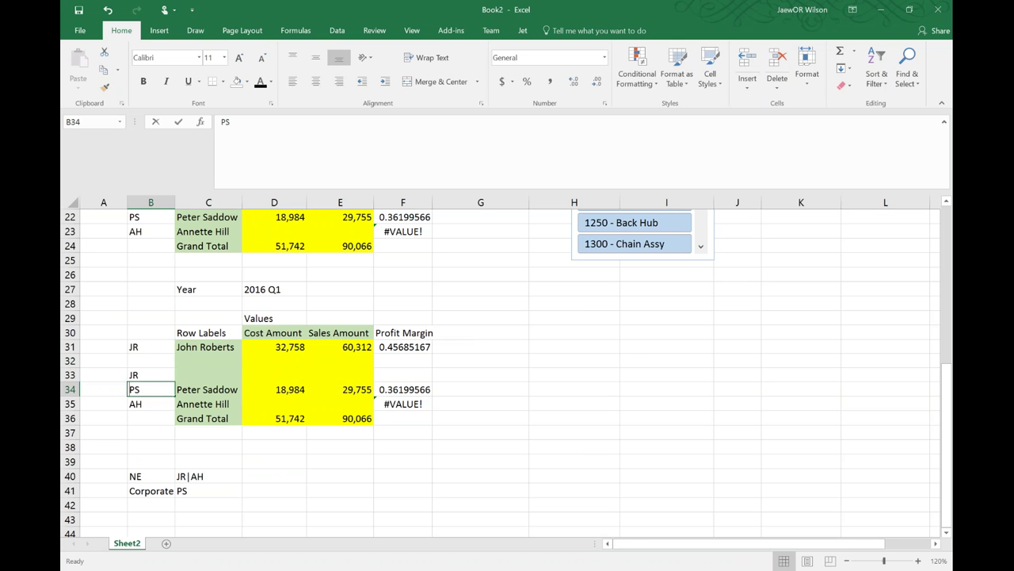
type("AH")
key("Return")
left_click_drag(208, 390, 274, 389)
left_click(151, 389)
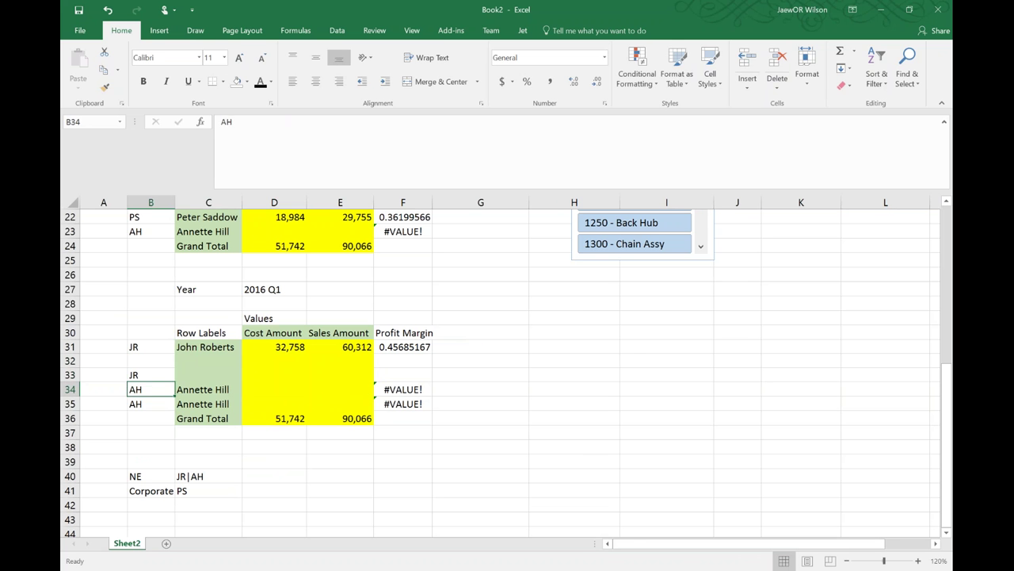
left_click(150, 374)
left_click_drag(208, 375, 402, 389)
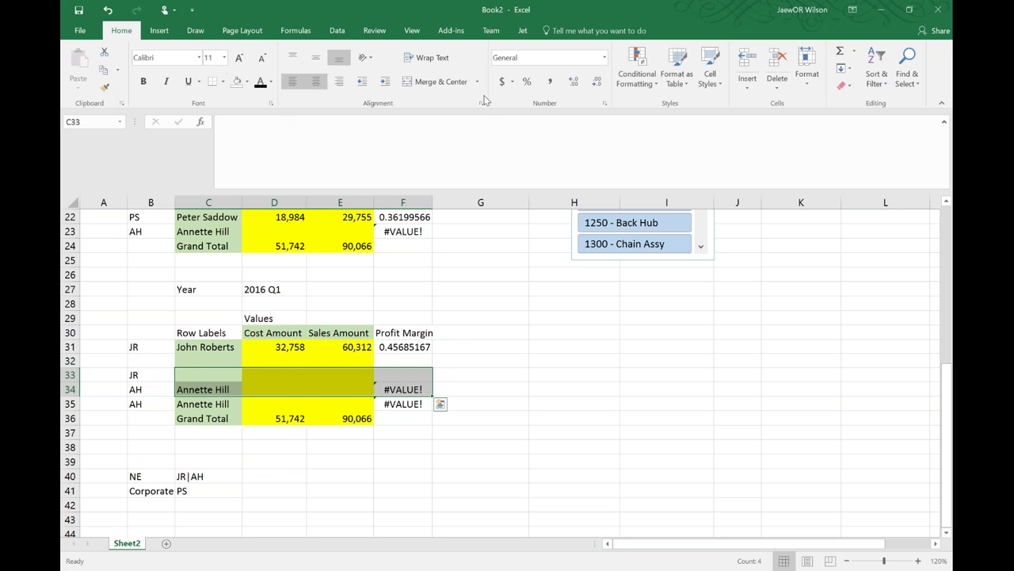
- Clear all contents and formatting from C33:F34
left_click(842, 84)
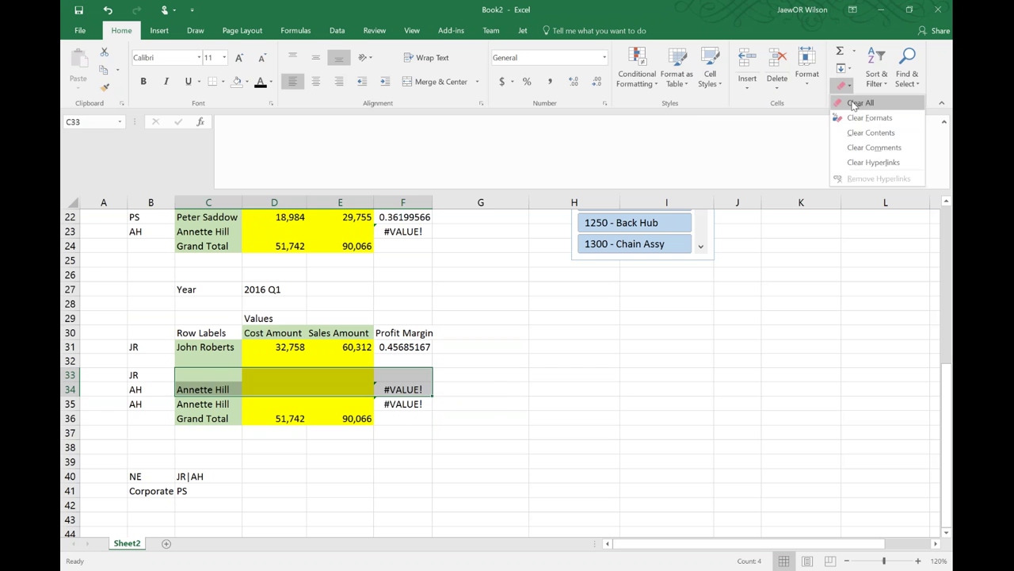
left_click(867, 102)
left_click(574, 417)
left_click(166, 401)
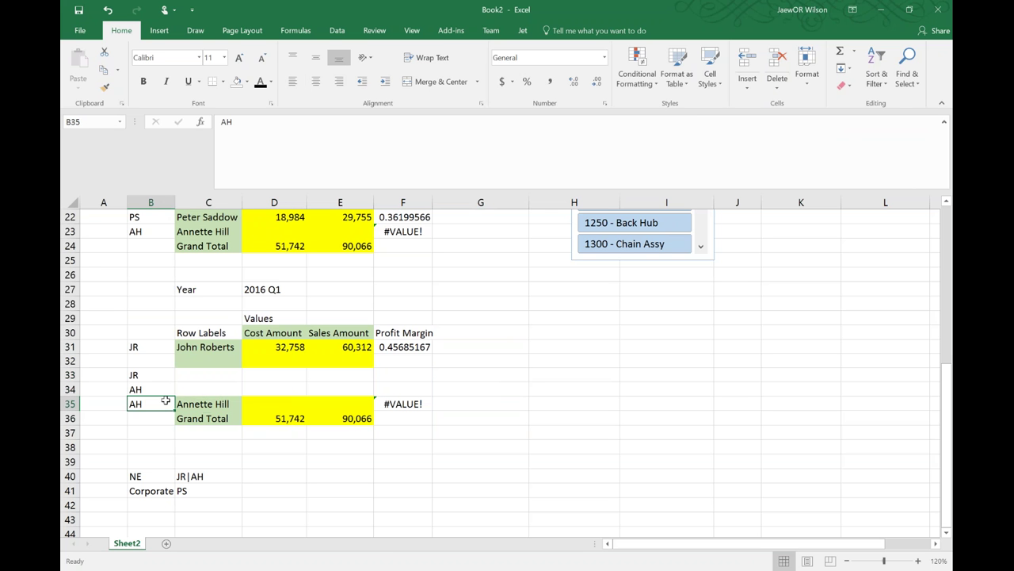
left_click(157, 375)
left_click(188, 396)
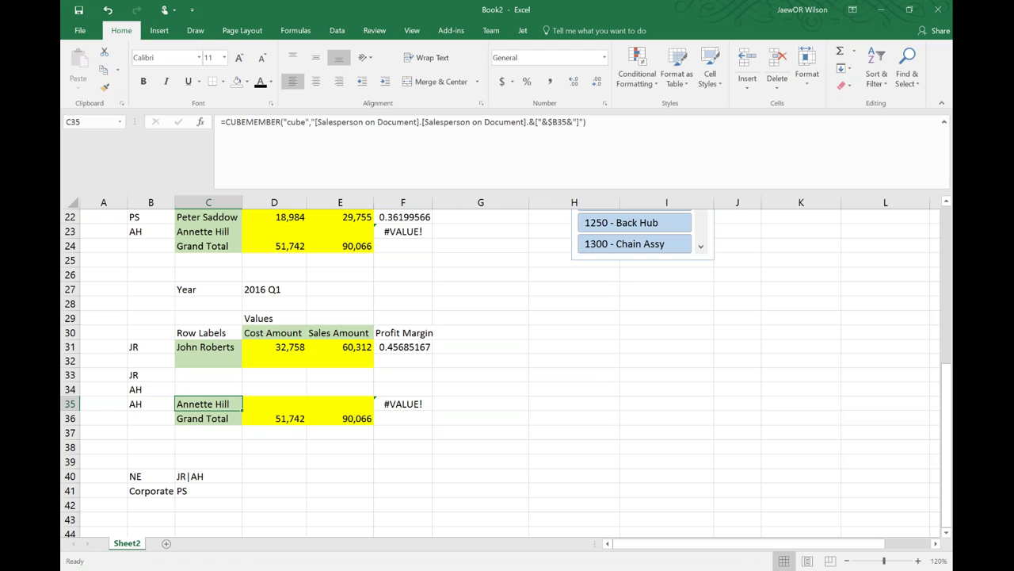
key("ctrl+c")
key("Up")
key("Up")
key("ctrl+v")
key("shift+Down")
key("ctrl+v")
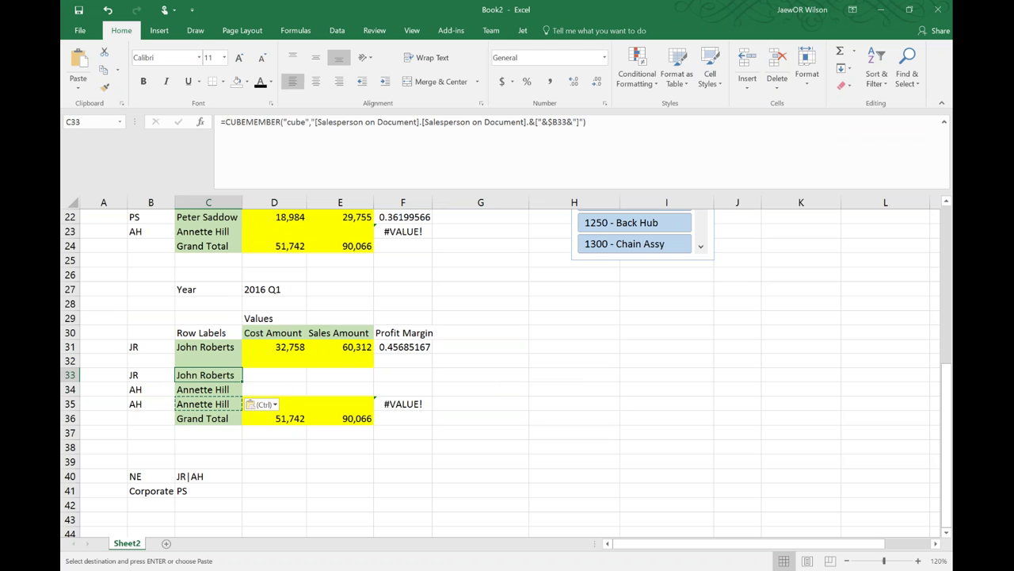
key("F2")
key("Return")
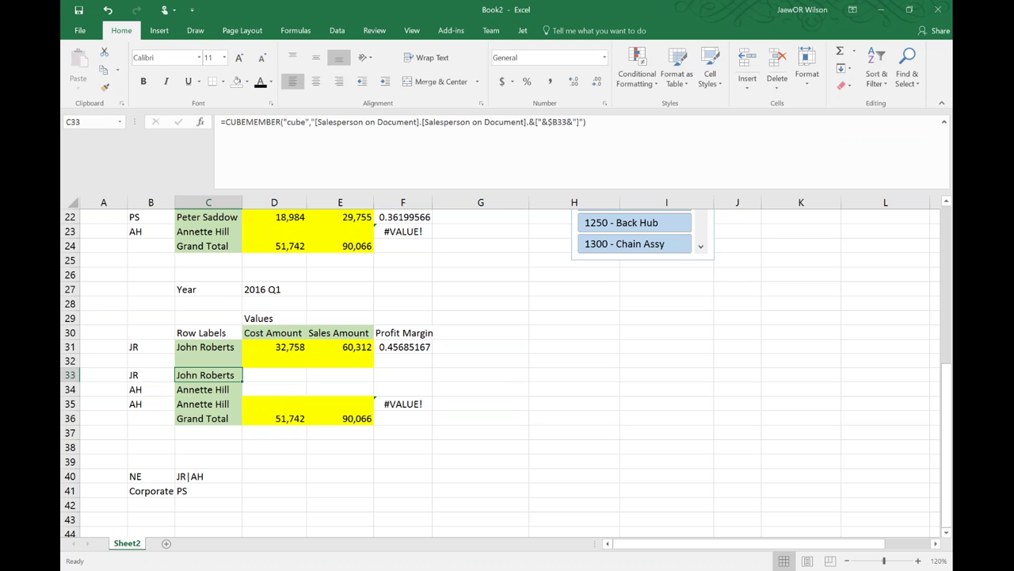
key("F2")
key("Return")
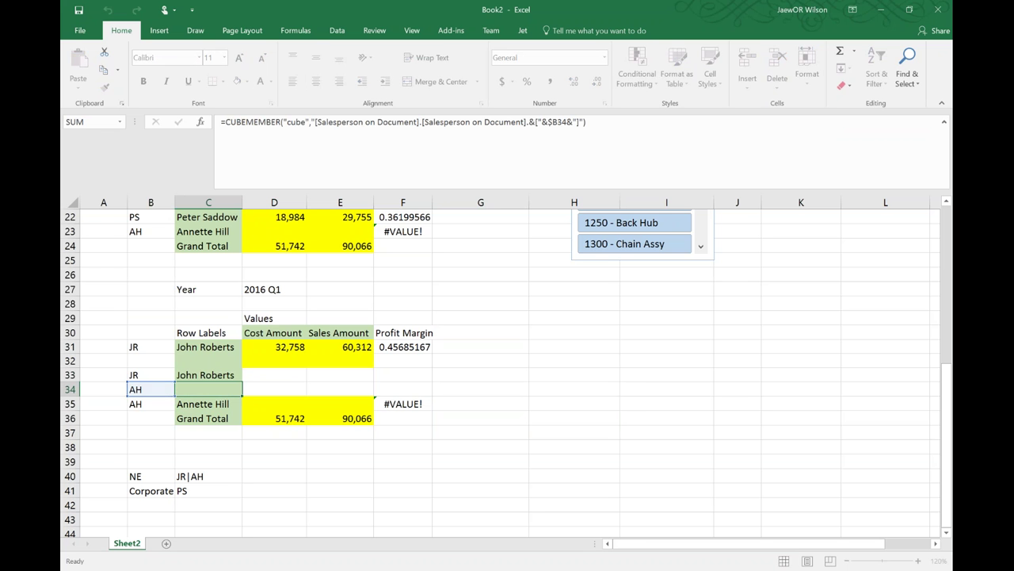
- Empty B35 and give C35 a blue fill
key("Left")
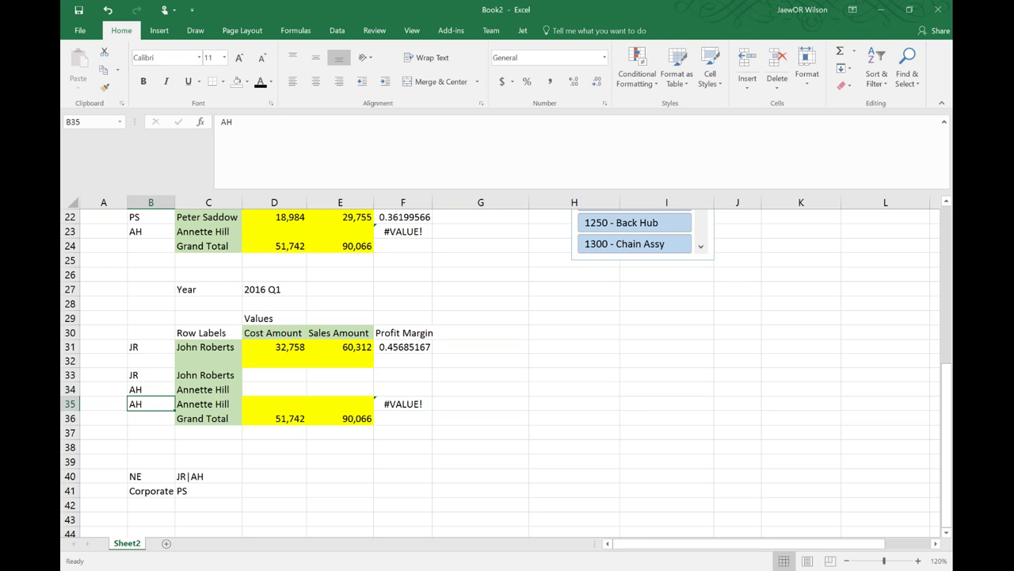
key("Right")
key("Left")
key("Delete")
key("Right")
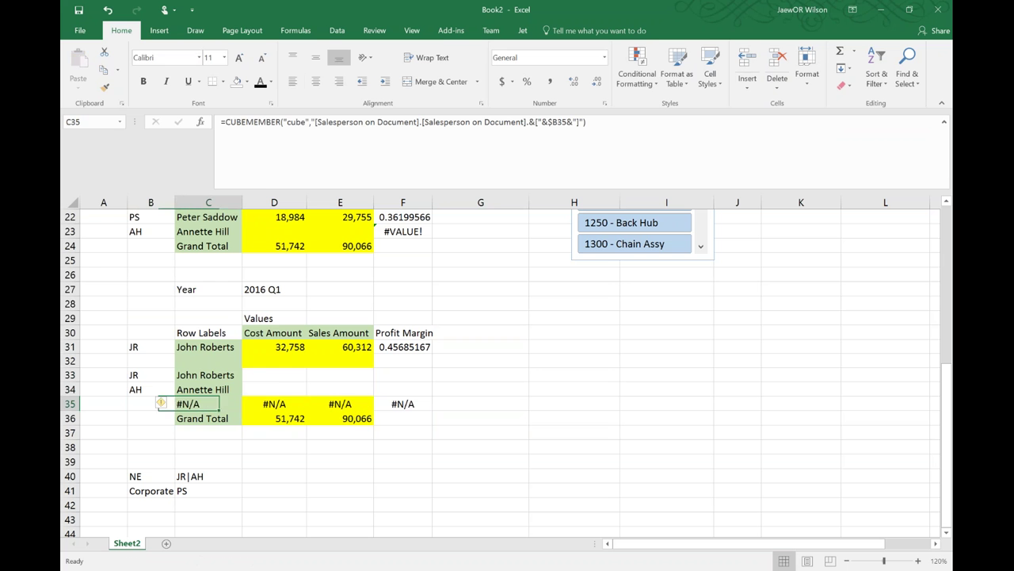
left_click(248, 89)
left_click(294, 131)
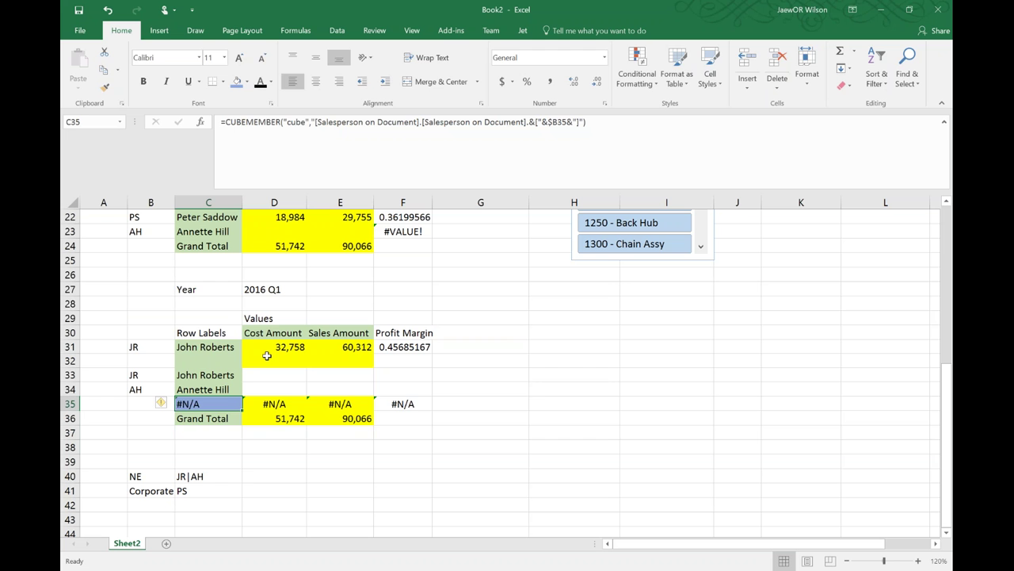
- Enter =CUBESET("cube",(C33,C34),"NE Custom Group") in C35 and accept the suggested correction
type("=cubeset")
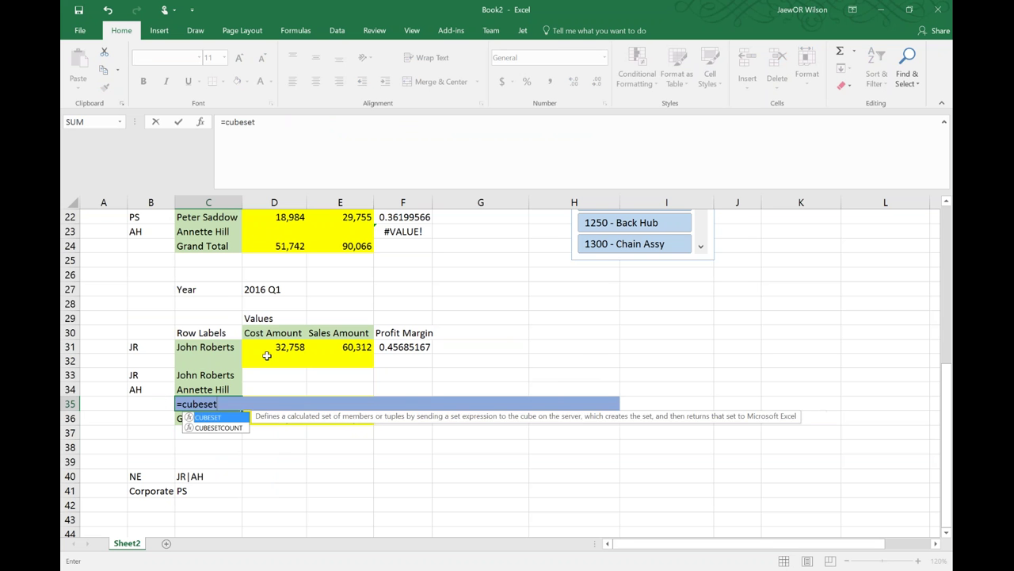
type("(")
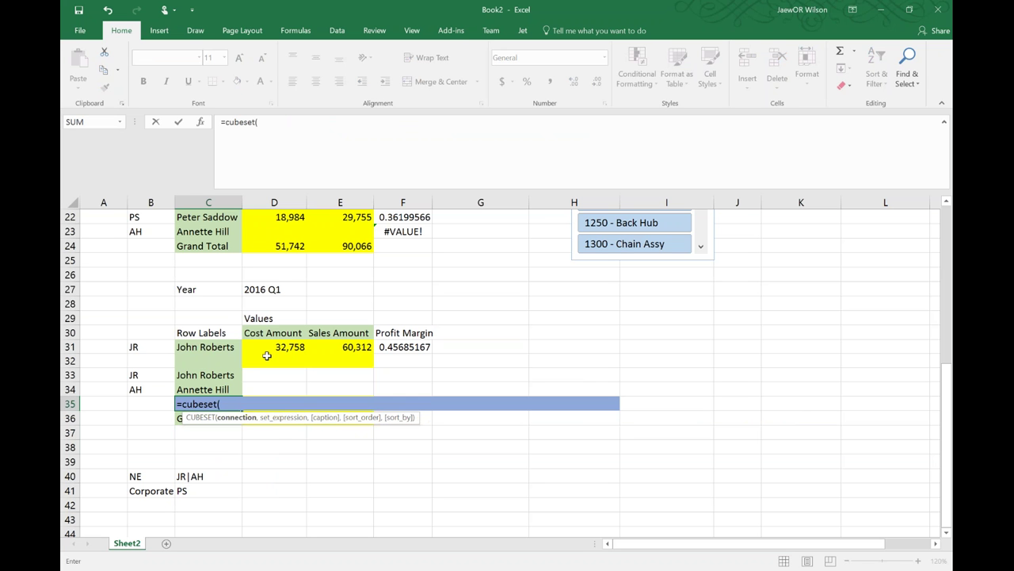
type("\"cube\",")
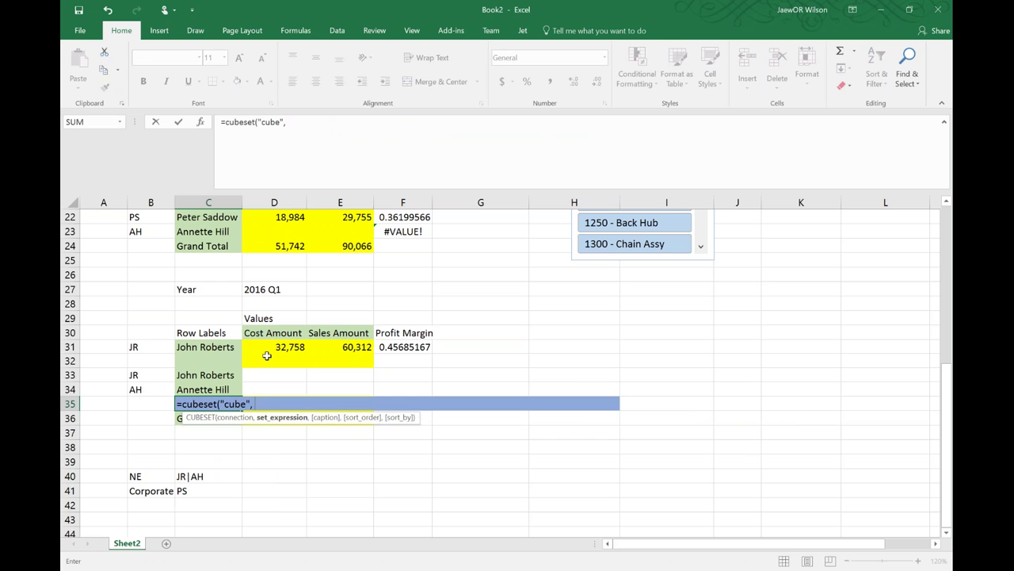
type(" (")
left_click(207, 376)
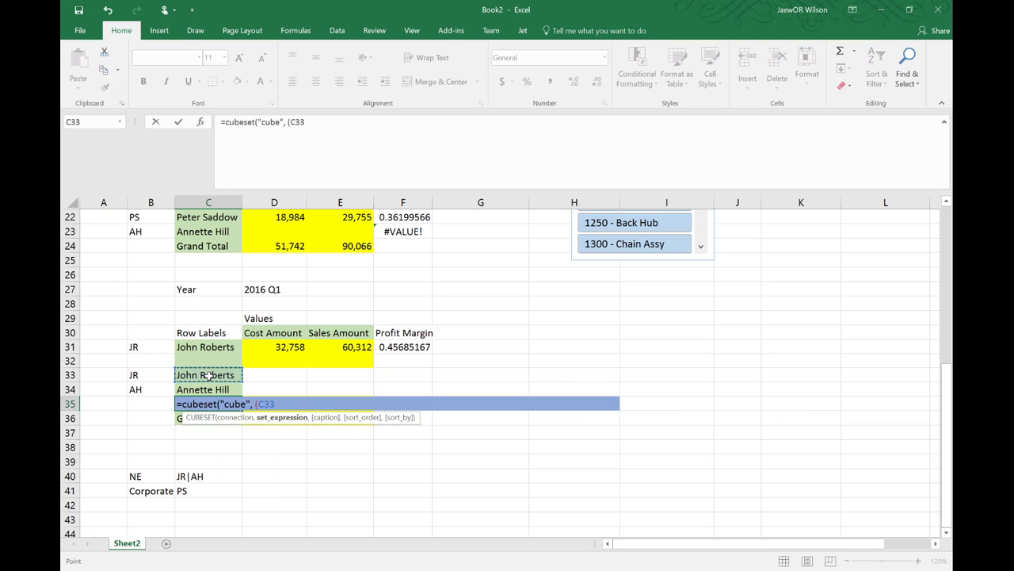
type(",")
left_click(208, 390)
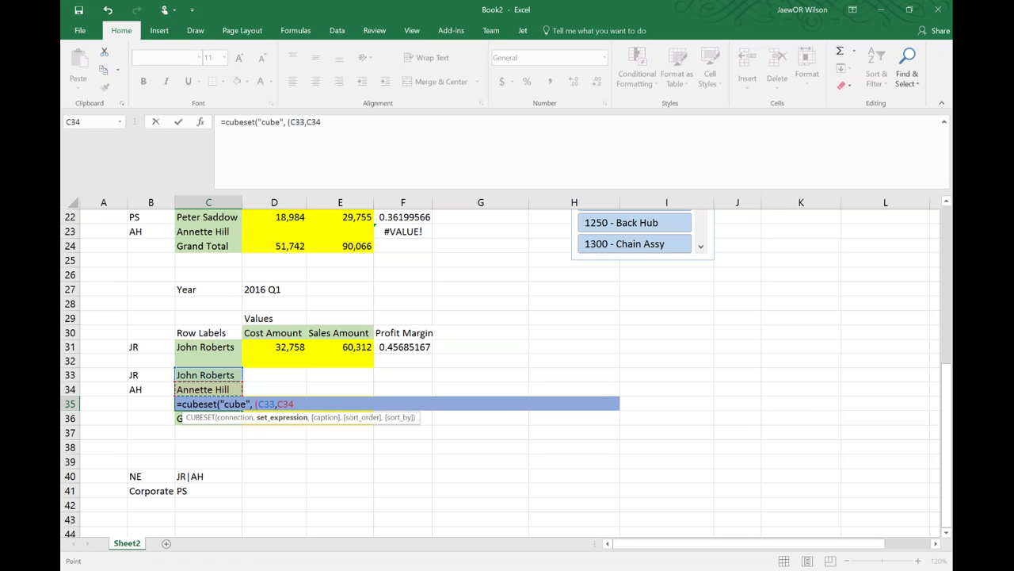
type("), \"NE Custom Group\"")
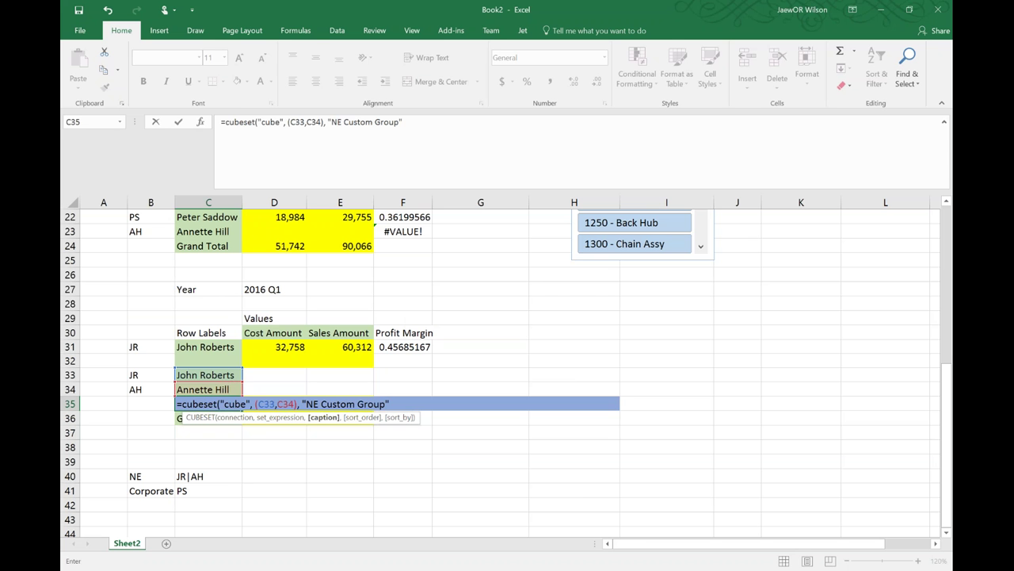
key("Return")
key("Return")
left_click(208, 404)
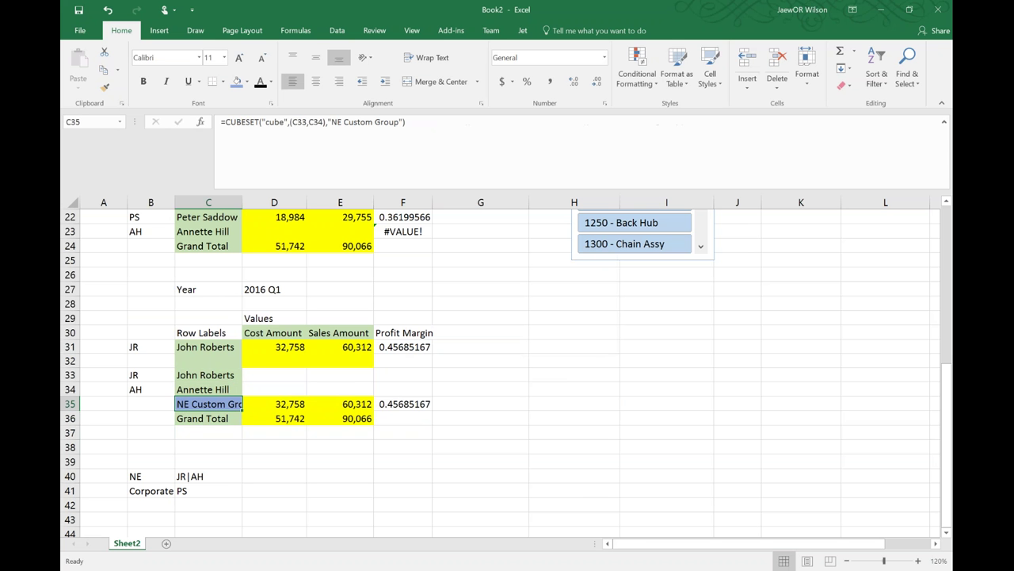
- Widen column C to fit NE Custom Group and re-commit D35's CUBEVALUE with the $C35 set
left_click_drag(243, 202, 268, 202)
left_click_drag(237, 404, 253, 404)
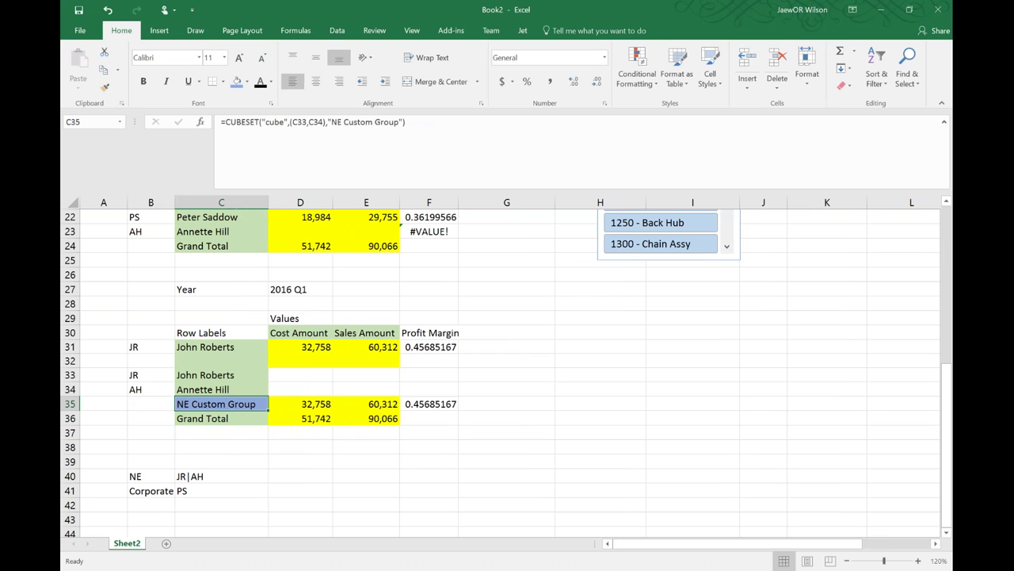
left_click(300, 404)
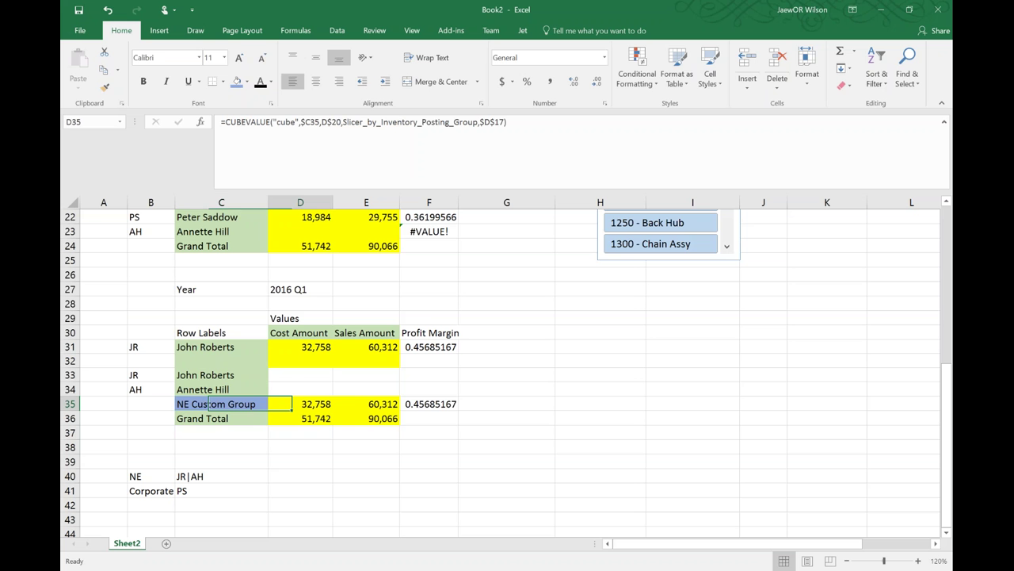
key("F2")
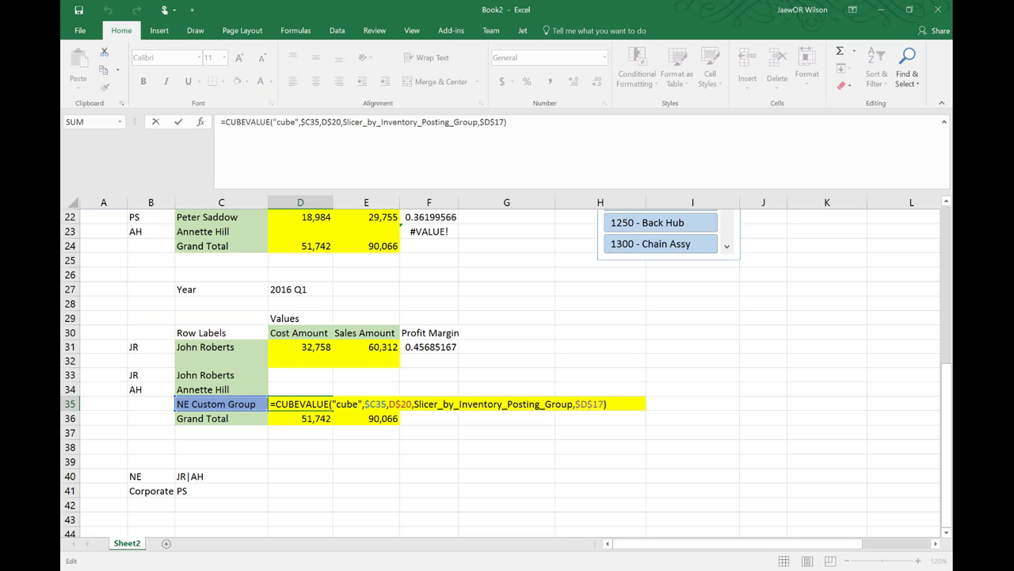
double_click(375, 403)
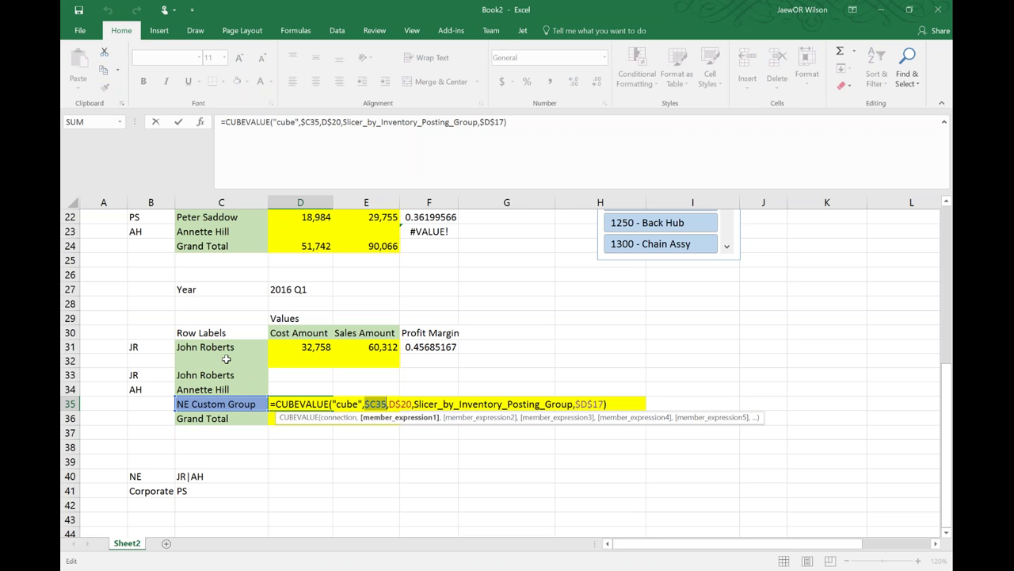
key("ctrl+Return")
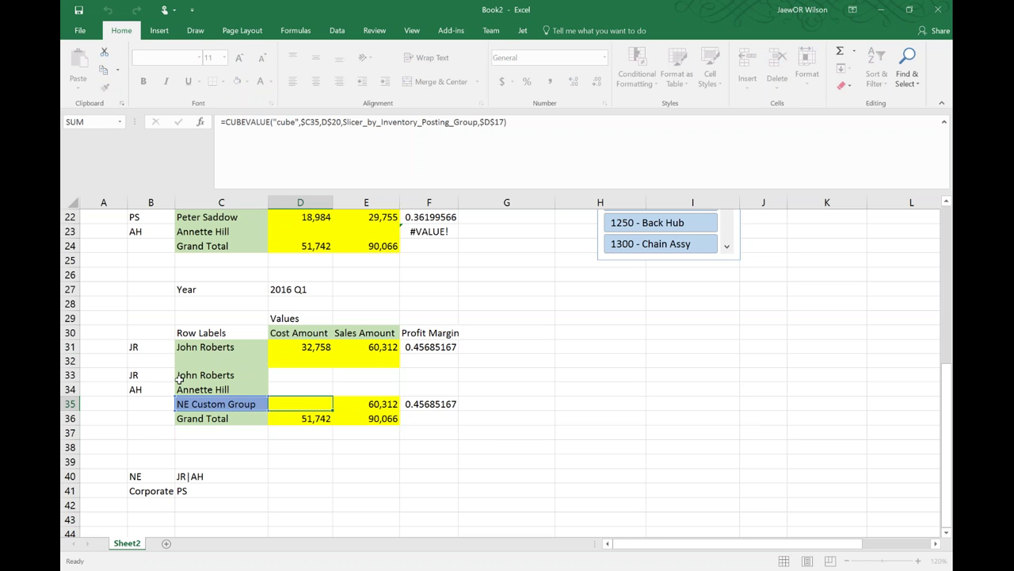
left_click_drag(73, 417, 73, 433)
- Insert two blank rows above Grand Total and enter the PS code in B36
right_click(72, 418)
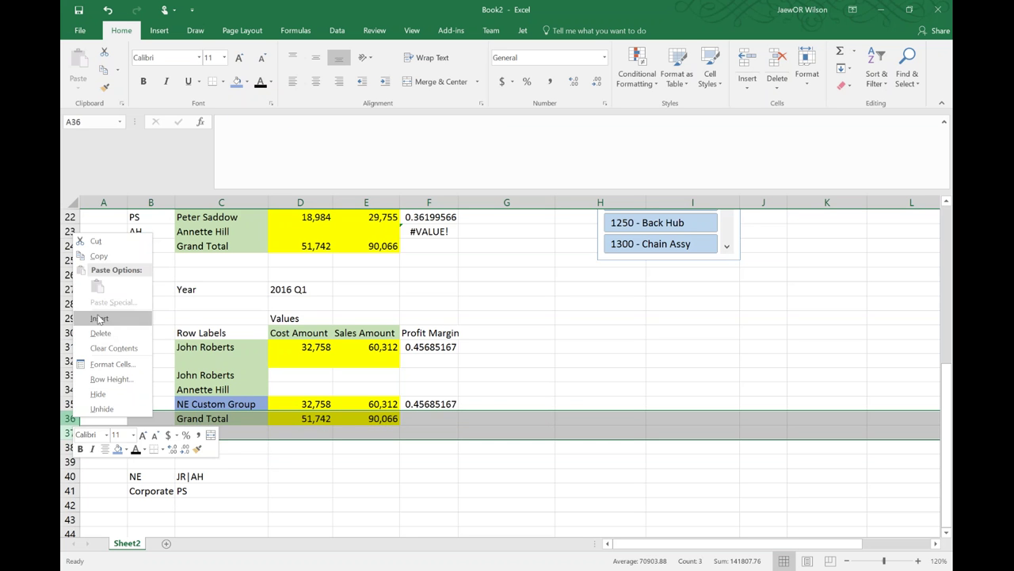
left_click(99, 317)
left_click_drag(228, 417, 228, 433)
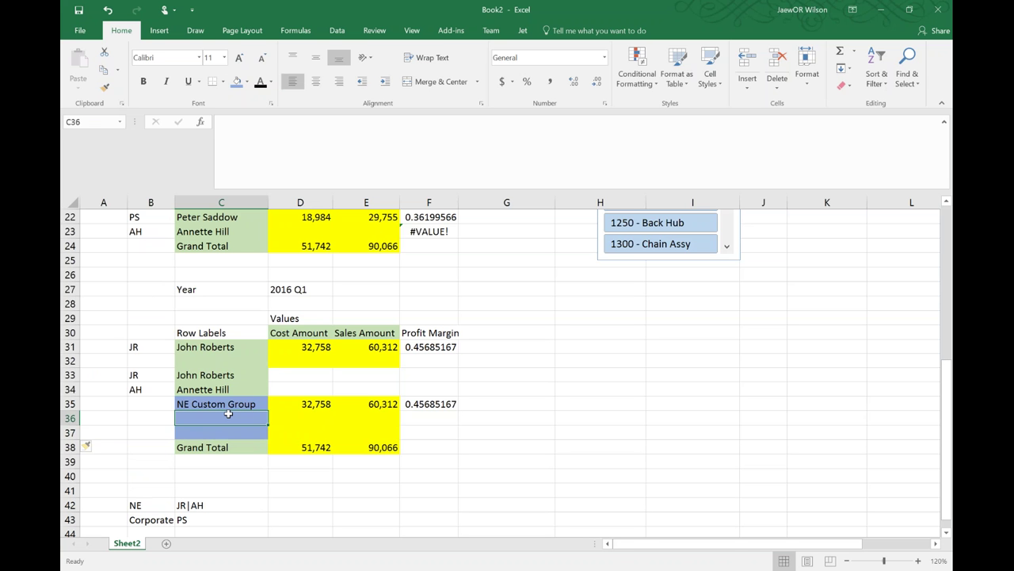
left_click_drag(135, 374, 214, 376)
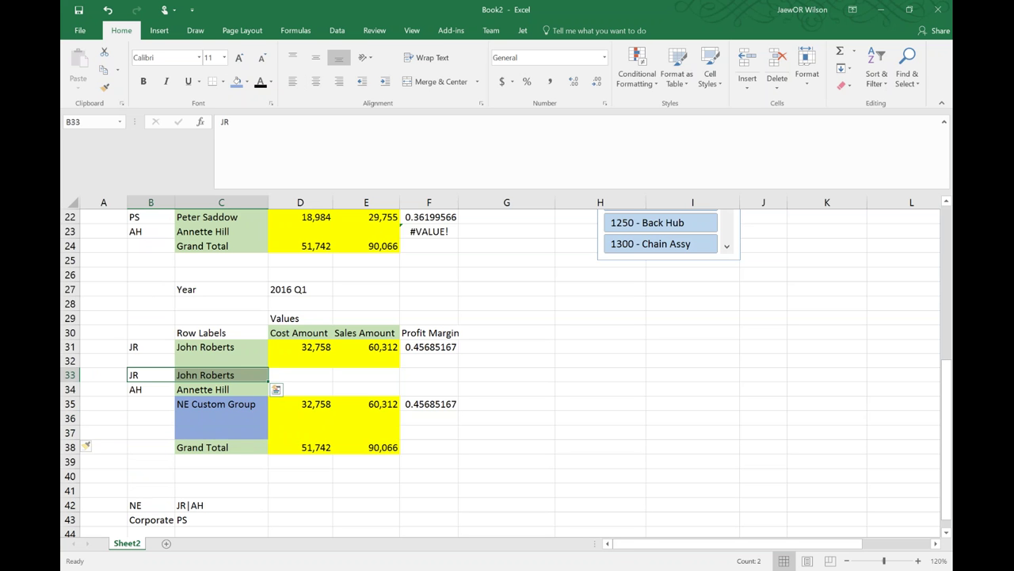
key("ctrl+c")
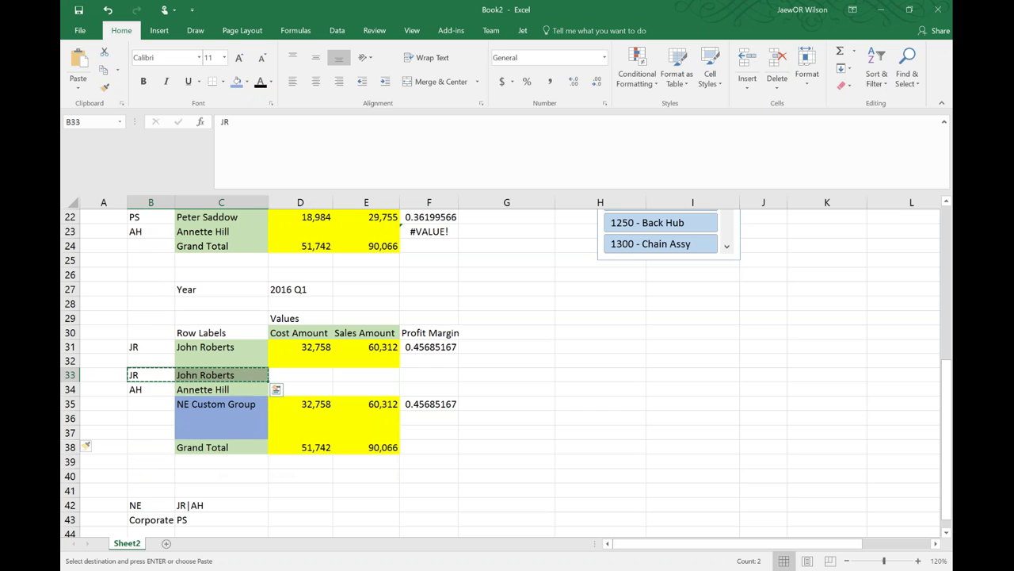
key("Down")
key("Down")
key("Down")
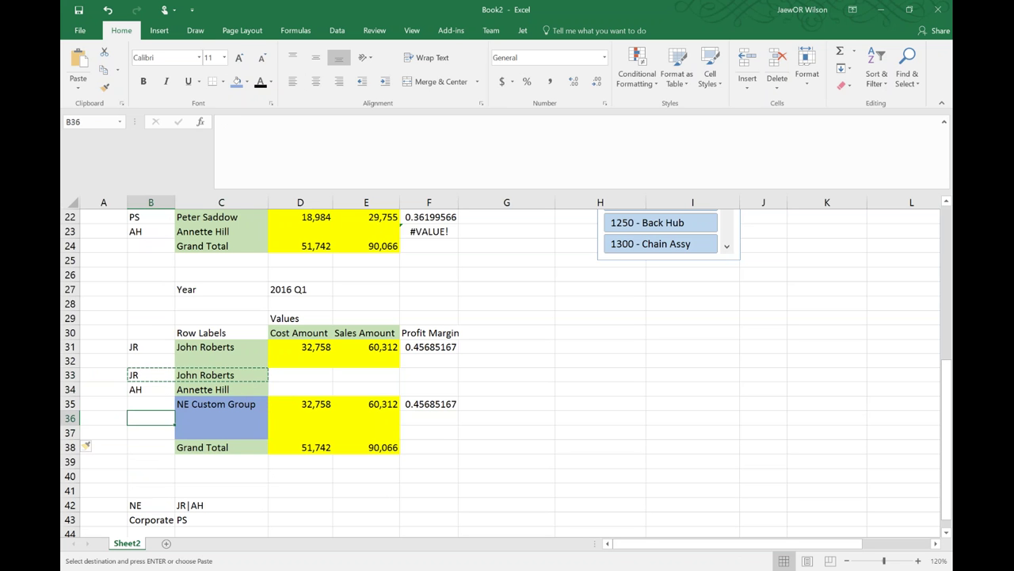
type("PS")
key("Tab")
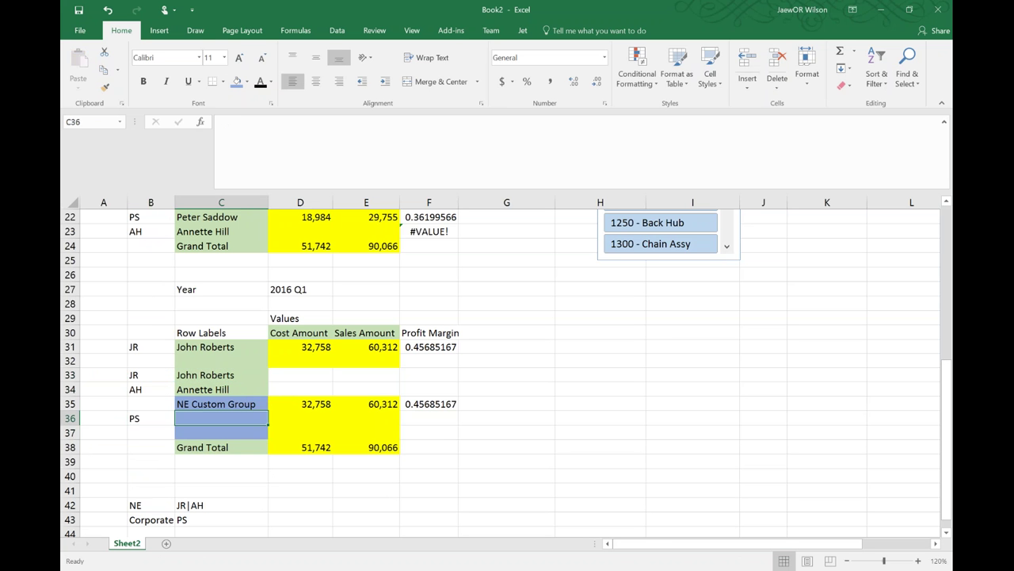
- Enter =CUBEMEMBER("cube","[Salesperson on Document].[Salesperson on Document].&["&B36&"]") in C36
type("=cube")
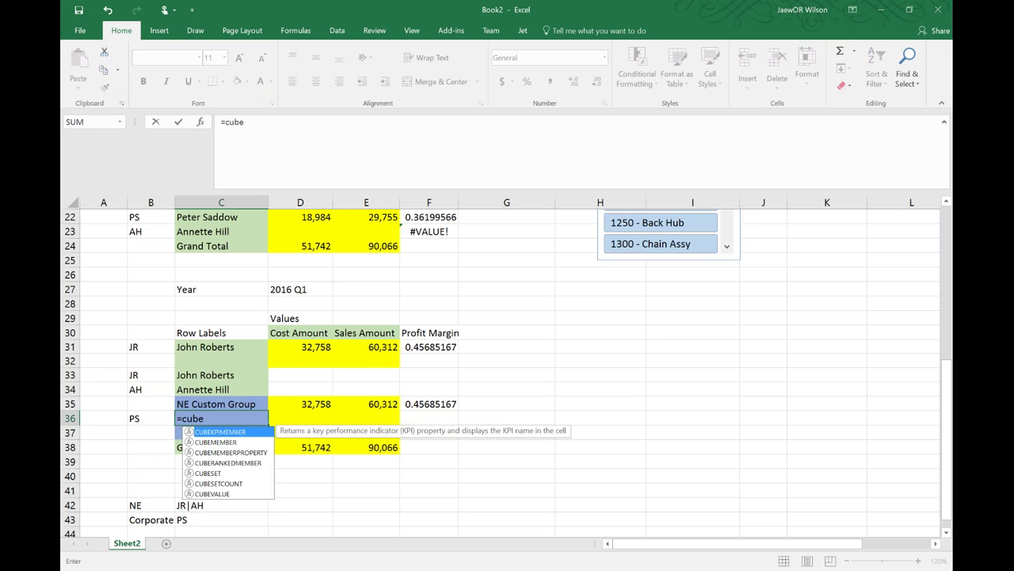
type("me(")
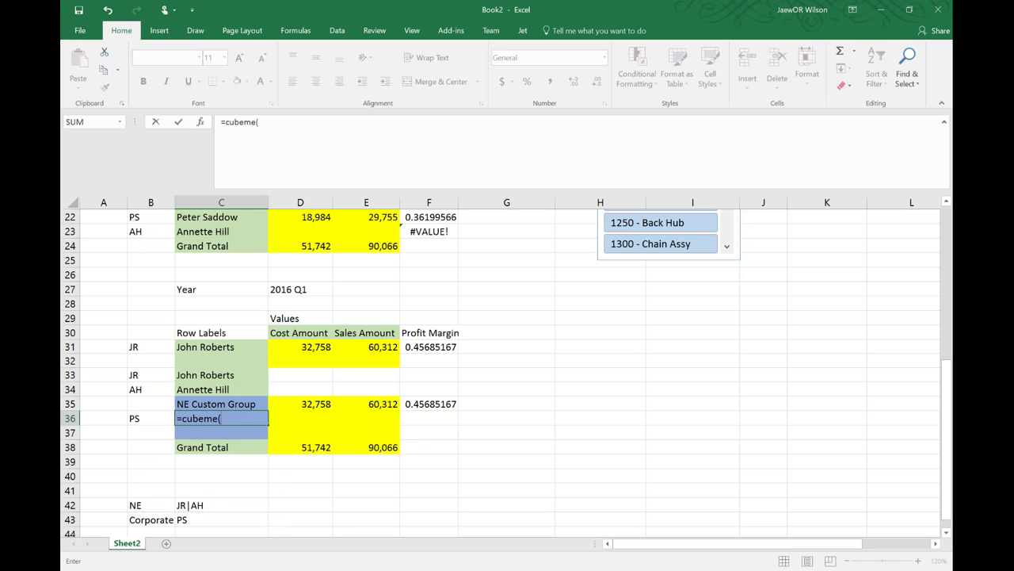
key("Tab")
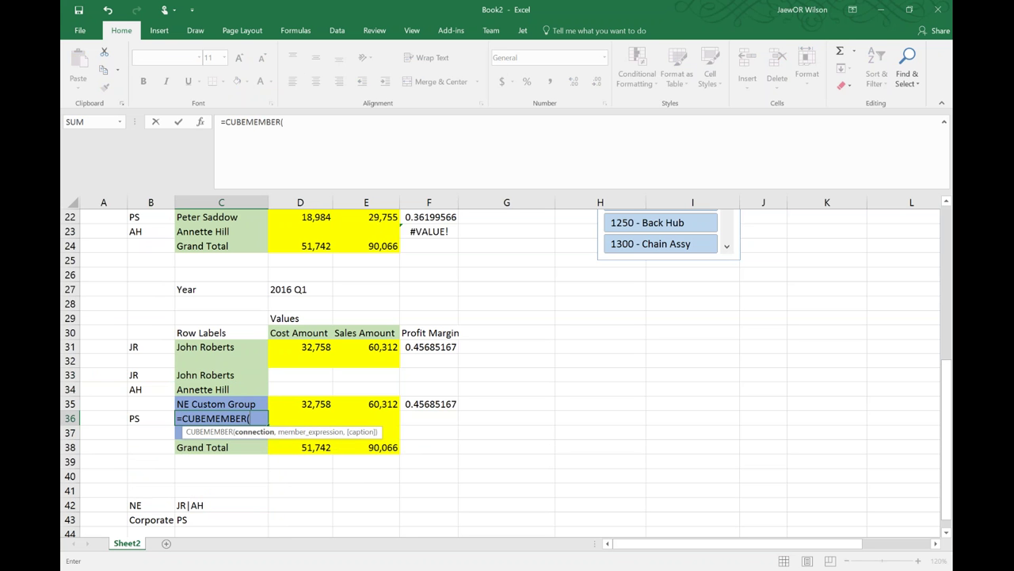
type("\"cube\",")
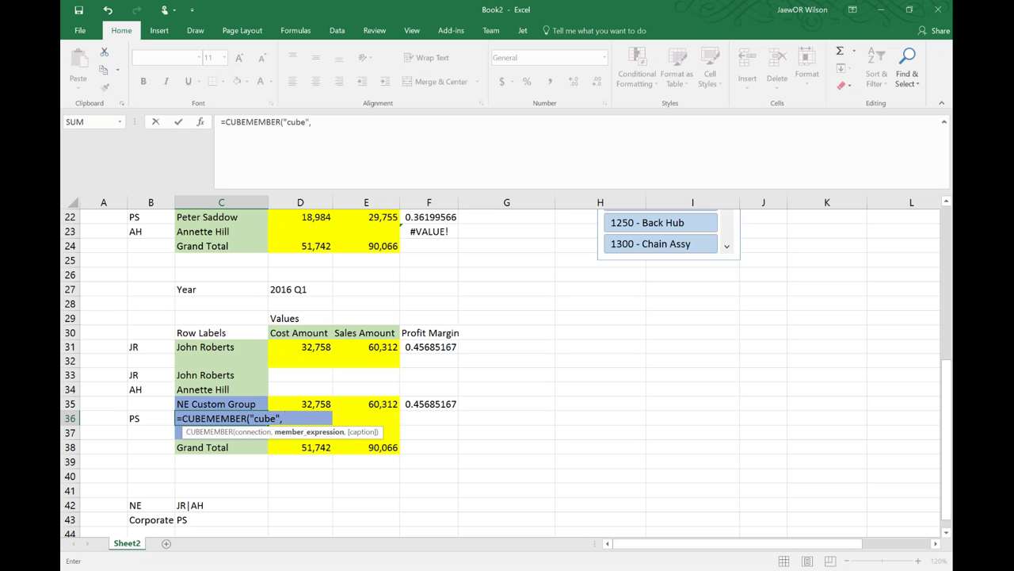
type(" \"[")
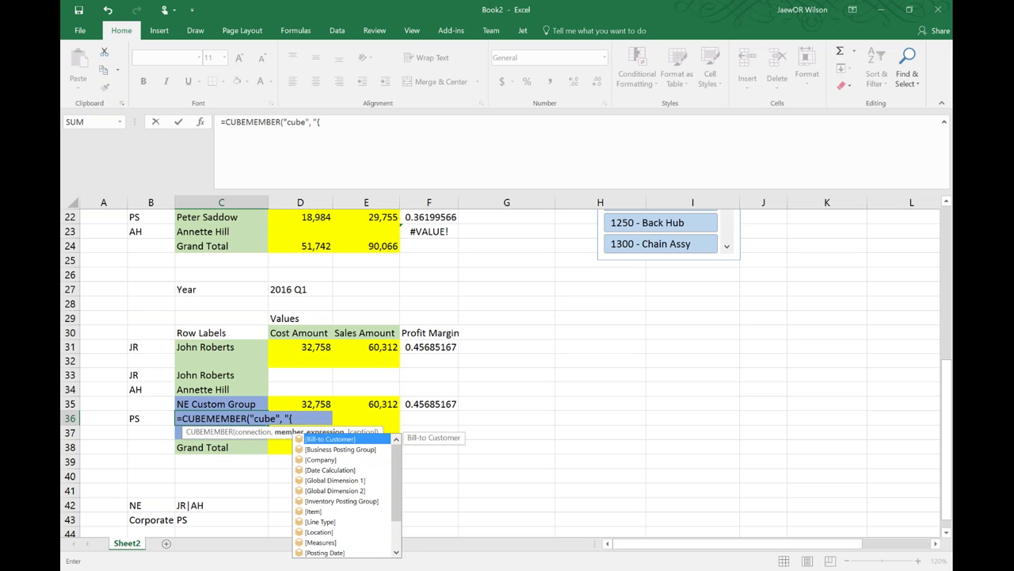
type("sales")
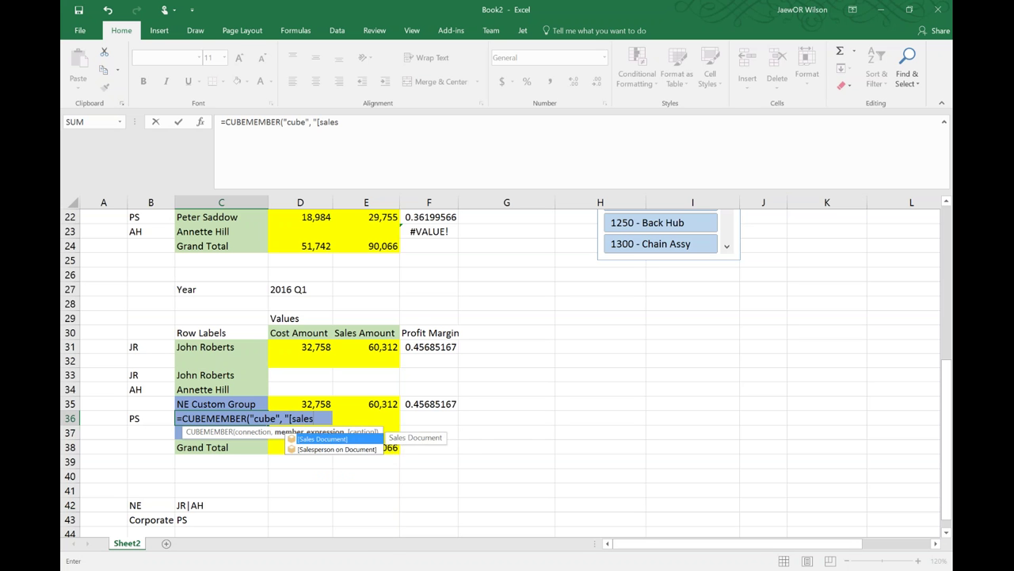
key("Down")
key("Tab")
type(".")
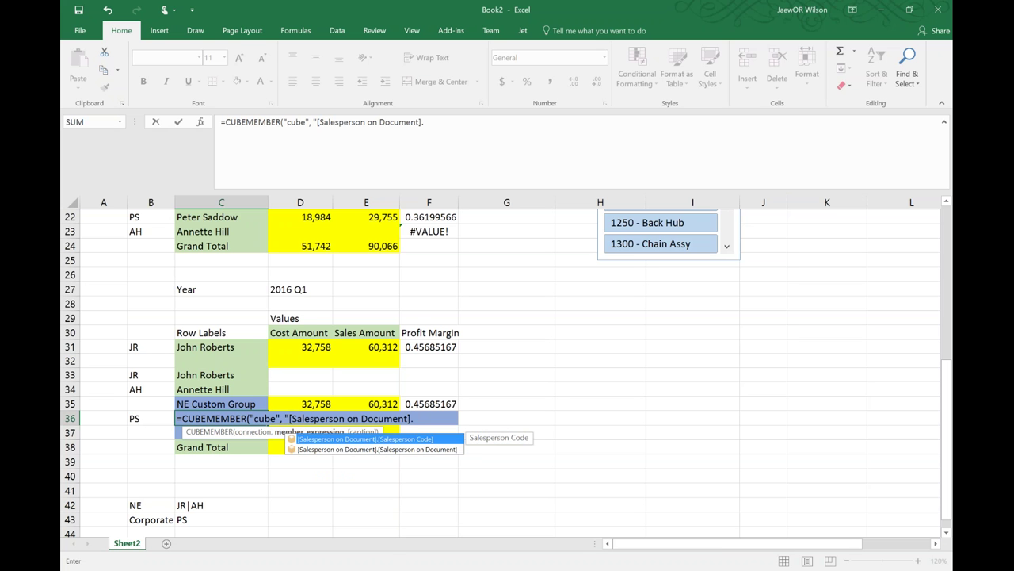
key("Down")
key("Tab")
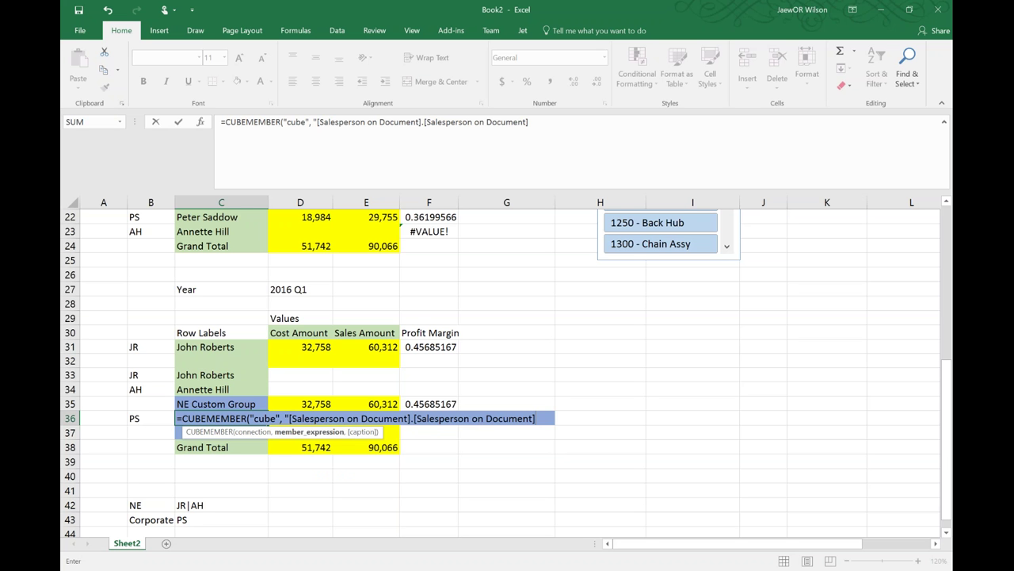
type(".&[\"&")
left_click(151, 418)
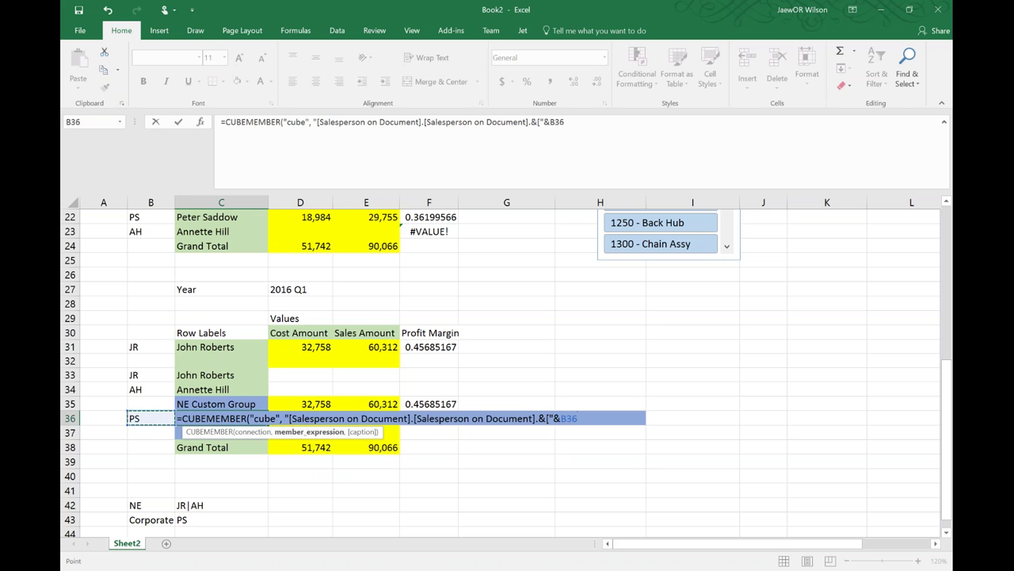
type("&\"]\")")
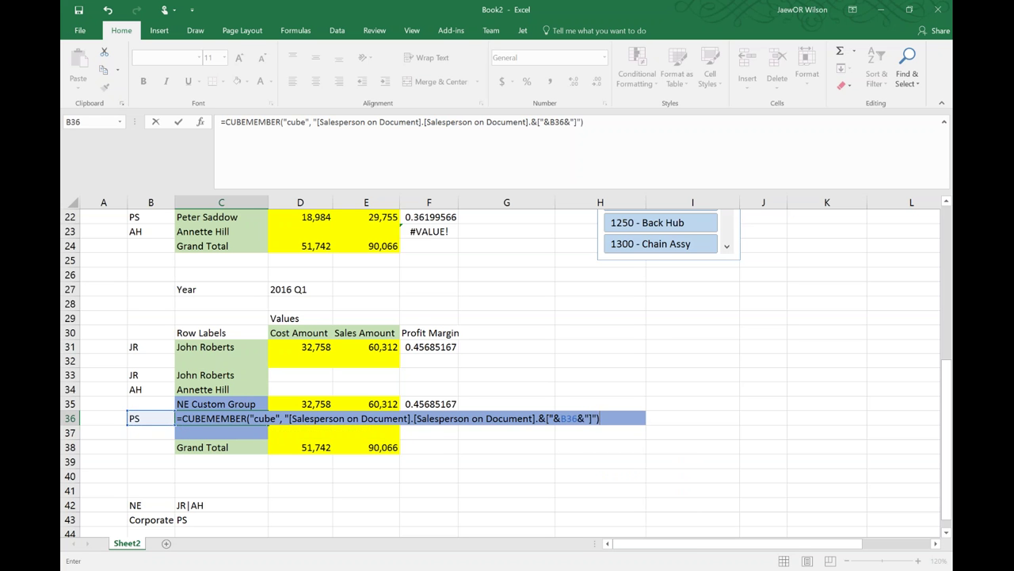
key("Return")
- Compare C36's new formula with the C33 member and the C35 NE CUBESET
key("Right")
key("Up")
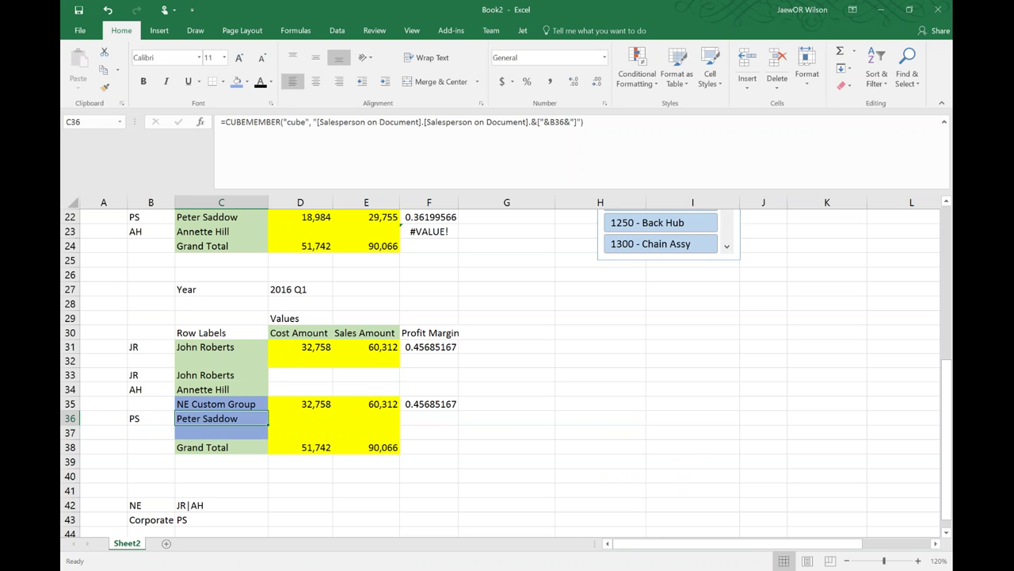
left_click(221, 374)
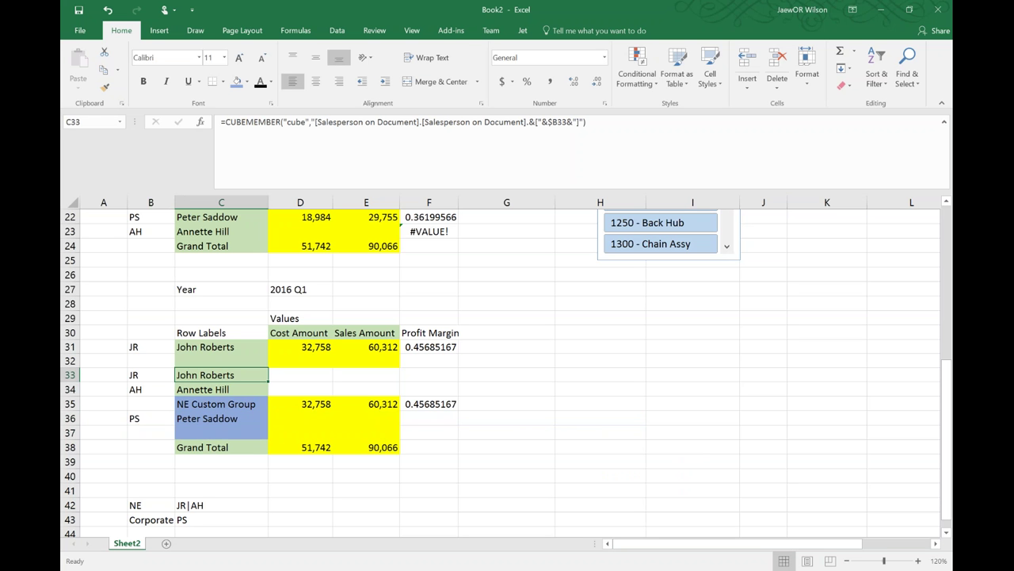
left_click(221, 404)
left_click(221, 419)
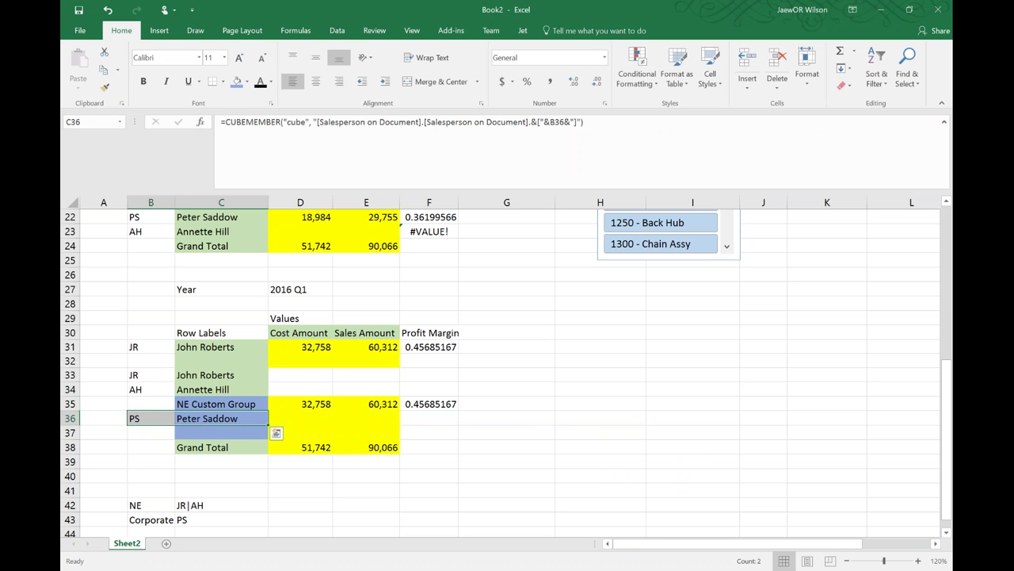
left_click(222, 433)
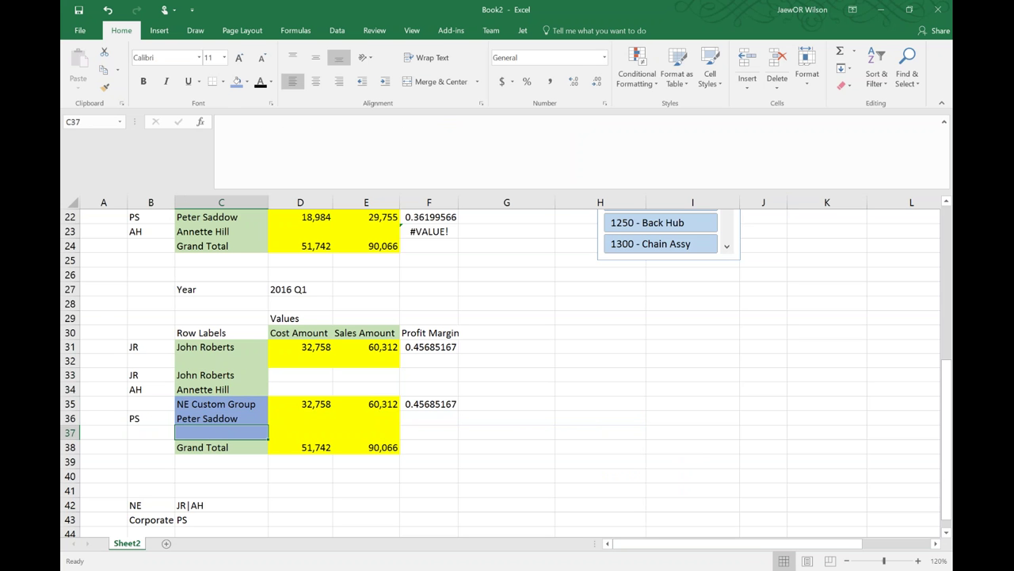
type("=")
key("BackSpace")
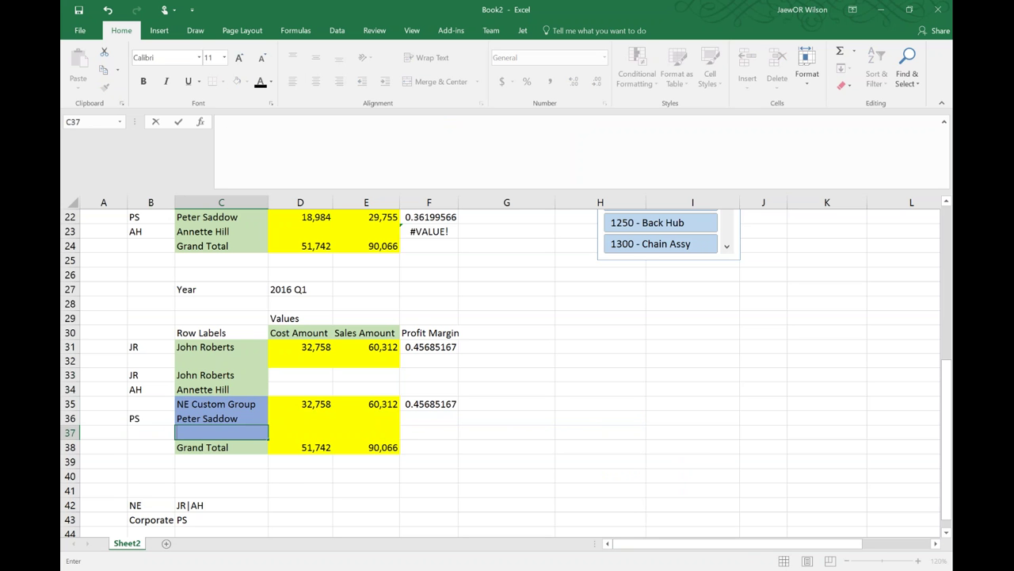
- Enter =CUBESET("cube", C36, "Corporate Custom Group") in C37, fixing the caption's typos
type("=cubeset")
key("Tab")
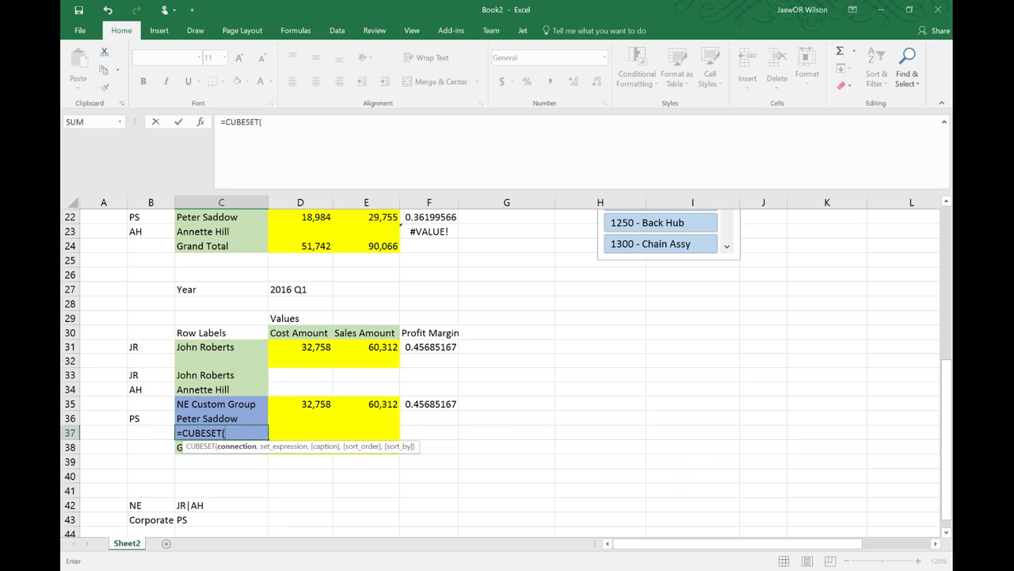
type("\"cube\",")
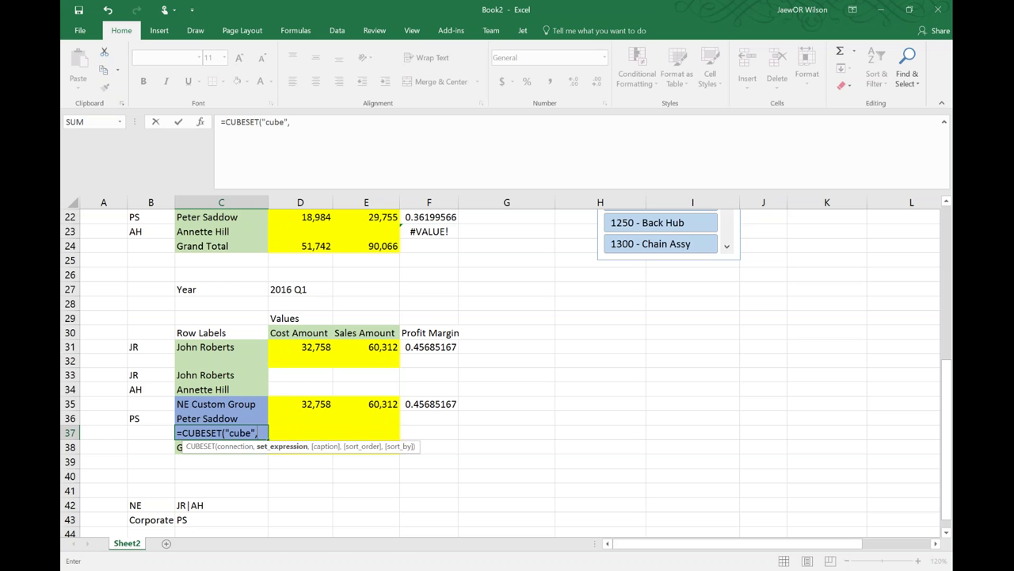
left_click(221, 418)
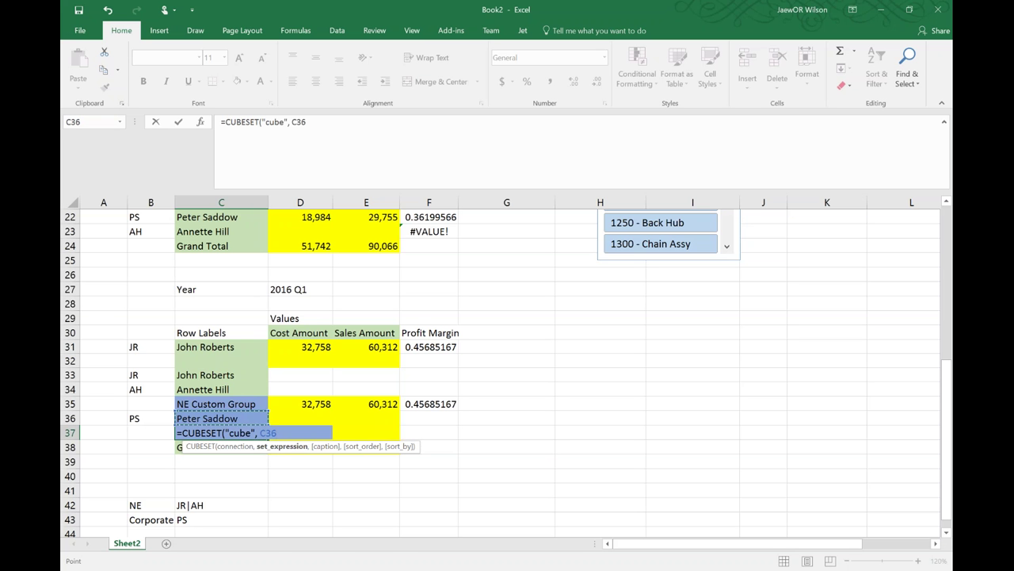
type(",")
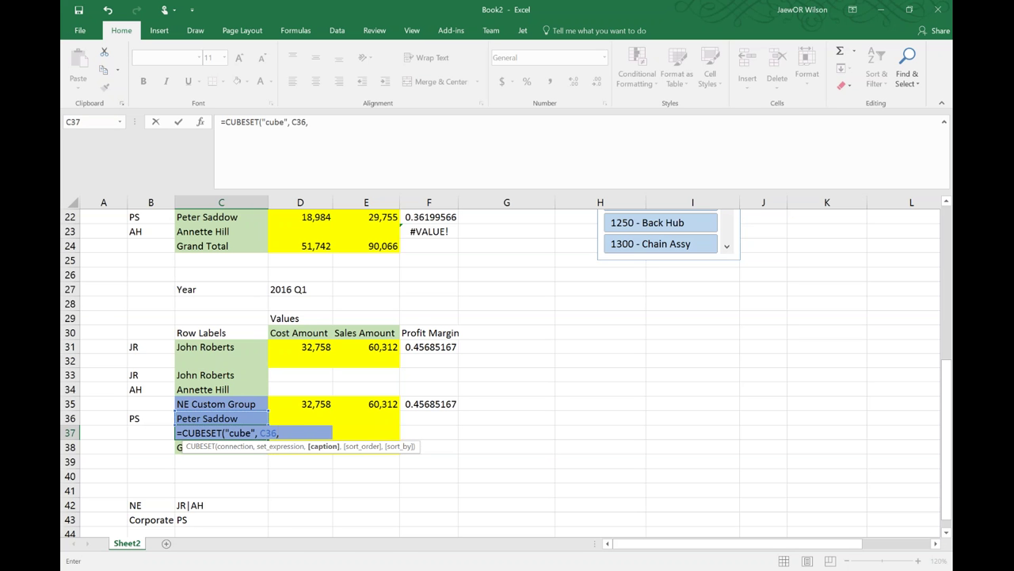
type(" \"Corporate")
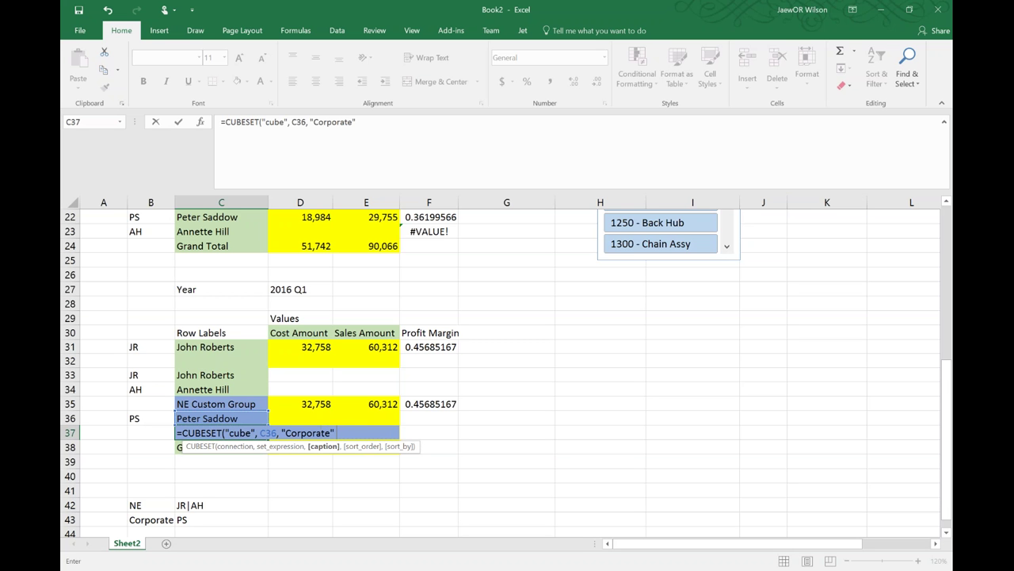
key("BackSpace")
type("Custom Group\")")
key("Return")
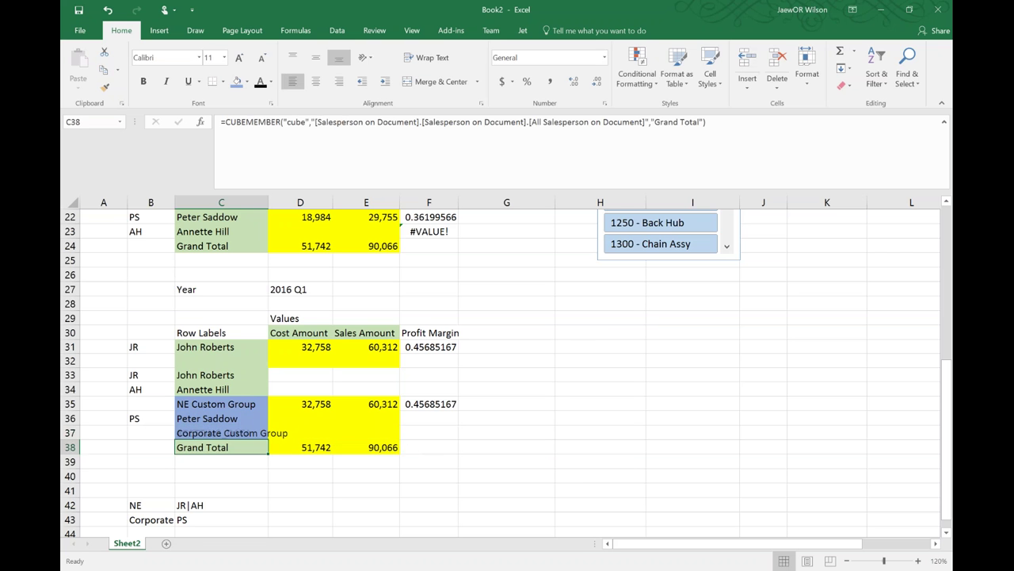
- Copy the NE group's value formulas D35:F35 into D37:F37
left_click(221, 433)
key("Up")
key("Right")
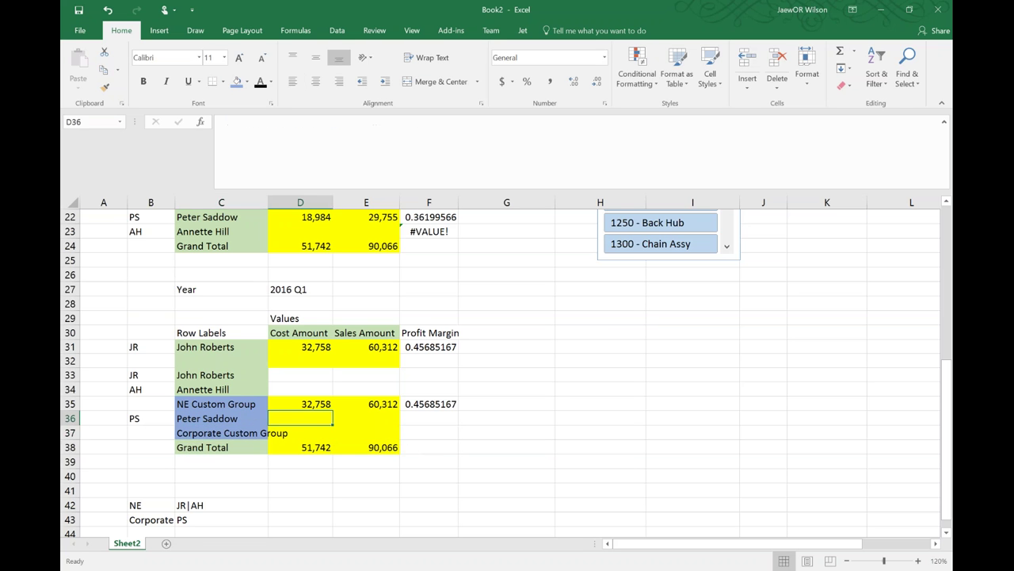
key("Up")
key("shift+Right")
key("shift+Right")
key("ctrl+c")
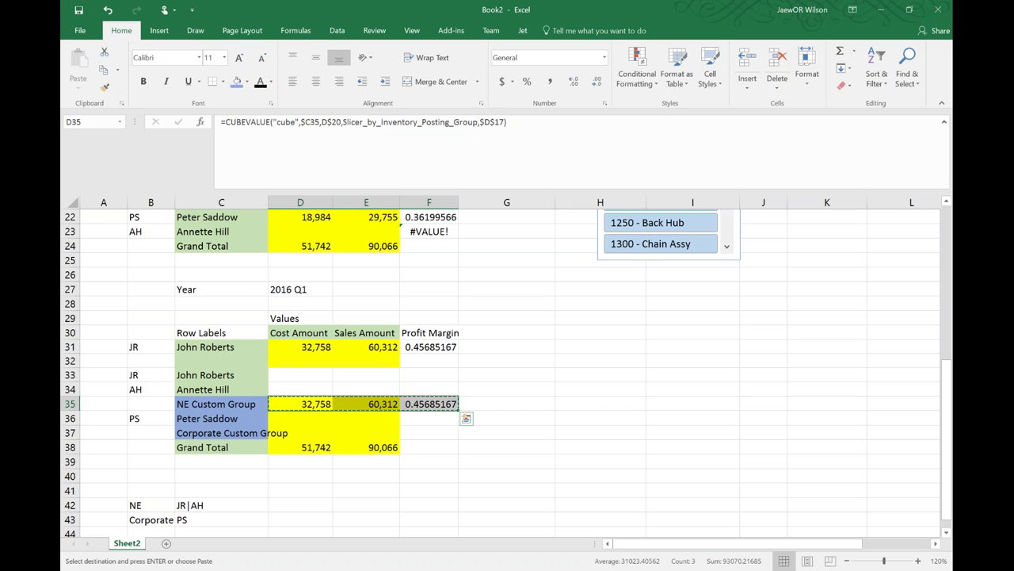
key("Down")
key("Down")
key("ctrl+v")
- Clear all contents from D36:E36
key("Up")
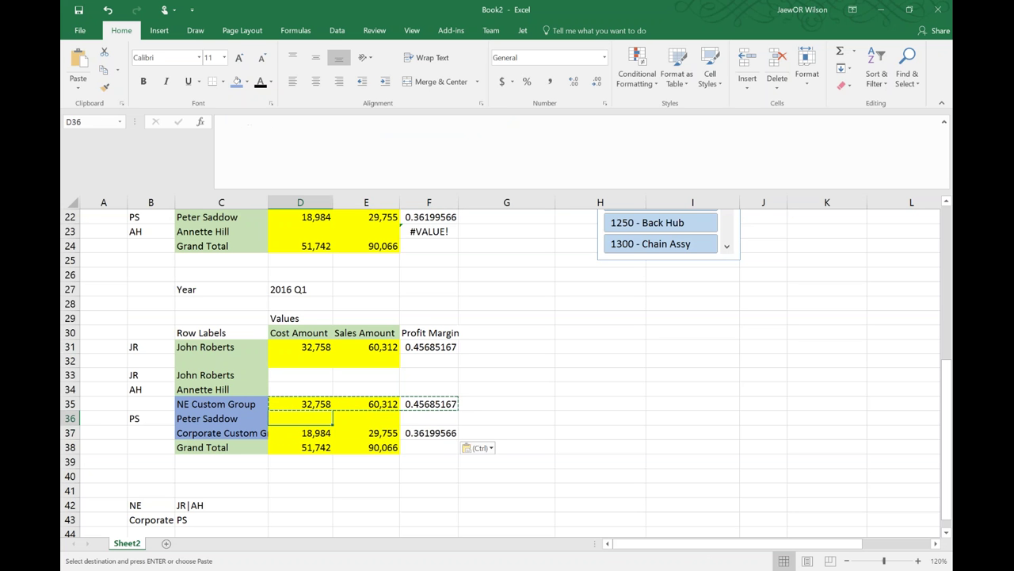
key("shift+Right")
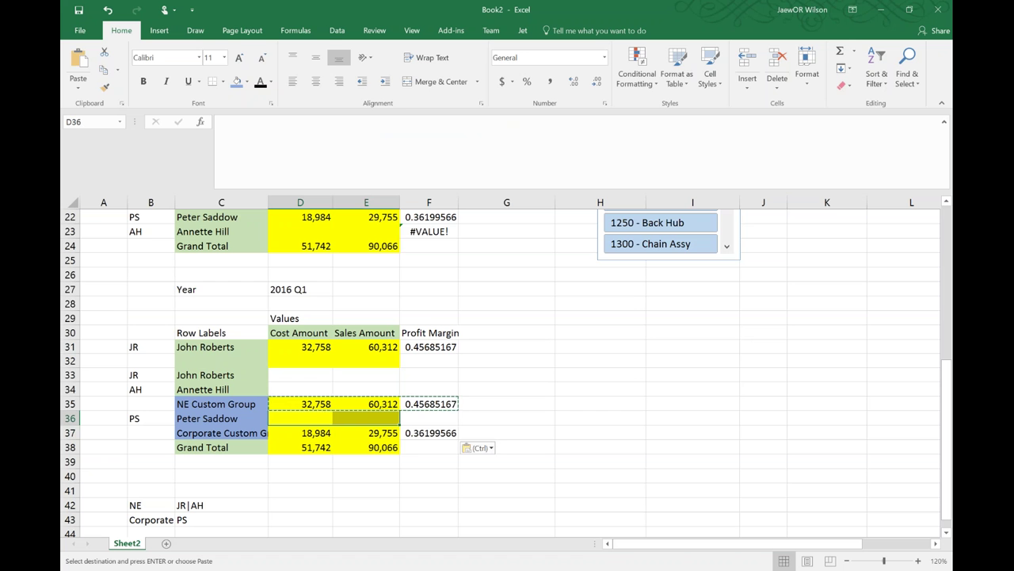
left_click(845, 85)
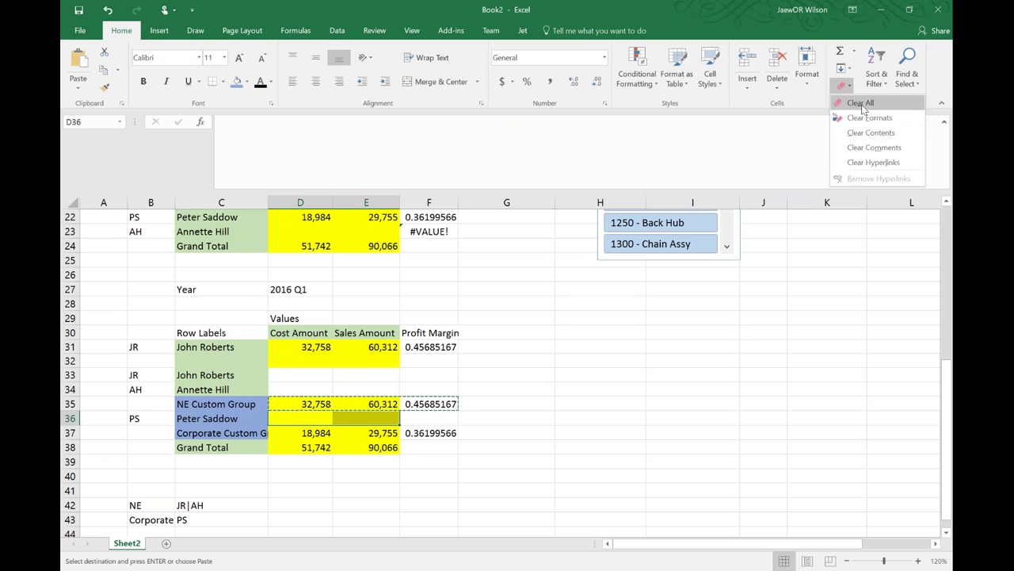
left_click(861, 103)
left_click(602, 473)
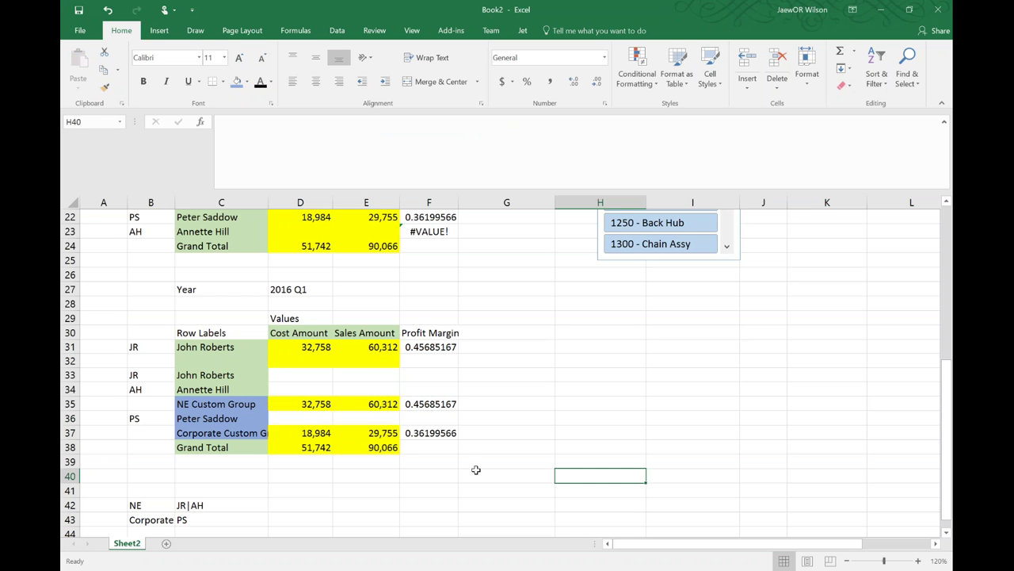
left_click(267, 423)
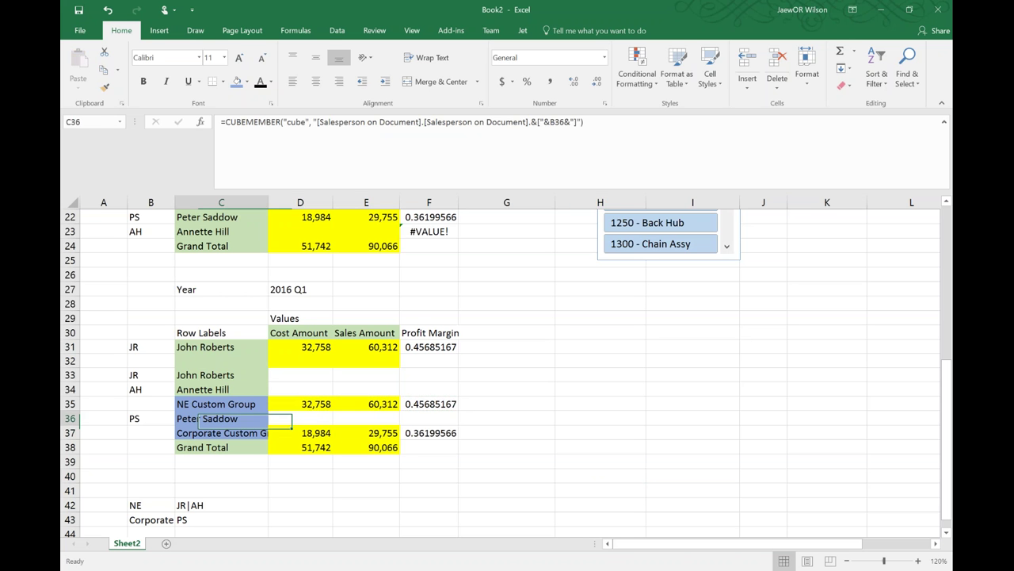
- Shade C36 green and delete the old JR row and the blank row below it
left_click(247, 82)
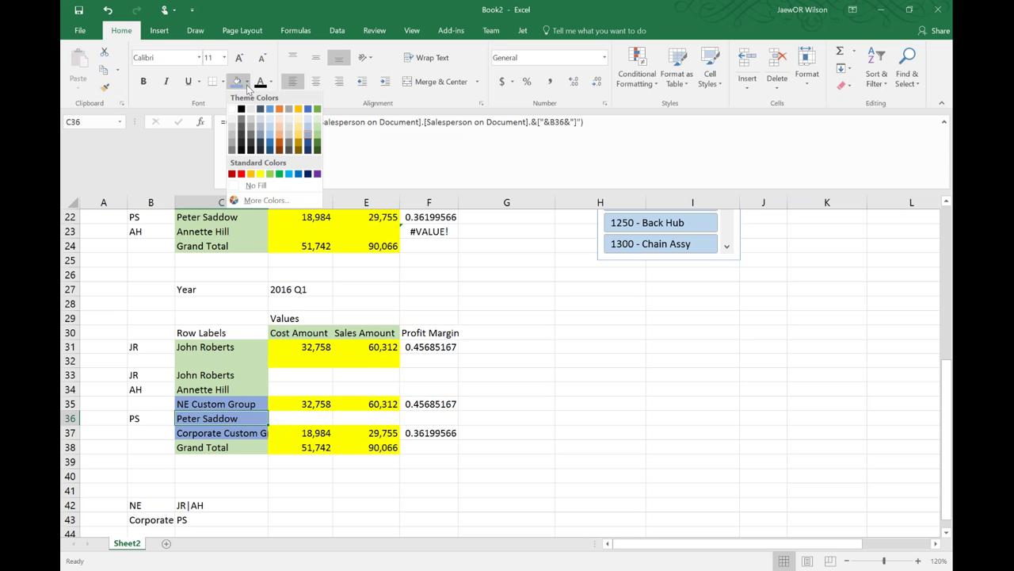
left_click(318, 136)
left_click_drag(70, 347, 73, 360)
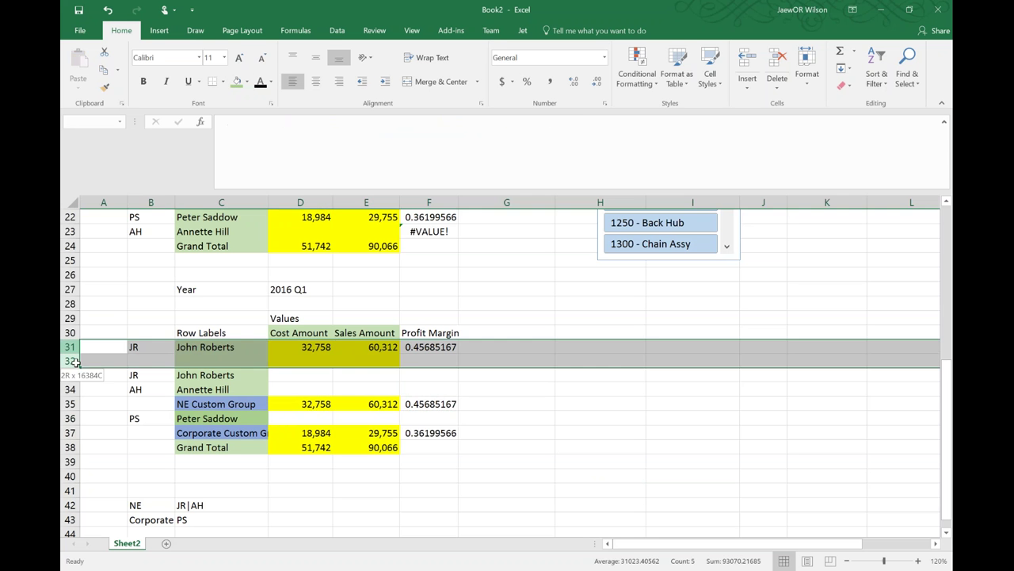
right_click(73, 361)
left_click(97, 462)
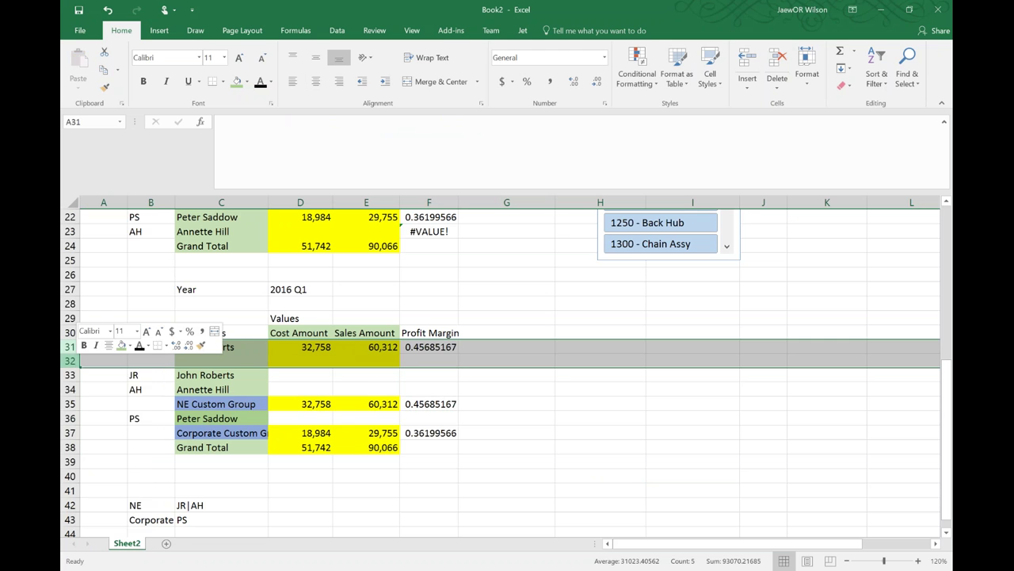
- Clear the NE and Corporate group notes
left_click_drag(151, 478, 193, 491)
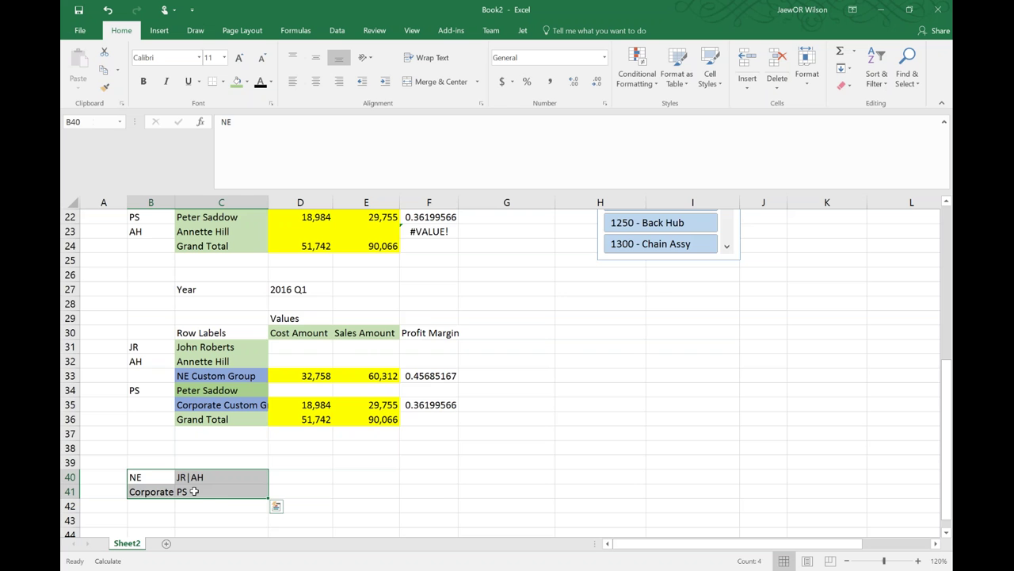
key("Delete")
scroll(317, 491, "up", 1)
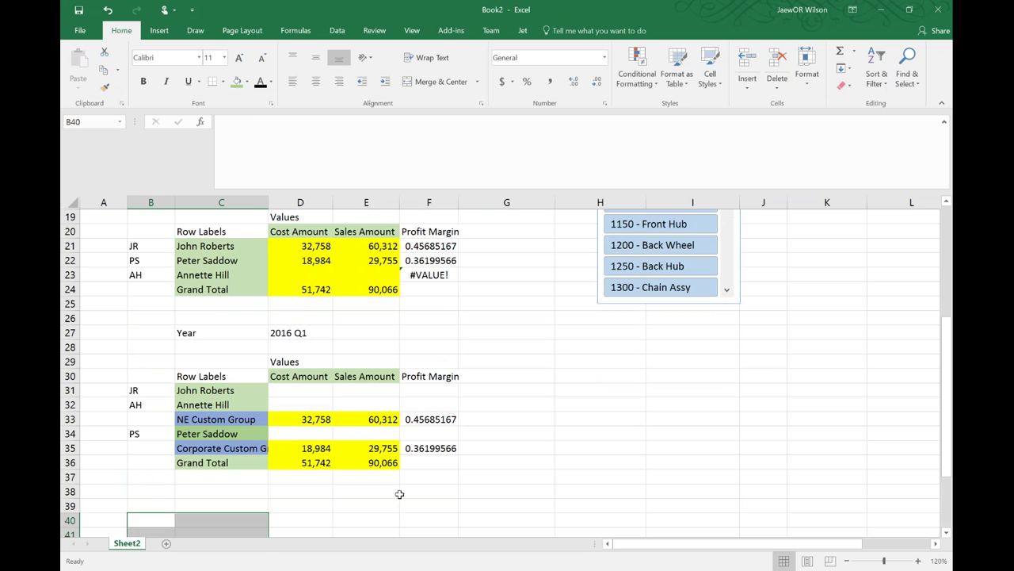
- Type 'Created Custom Groupings using CubeSet' into H30
left_click(590, 377)
type("Create")
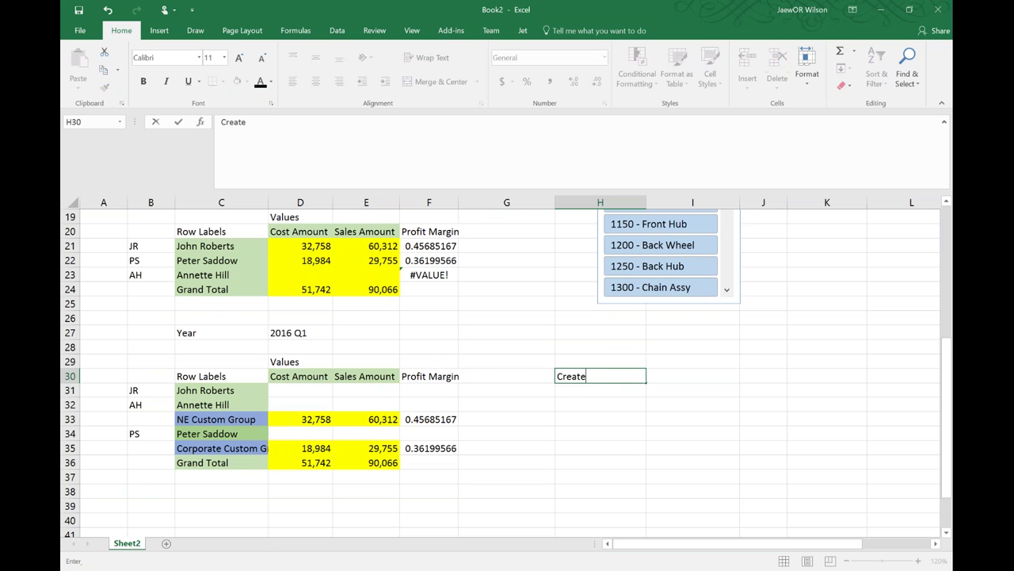
type("d Custom GR")
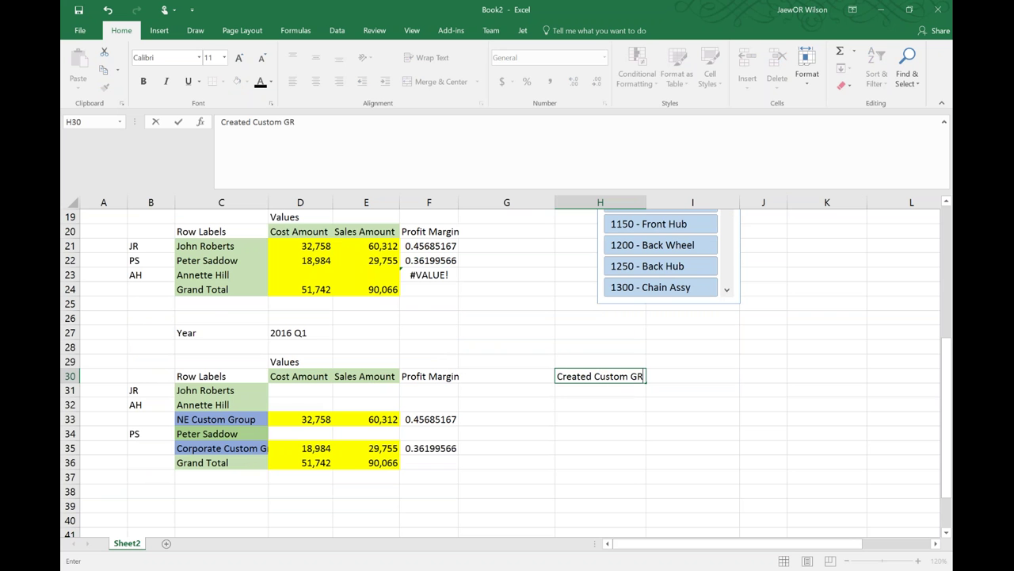
key("BackSpace")
type("roup")
key("BackSpace")
key("BackSpace")
key("BackSpace")
type("oupings us")
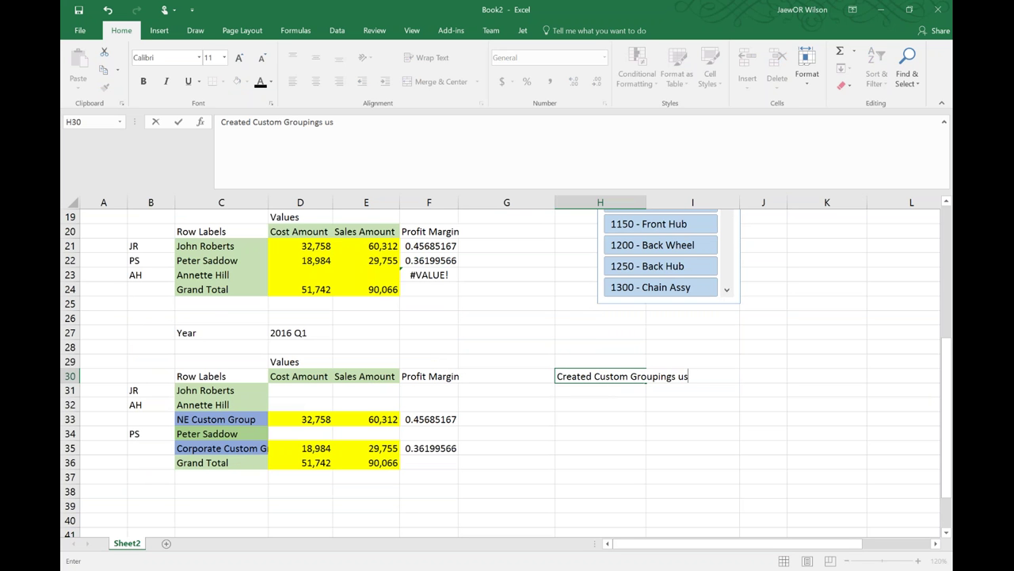
type("ing CubeSet")
key("Return")
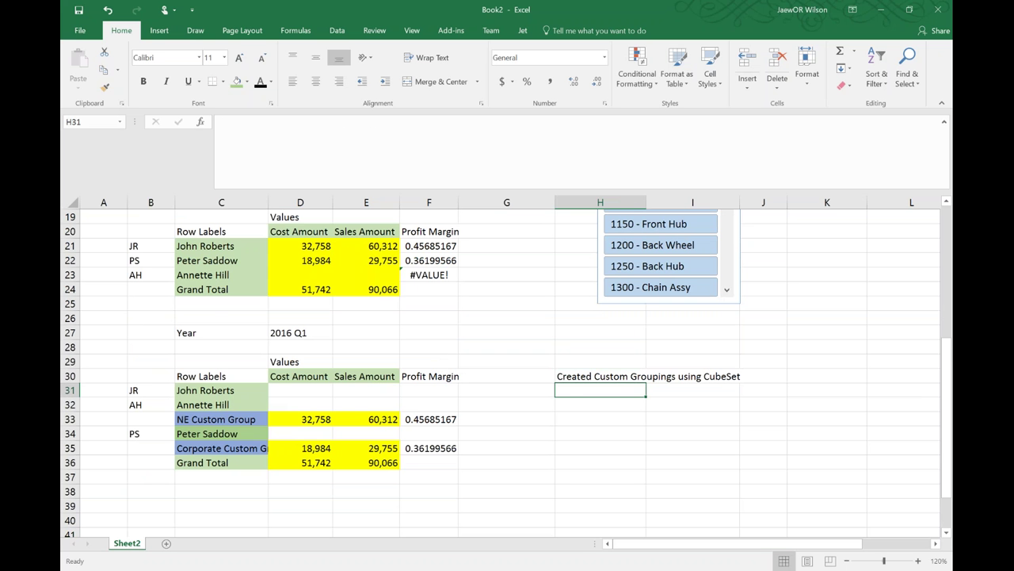
- Type 'A Set is a combination of CubeMembers' into H31, correcting the capital E
type("Ja")
key("BackSpace")
key("BackSpace")
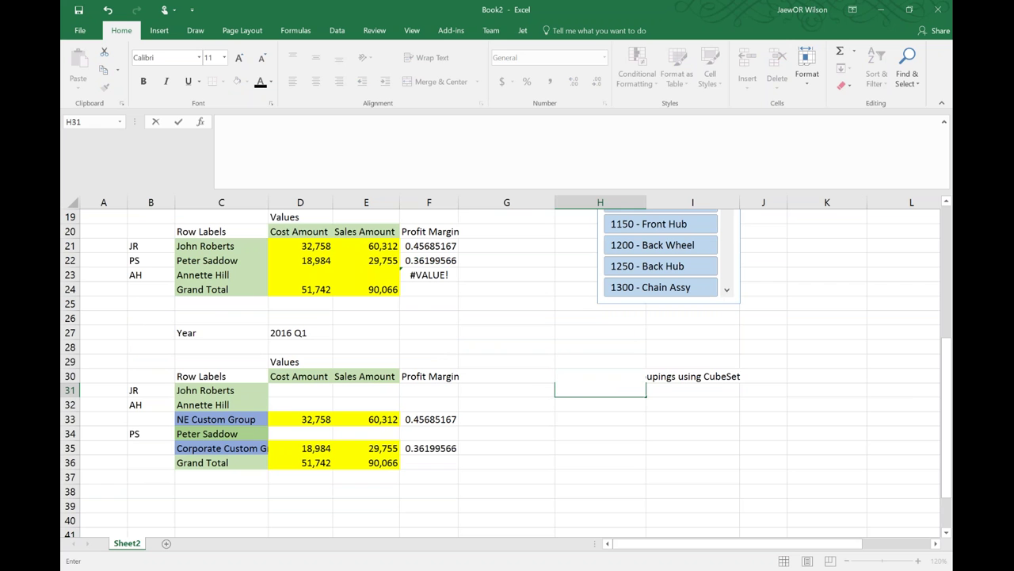
type("A Set is a combination of ")
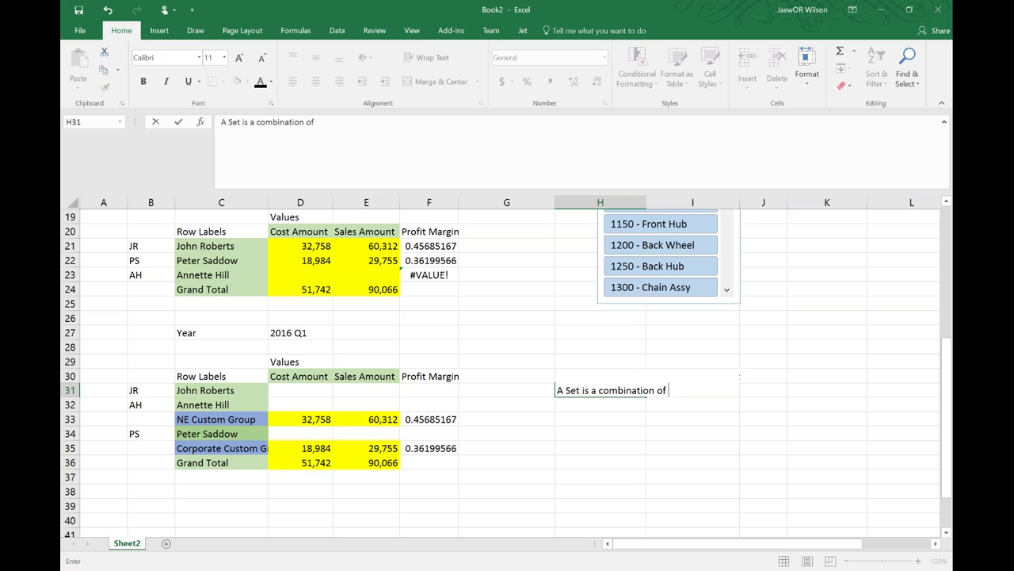
type("CubeMEmbers")
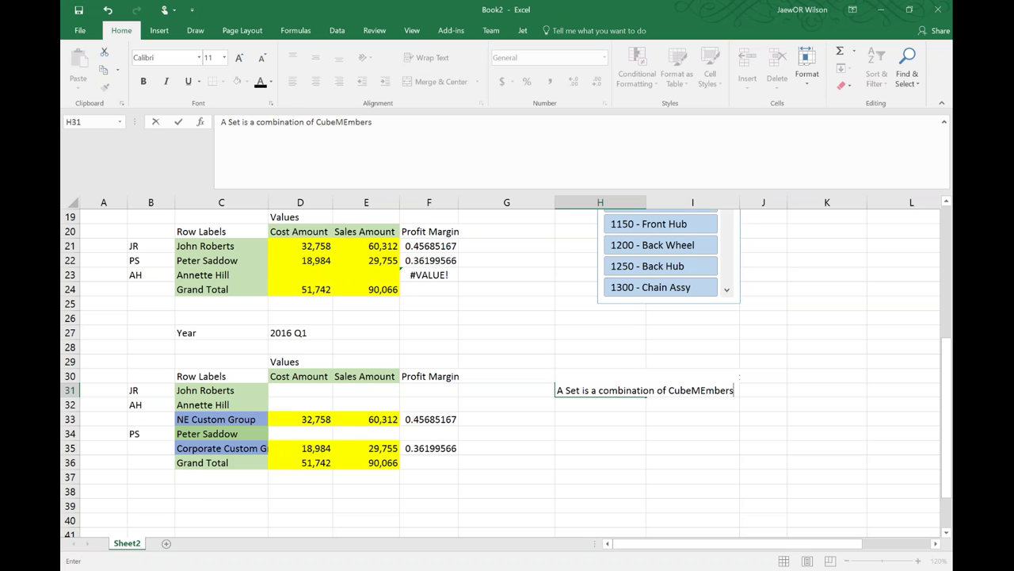
key("ctrl+Return")
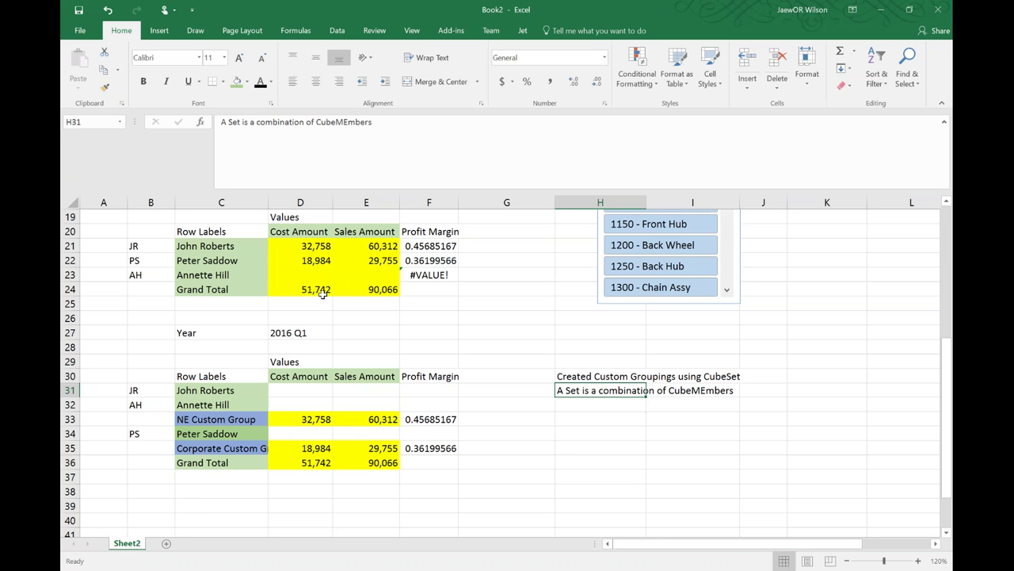
left_click(346, 127)
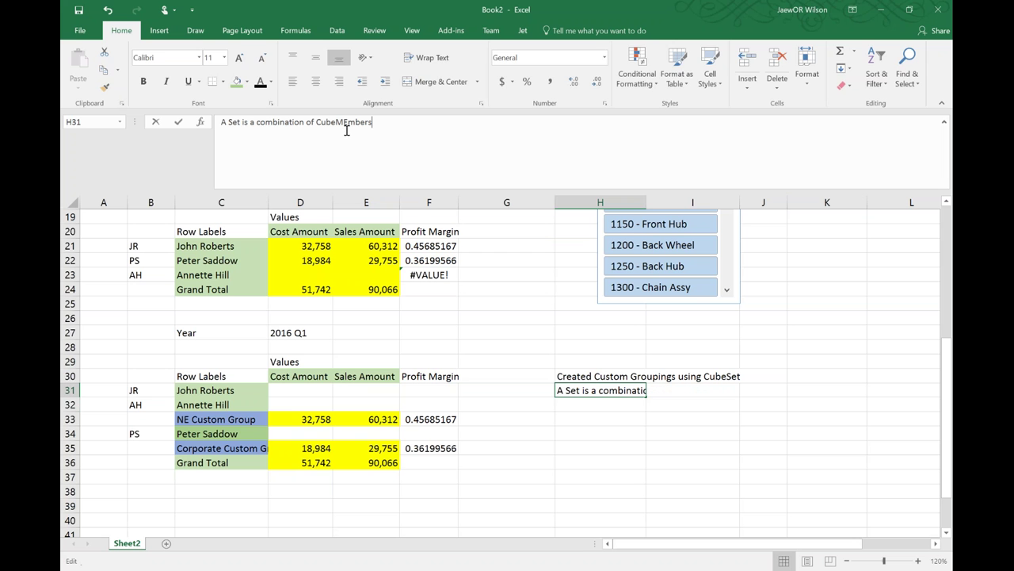
left_click(349, 123)
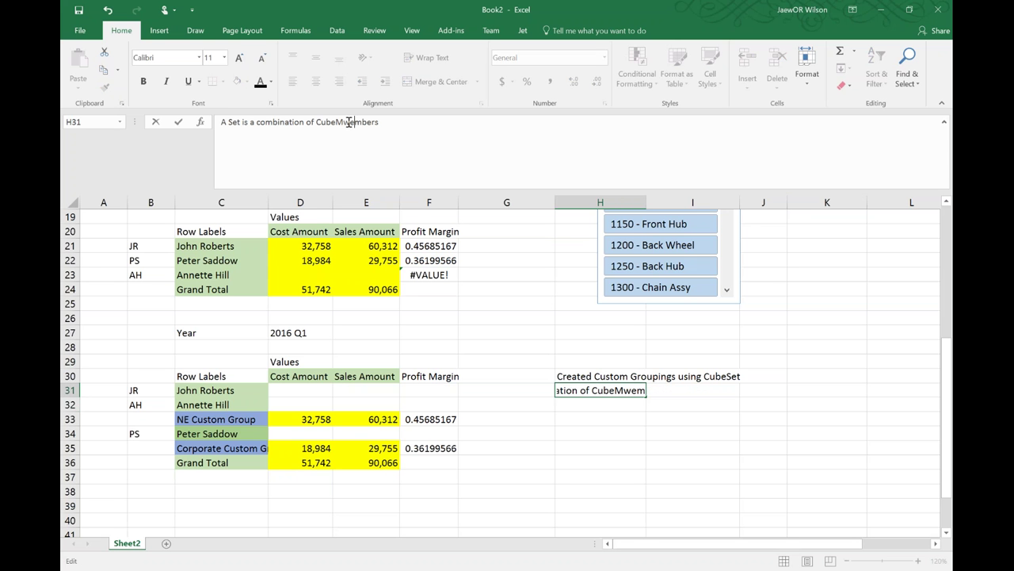
key("BackSpace")
type("e")
key("ctrl+Return")
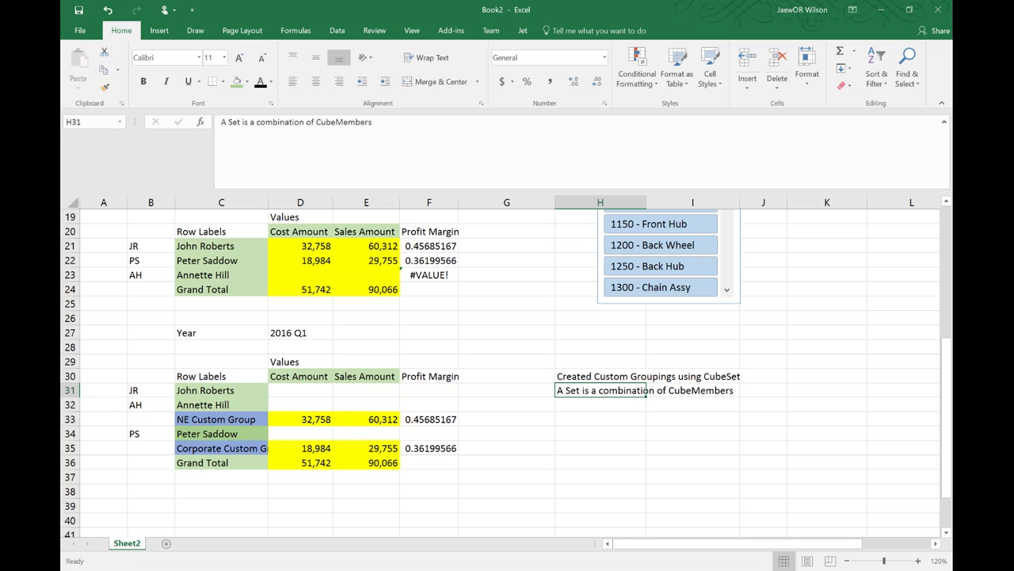
- Review the Corporate group's CUBESET formula without changing it
left_click(185, 449)
key("F2")
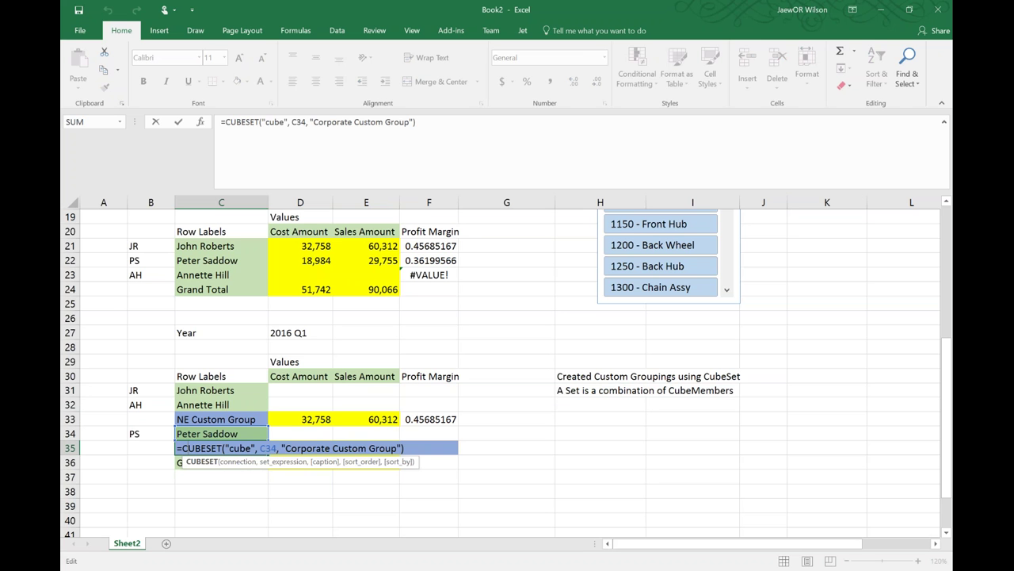
key("ctrl+Return")
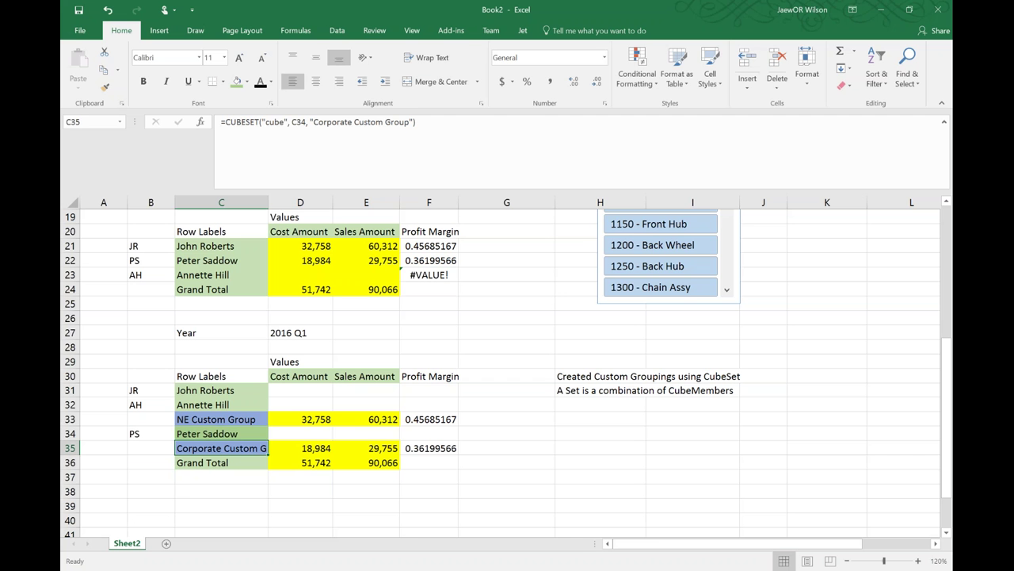
- Insert a row above PS, copy the PS entries into it and rename them JR
left_click(70, 434)
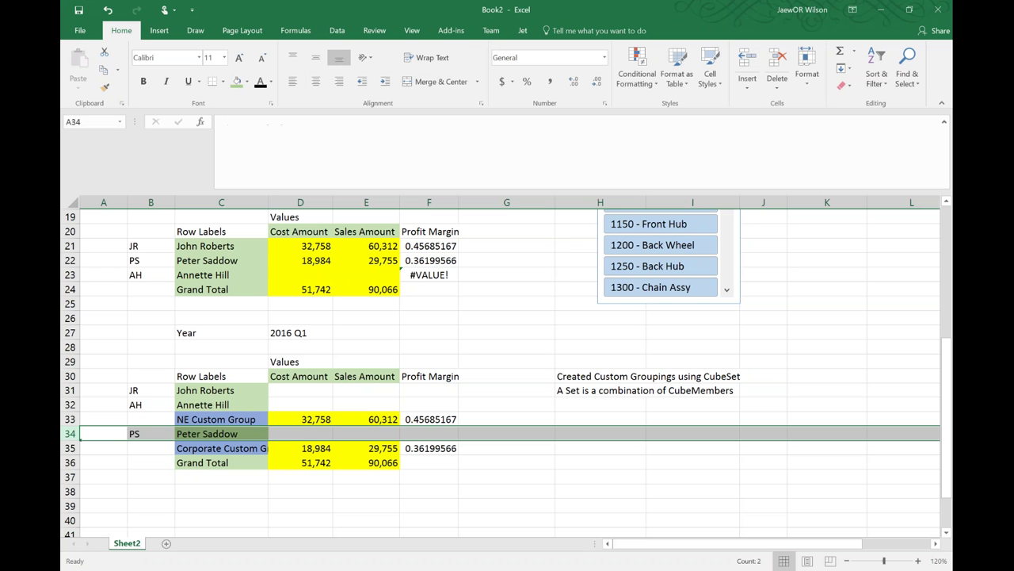
right_click(70, 435)
left_click(123, 345)
left_click_drag(151, 448, 221, 448)
key("ctrl+c")
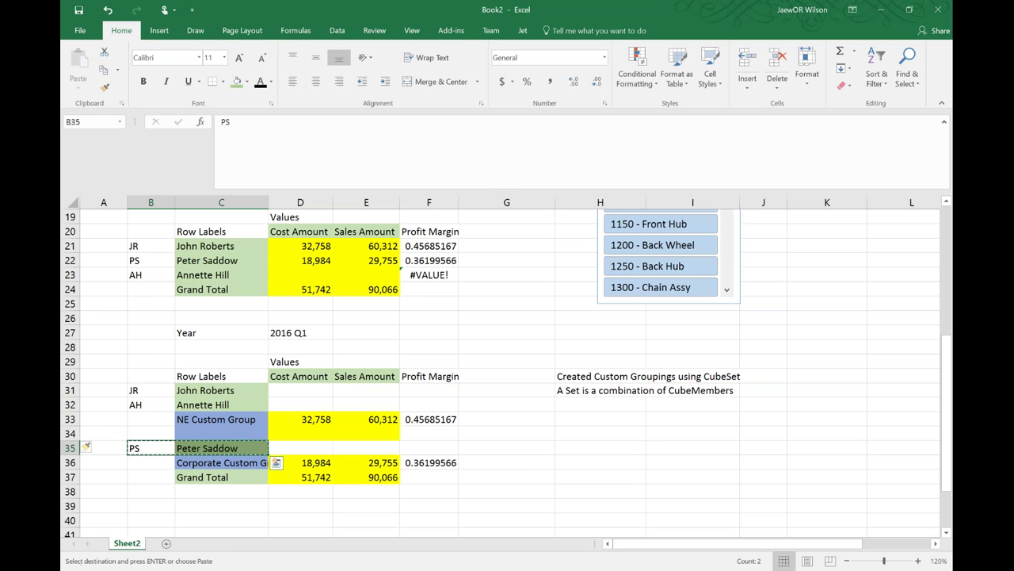
left_click(151, 434)
key("ctrl+v")
left_click(150, 419)
left_click(151, 433)
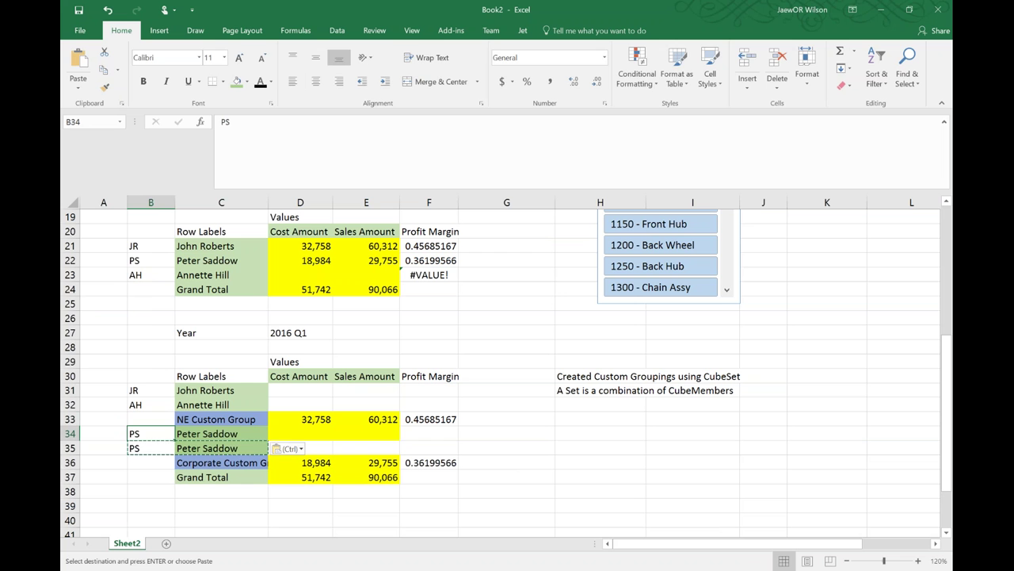
type("JR")
key("Return")
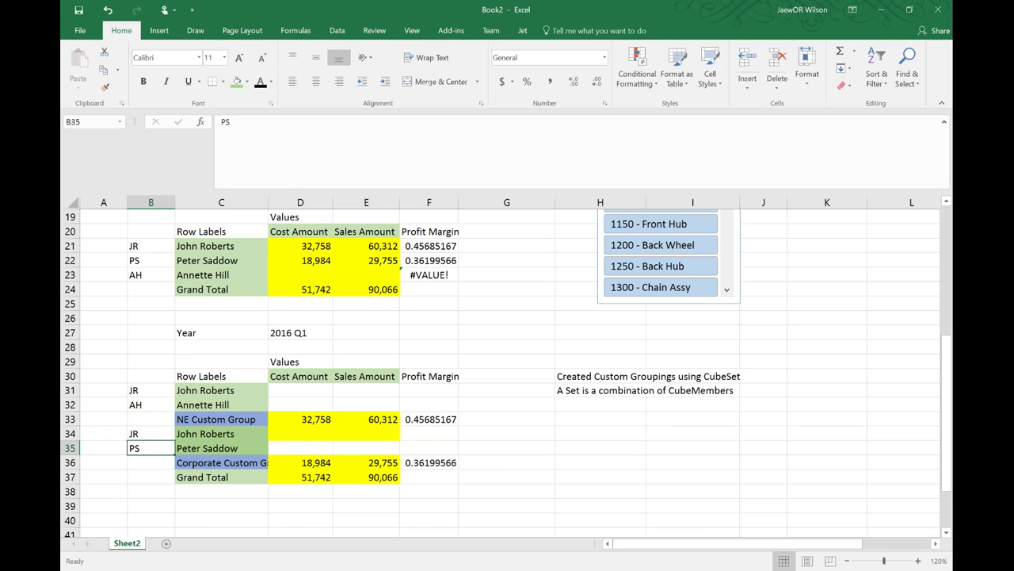
- Change C36's Corporate CUBESET to combine (C35,C34), giving 51,742 cost and 90,066 sales
left_click(222, 462)
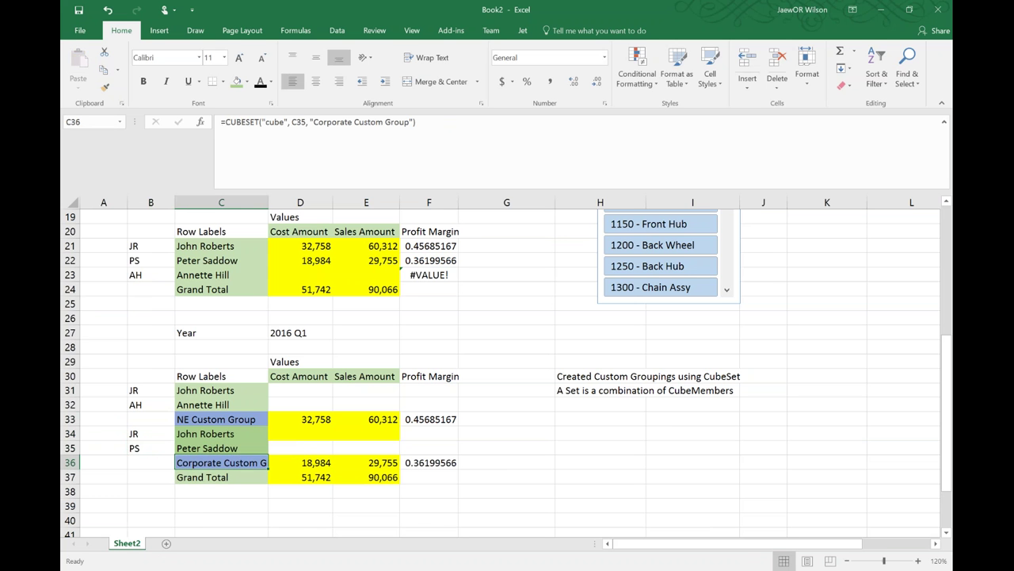
left_click(295, 123)
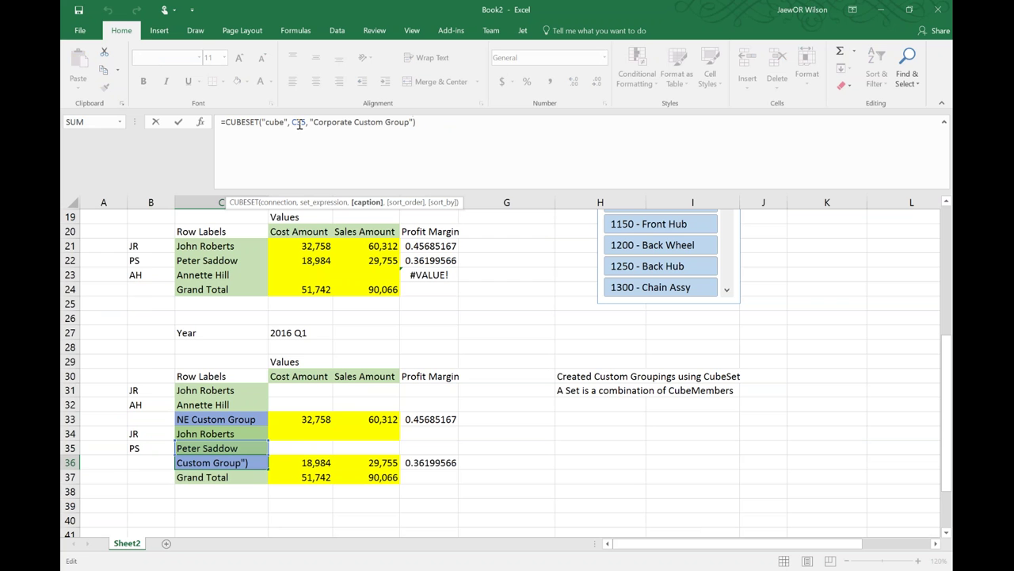
left_click(294, 123)
type("(")
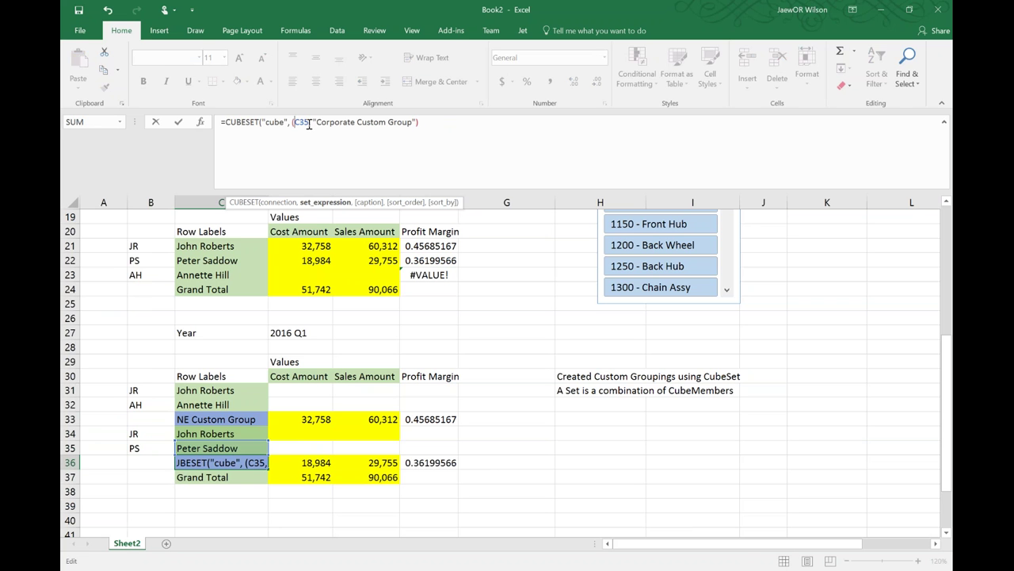
left_click(309, 123)
type(",")
left_click(218, 434)
type(")")
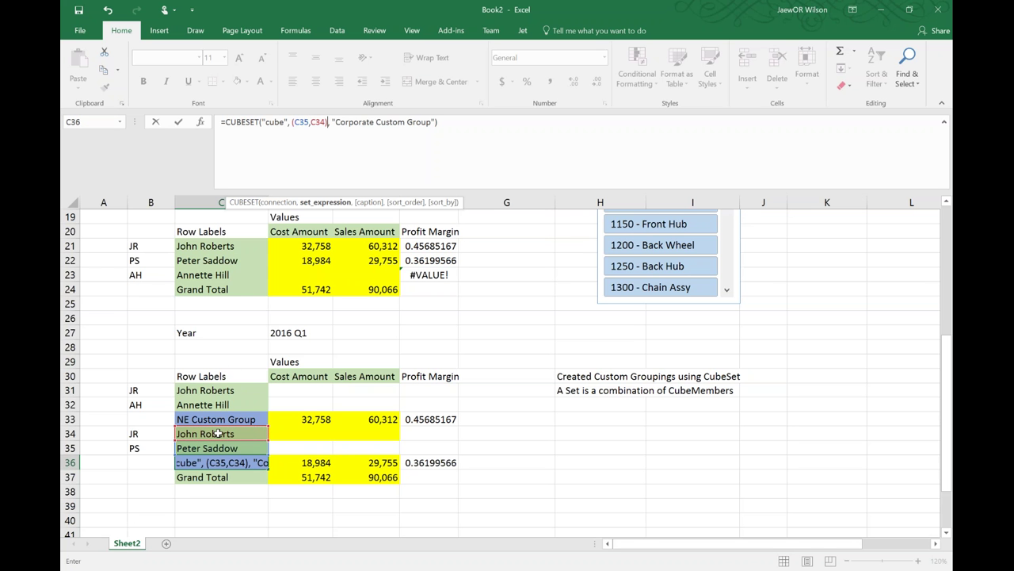
key("Return")
key("Up")
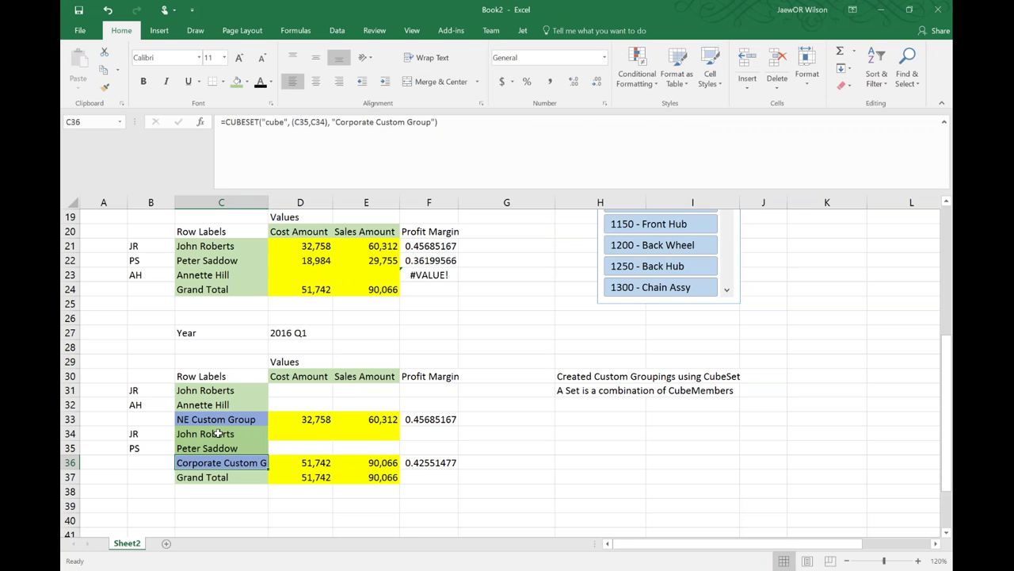
key("Down")
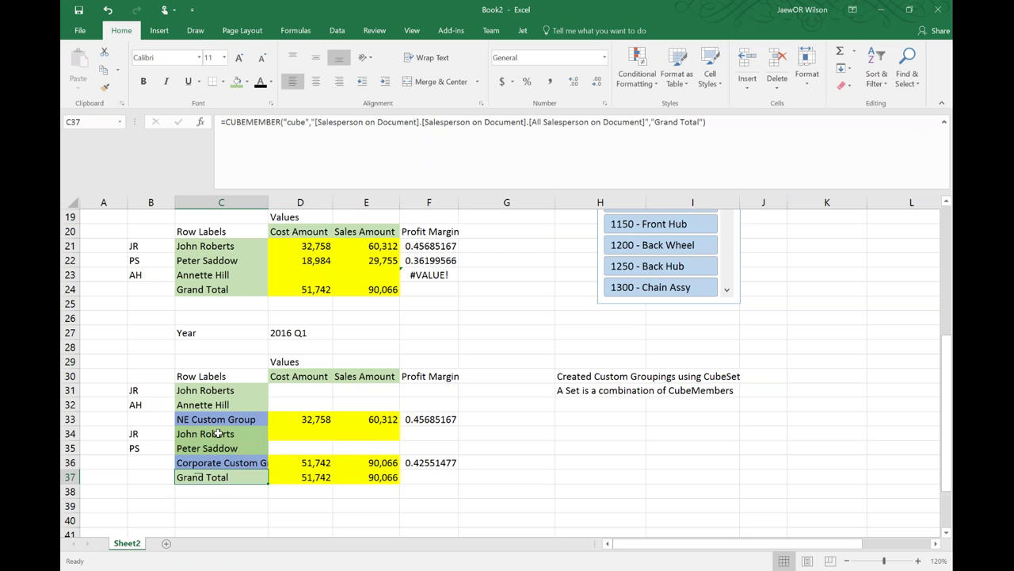
key("shift+Right")
key("shift+Right")
key("shift+Right")
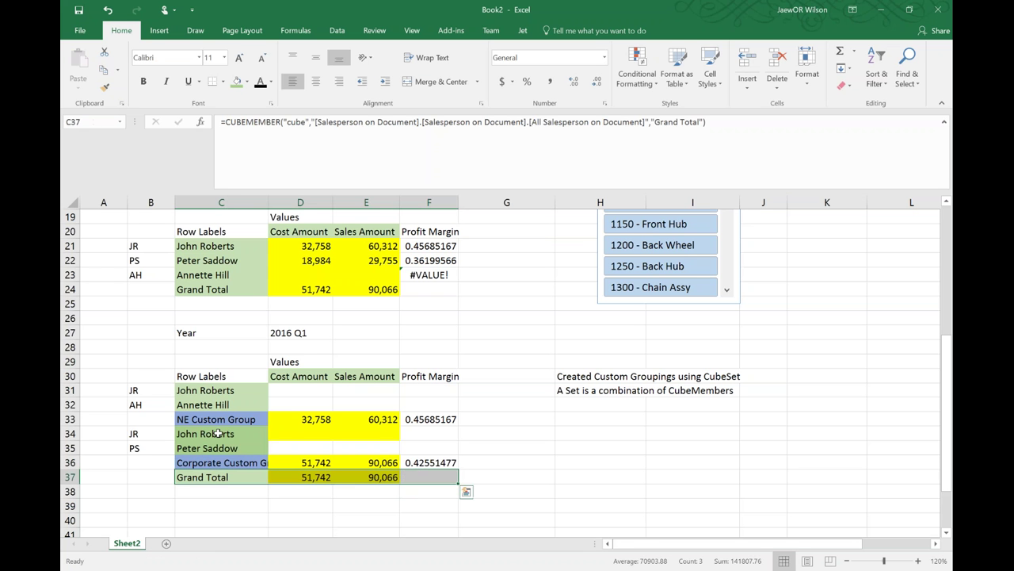
key("ctrl+x")
key("Down")
key("Down")
key("Return")
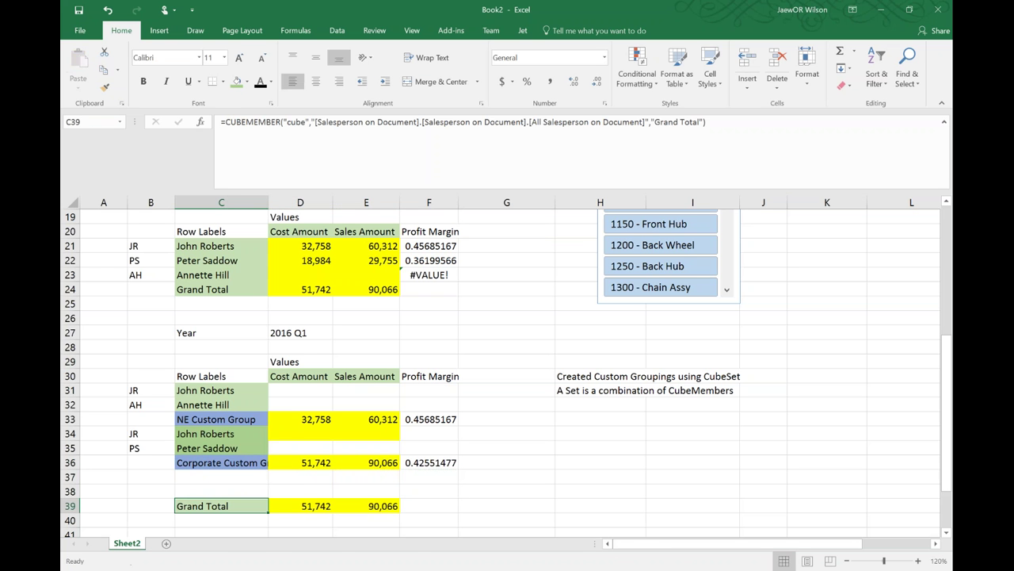
left_click(247, 82)
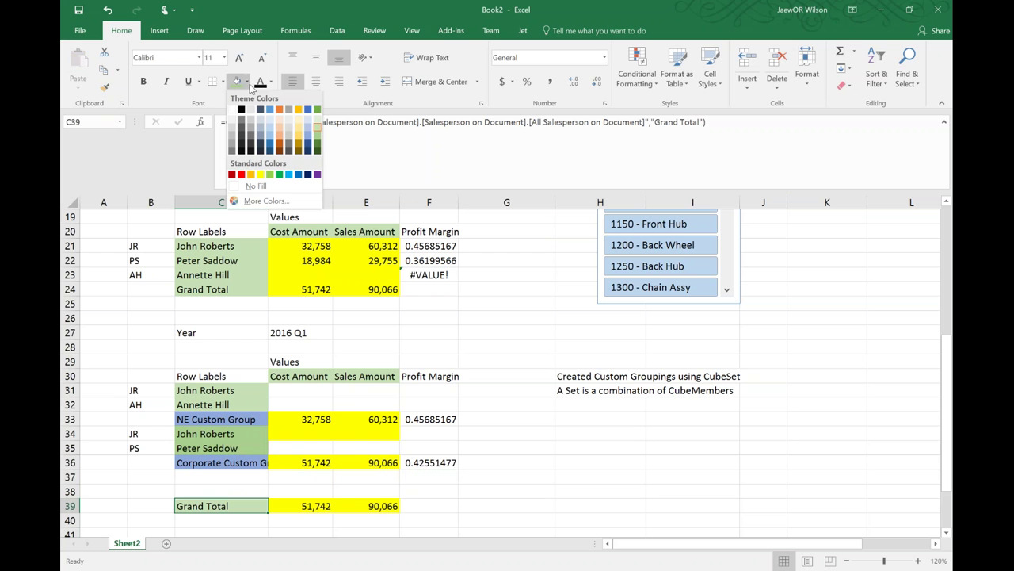
left_click(287, 141)
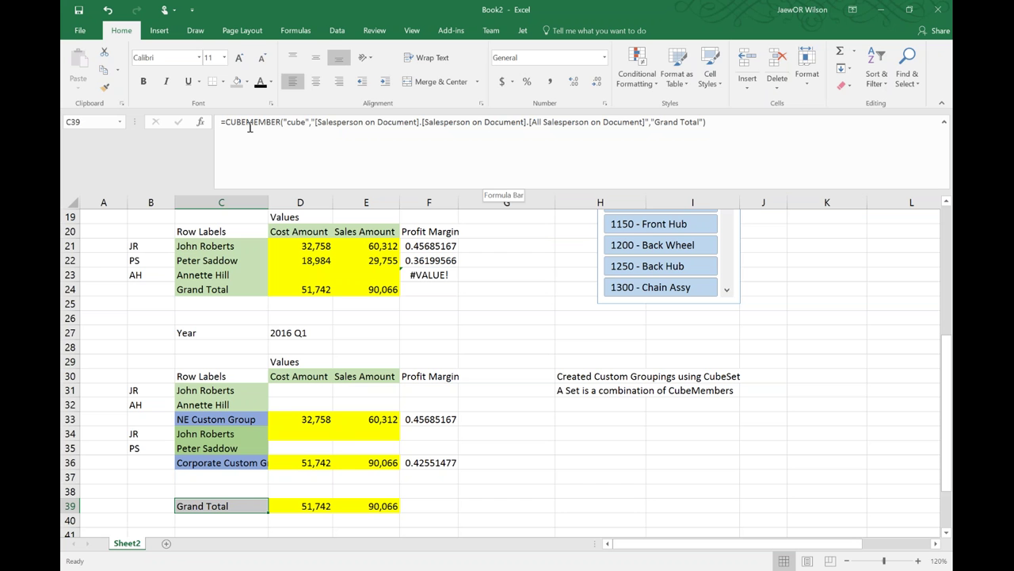
left_click_drag(314, 124, 523, 122)
left_click(526, 122)
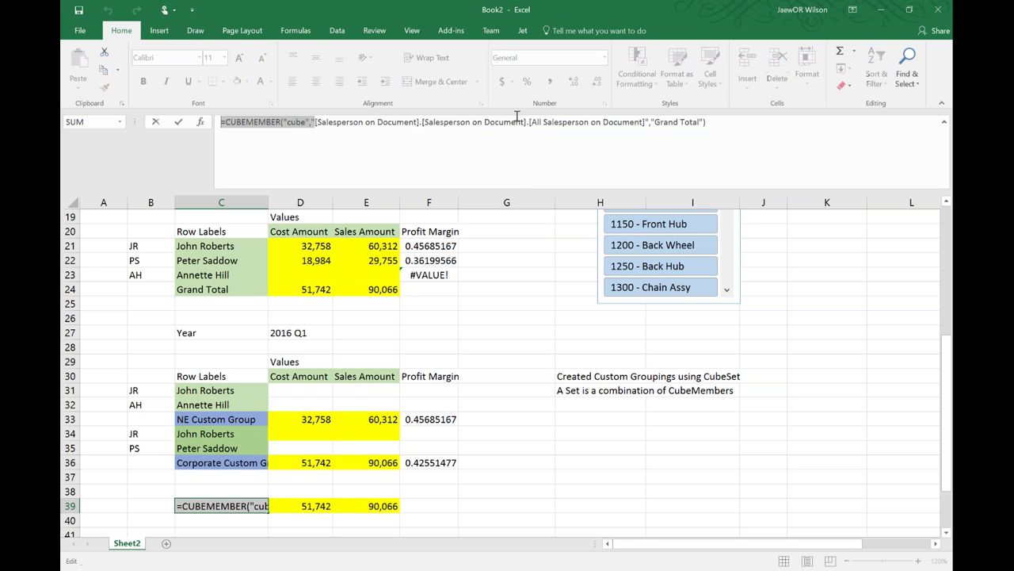
key("shift+End")
left_click_drag(643, 131, 642, 119)
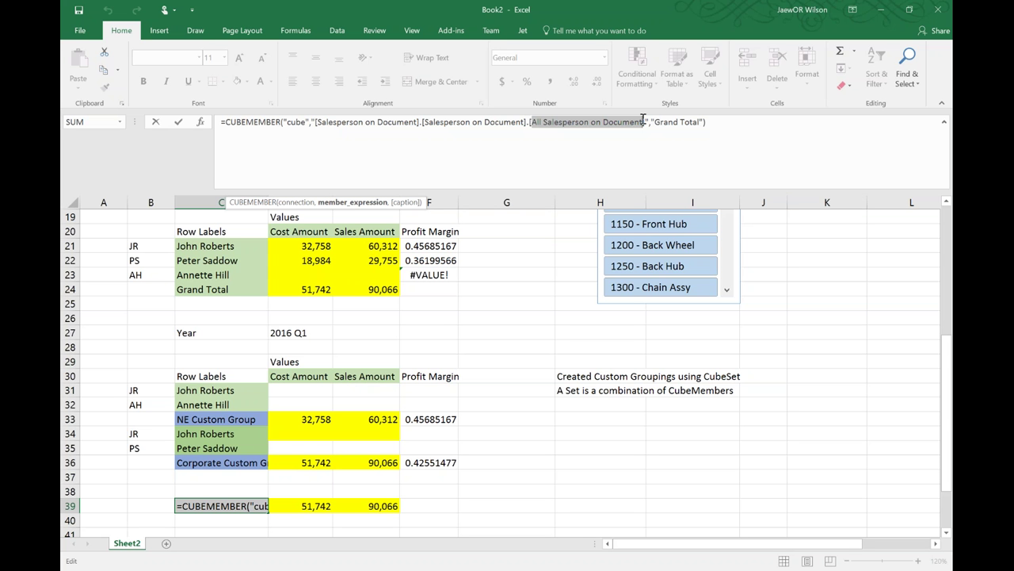
key("ctrl+Return")
key("Right")
key("Right")
key("Right")
key("Right")
key("Right")
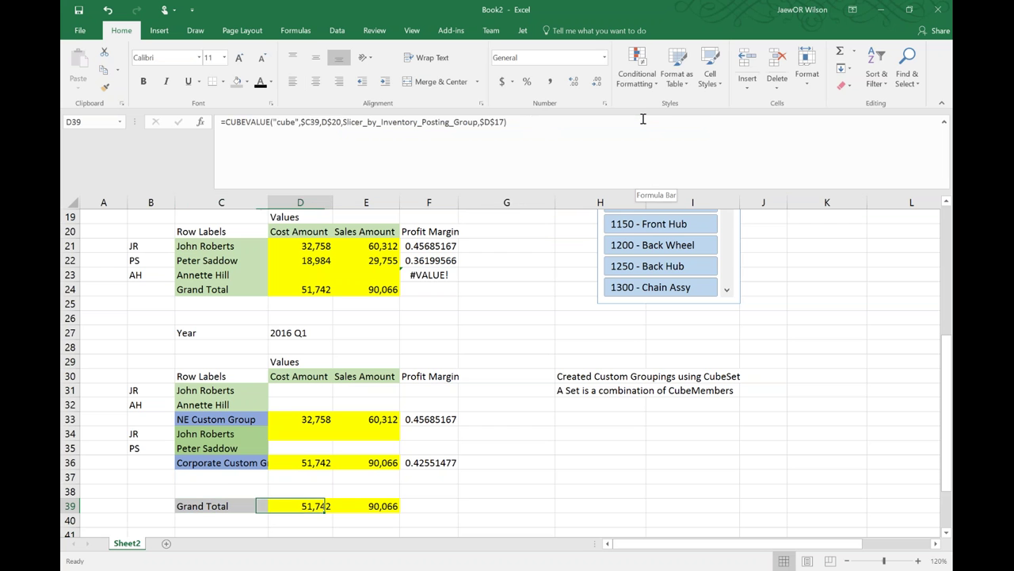
- Enter 'AllMember = every member in a dimension' in H39, then return to D39
type("All")
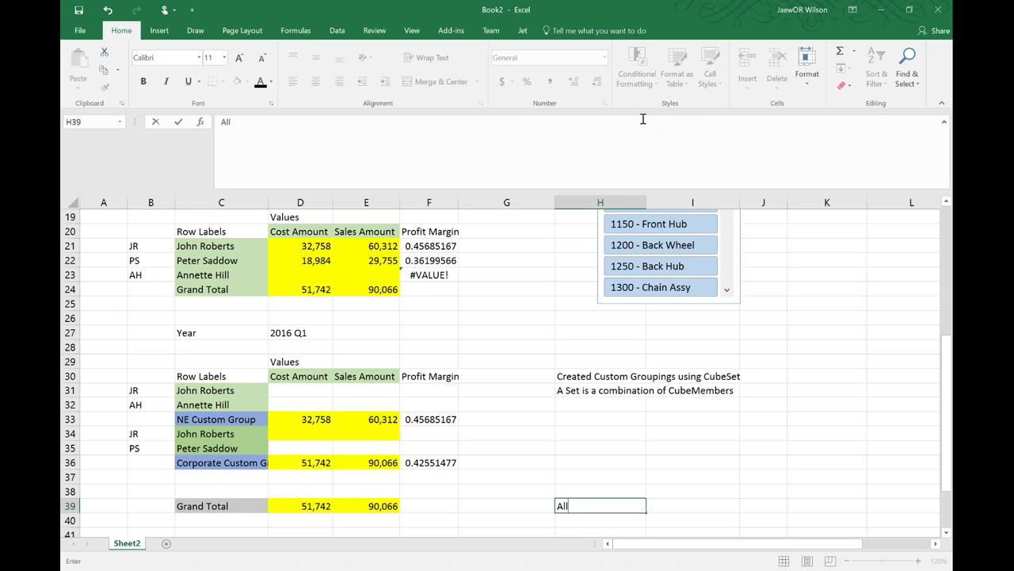
type("Member = every member in a dimension")
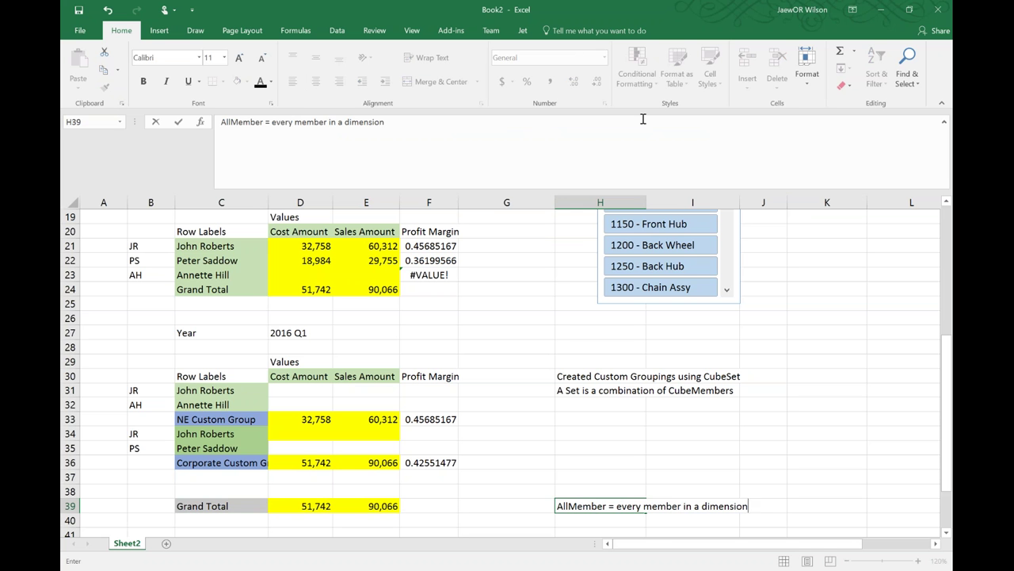
key("Return")
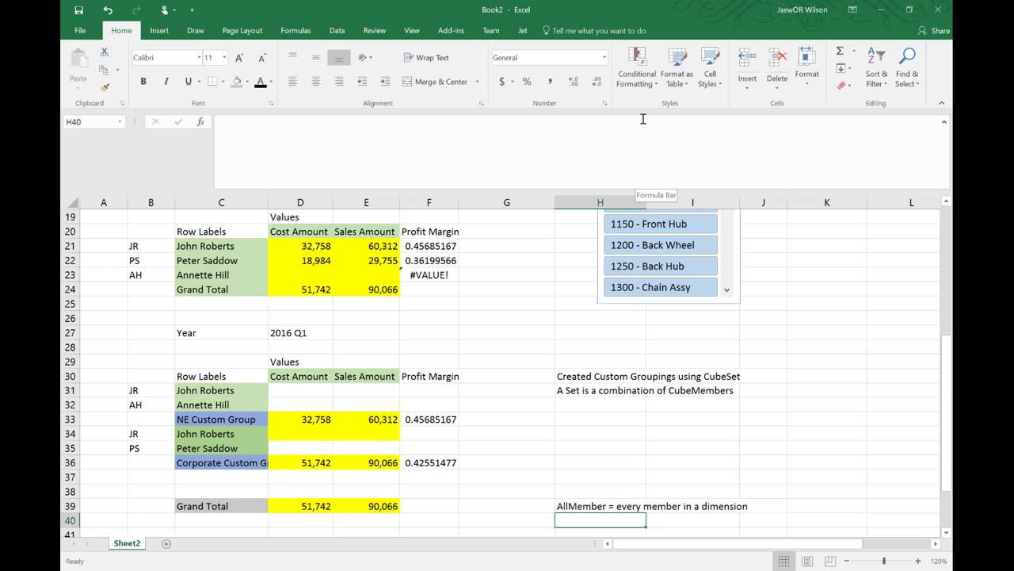
key("Left")
key("Left")
key("Left")
key("Left")
key("Up")
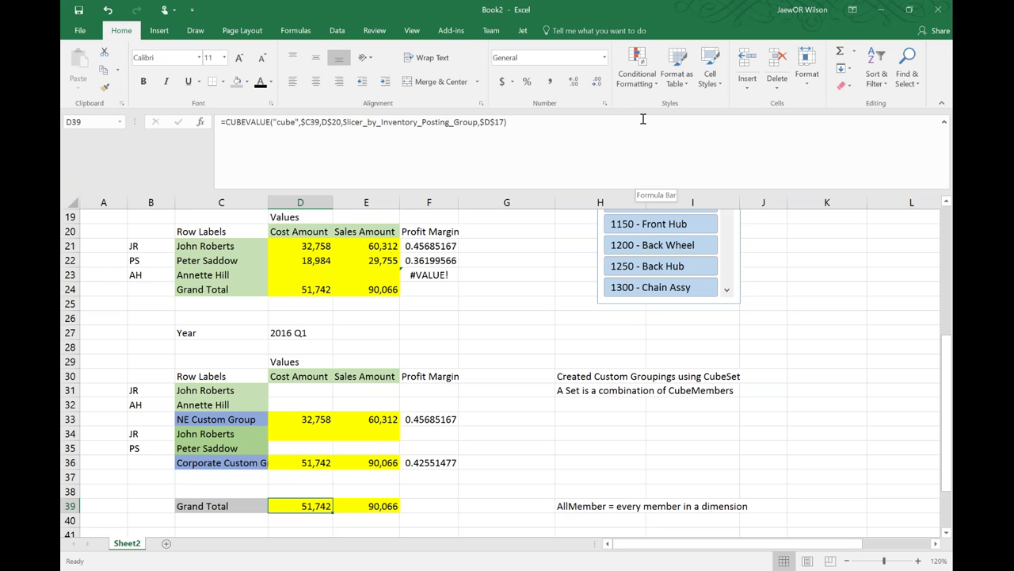
- Copy the D39 Cost Amount grand total formula into D40
key("F2")
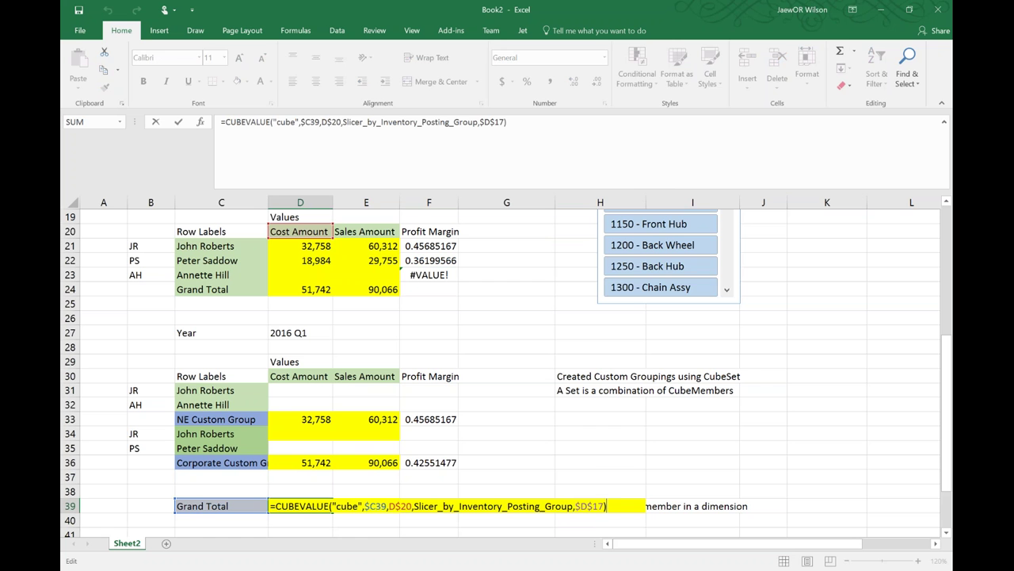
key("ctrl+Return")
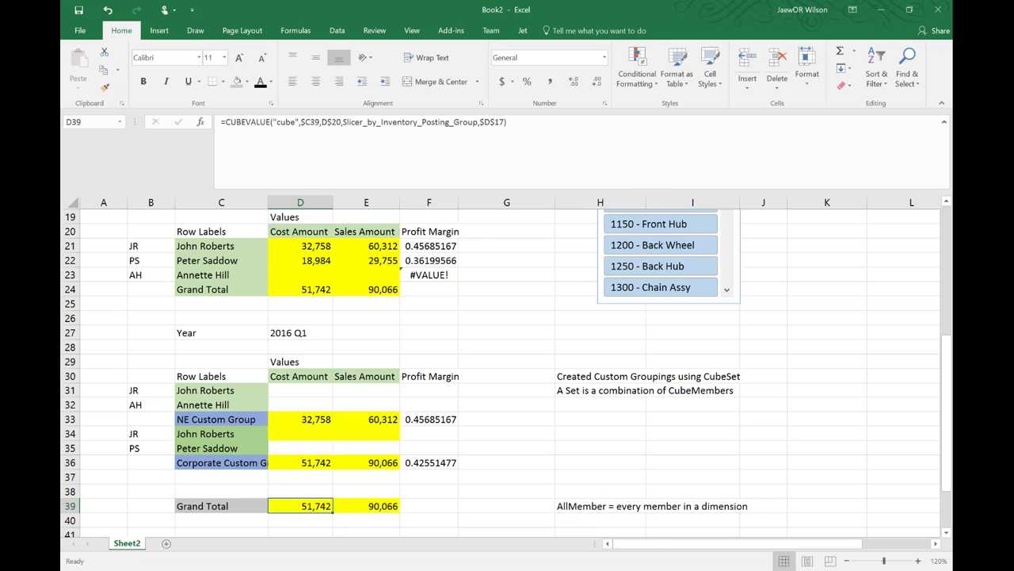
key("ctrl+c")
left_click(300, 520)
key("ctrl+v")
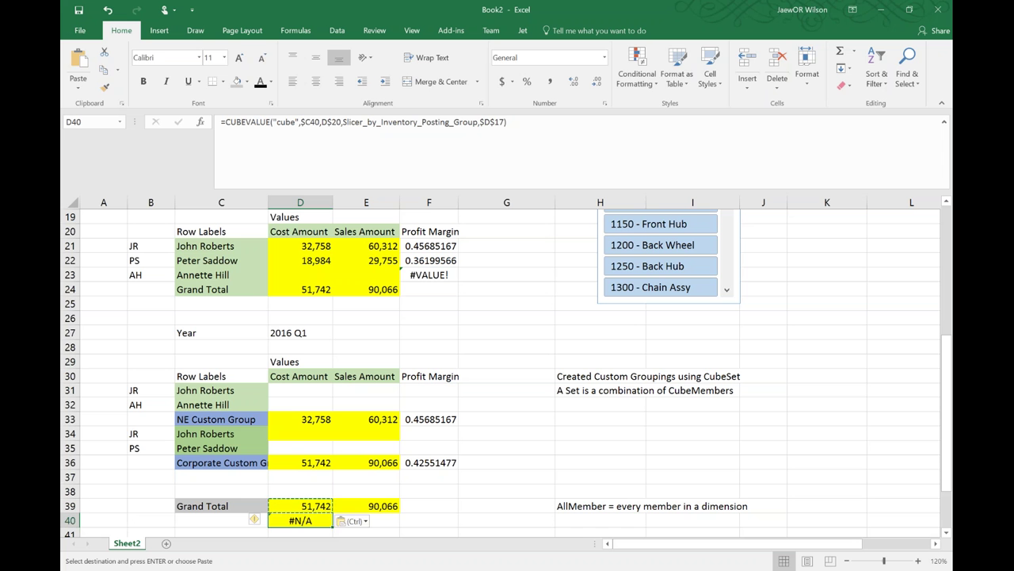
- Remove the $C40 row member from D40's CUBEVALUE so it still shows 51,742
key("F2")
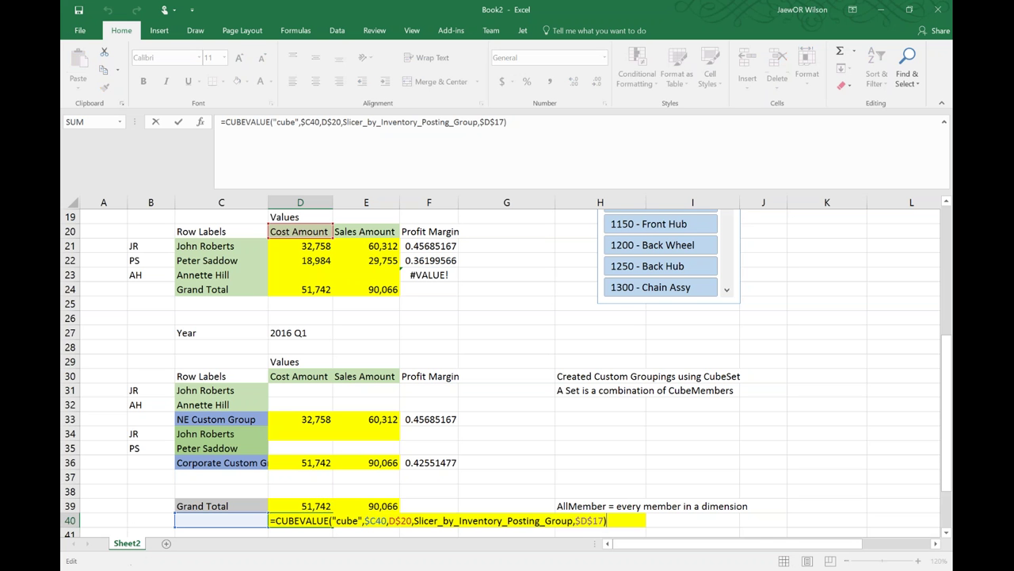
double_click(372, 520)
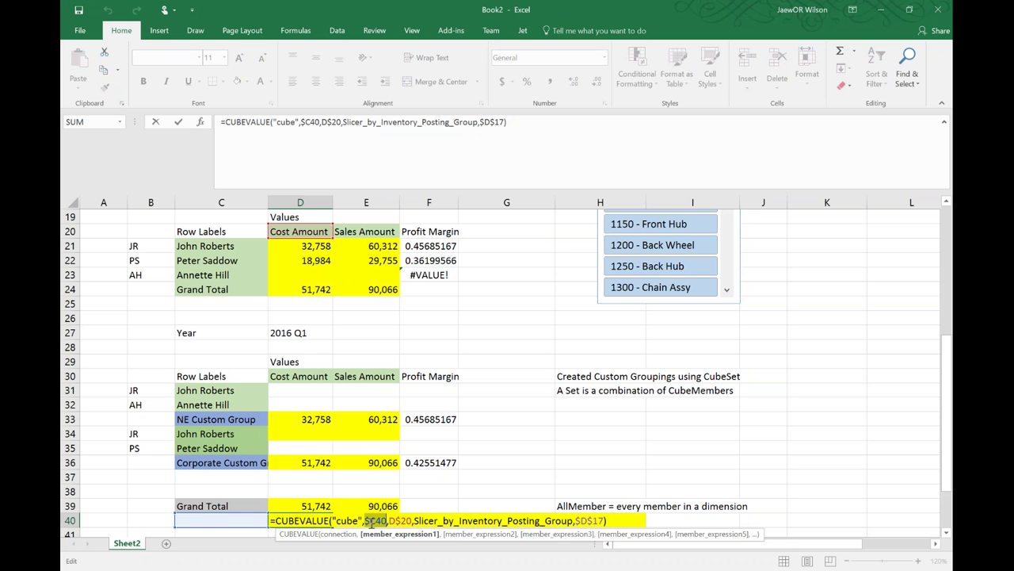
key("BackSpace")
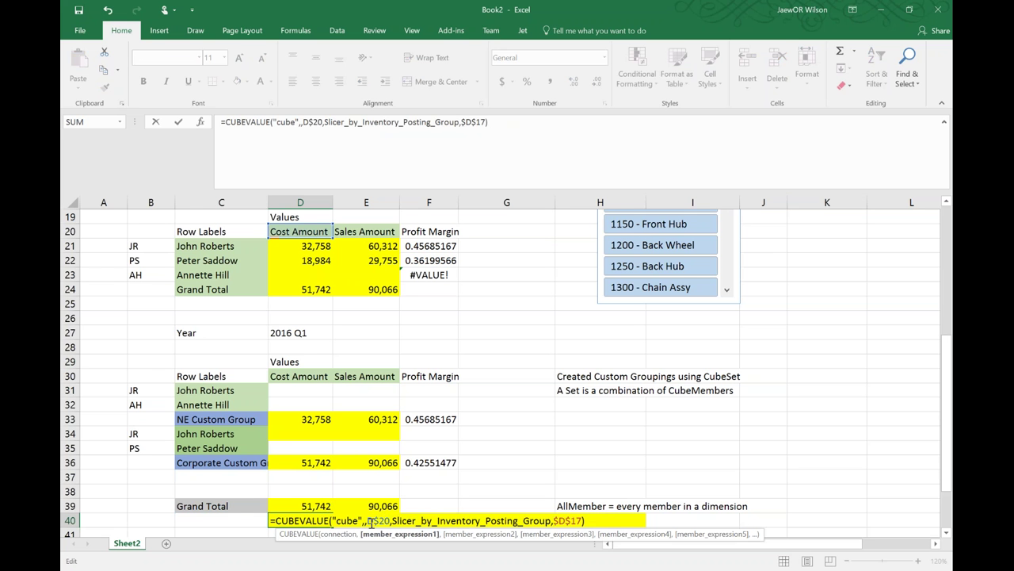
key("BackSpace")
key("Return")
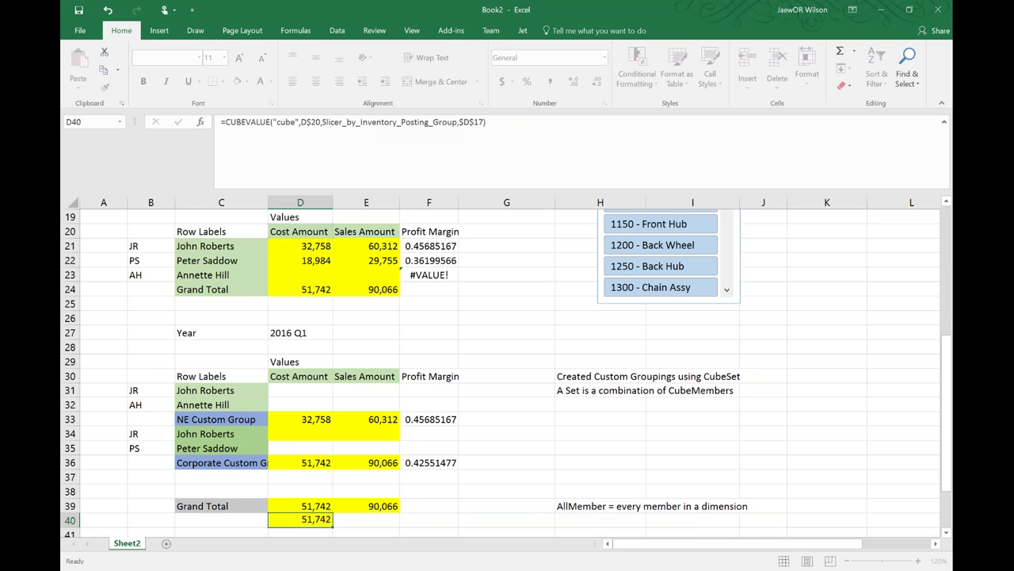
left_click(293, 508)
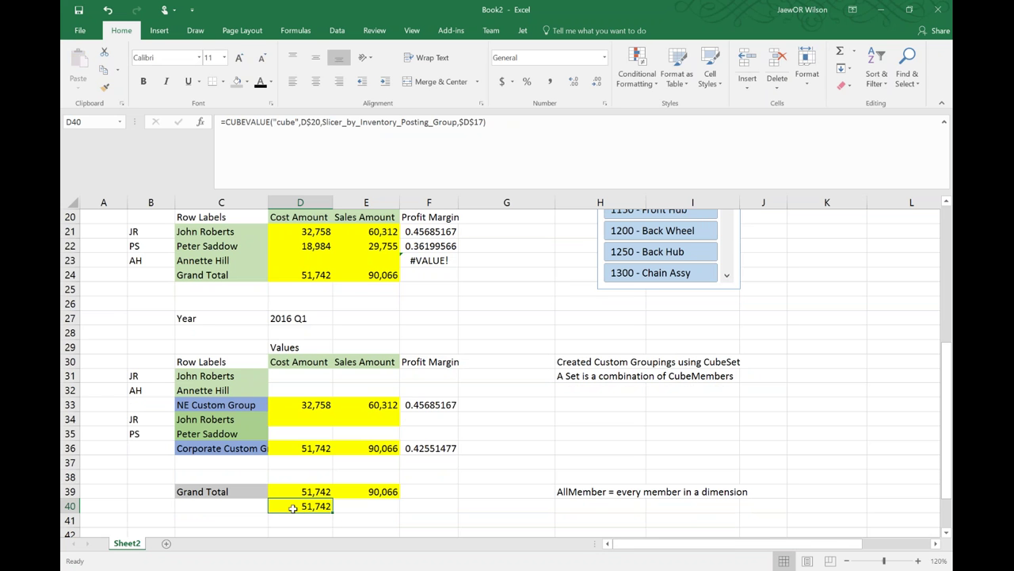
key("F2")
key("Tab")
key("Tab")
key("Tab")
key("Tab")
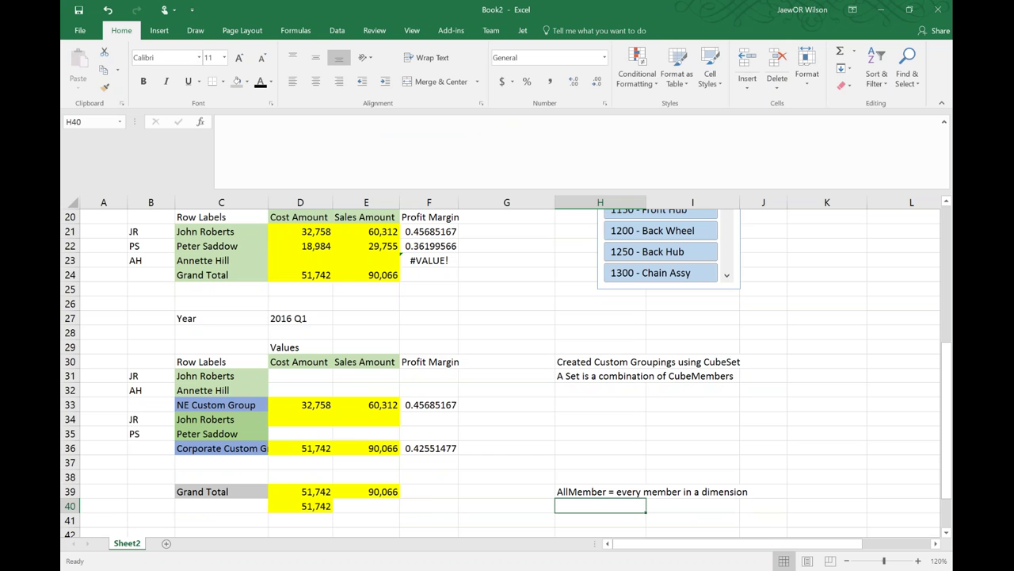
- Type the note 'Filtering a CubeValue by the AllMember is the same as NOT FILTERING BY the ALLMEMBER' in H40
type("Filtering a ")
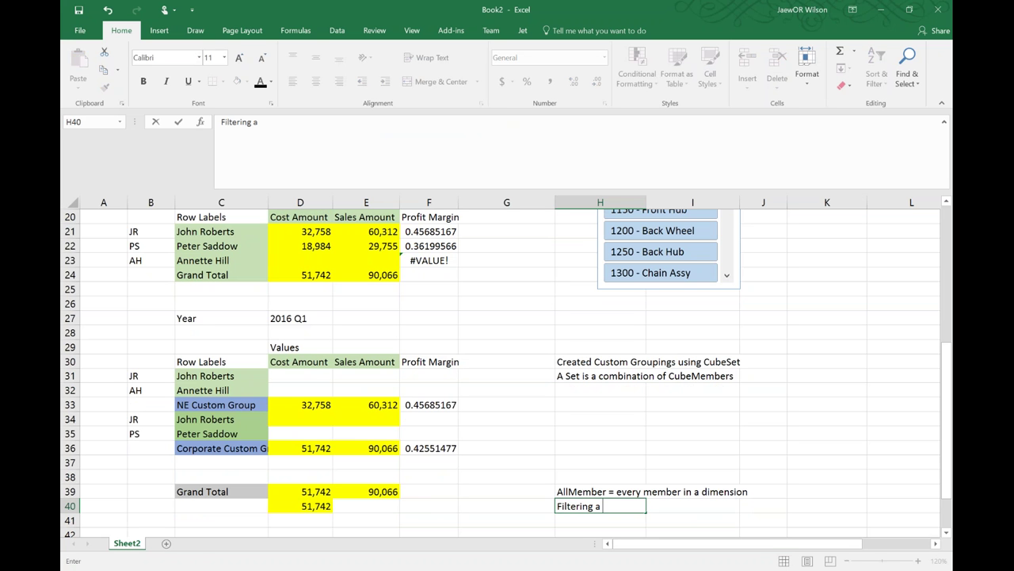
type("CubeValue by the AllM")
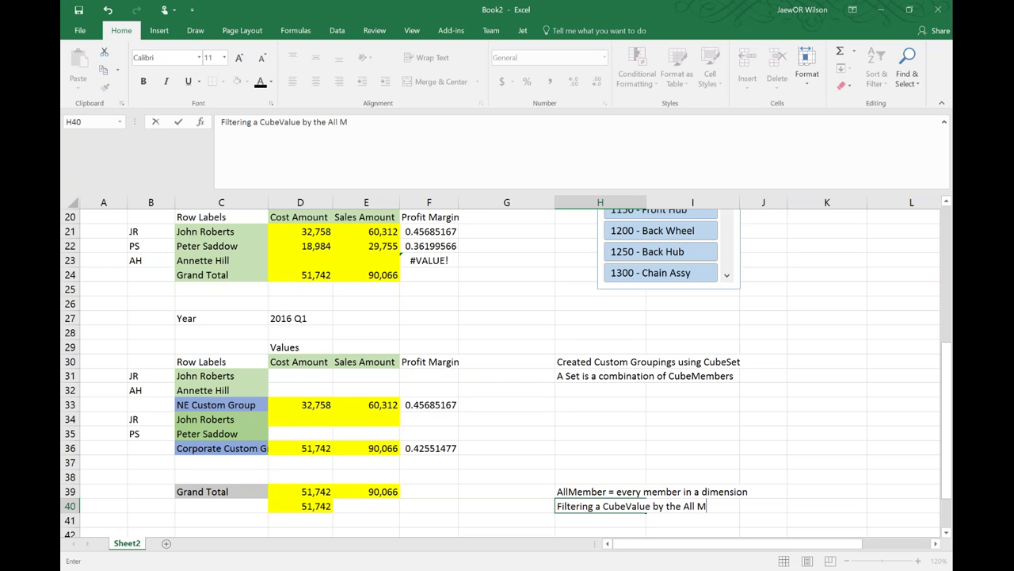
key("BackSpace")
type("M")
key("BackSpace")
type("Member is the same as N")
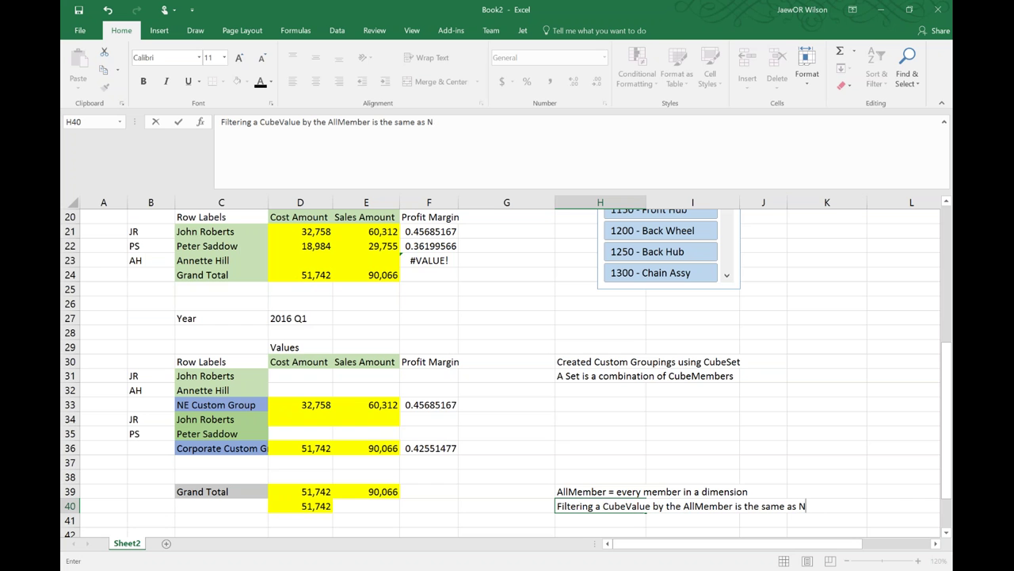
type("OT FILTERING BY E")
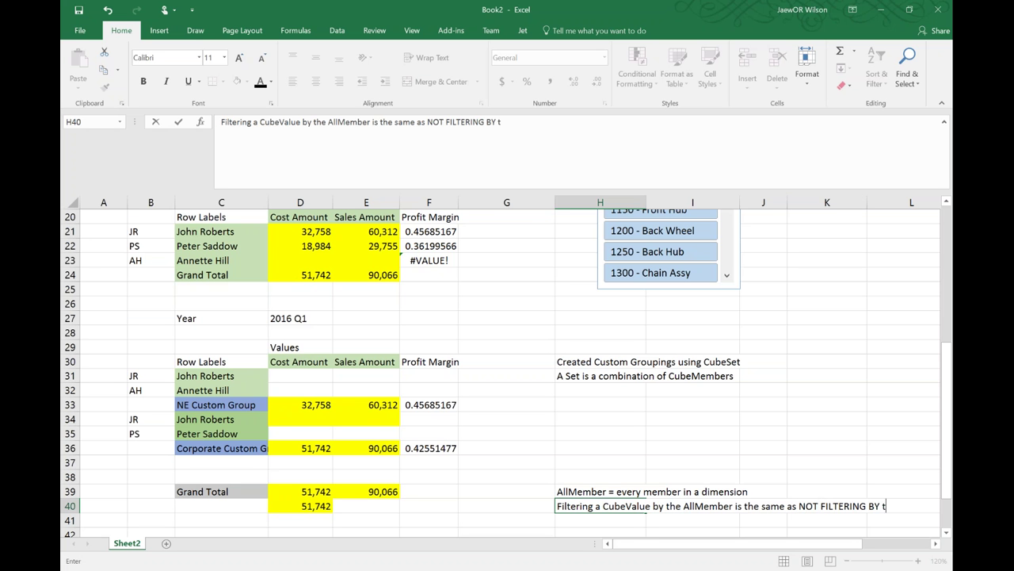
key("BackSpace")
type("the ALLMEMBER")
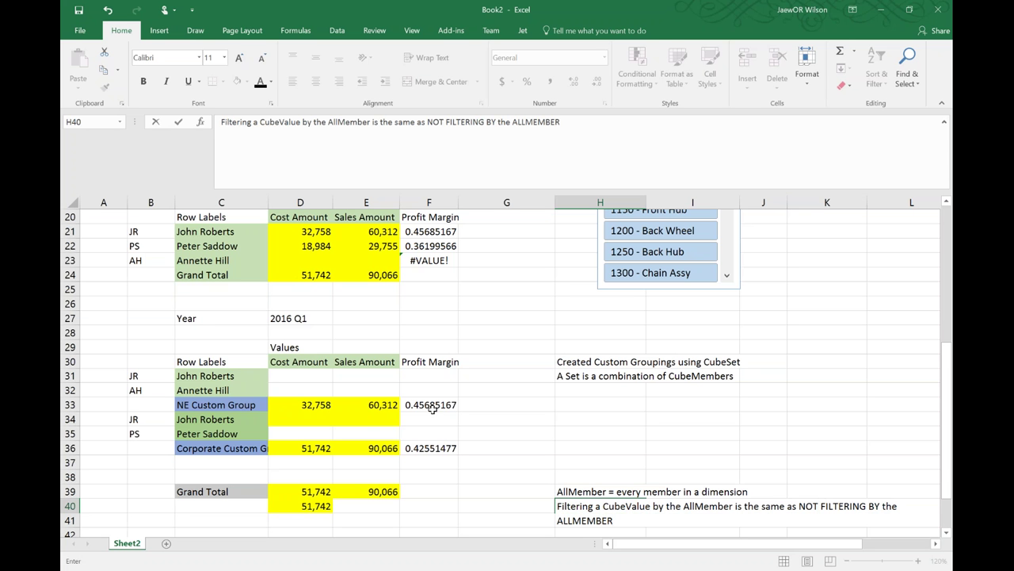
key("Return")
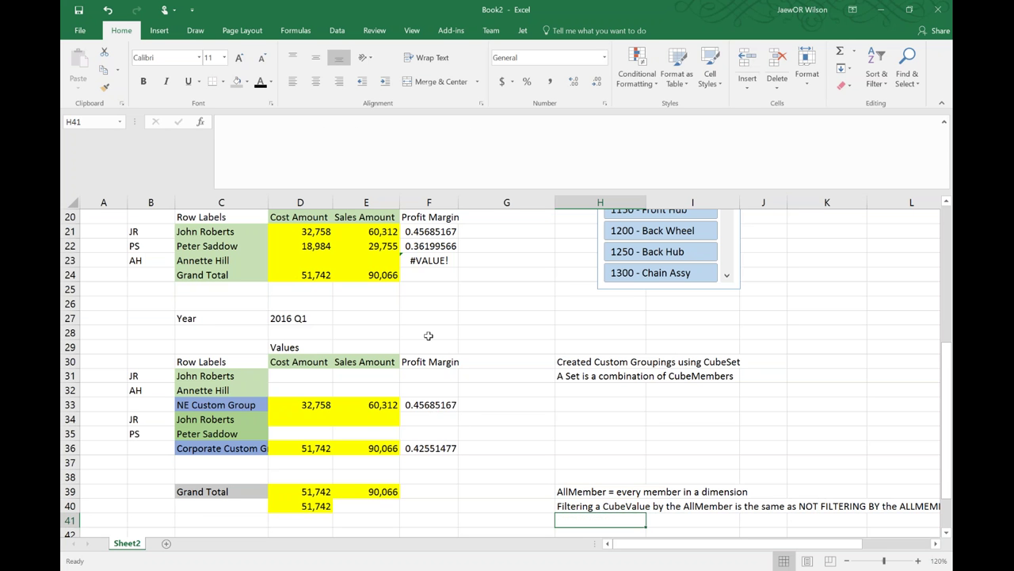
- Correct the note's final 'ALLMEMBER' to 'AllMember'
key("Up")
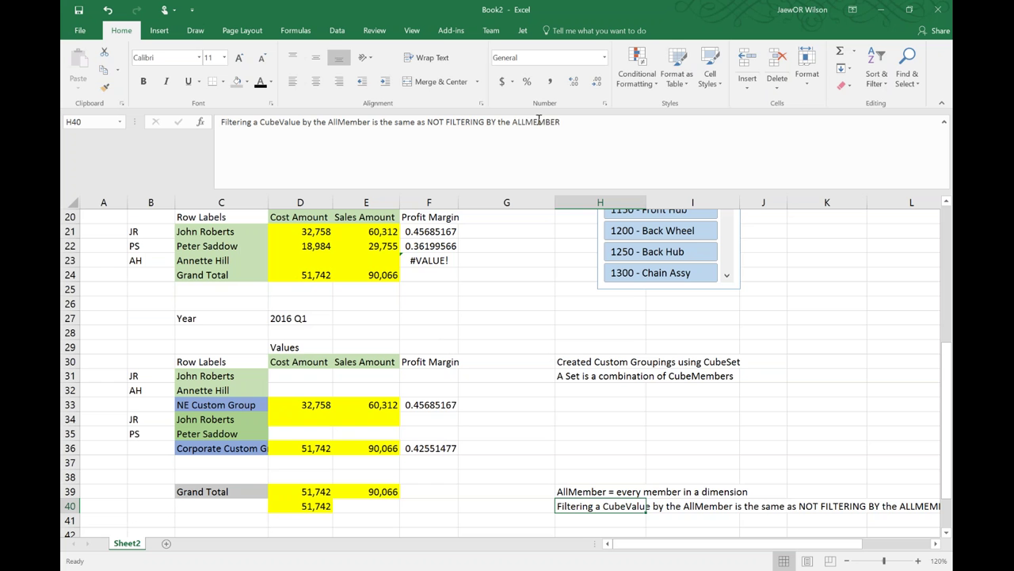
double_click(535, 121)
type("AllB")
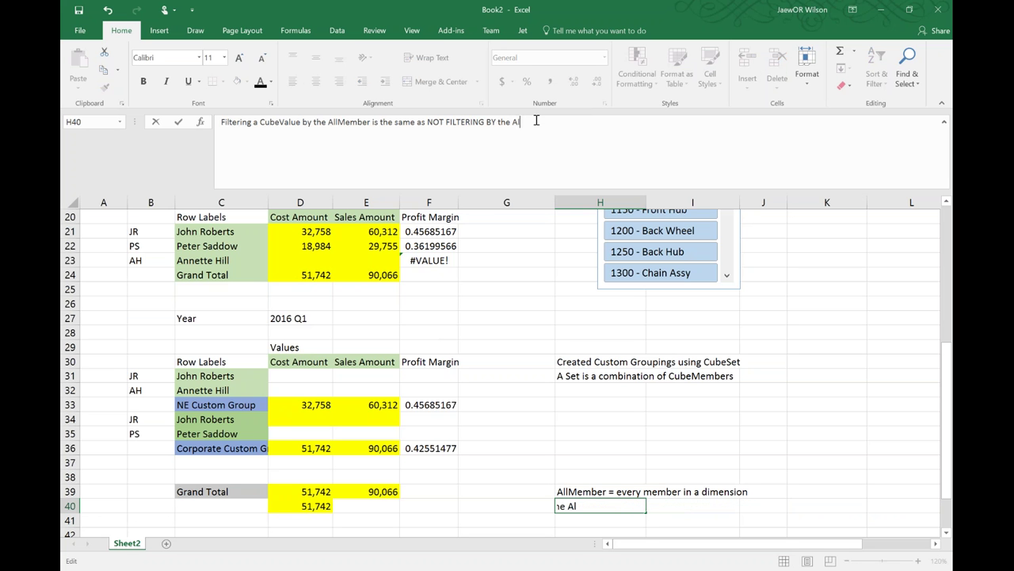
key("BackSpace")
type("Mmemb")
key("BackSpace")
key("BackSpace")
key("BackSpace")
key("BackSpace")
type("ember")
key("ctrl+Return")
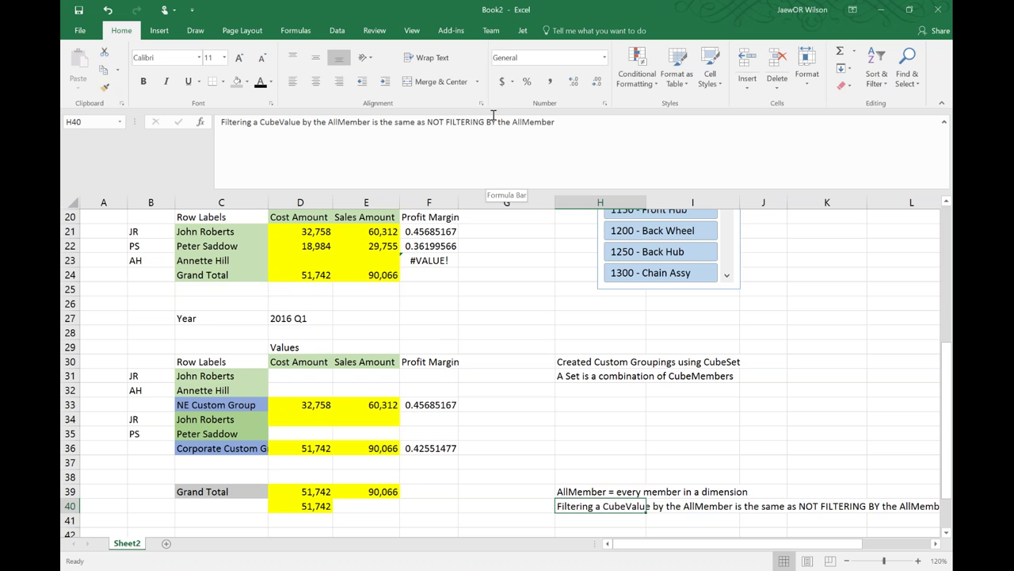
- Scroll to the top of Sheet2 and review the CUBEMEMBER definition in D13
scroll(483, 477, "up", 1)
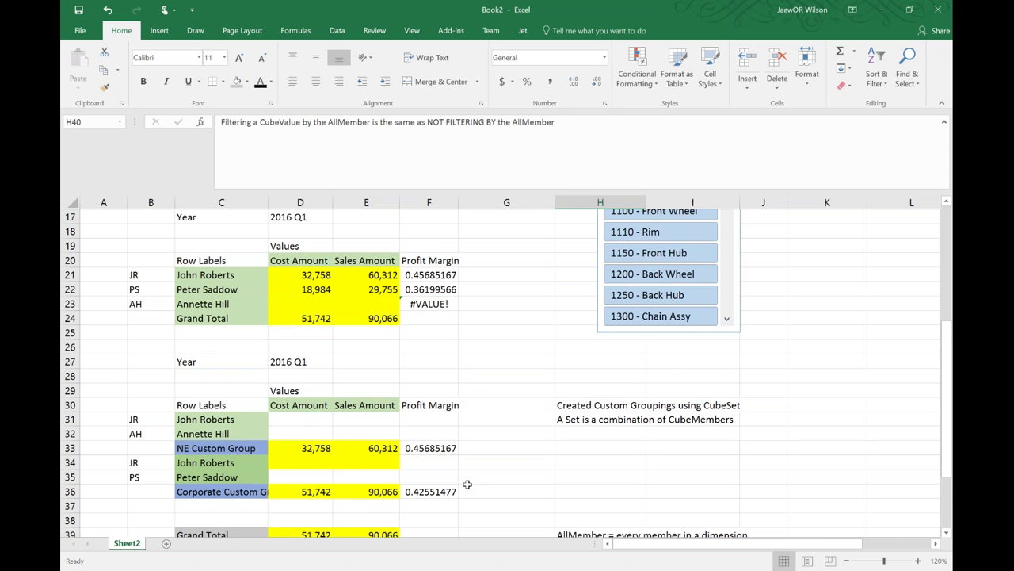
scroll(467, 484, "up", 1)
scroll(468, 484, "up", 1)
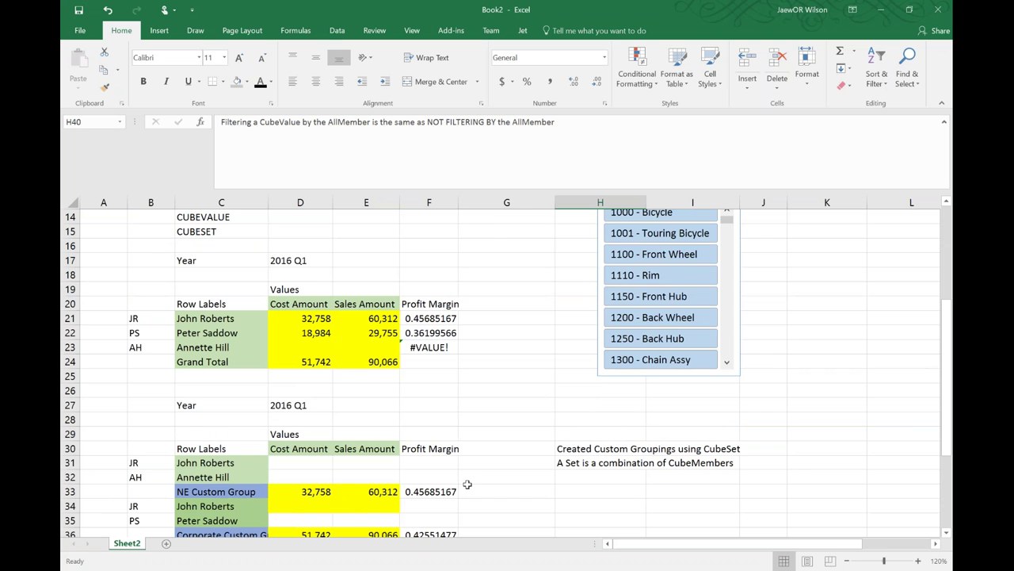
scroll(468, 484, "up", 4)
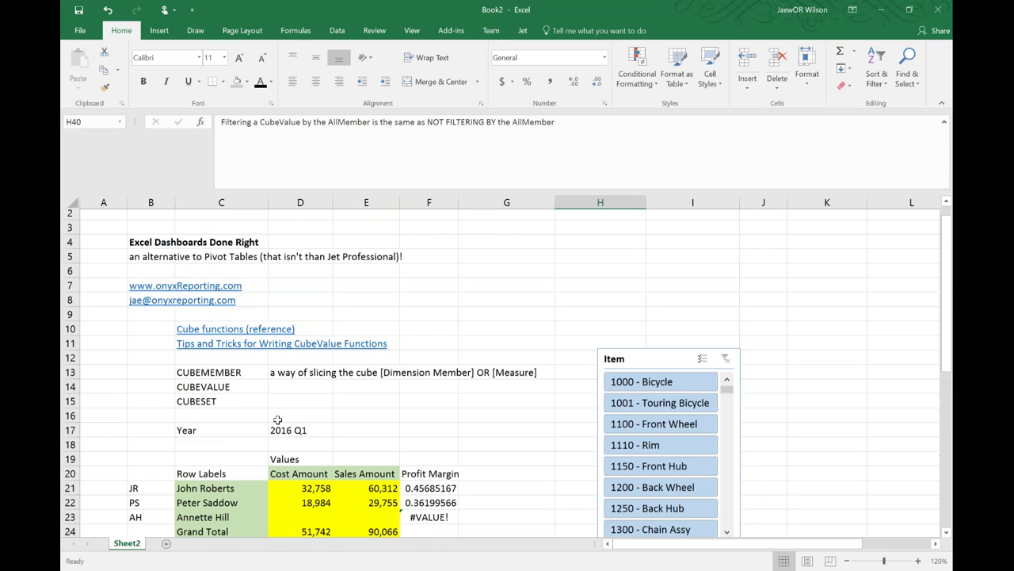
left_click(196, 378)
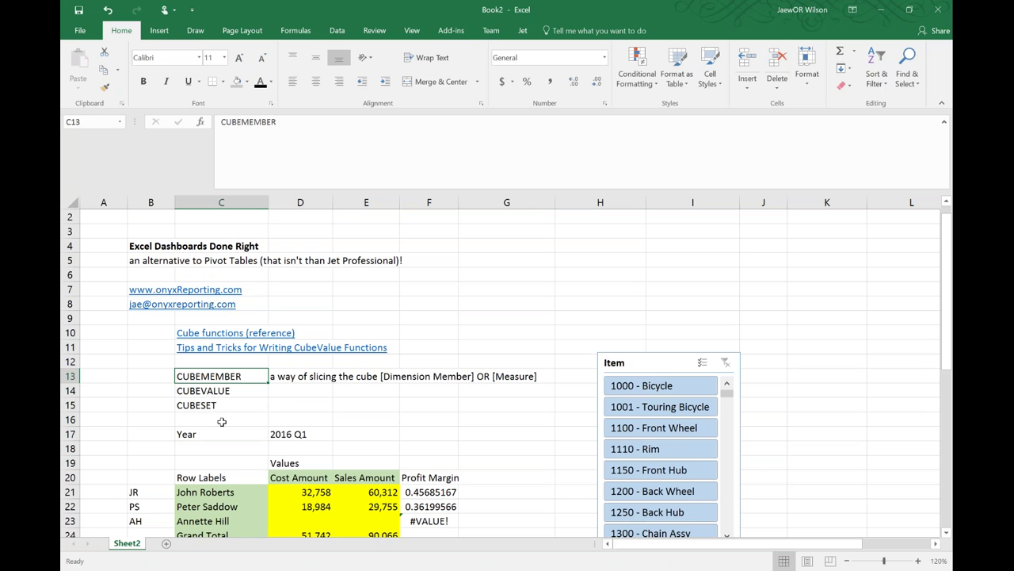
left_click(290, 392)
left_click(289, 380)
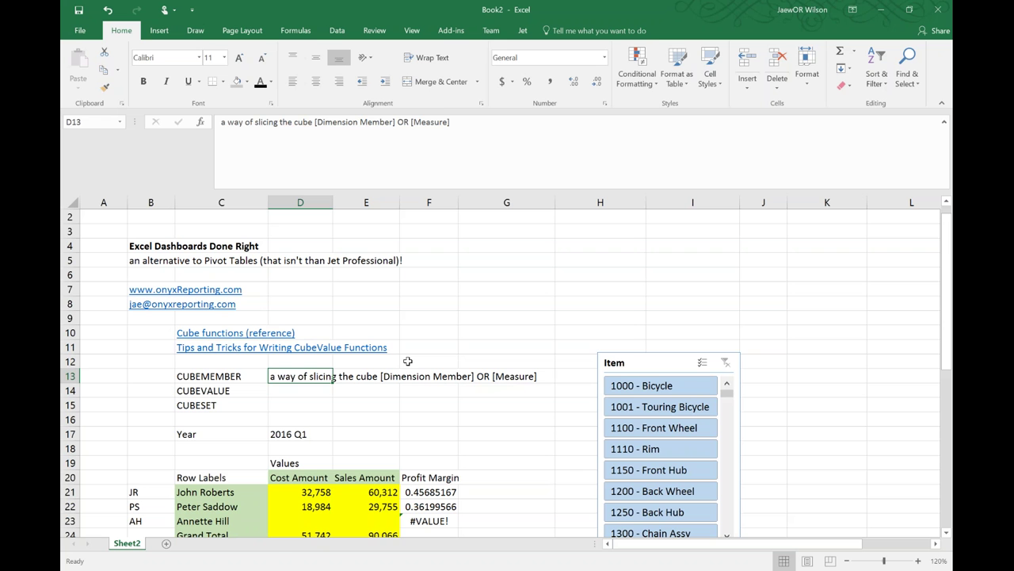
- Enter 'the actual calculation' as the CUBEVALUE definition in D14
key("Left")
key("Down")
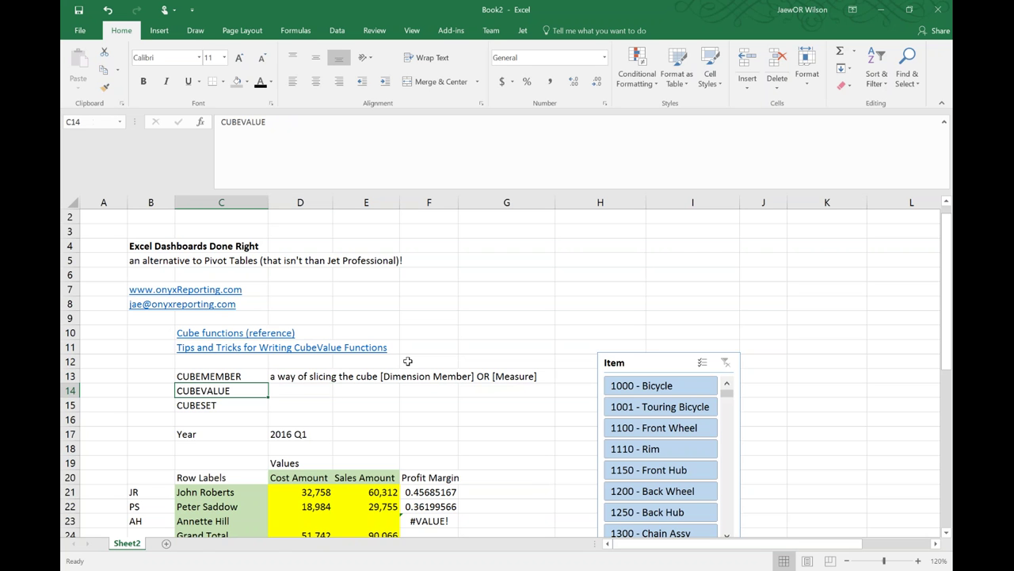
key("Right")
type("the ")
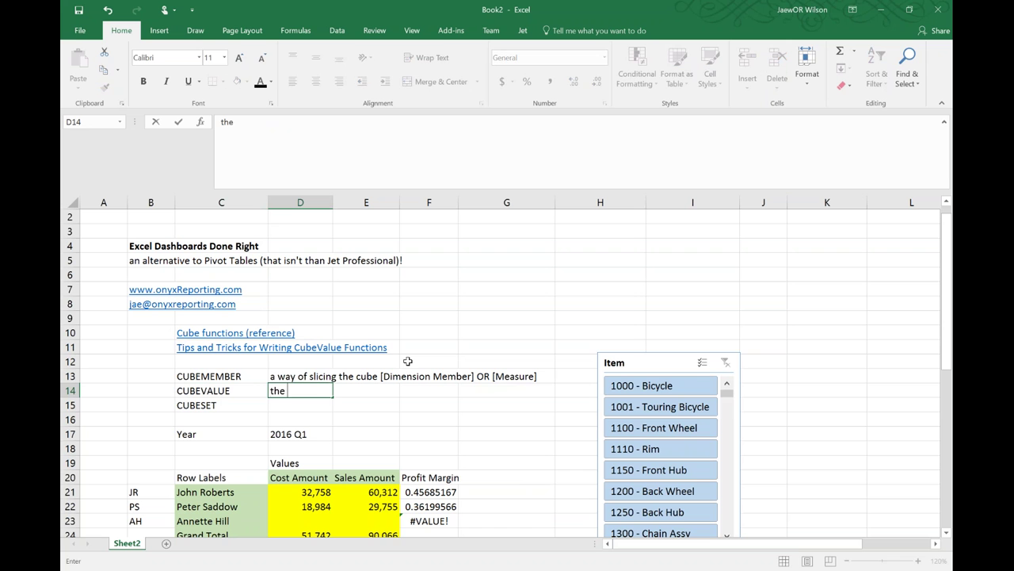
type("actual calculation")
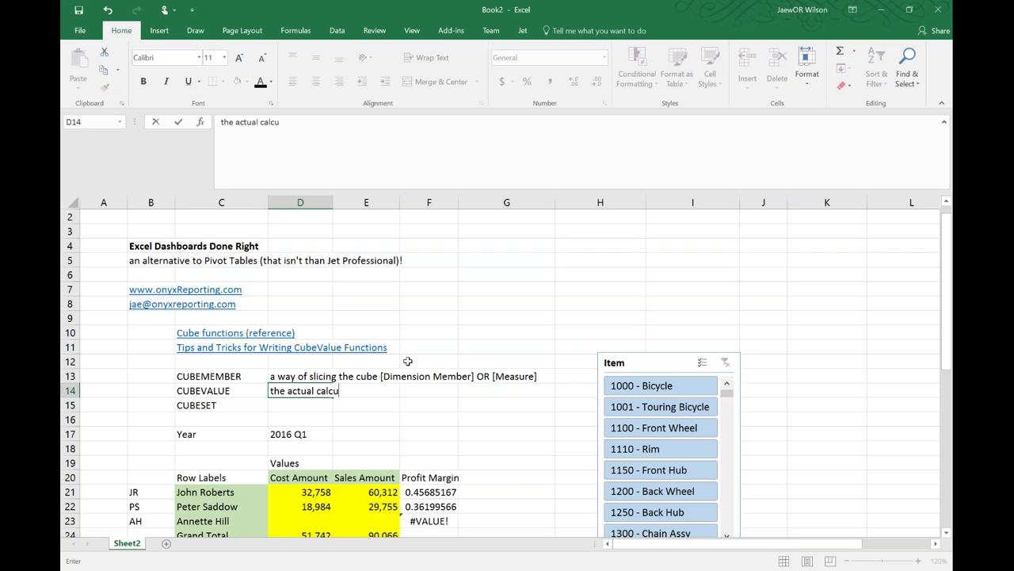
key("ctrl+Return")
- Enter 'a combination of CubeMembers' as the CUBESET definition in D15, fixing its capitalisation
key("Down")
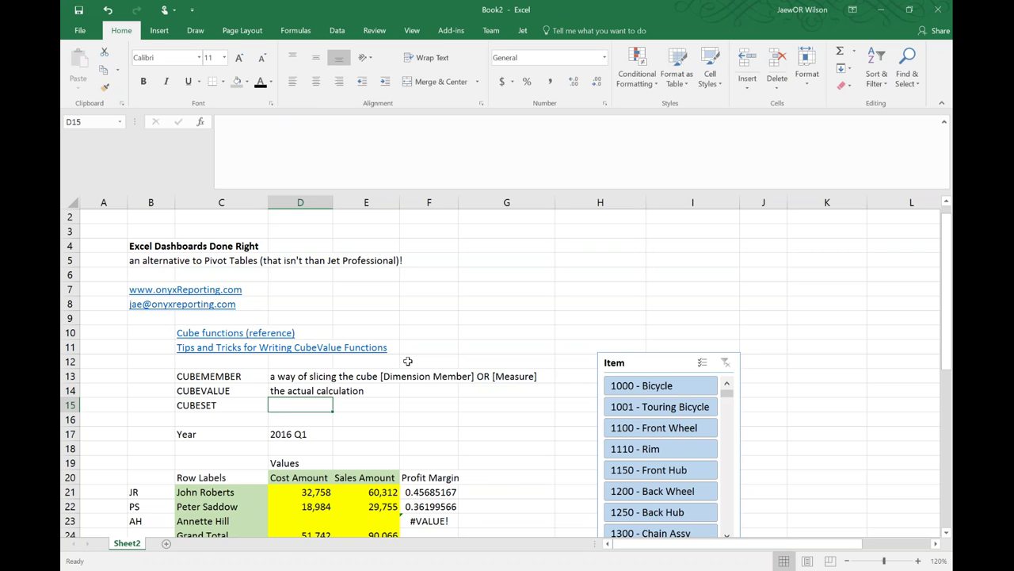
key("Left")
key("Right")
type("a c")
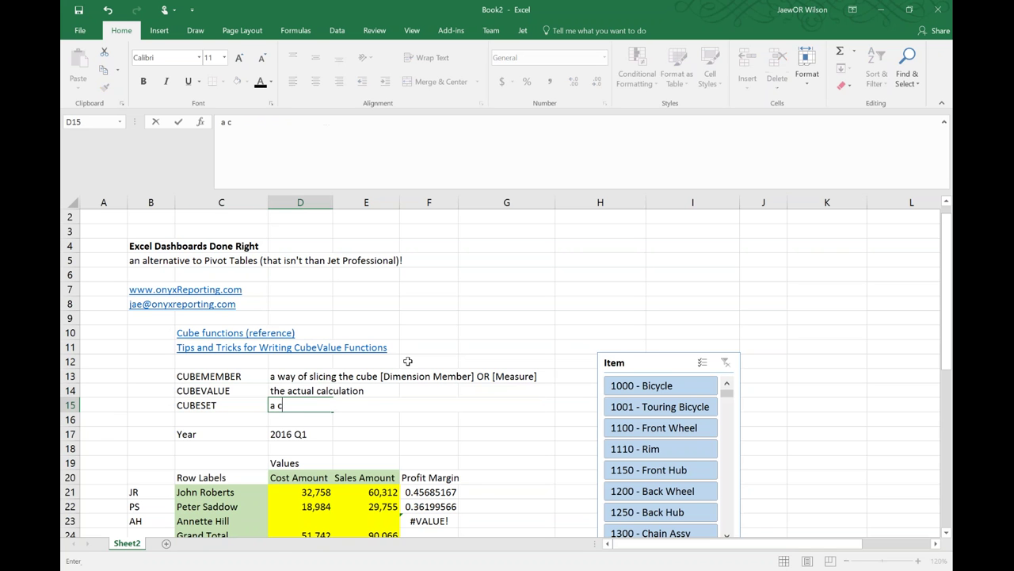
type("ombination of M")
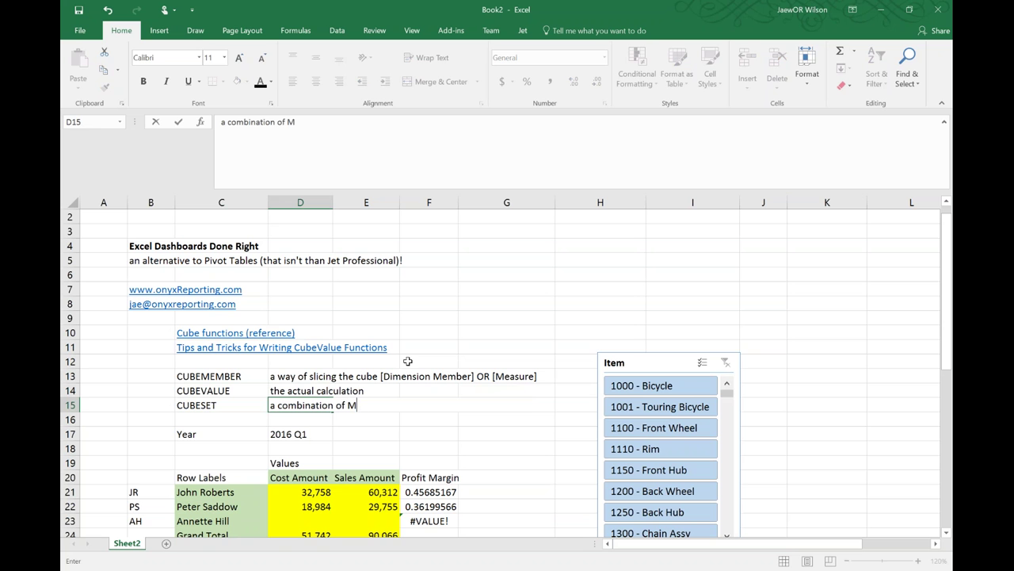
key("BackSpace")
type("CUbeMembers")
key("Return")
key("Up")
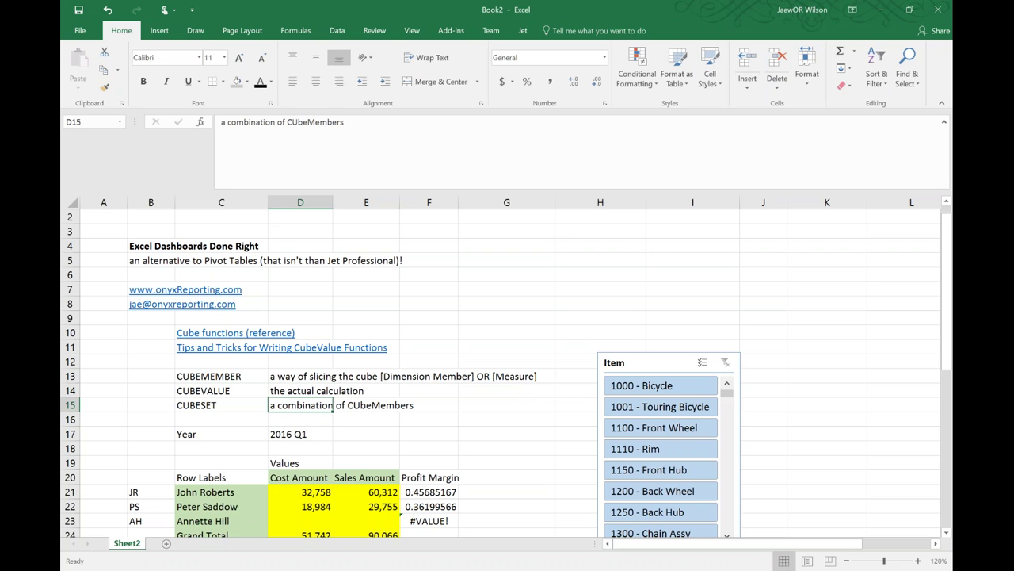
left_click(296, 122)
key("BackSpace")
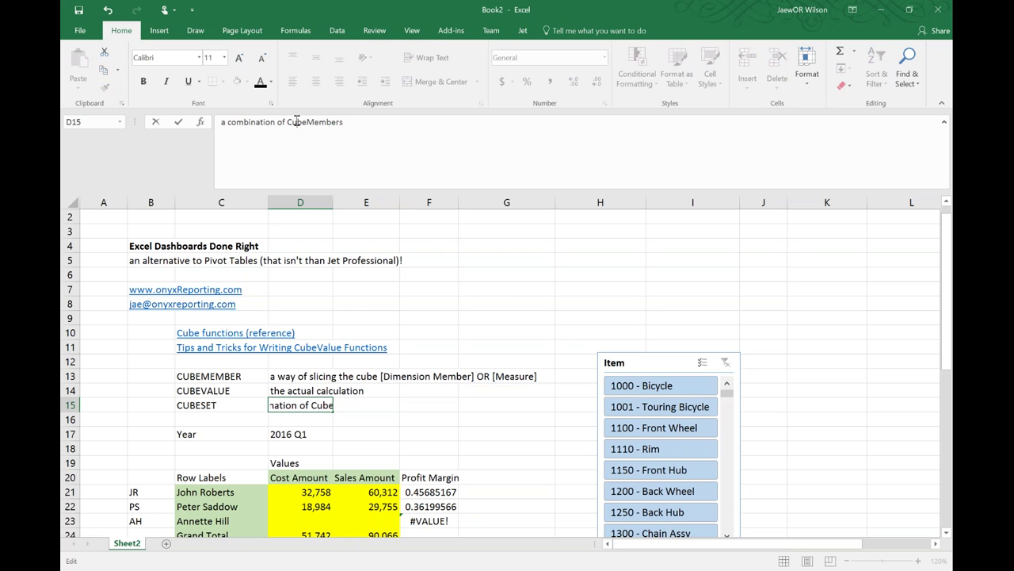
type("u")
key("Return")
scroll(518, 274, "down", 5)
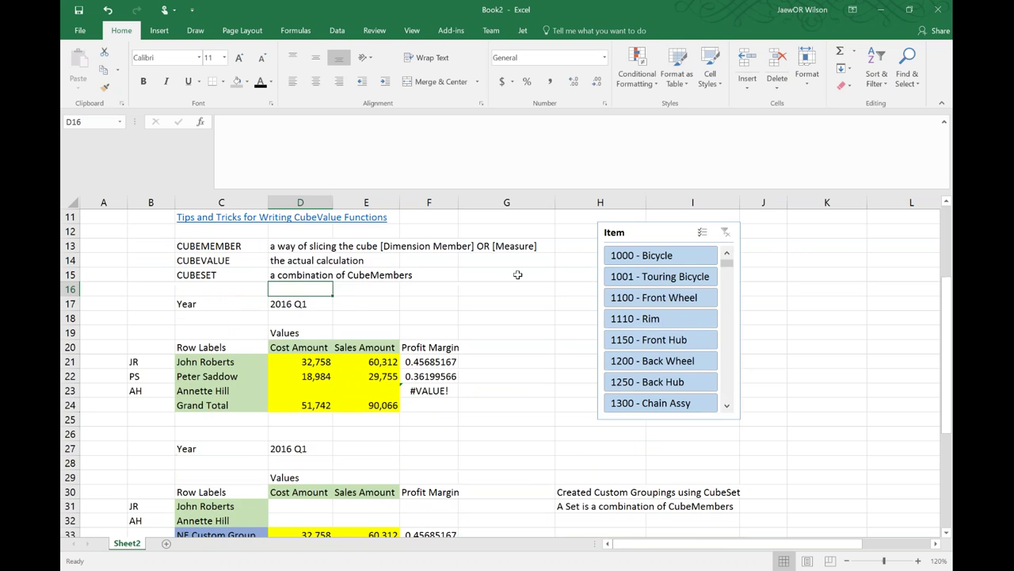
scroll(534, 272, "down", 1)
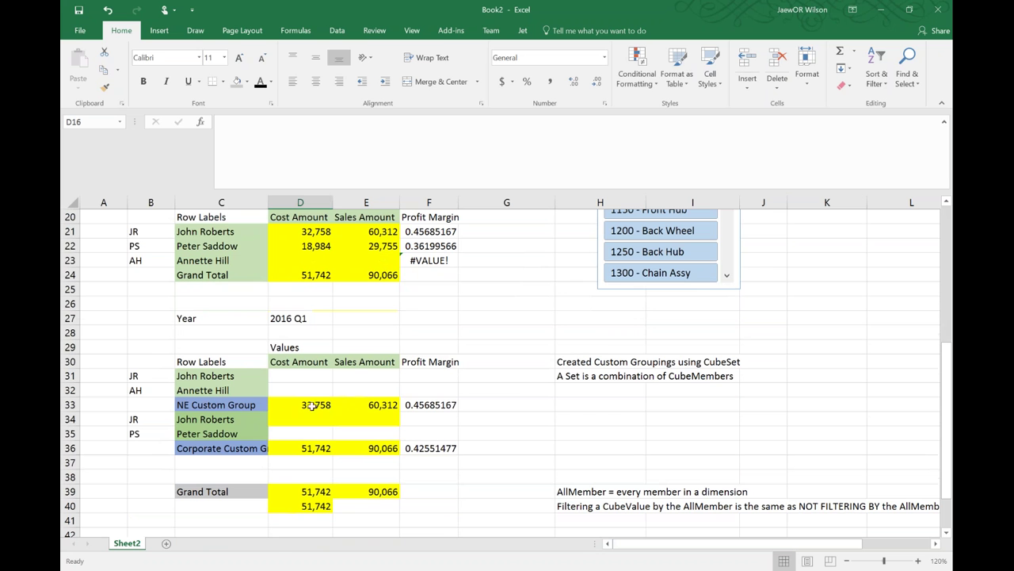
left_click(208, 398)
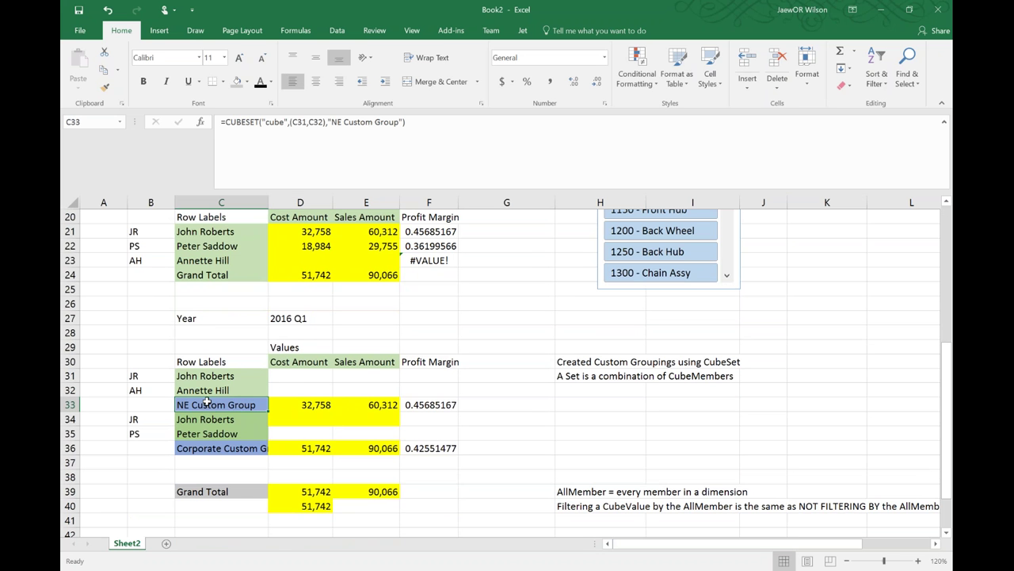
scroll(207, 402, "down", 1)
left_click(242, 448)
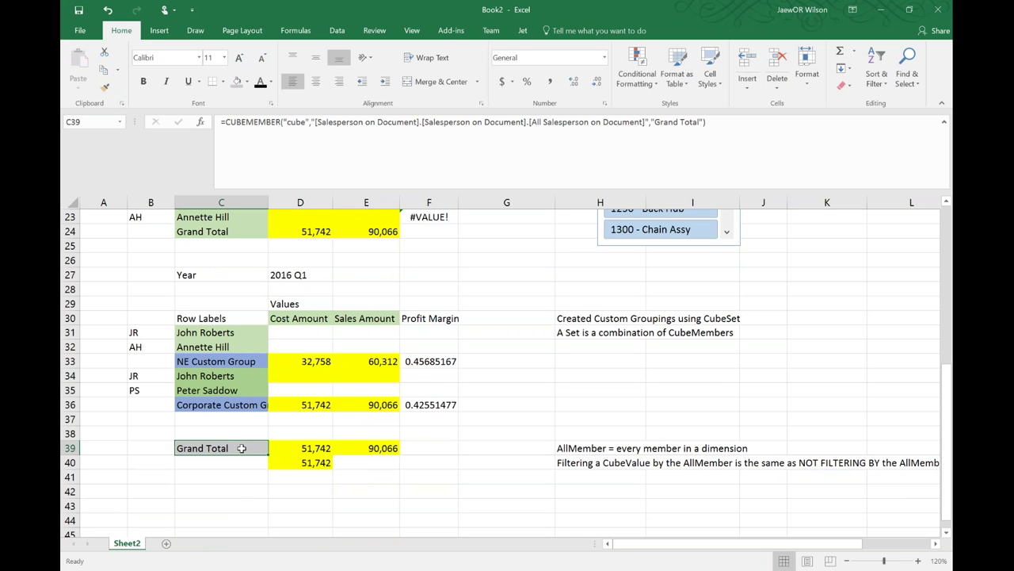
scroll(242, 448, "up", 7)
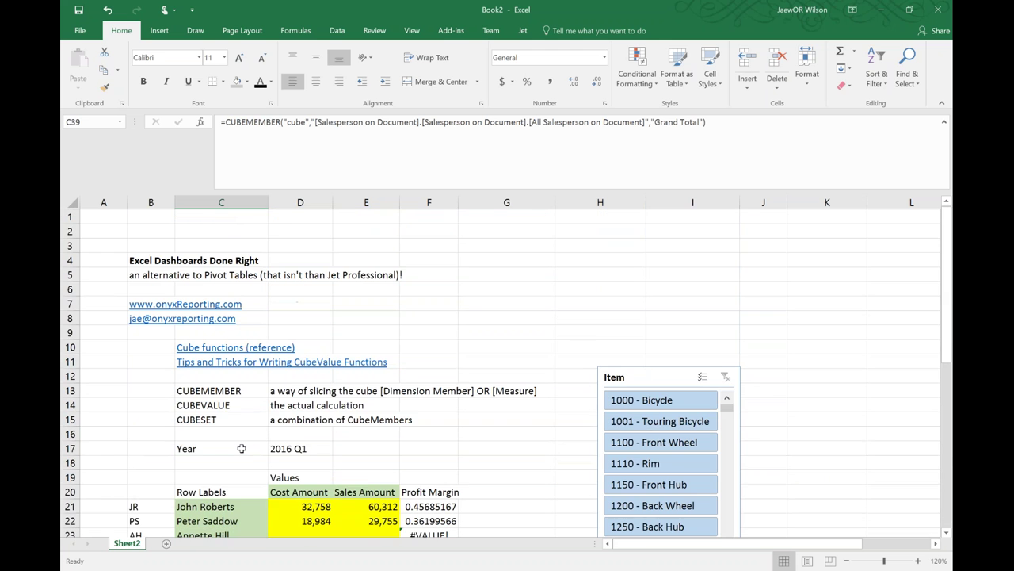
scroll(242, 448, "down", 2)
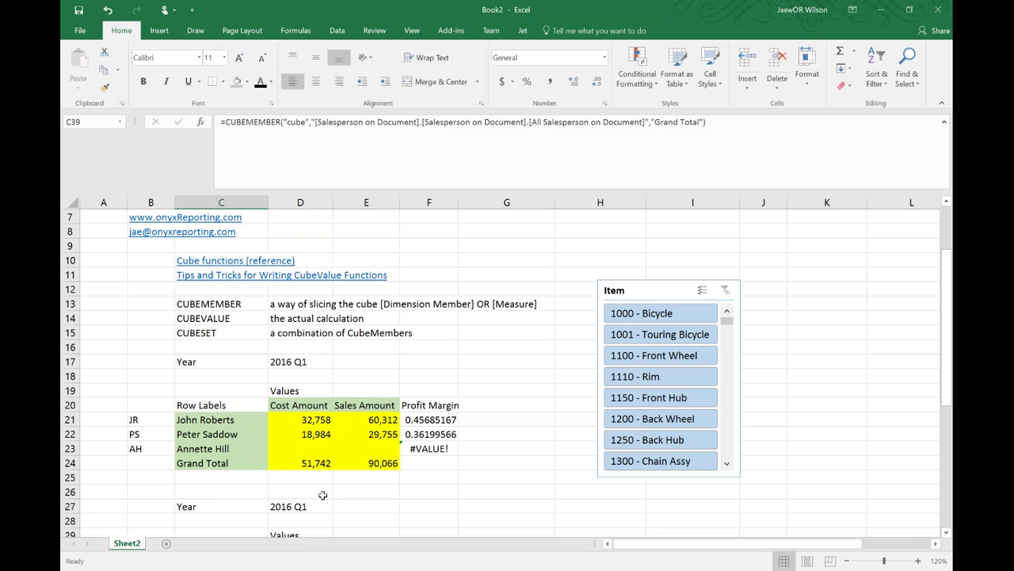
left_click_drag(429, 419, 431, 434)
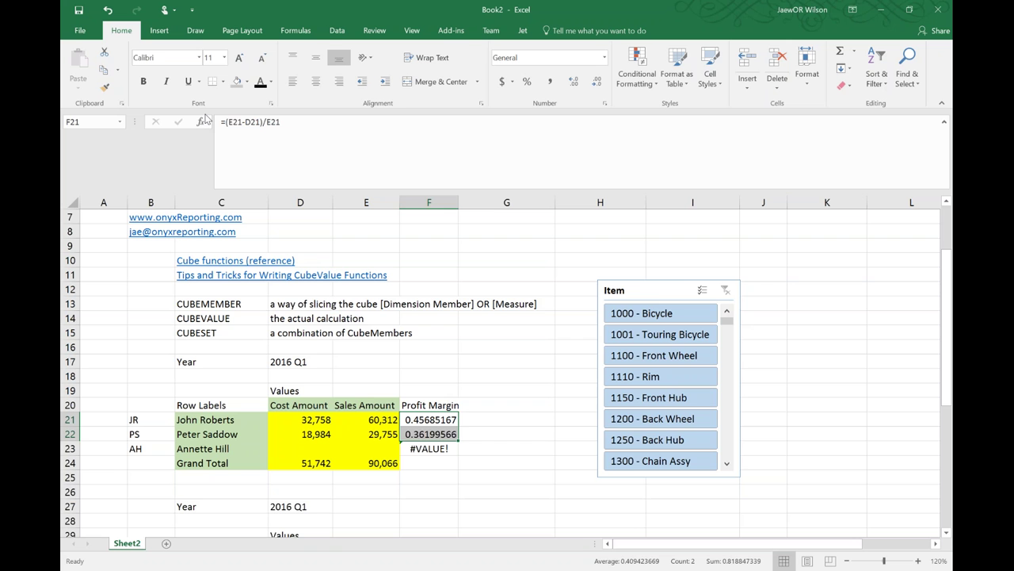
key("Left")
key("Left")
key("Right")
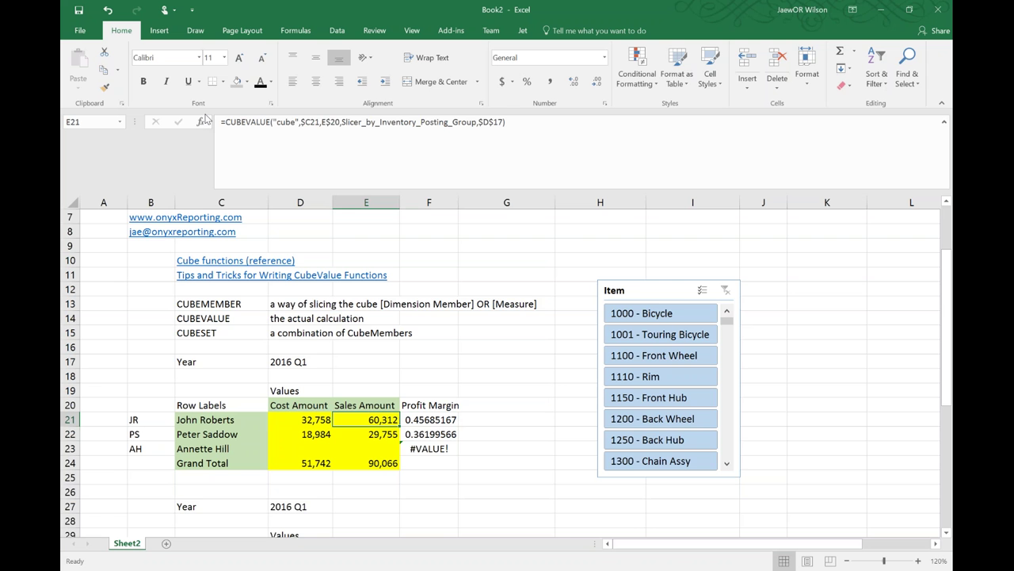
key("Right")
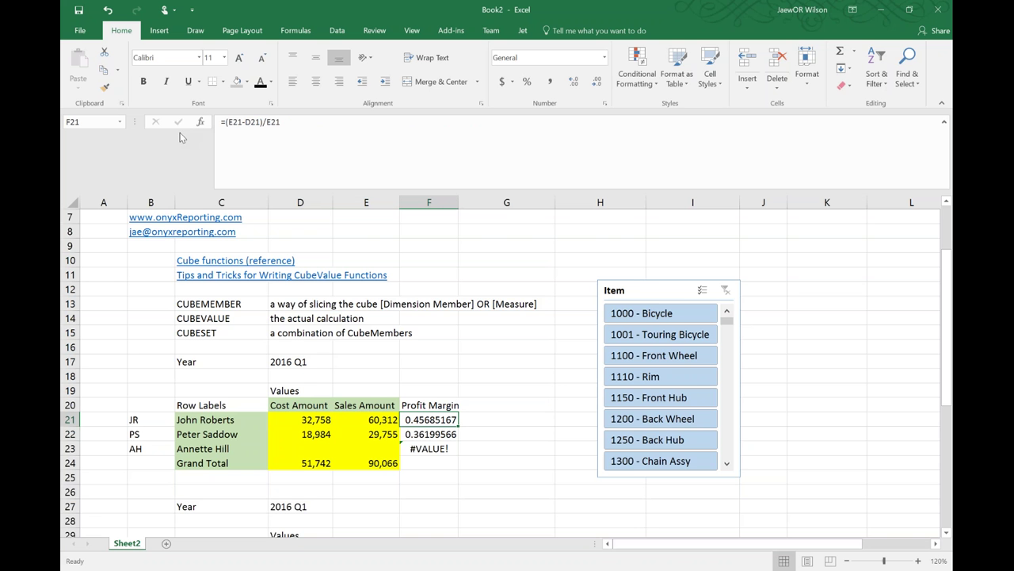
scroll(507, 365, "down", 2)
scroll(202, 472, "down", 1)
left_click(200, 462)
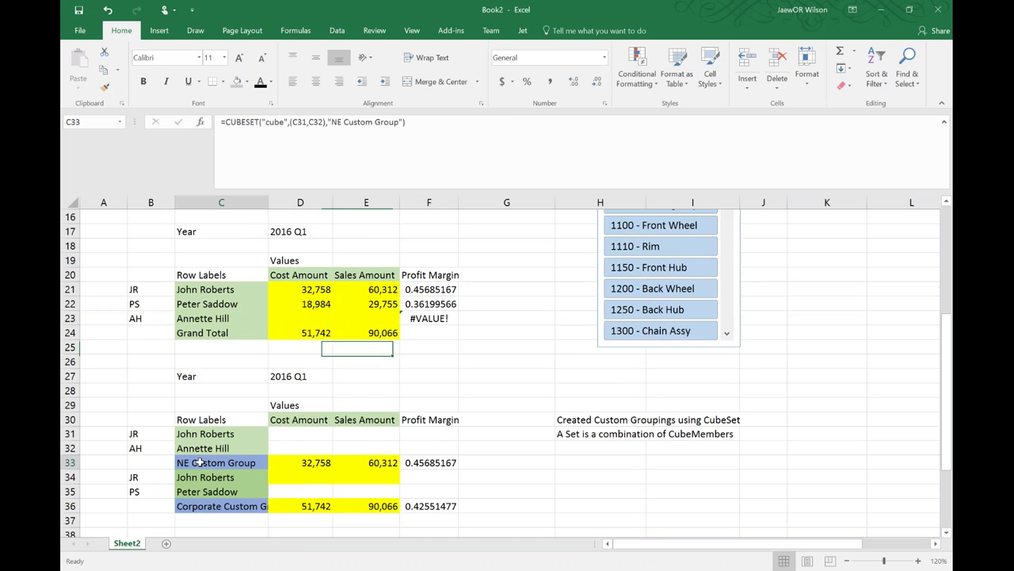
key("Down")
key("Down")
key("Down")
left_click(200, 462)
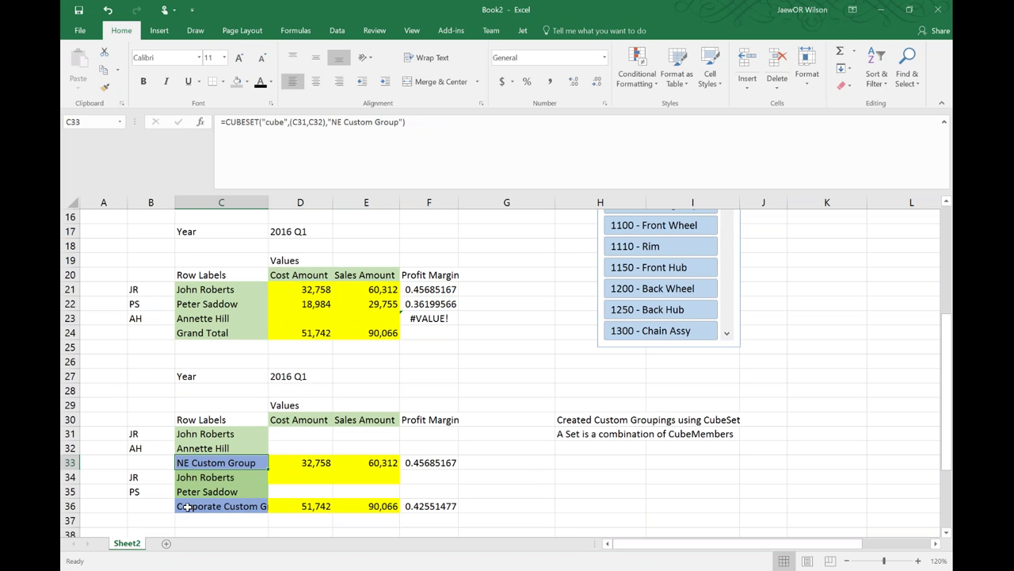
key("Down")
key("Down")
key("Down")
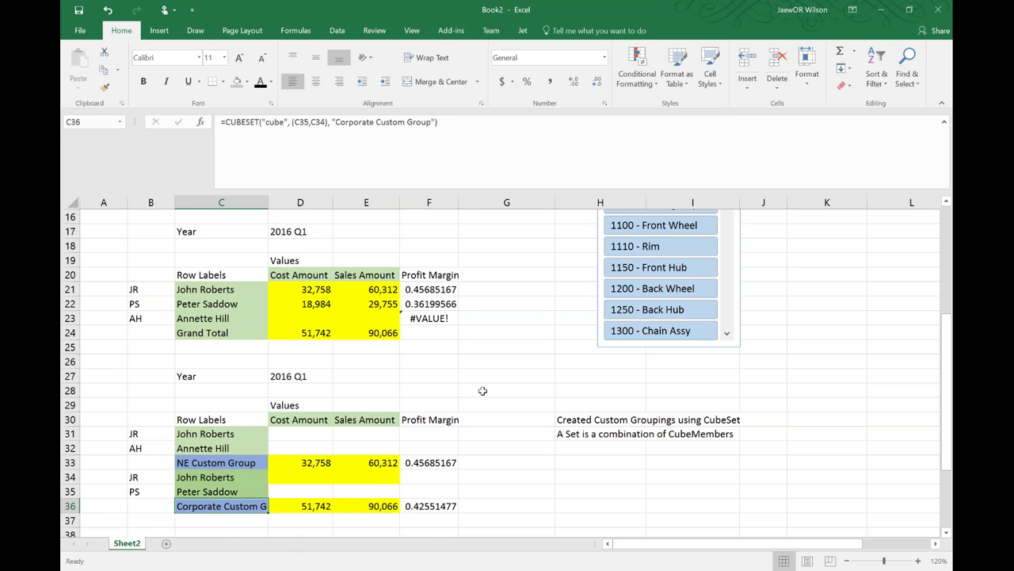
- Select empty cell K17 and launch the Jet Function Wizard from the Jet tab
scroll(547, 366, "up", 5)
left_click(164, 275)
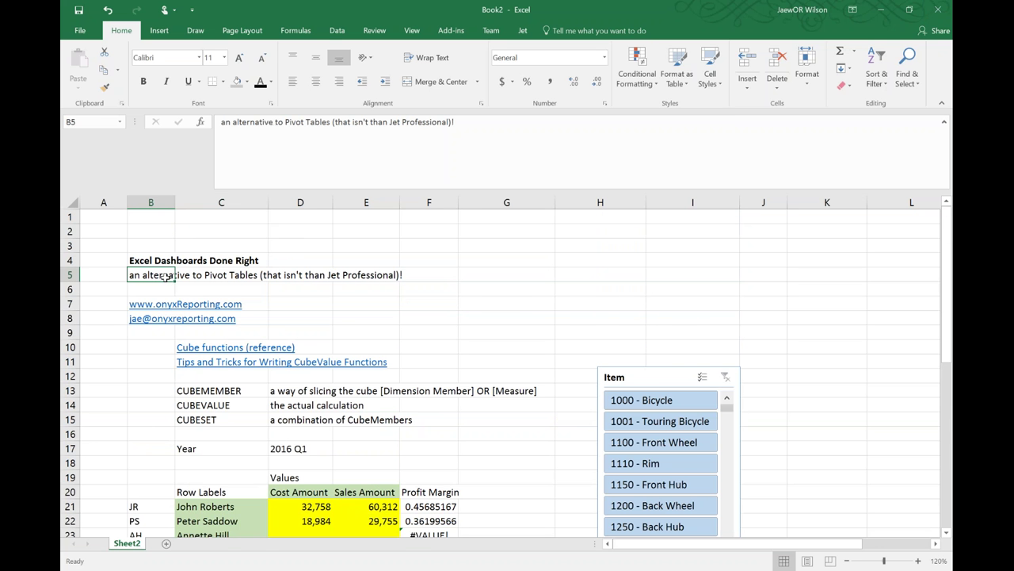
scroll(164, 275, "down", 3)
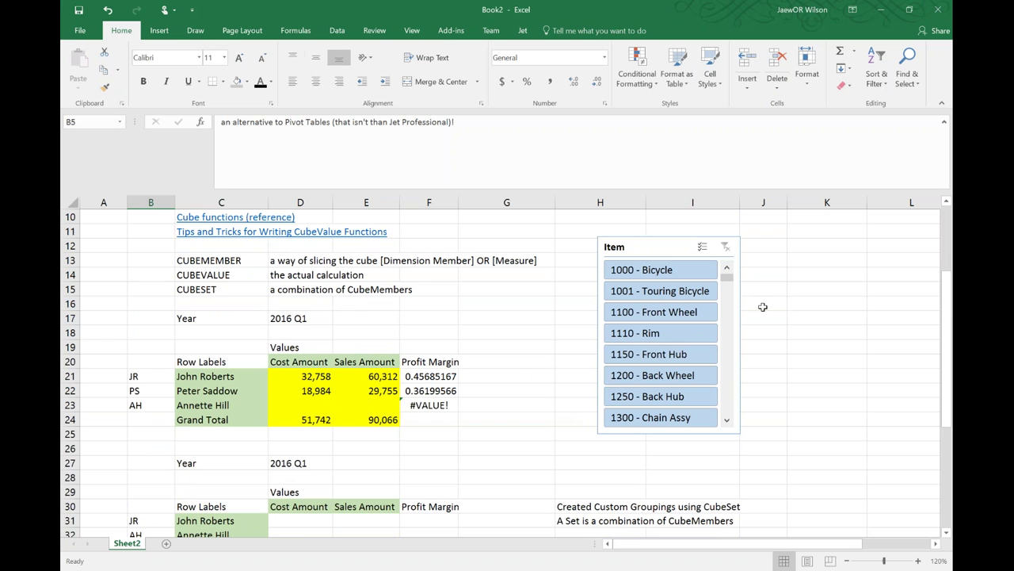
left_click(793, 315)
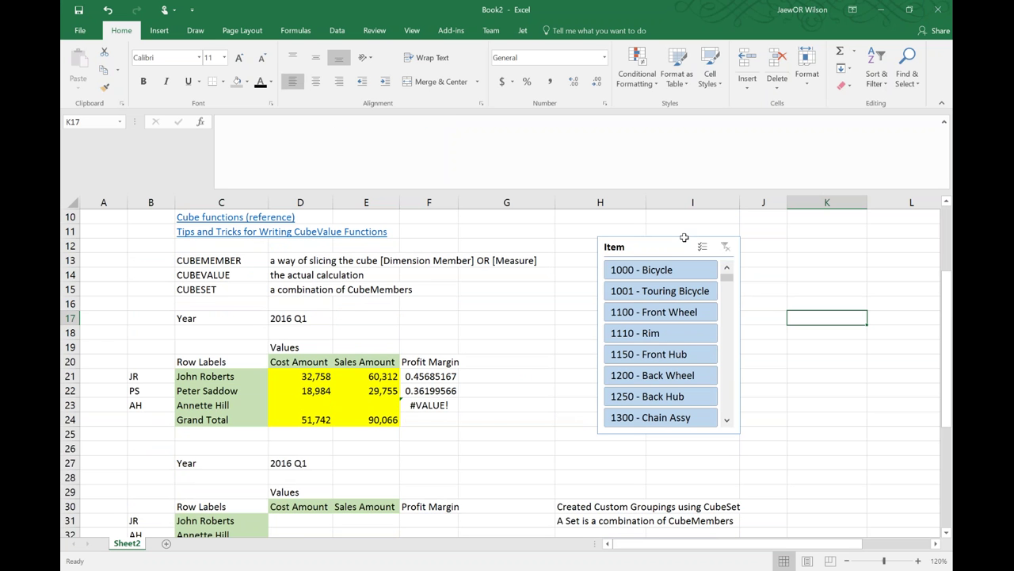
left_click(520, 32)
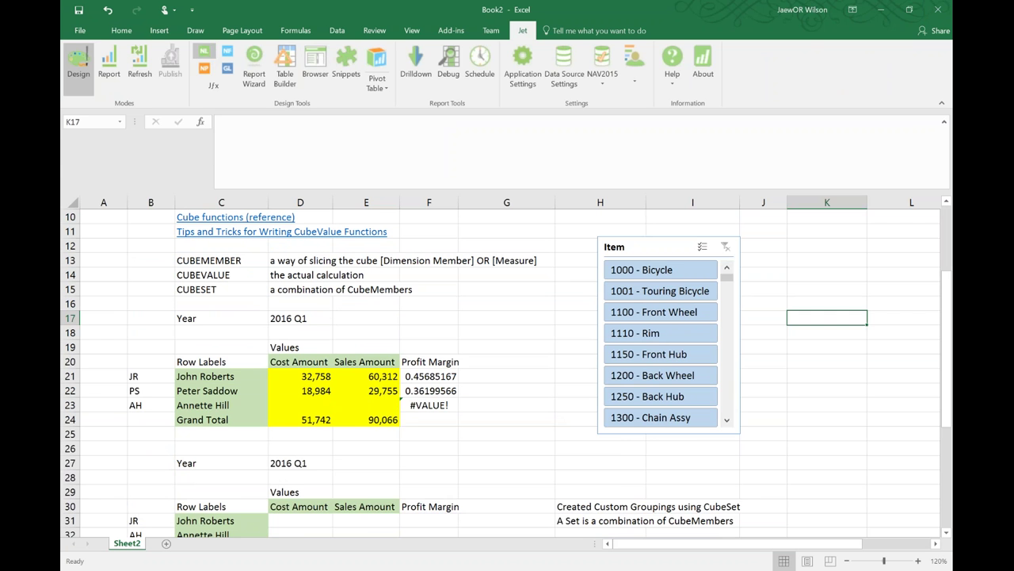
left_click(208, 59)
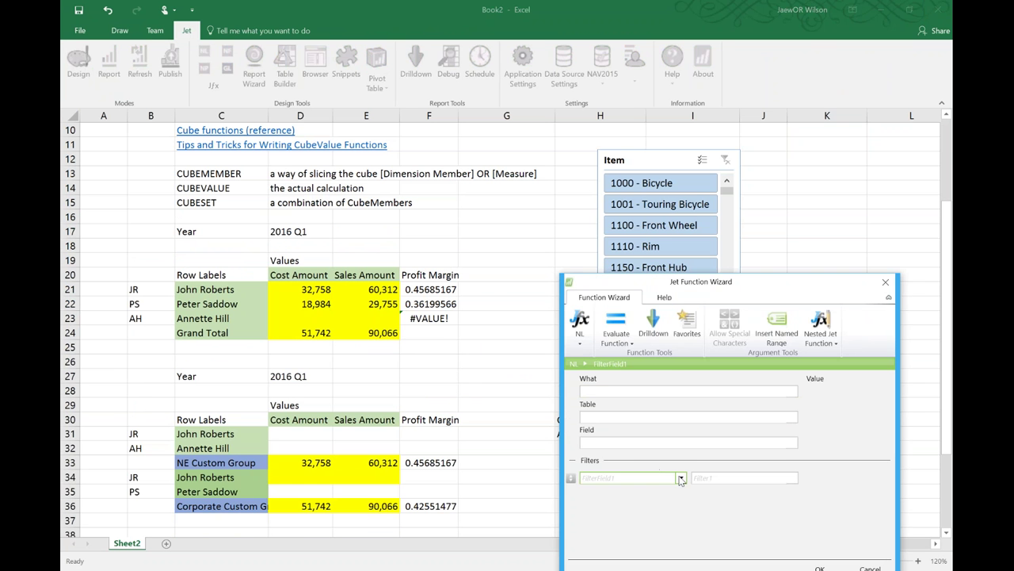
- Filter the wizard by DataSource = cube, browse its function list, then close it
left_click(681, 478)
type("dat")
key("Return")
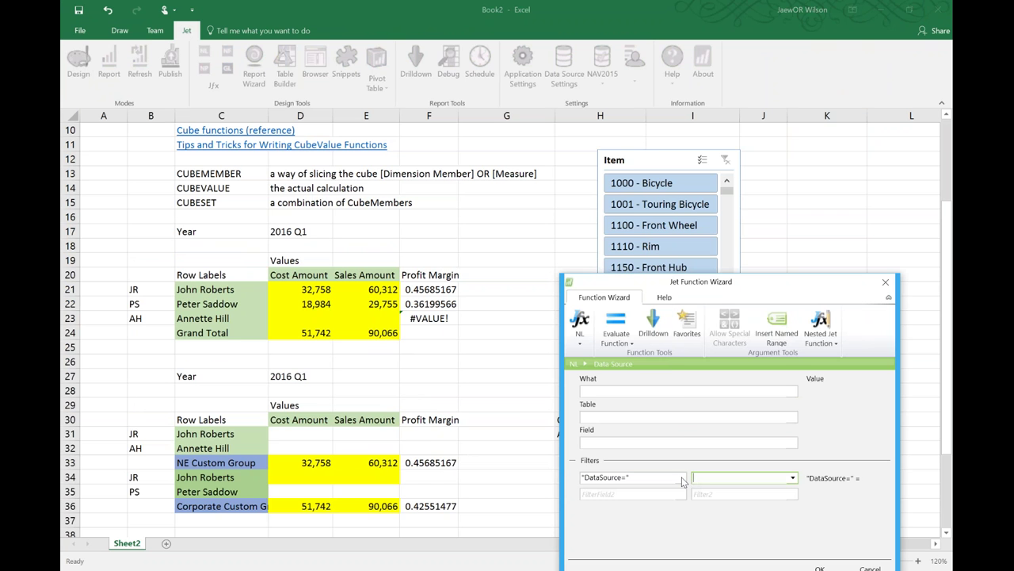
left_click(792, 478)
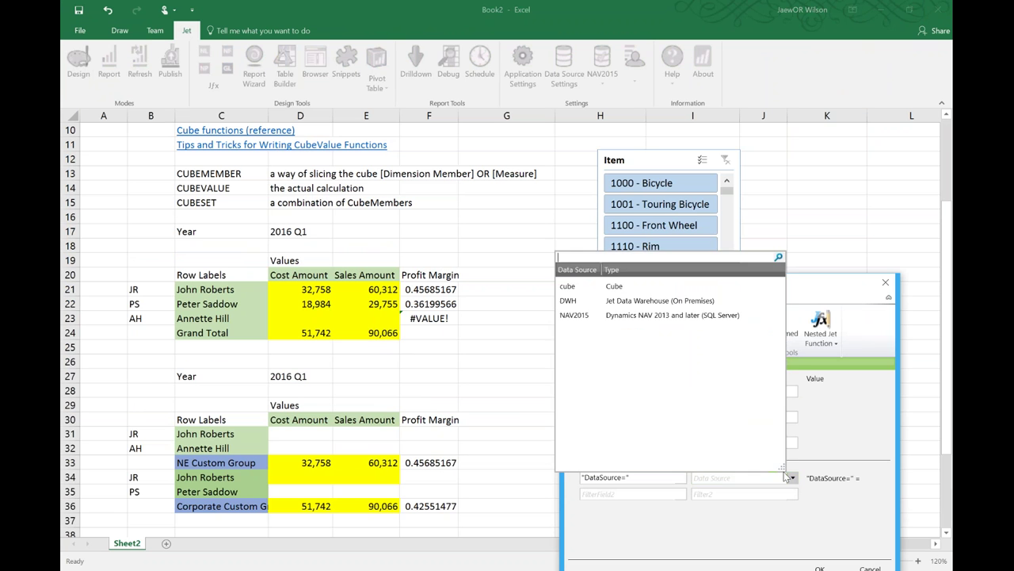
left_click(594, 287)
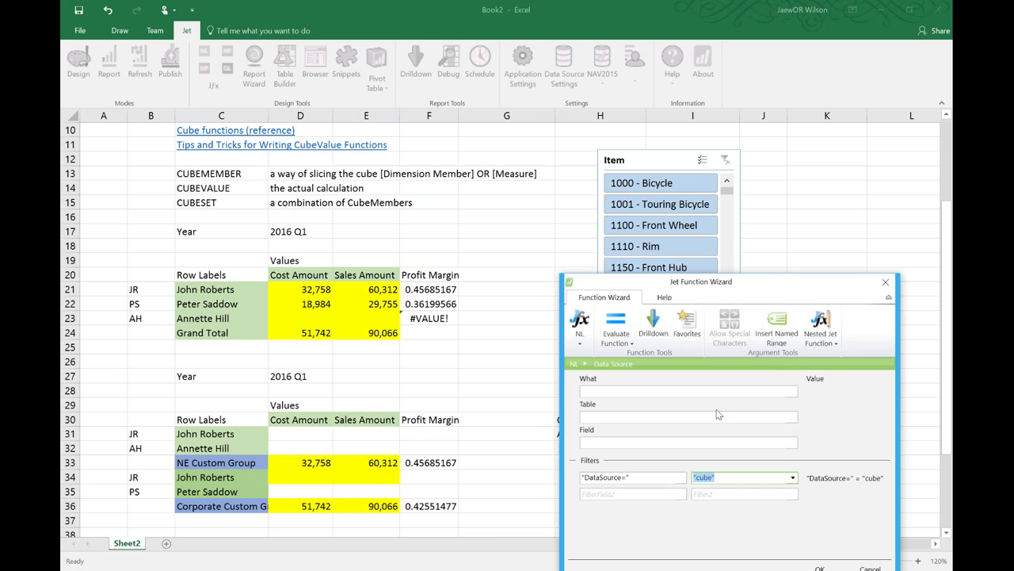
left_click(793, 391)
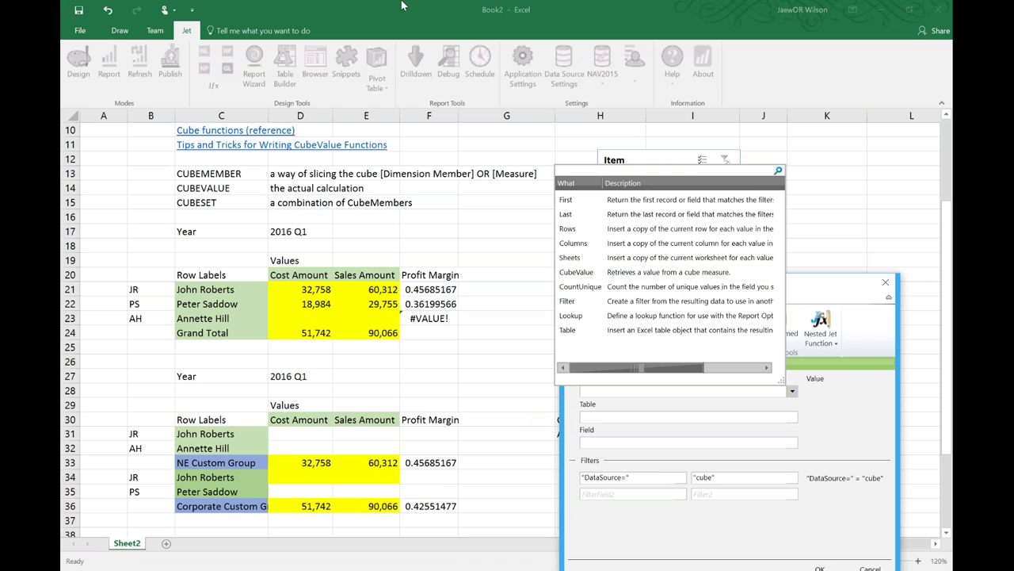
key("Escape")
key("Escape")
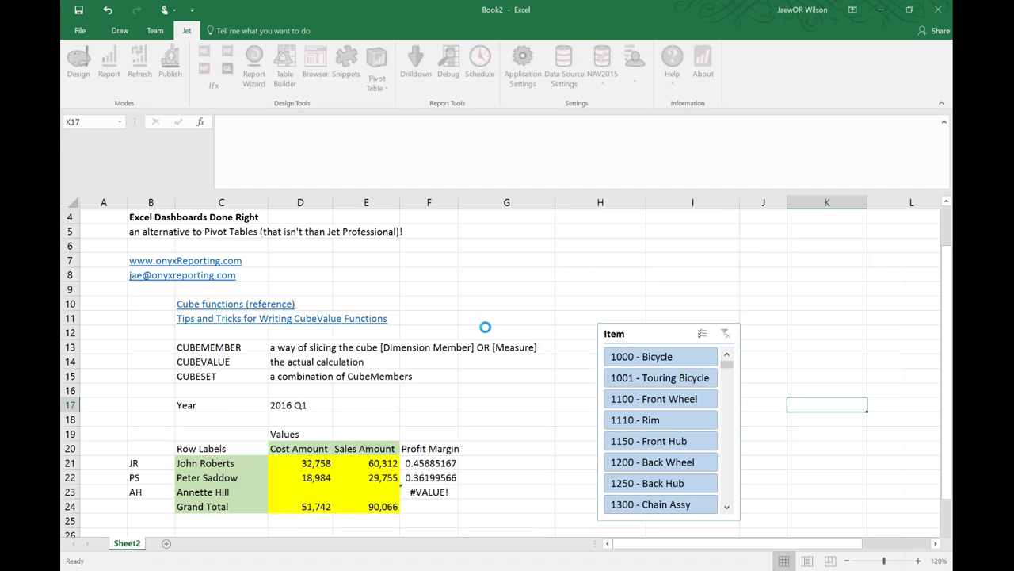